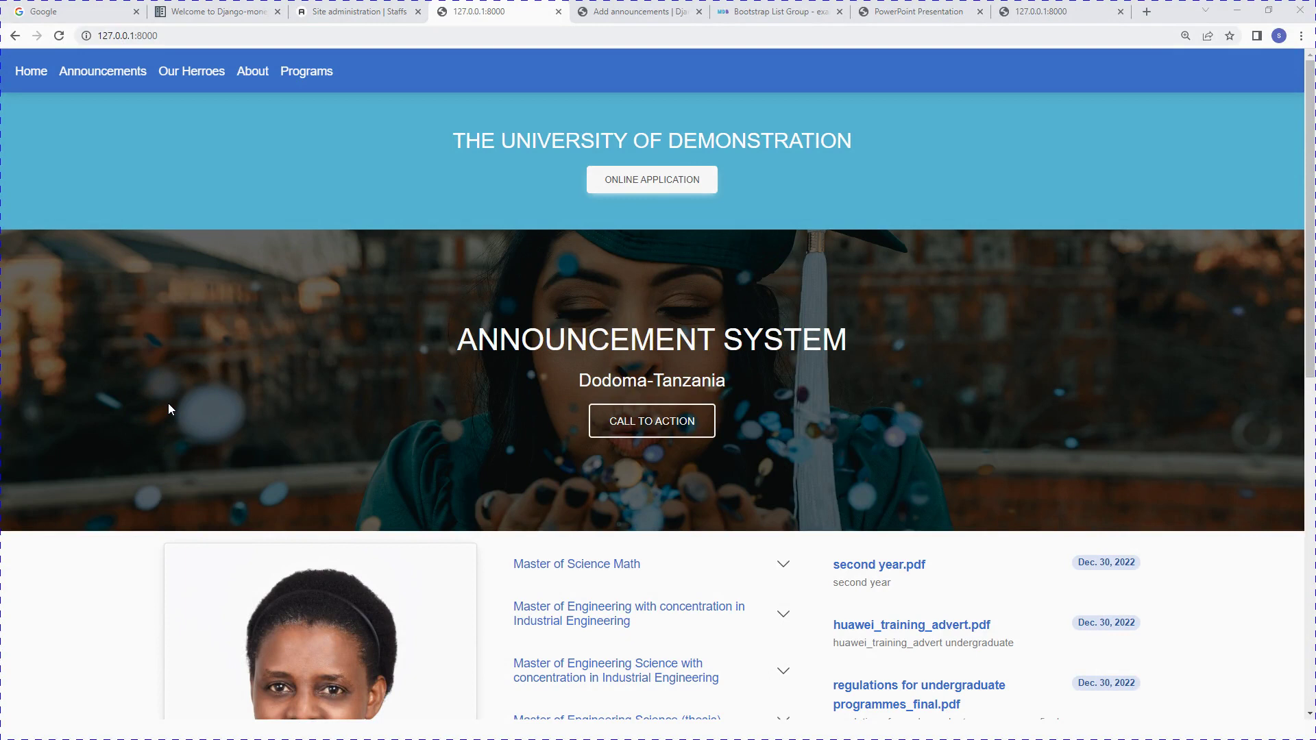
# Step: Go from the Site administration dashboard tab to the empty Add announcements form tab
pyautogui.click(350, 8)
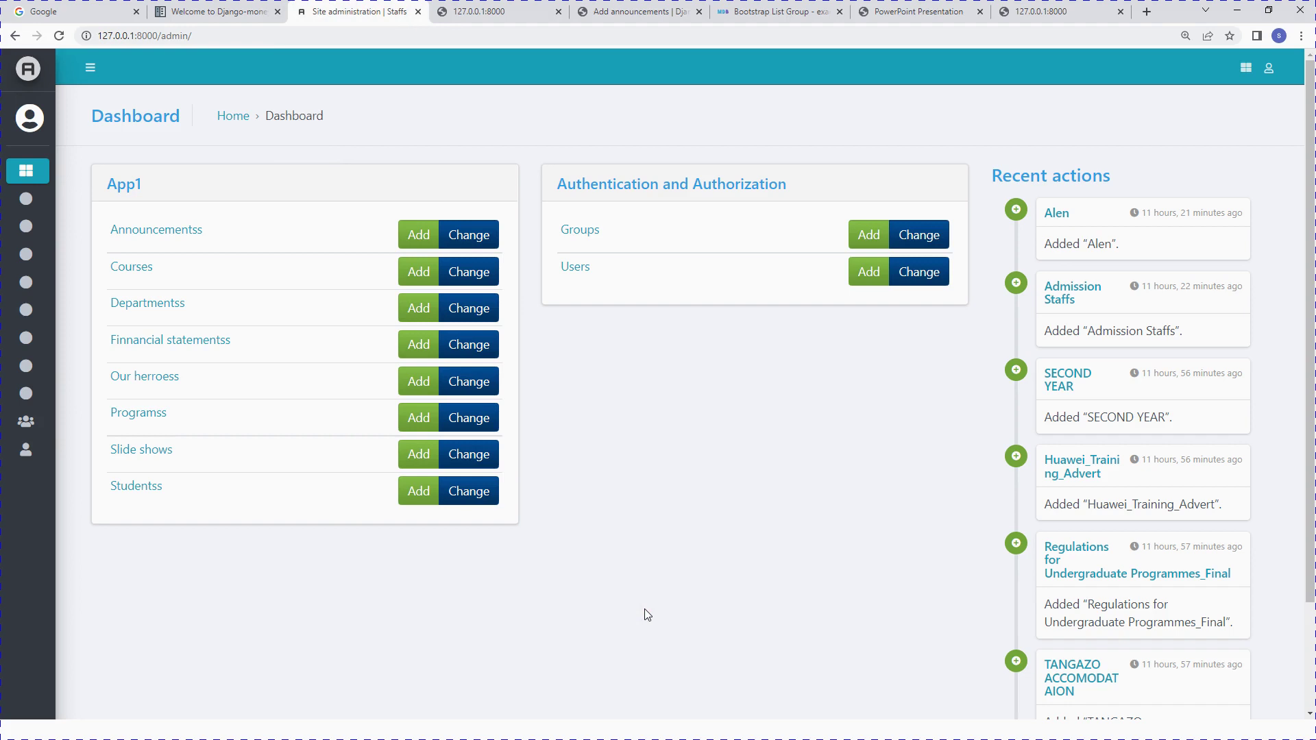
pyautogui.click(609, 8)
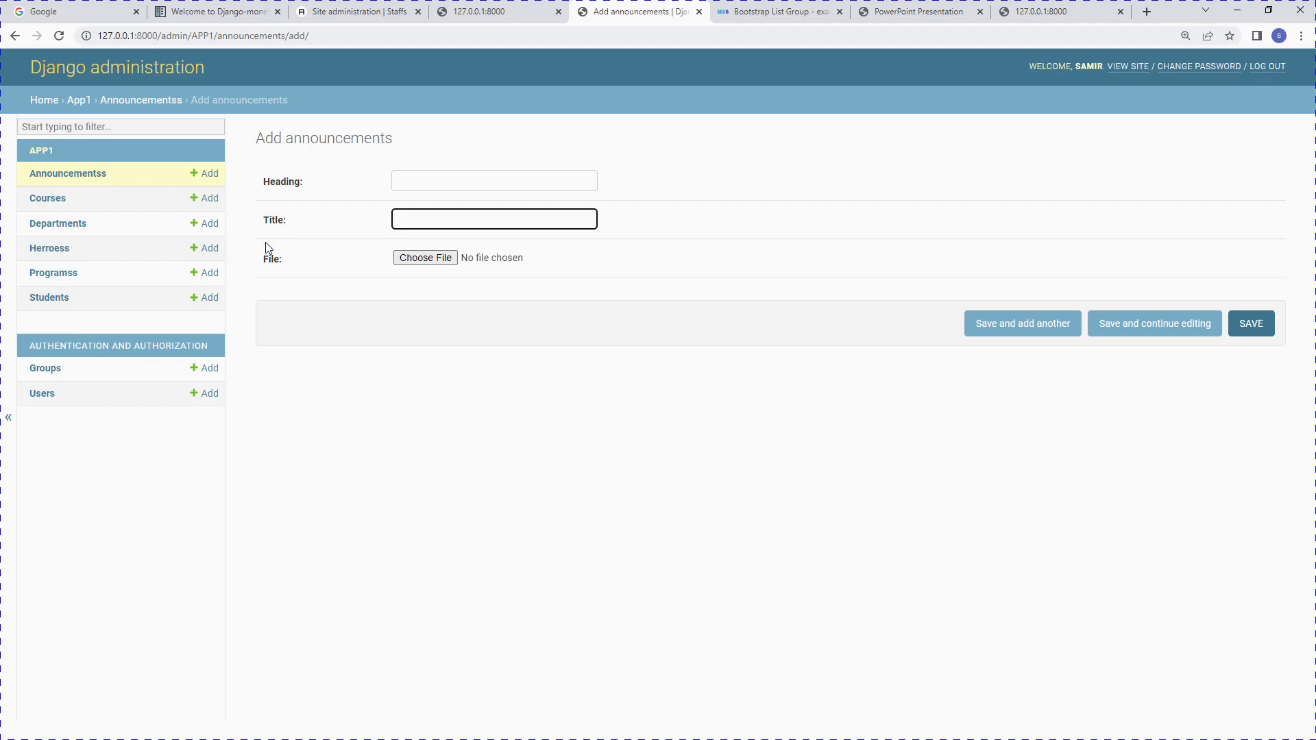
# Step: Search Google for 'jazzmin django' and open the Django Jazzmin Read the Docs page
pyautogui.click(79, 10)
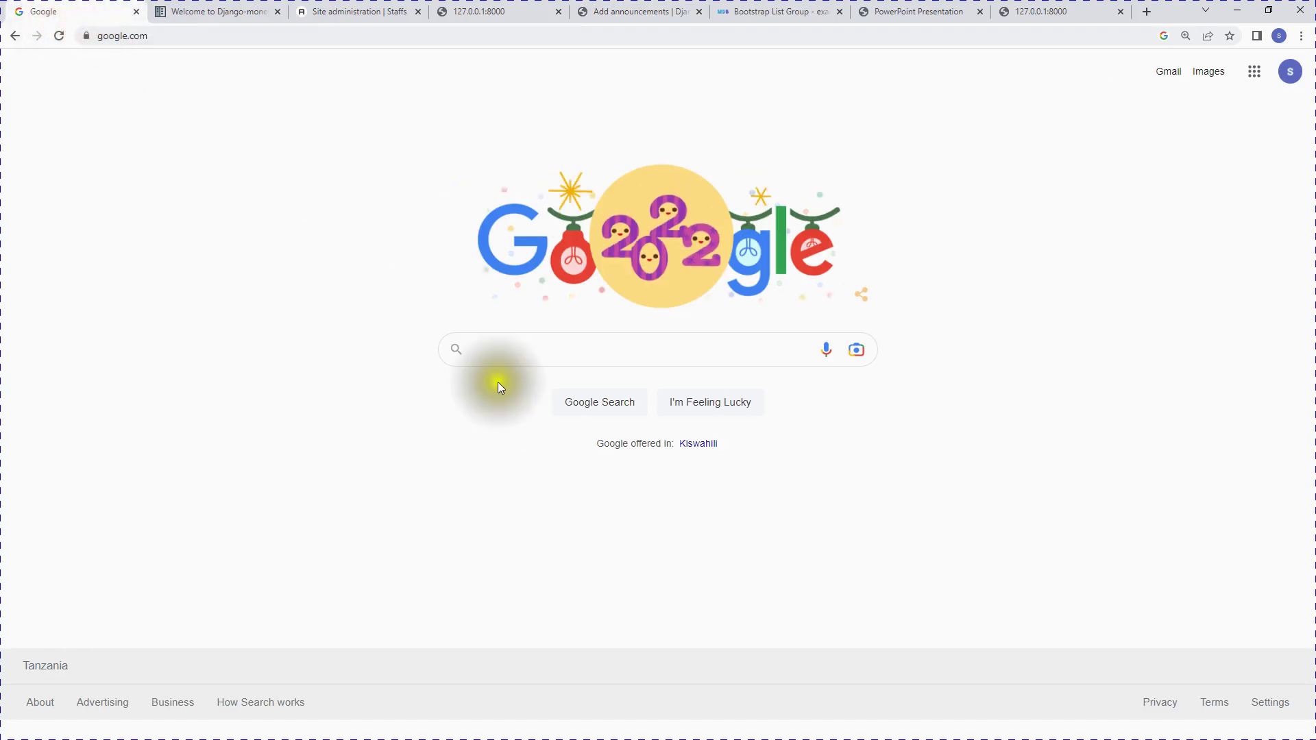
pyautogui.click(534, 357)
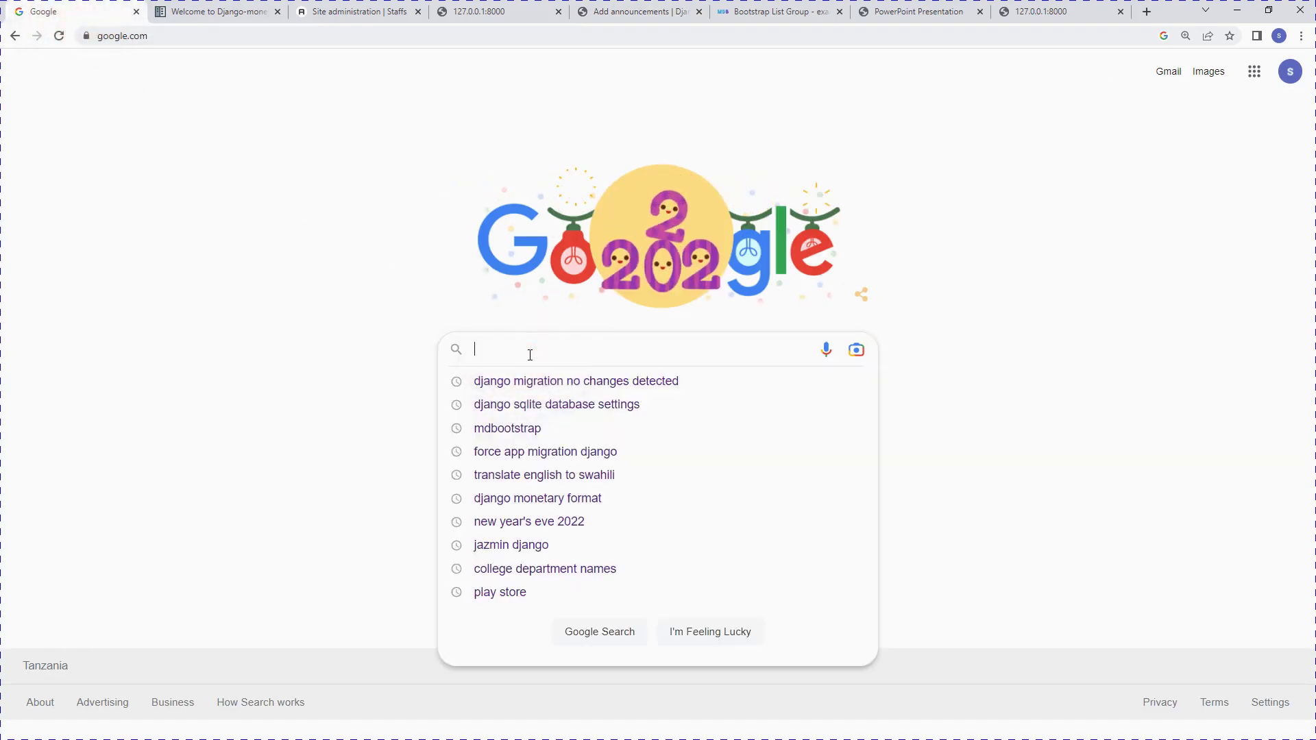
pyautogui.write('jazzmin')
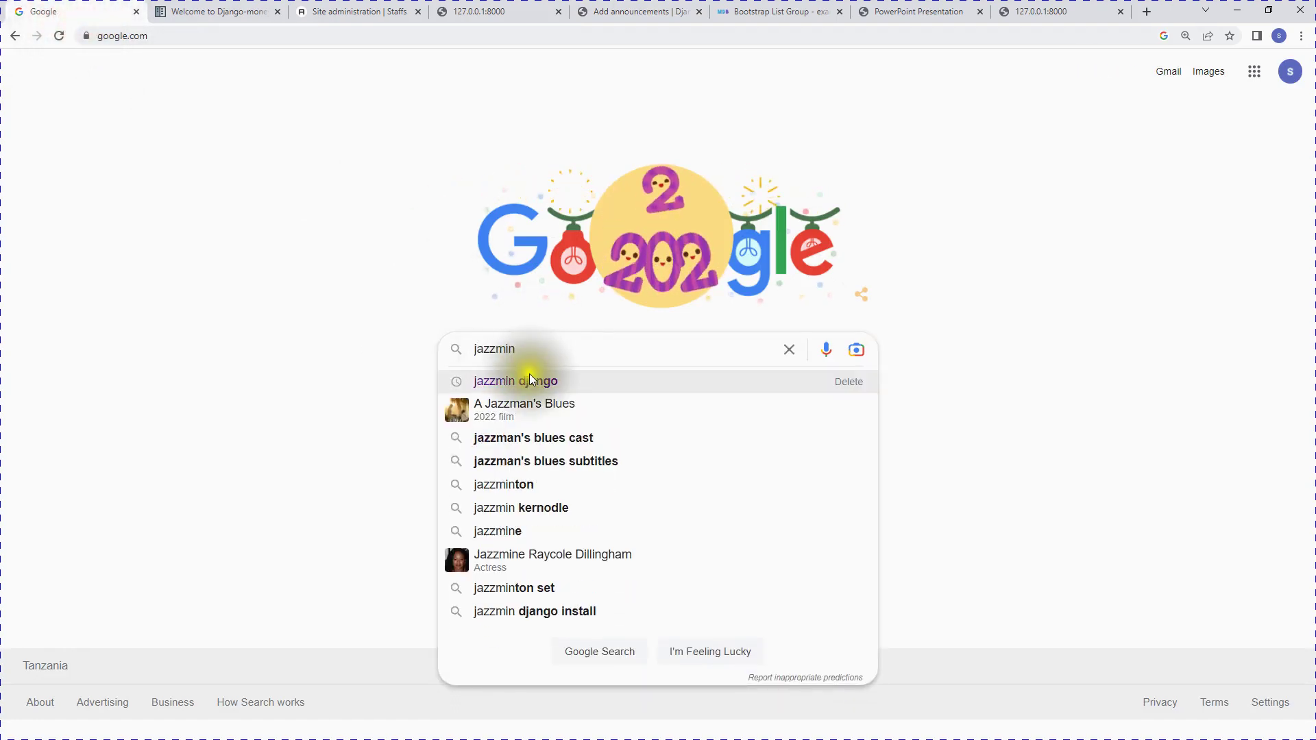
pyautogui.click(530, 379)
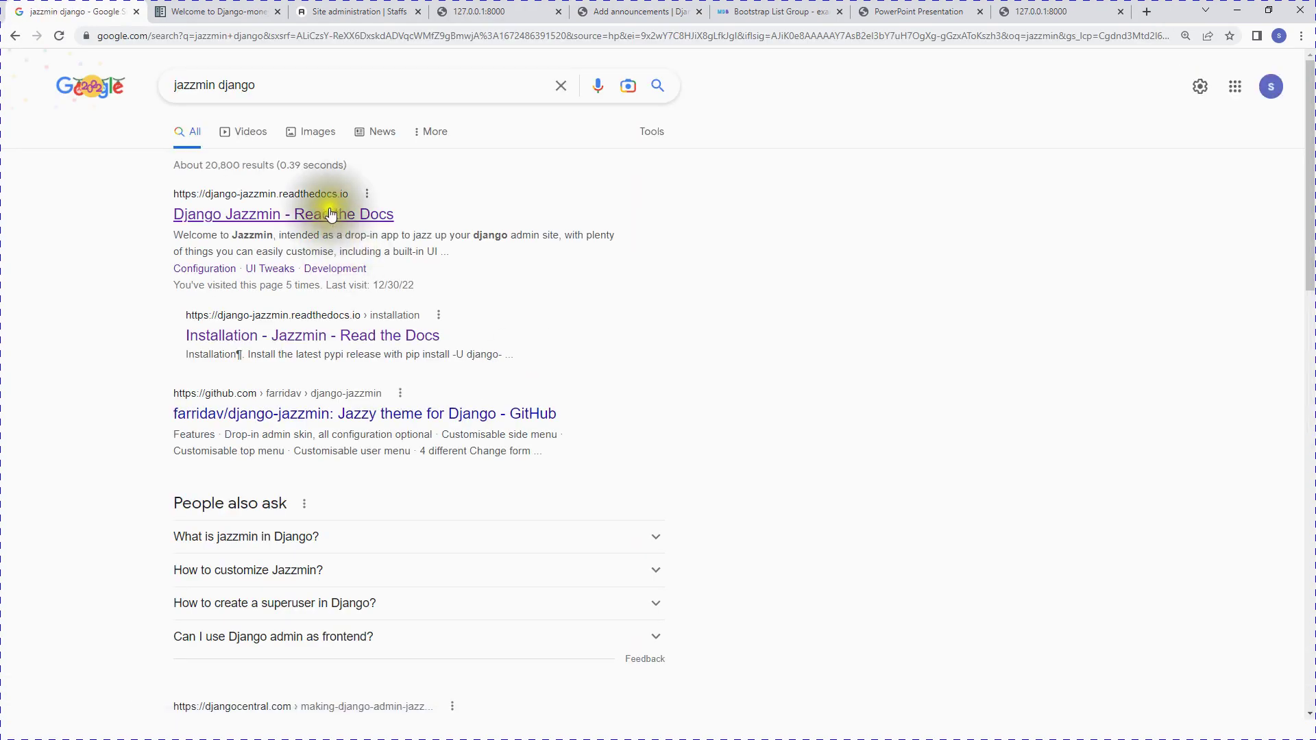
pyautogui.click(331, 214)
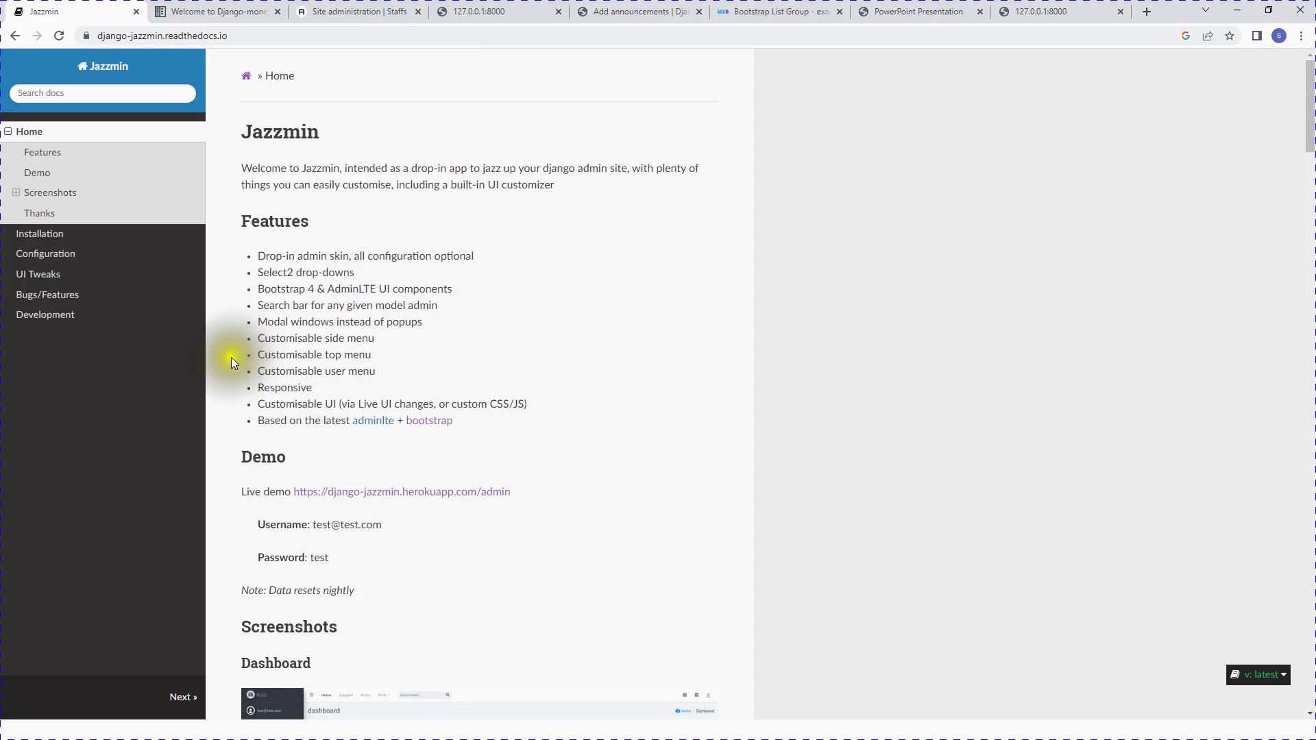
# Step: Open the docs' Installation page and copy the 'pip install -U django-jazzmin' command
pyautogui.click(41, 244)
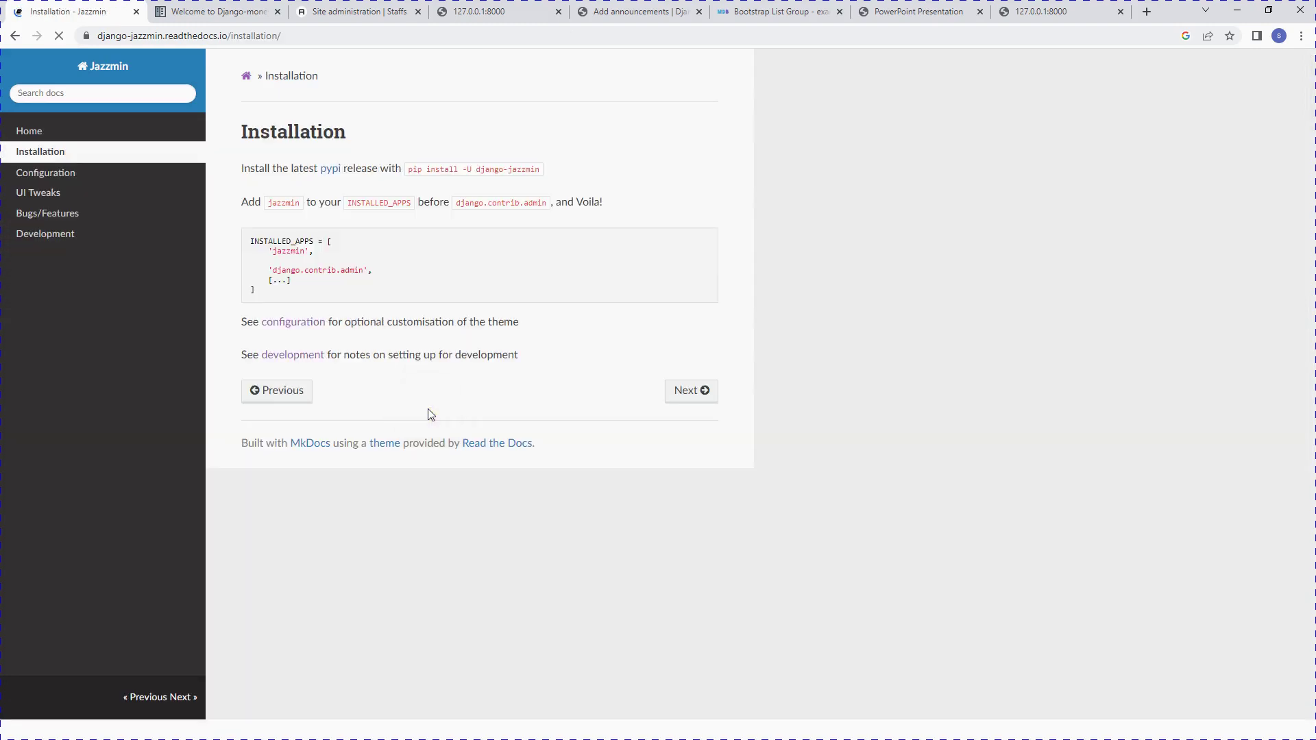
pyautogui.click(547, 170)
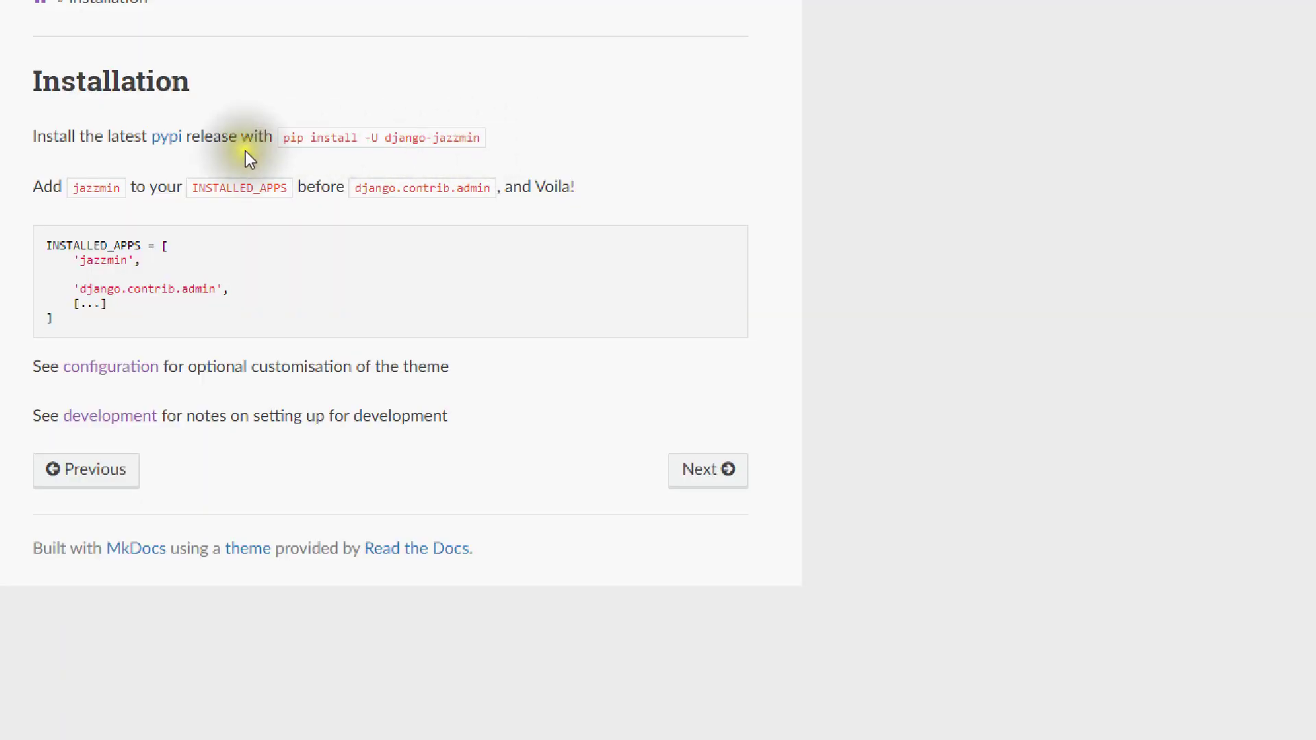
pyautogui.moveTo(283, 139); pyautogui.dragTo(473, 156)
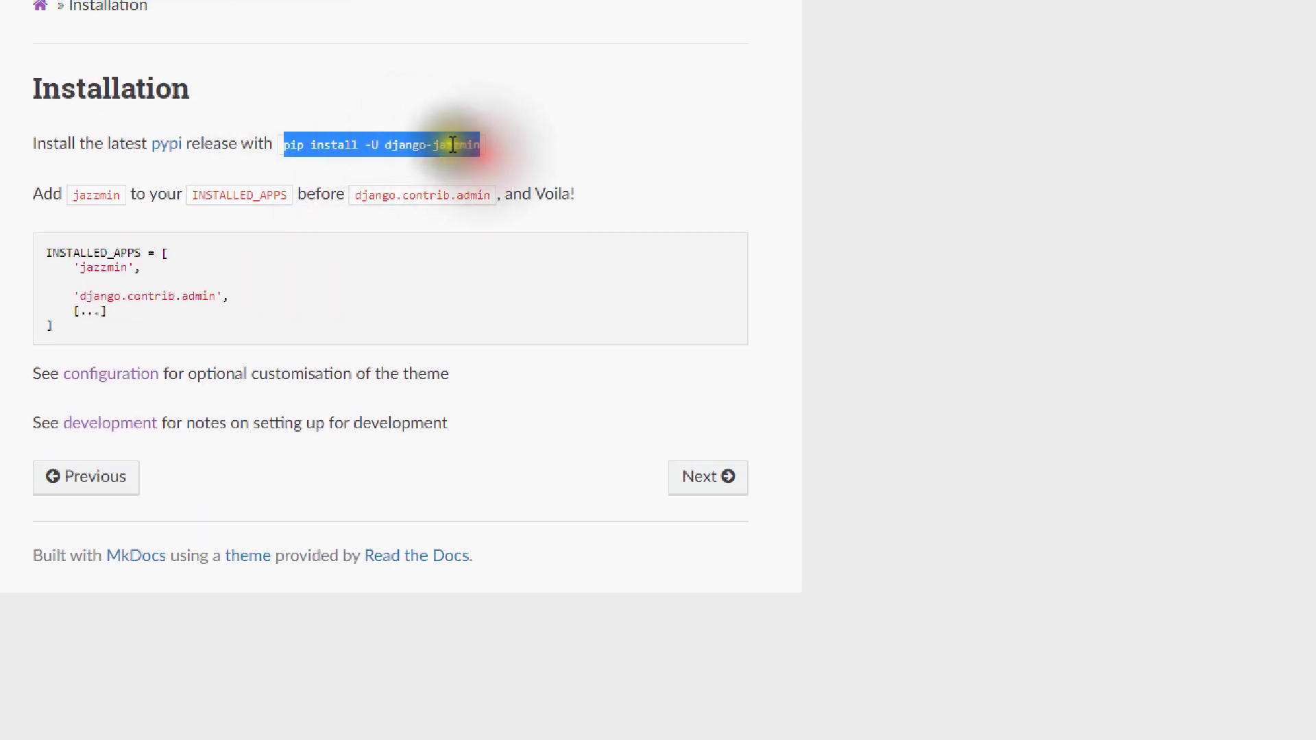
pyautogui.rightClick(471, 158)
pyautogui.click(473, 162)
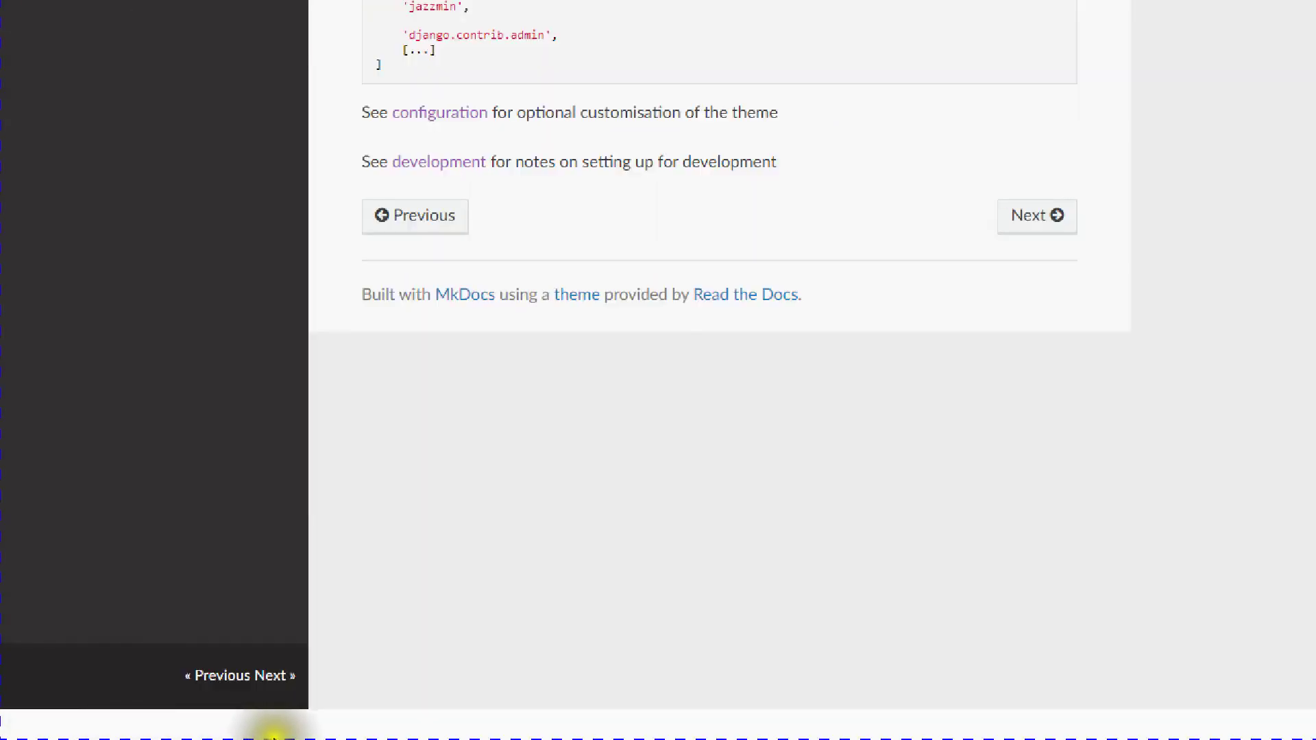
pyautogui.press('super')
# Step: Close the accidentally opened Mail app and bring the PowerShell window forward
pyautogui.moveTo(596, 726)
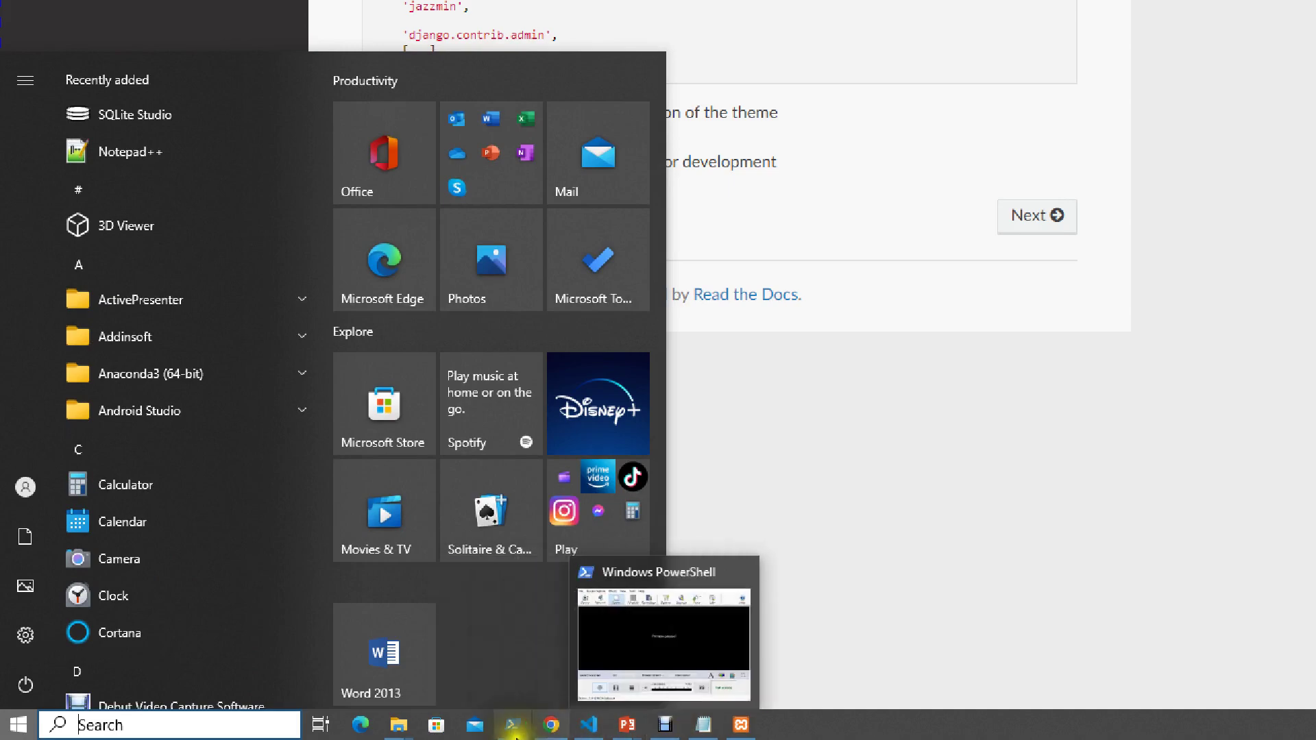
pyautogui.click(475, 725)
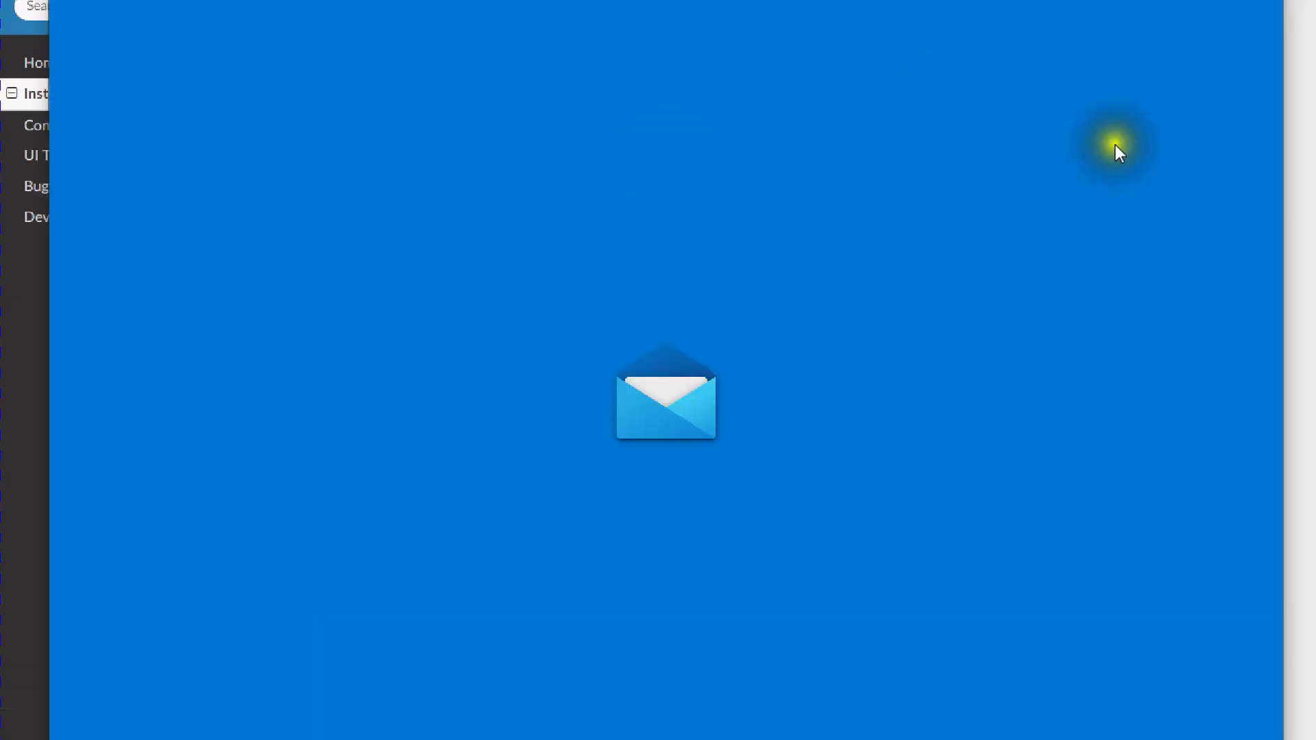
pyautogui.click(1181, 63)
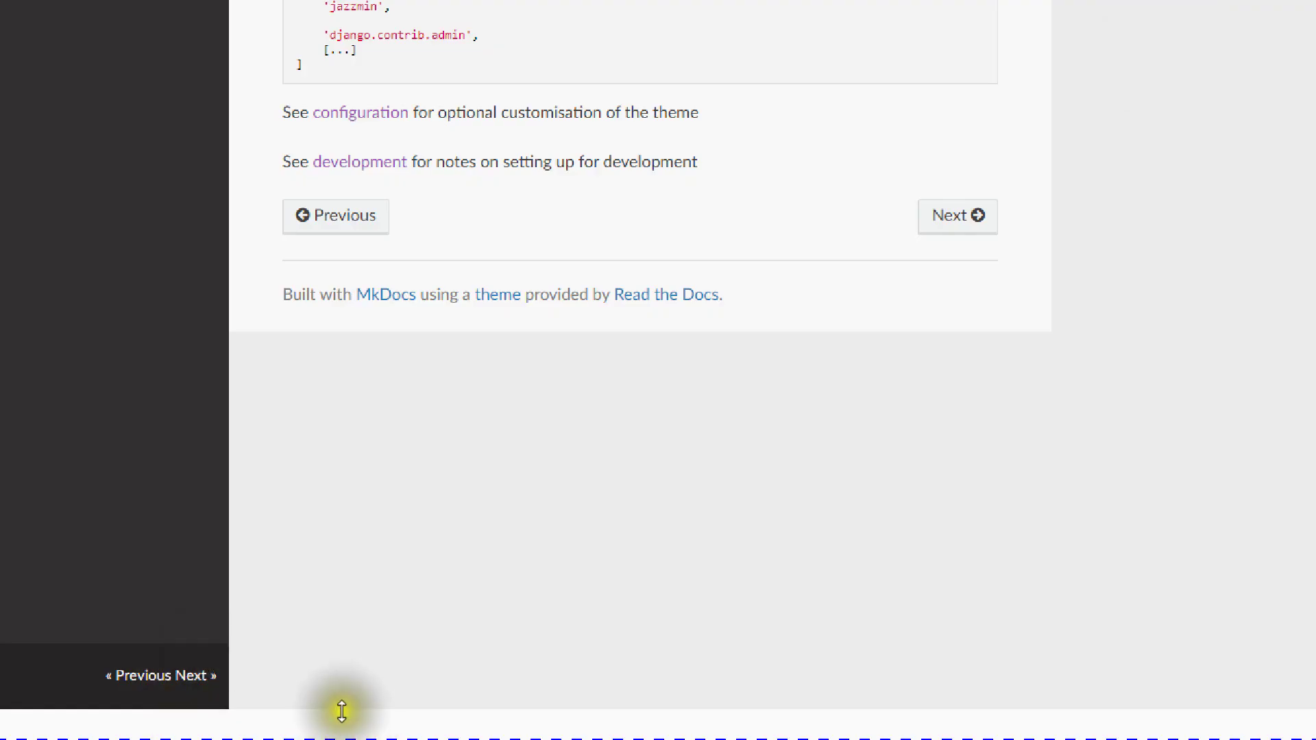
pyautogui.press('super')
pyautogui.click(434, 721)
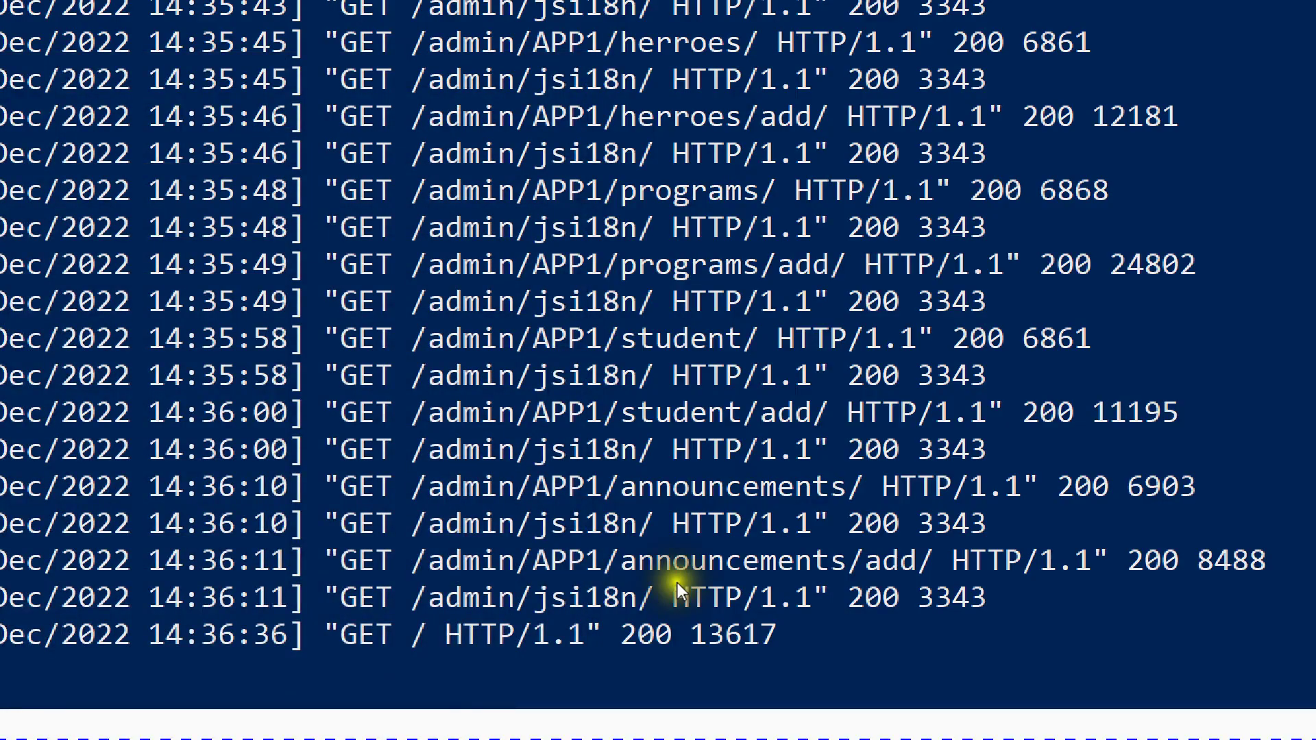
pyautogui.scroll(-2, 324, 616)
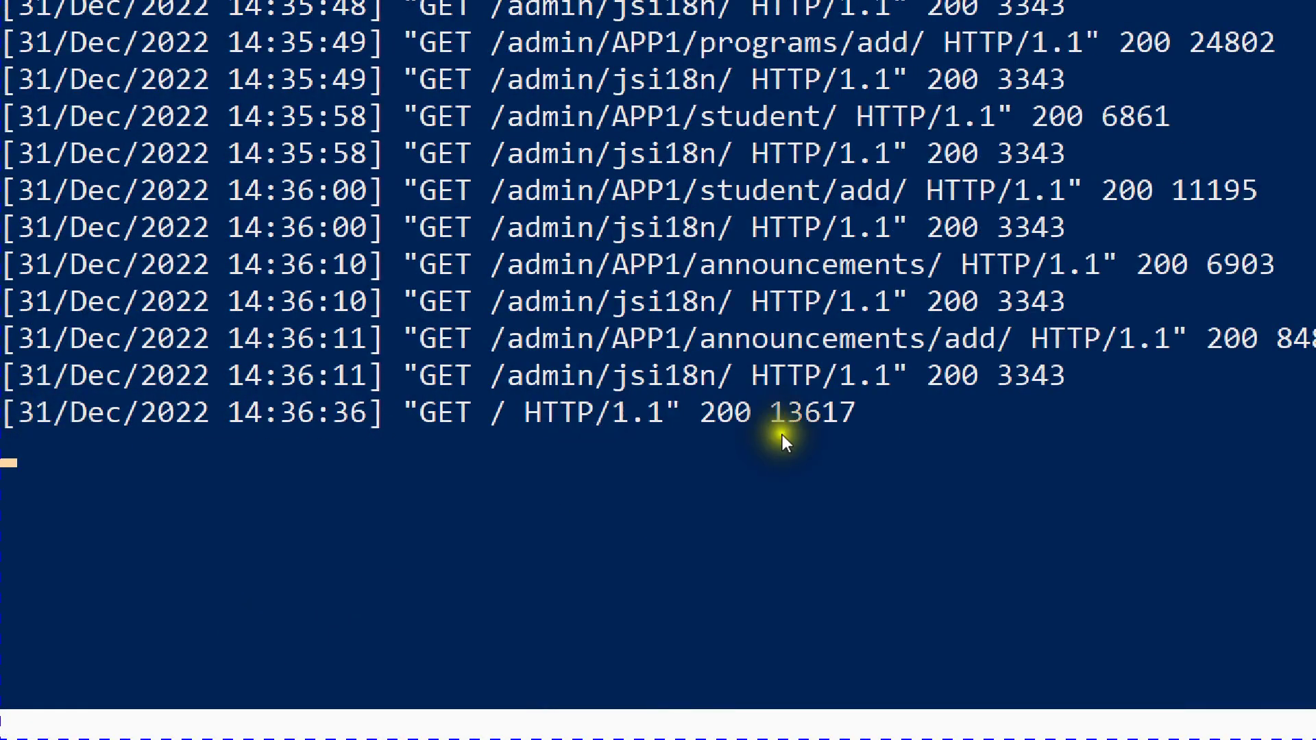
# Step: Stop the Django development server with Ctrl+C, returning to the C:\myproject\myApp prompt
pyautogui.moveTo(873, 411); pyautogui.dragTo(147, 434)
pyautogui.click(59, 448)
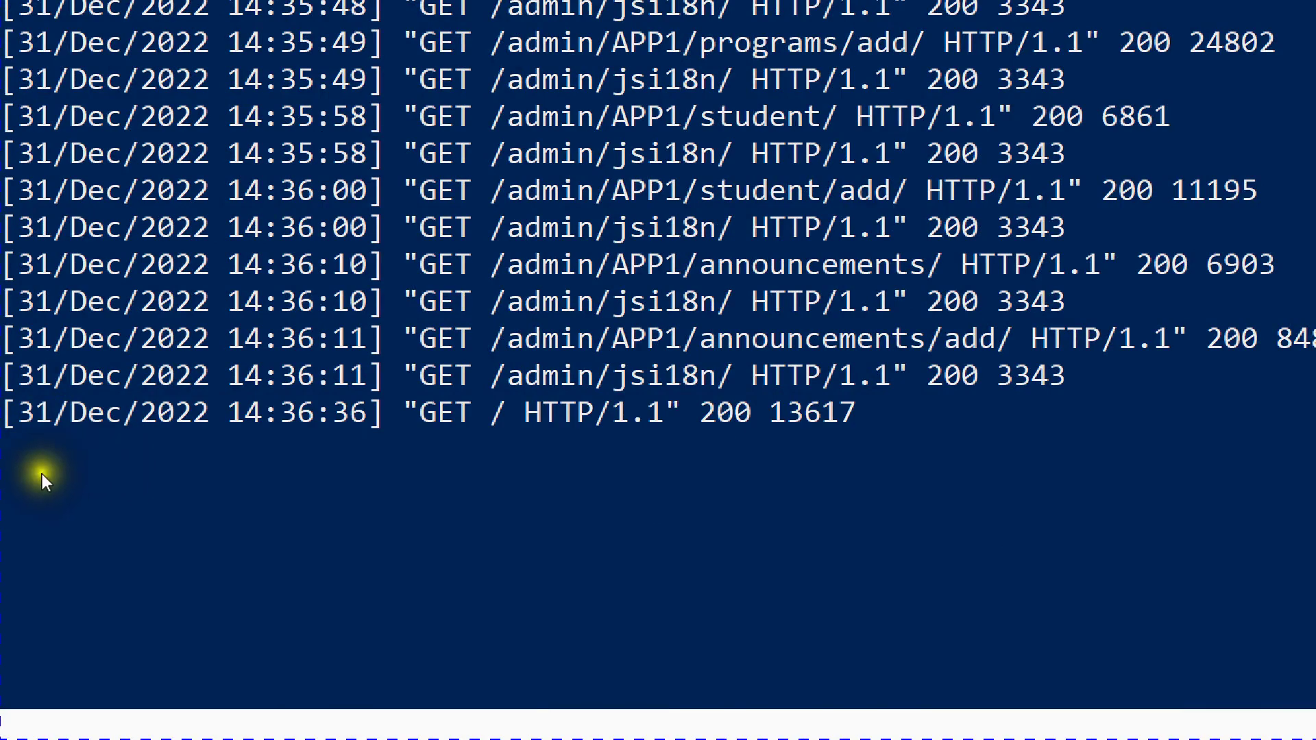
pyautogui.click(10, 462)
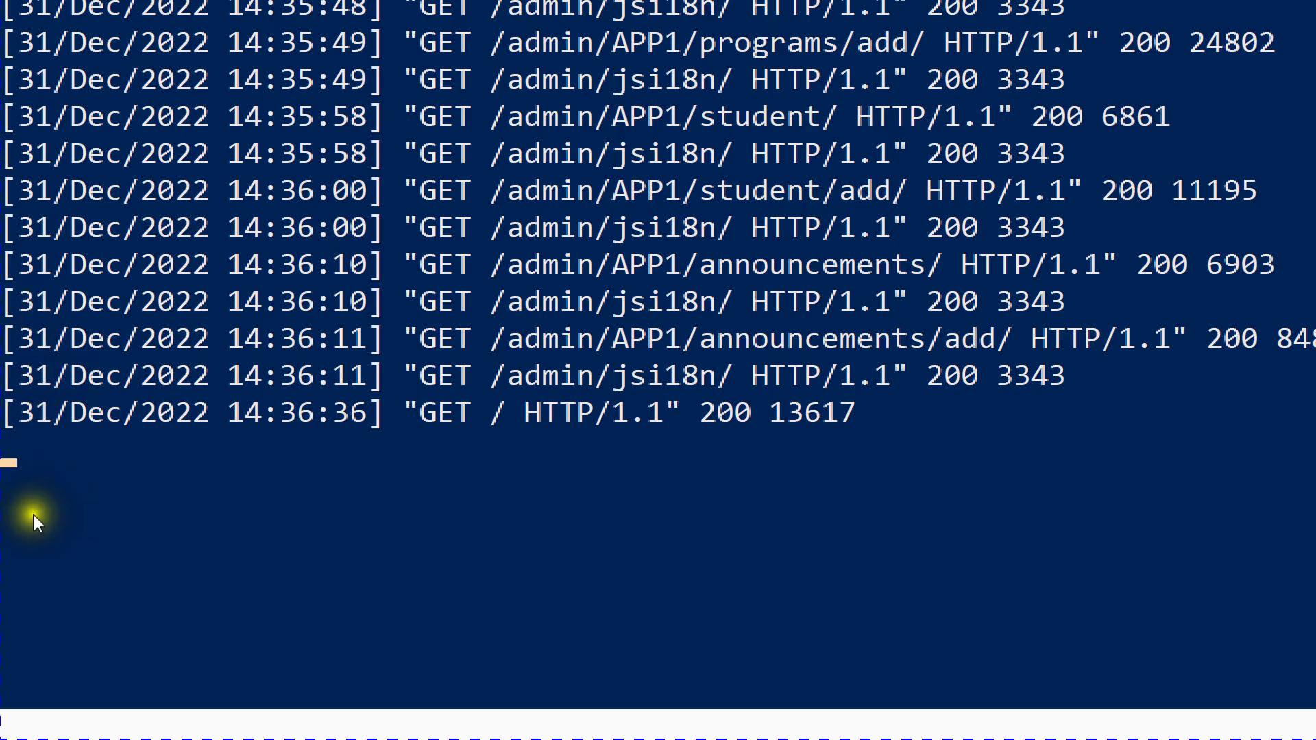
pyautogui.click(34, 439)
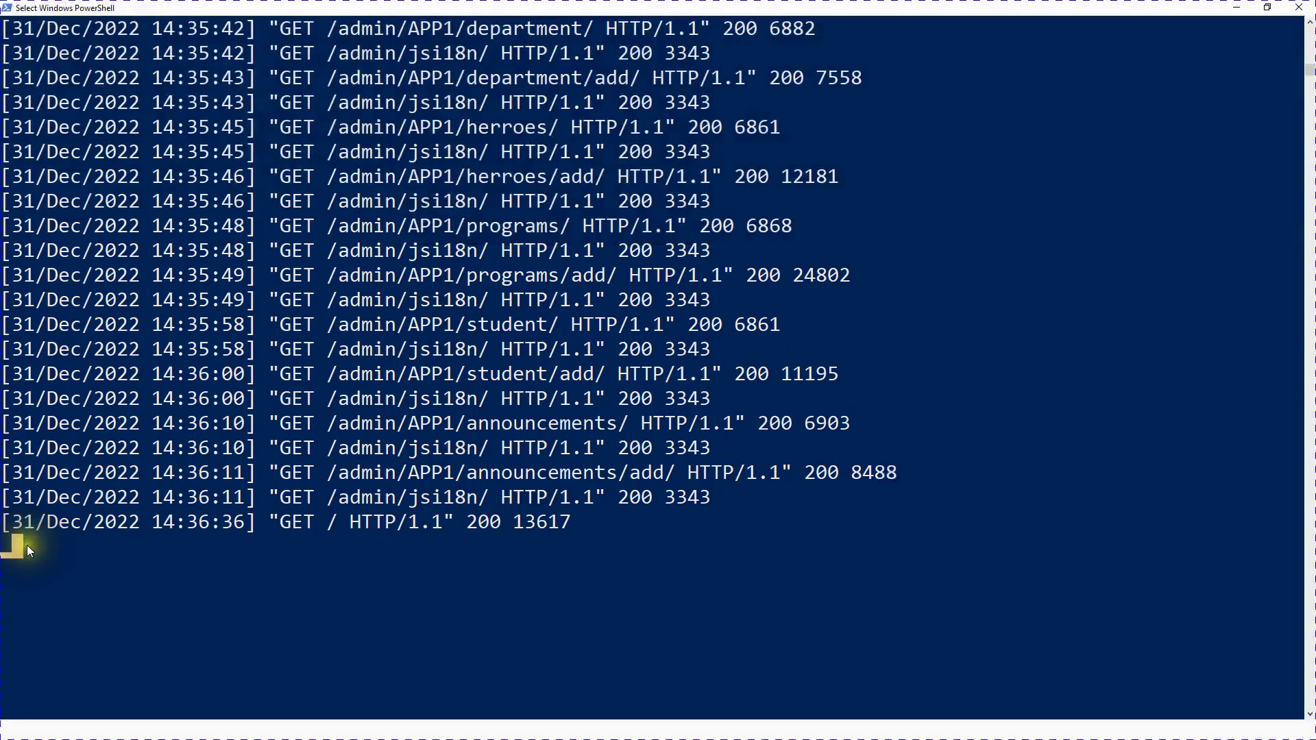
pyautogui.click(48, 453)
pyautogui.hotkey('ctrl', 'c')
pyautogui.hotkey('ctrl', 'c')
pyautogui.hotkey('ctrl', 'c')
pyautogui.hotkey('ctrl', 'c')
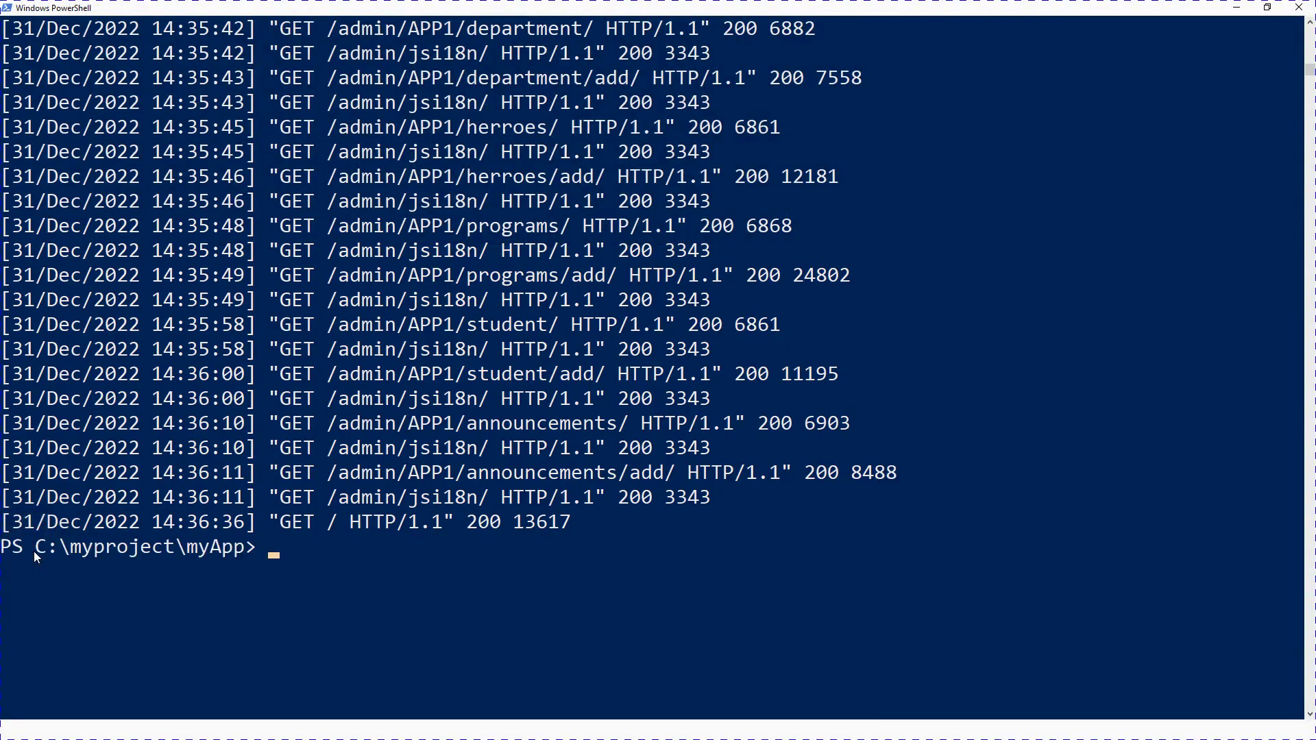
pyautogui.scroll(-3, 64, 575)
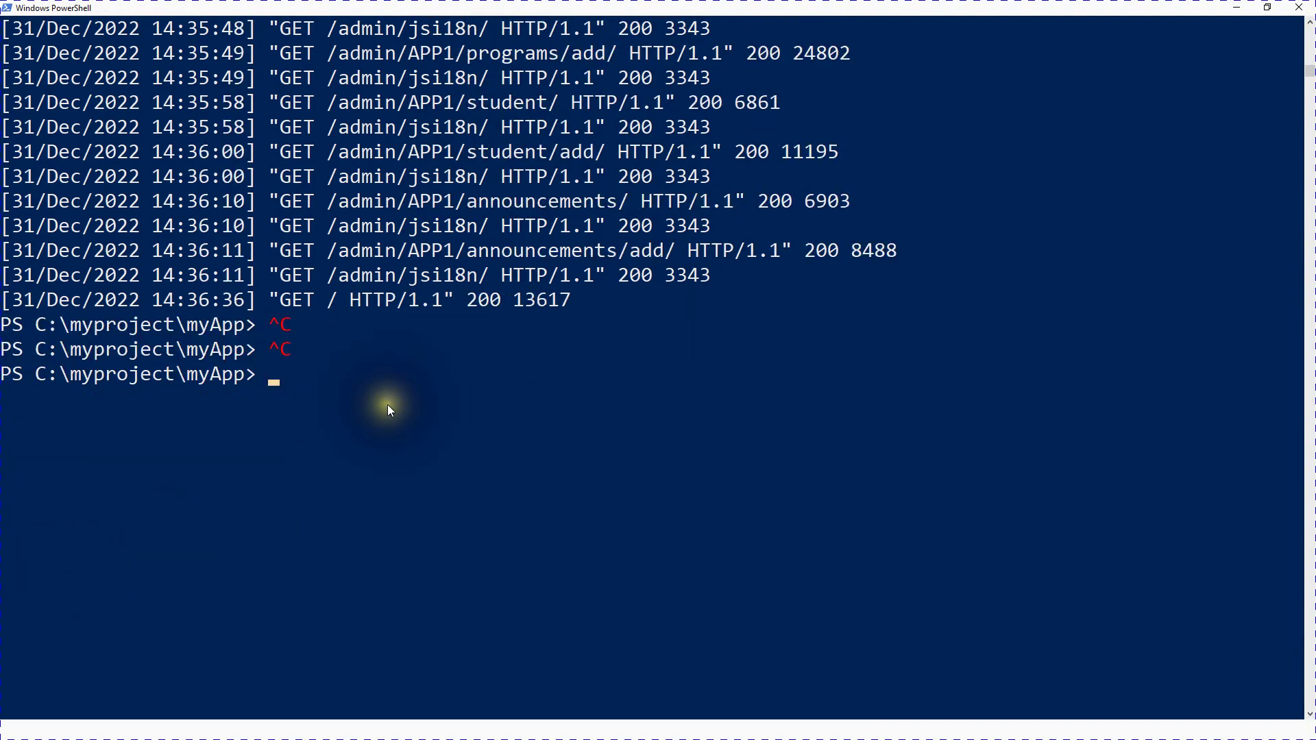
pyautogui.press('super')
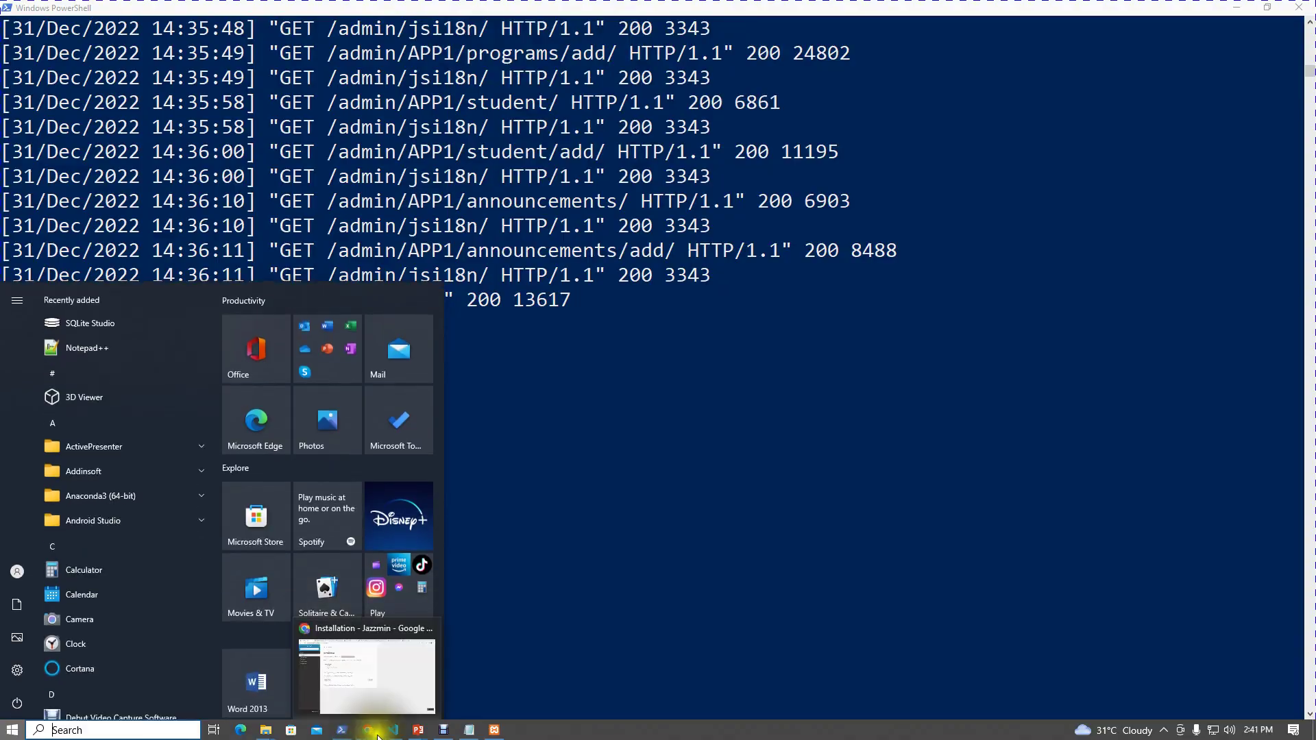
pyautogui.click(377, 737)
# Step: Paste and run 'pip install -U django-jazzmin' in PowerShell; django-jazzmin 2.6.0 is already installed
pyautogui.rightClick(495, 170)
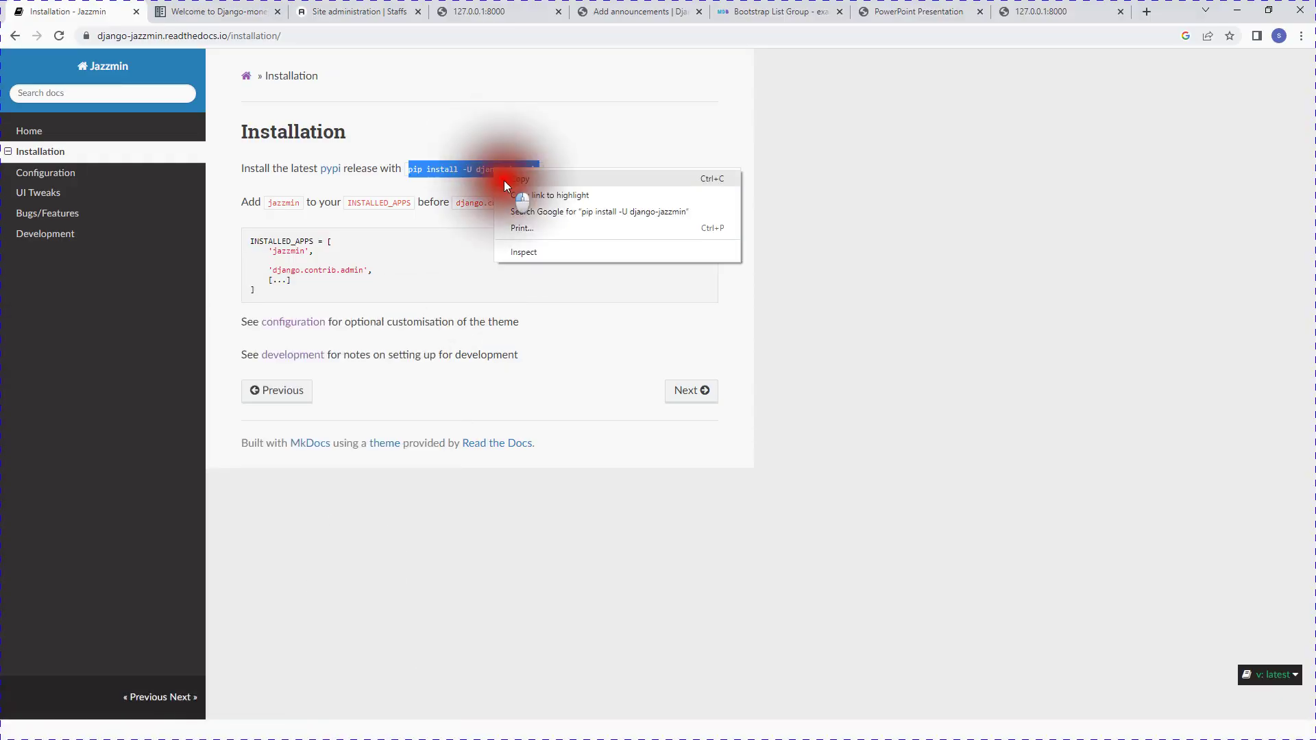
pyautogui.click(520, 179)
pyautogui.press('super')
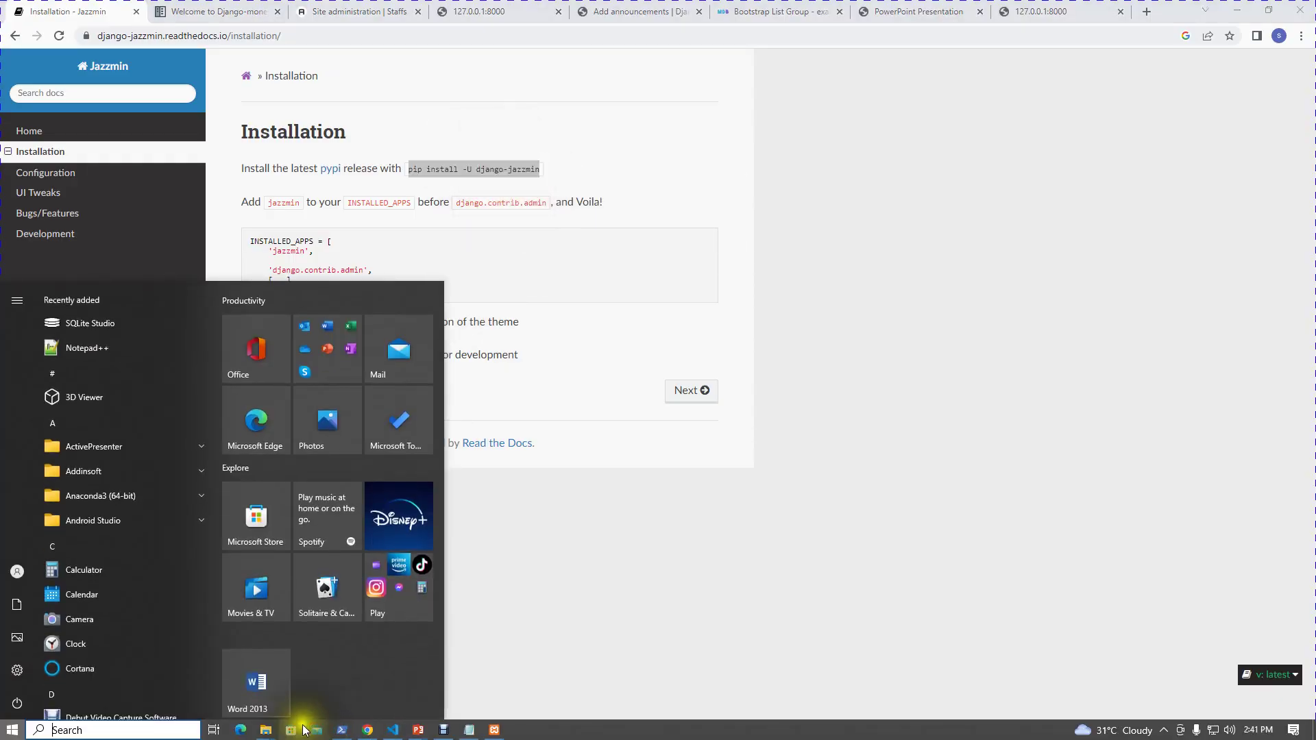
pyautogui.click(341, 729)
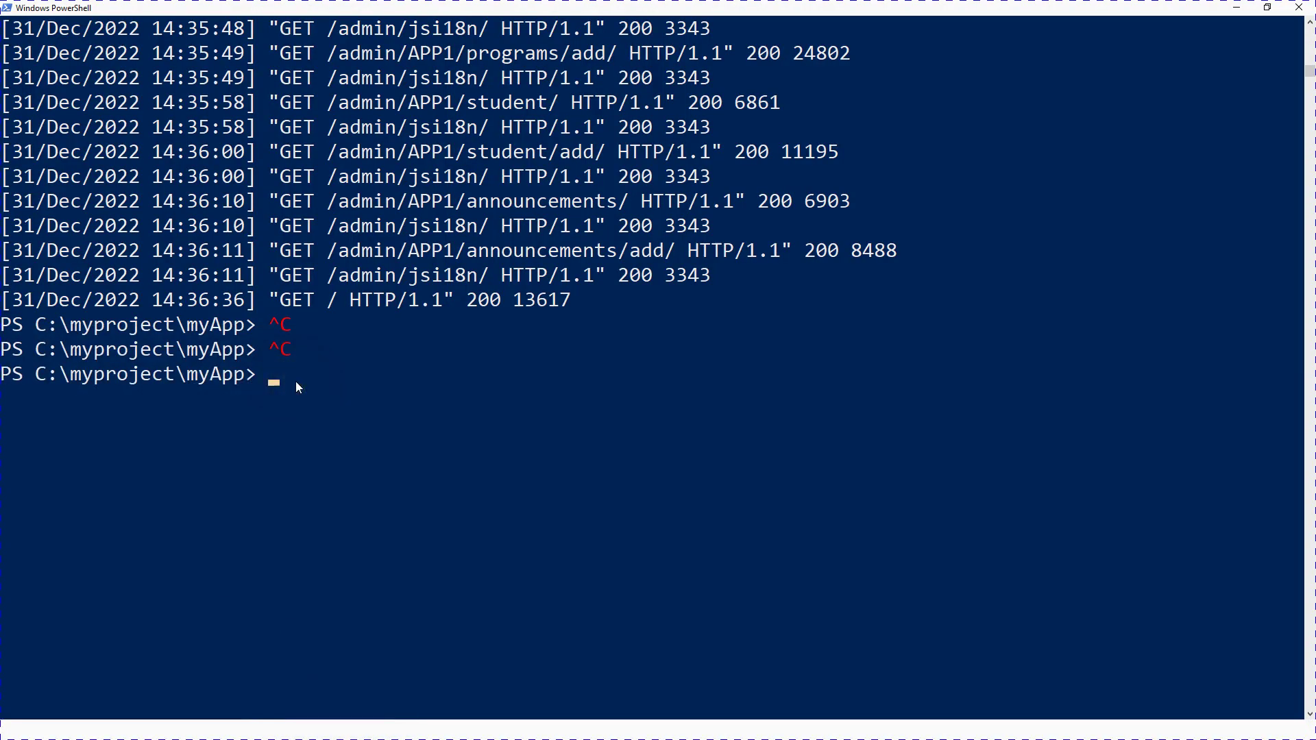
pyautogui.rightClick(296, 387)
pyautogui.press('Return')
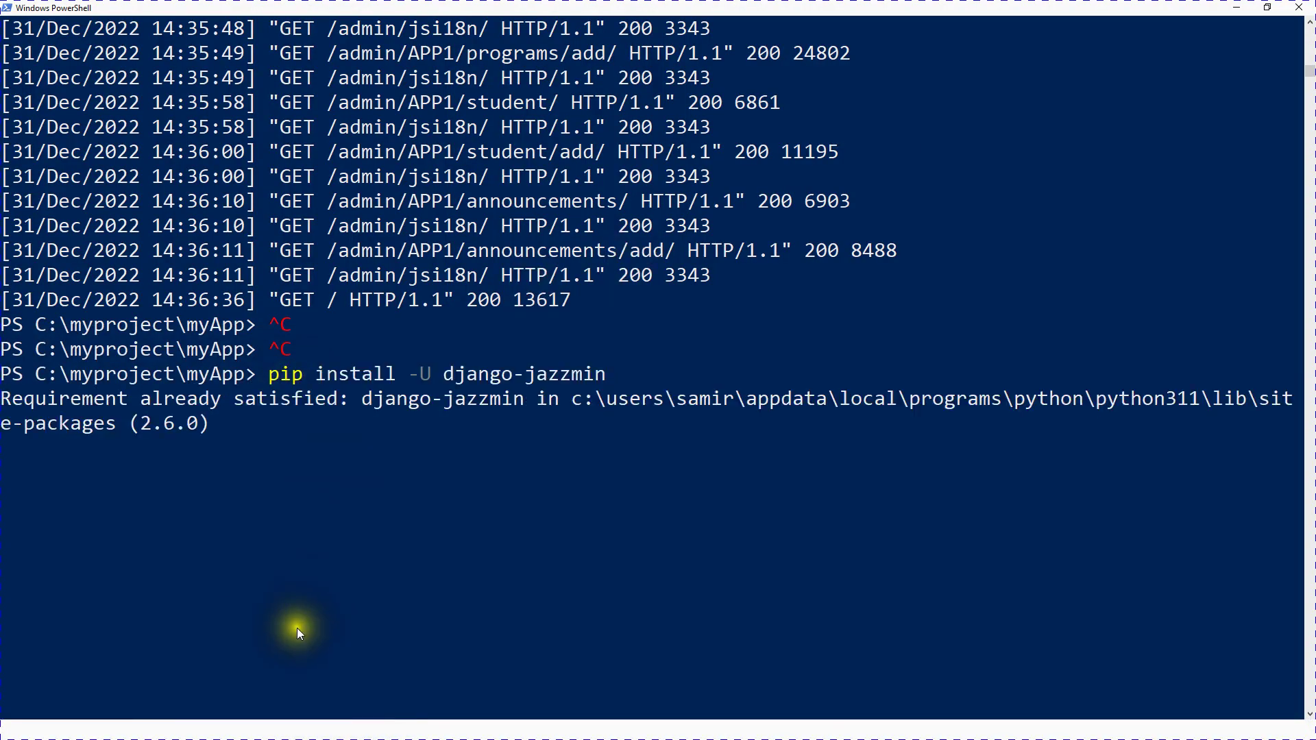
# Step: Back on the Installation page, select the 'jazzmin' and 'django.contrib.admin' INSTALLED_APPS lines
pyautogui.press('super')
pyautogui.press('super')
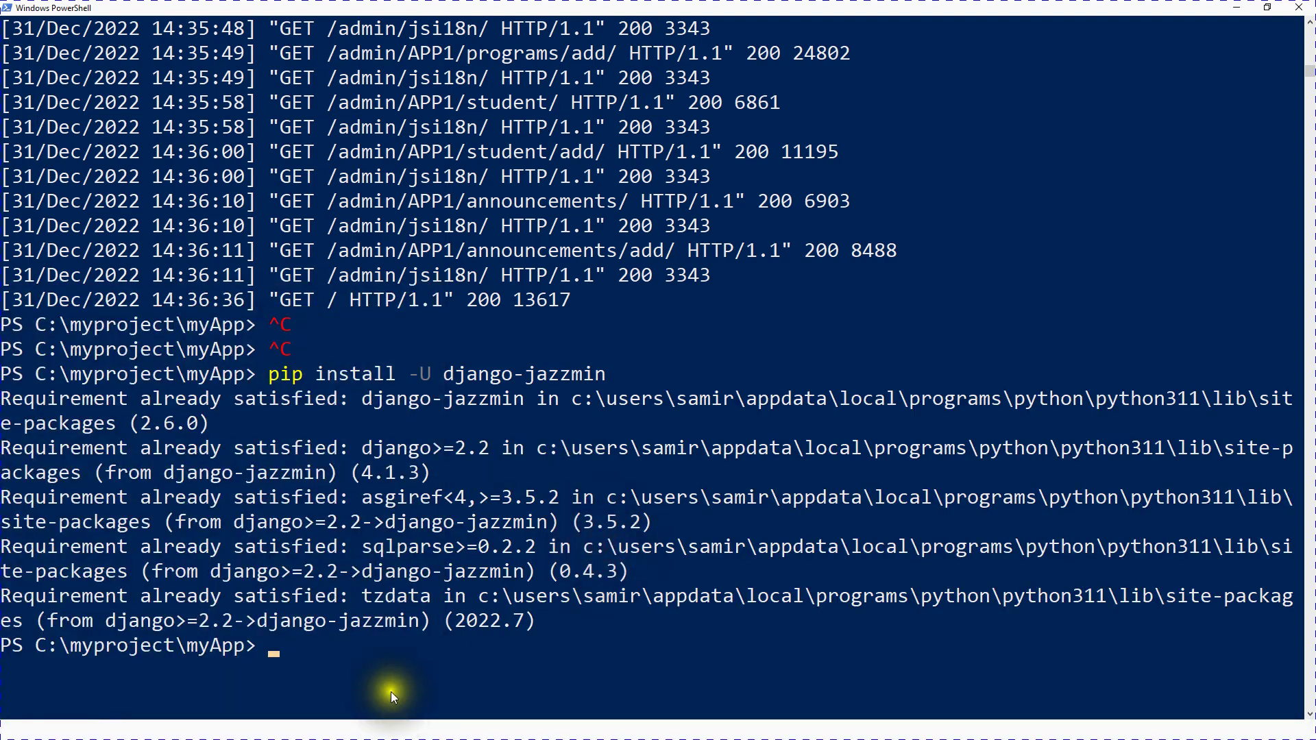
pyautogui.press('super')
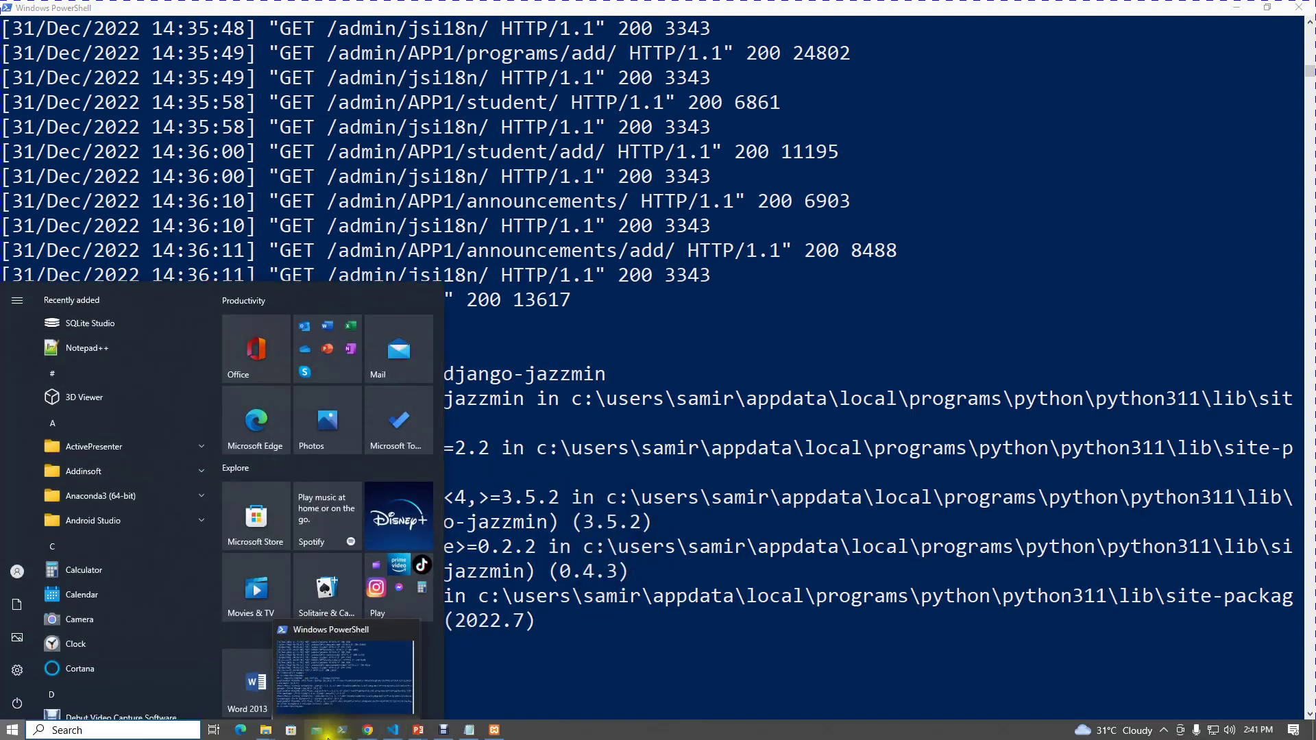
pyautogui.click(367, 730)
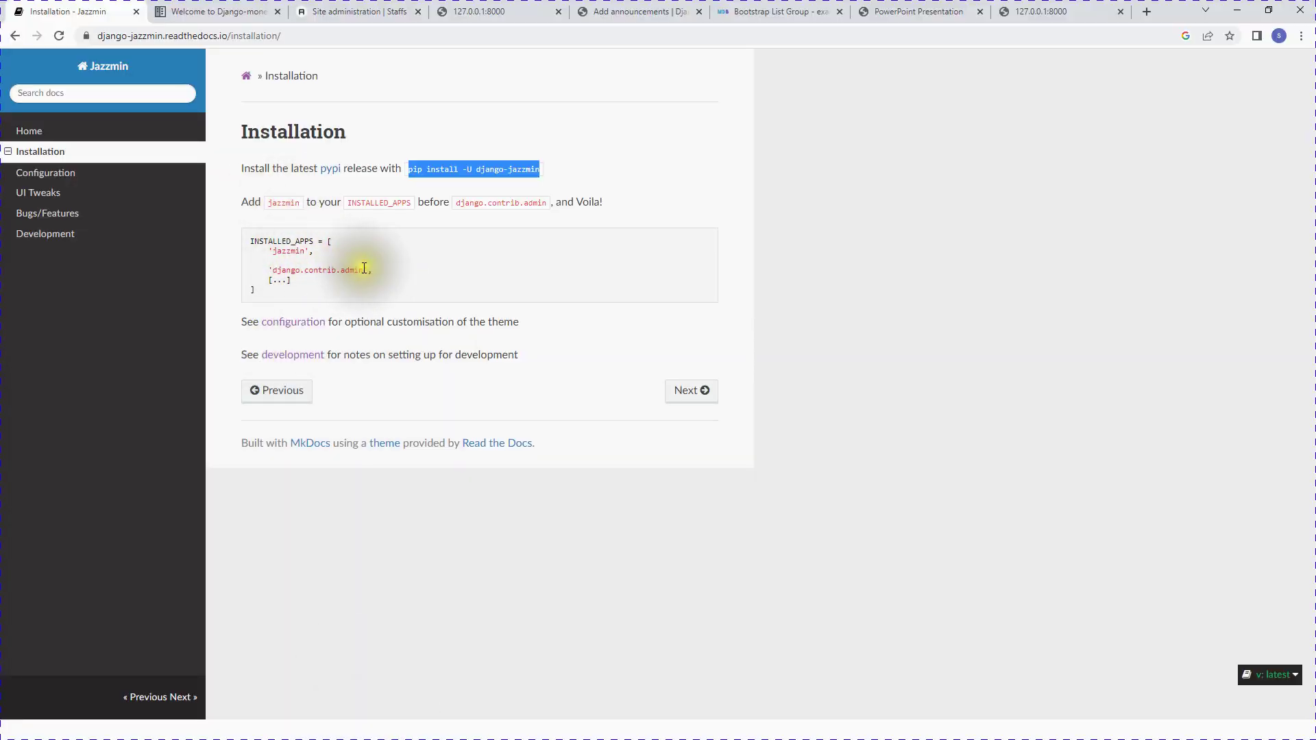
pyautogui.moveTo(380, 269); pyautogui.dragTo(260, 251)
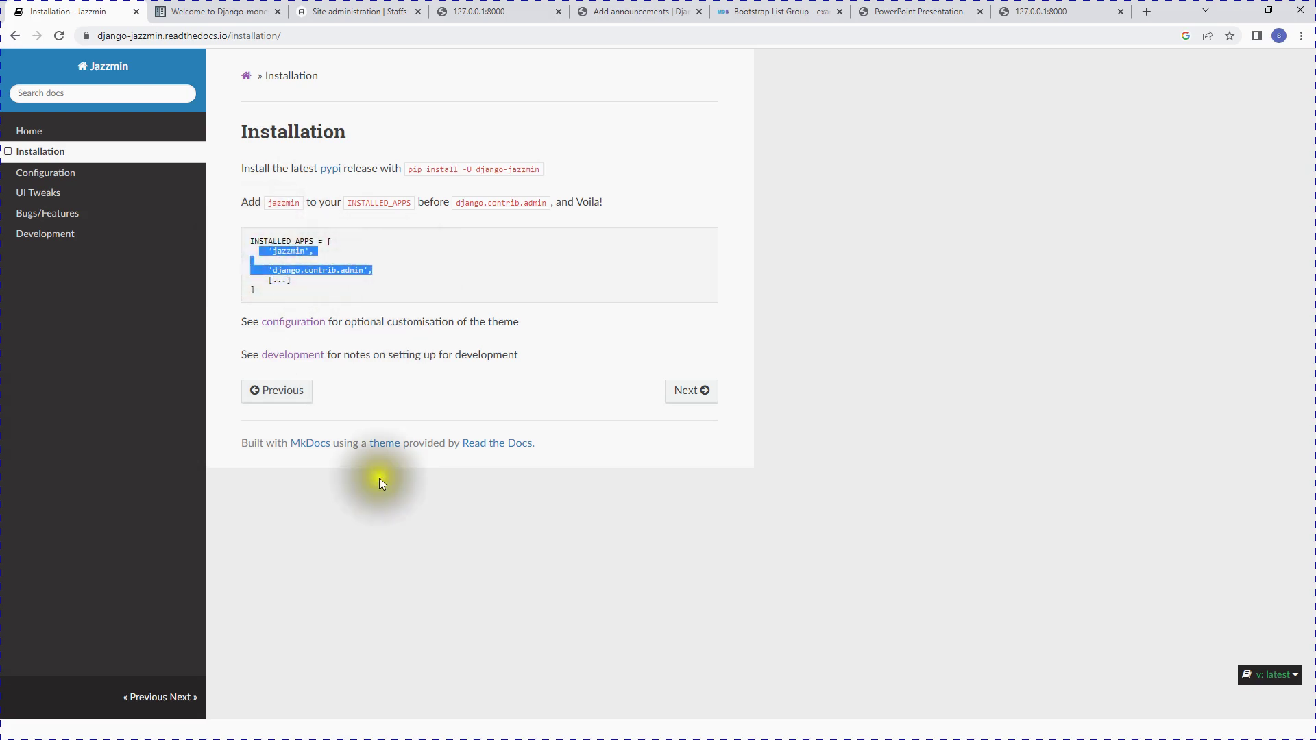
pyautogui.press('super')
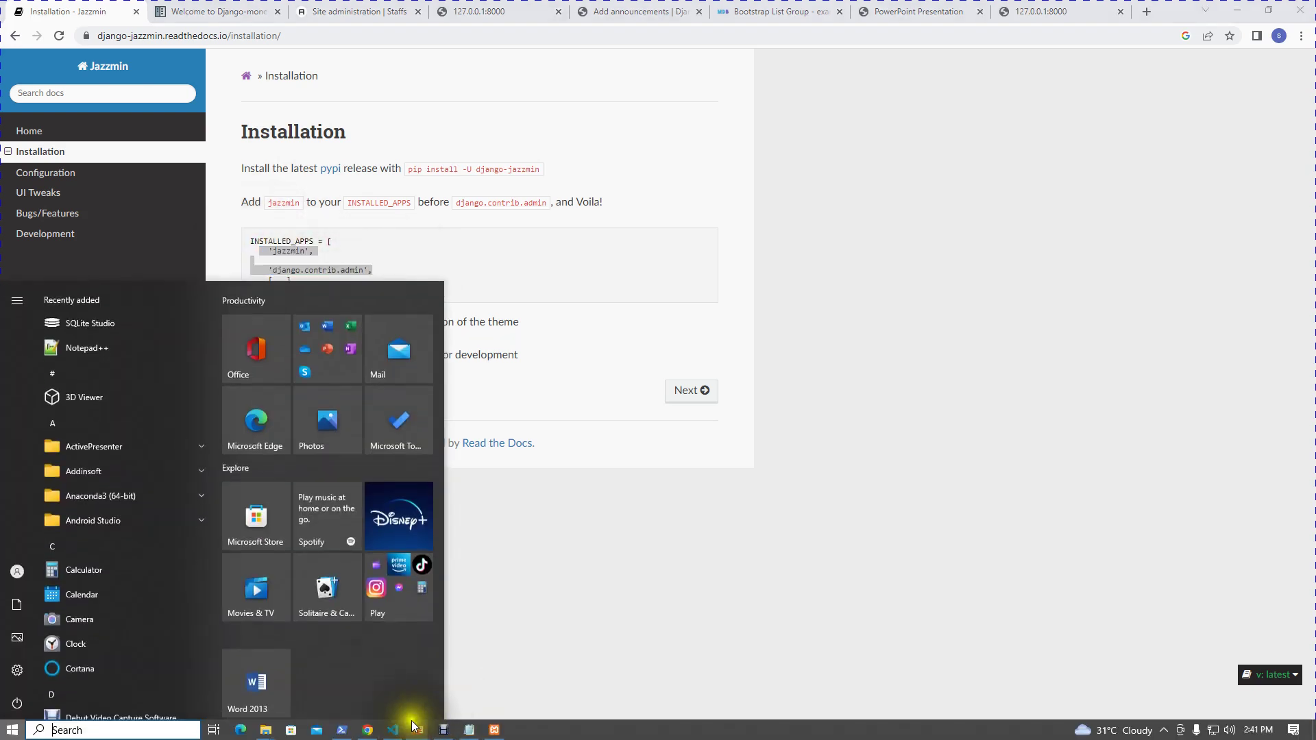
# Step: In settings.py, paste the docs' jazzmin lines after 'djmoney' and add a trailing comma
pyautogui.click(393, 730)
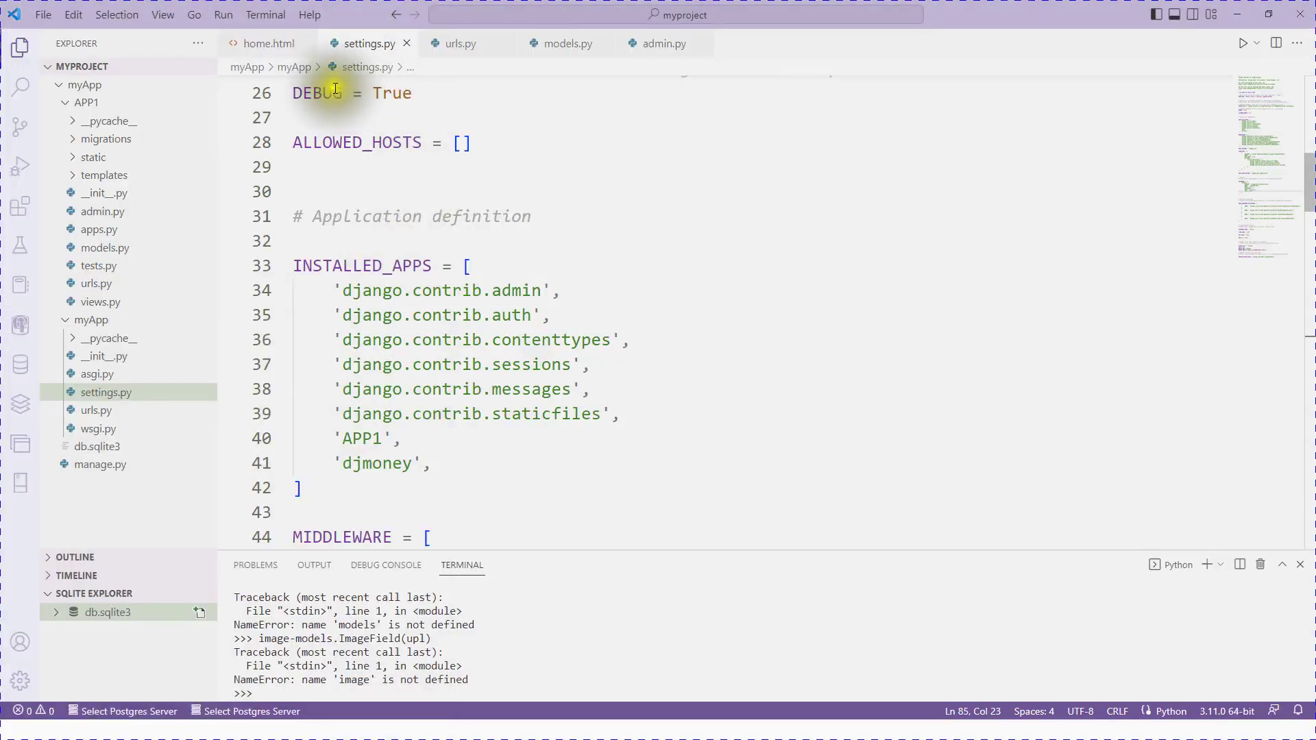
pyautogui.click(446, 468)
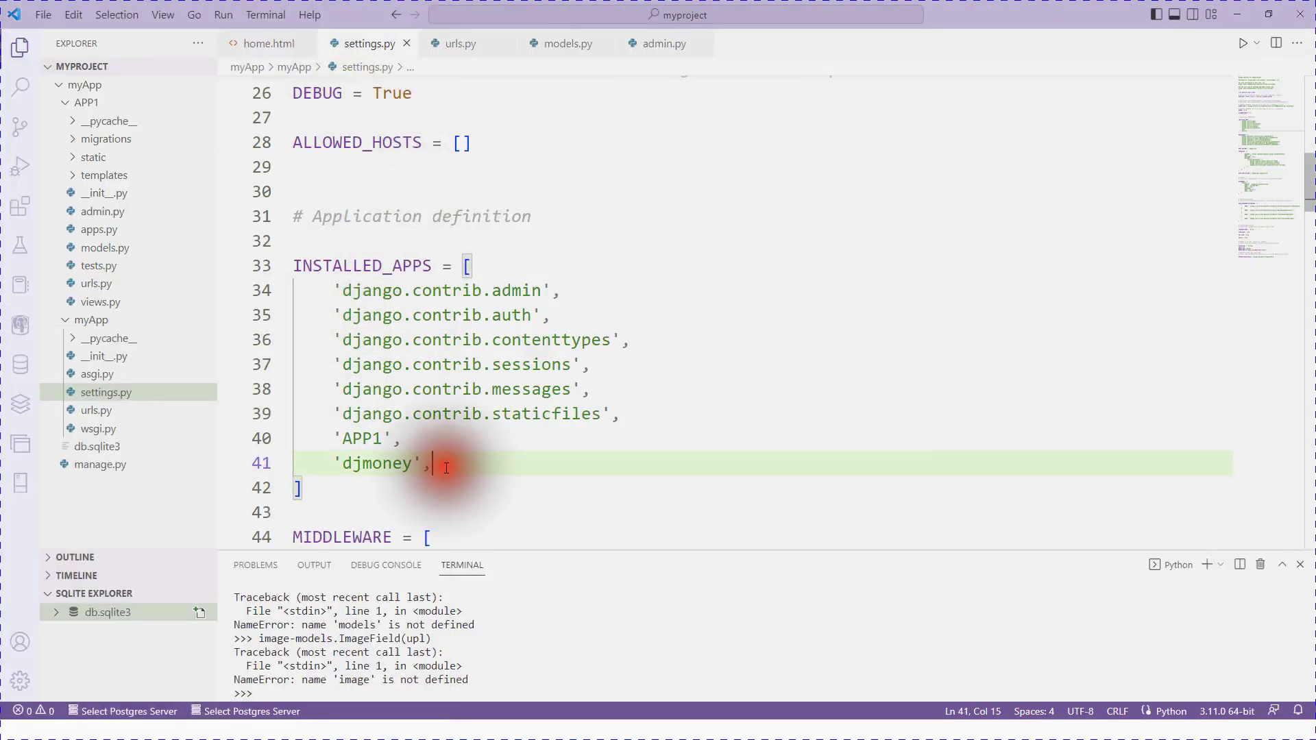
pyautogui.press('Return')
pyautogui.hotkey('ctrl', 'v')
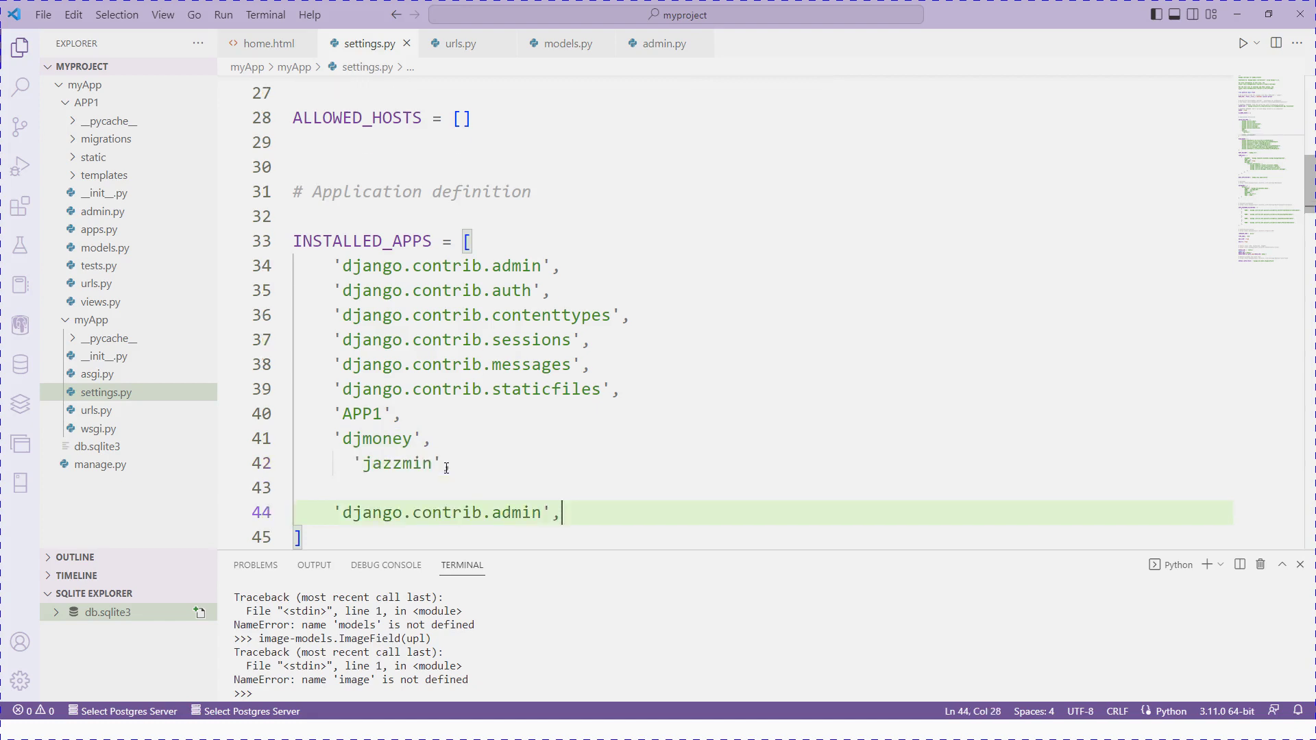
pyautogui.click(446, 468)
pyautogui.write(',')
# Step: Delete the duplicate 'django.contrib.admin' line, fix the jazzmin indent and remove blank lines
pyautogui.moveTo(561, 265); pyautogui.dragTo(351, 266)
pyautogui.moveTo(568, 514); pyautogui.dragTo(325, 513)
pyautogui.press('BackSpace')
pyautogui.click(354, 465)
pyautogui.press('BackSpace')
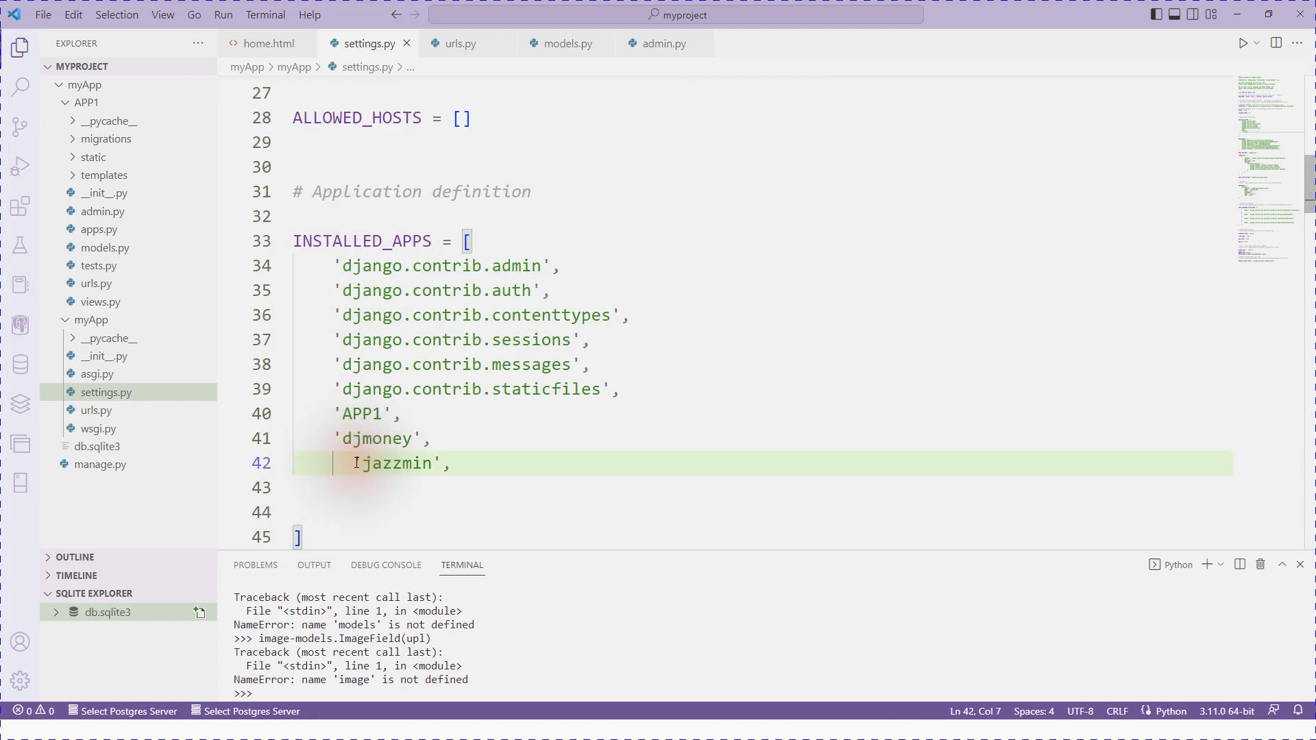
pyautogui.click(325, 513)
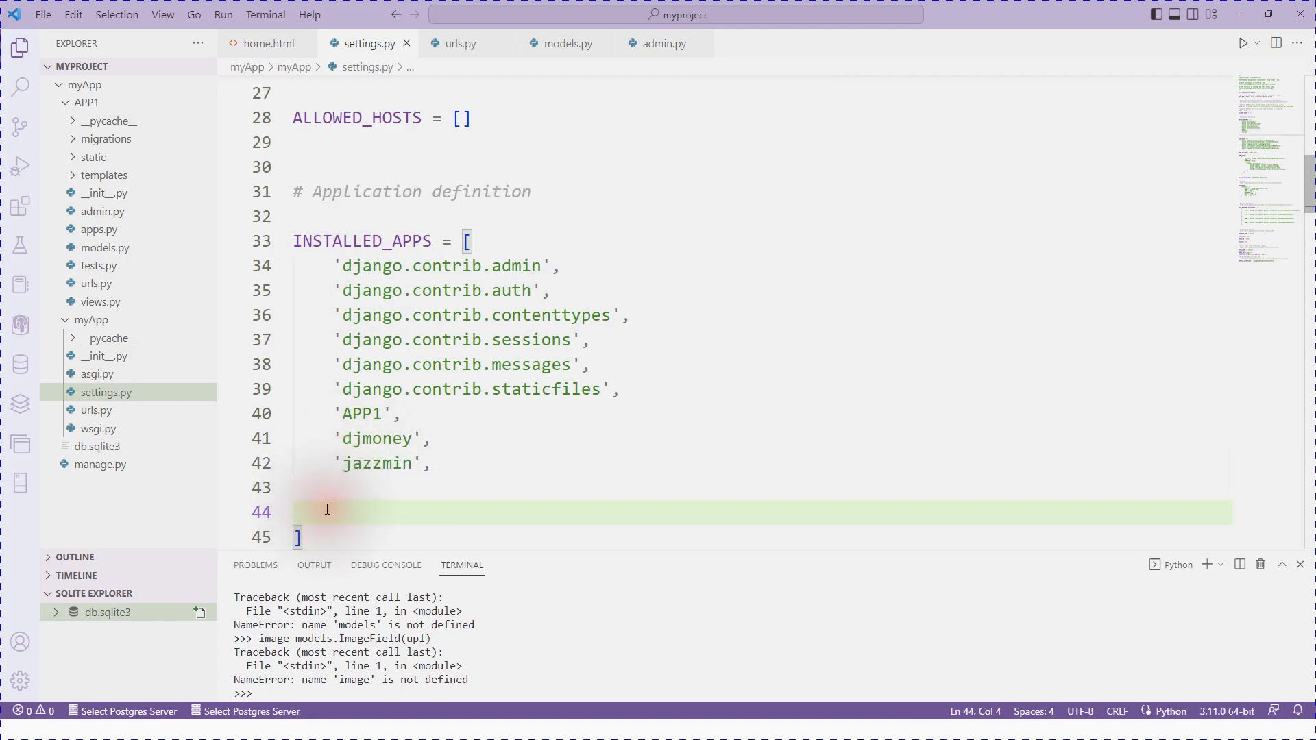
pyautogui.press('BackSpace')
pyautogui.press('BackSpace')
pyautogui.press('BackSpace')
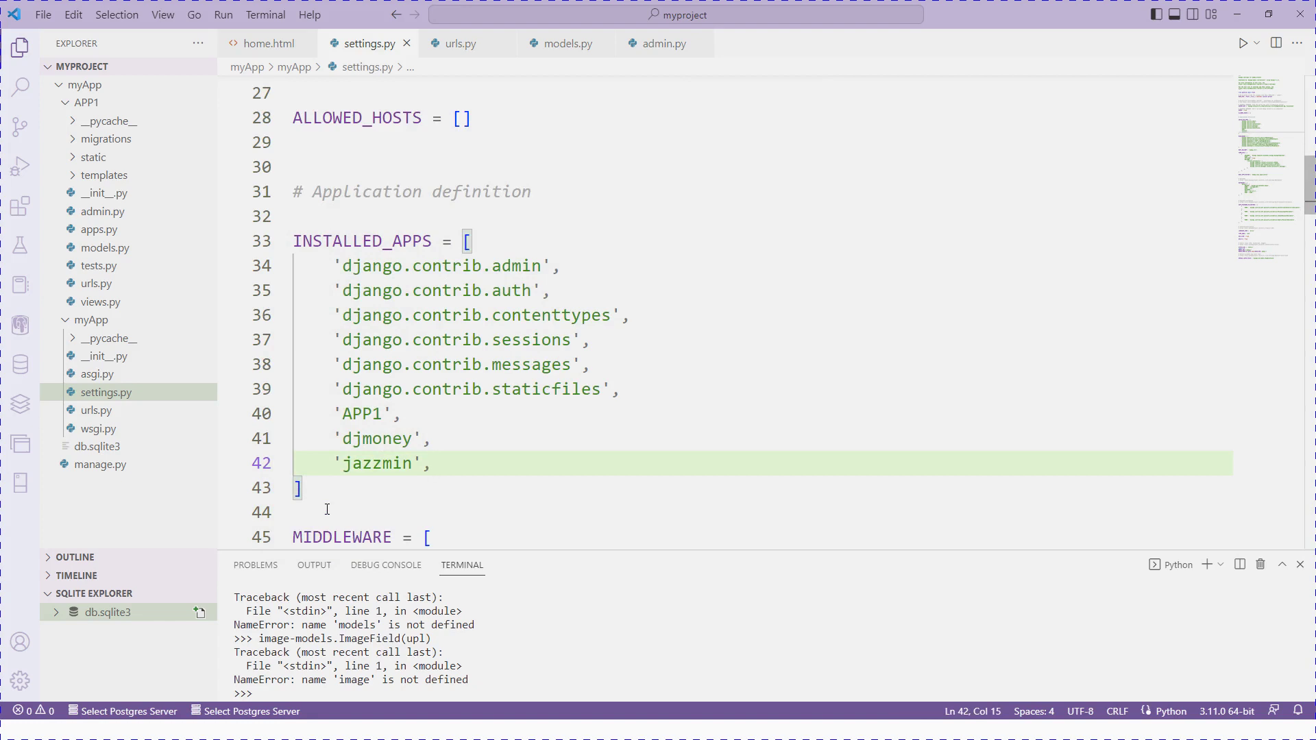
pyautogui.press('super')
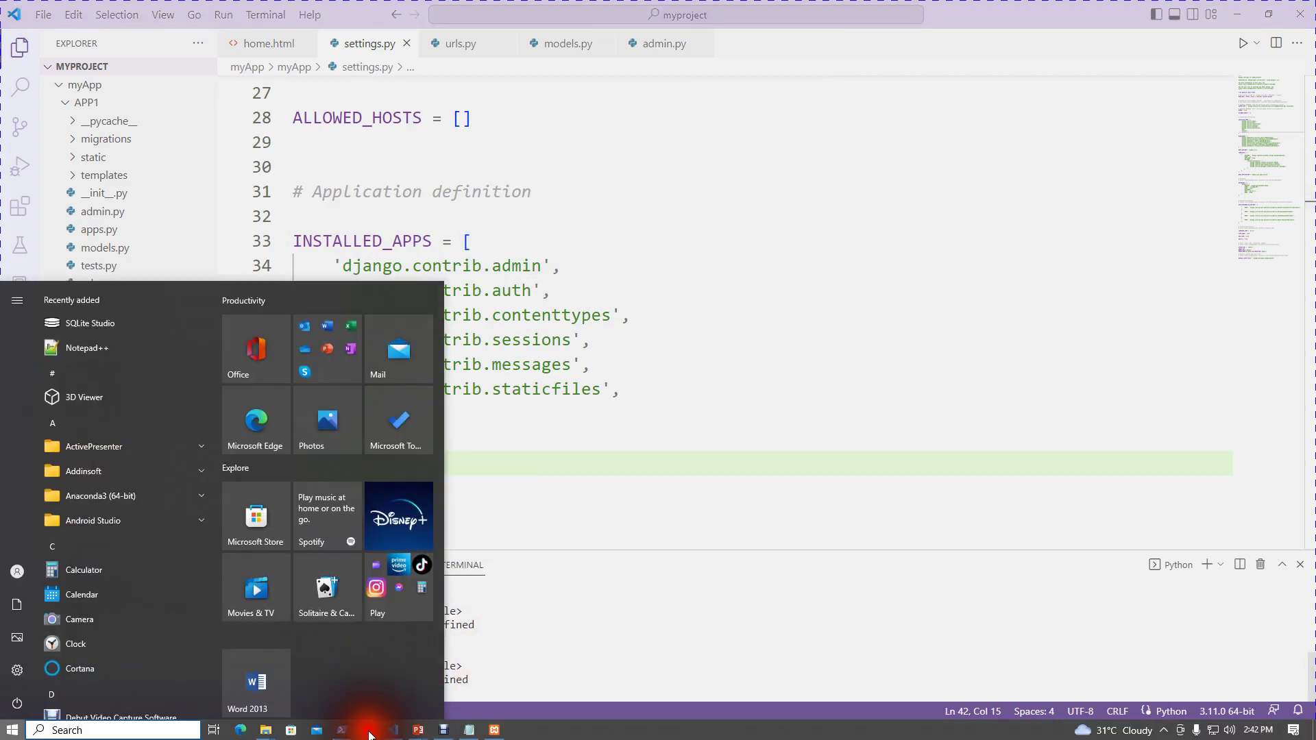
# Step: Reload the Add announcements admin page, which fails with 'This site can't be reached'
pyautogui.click(369, 731)
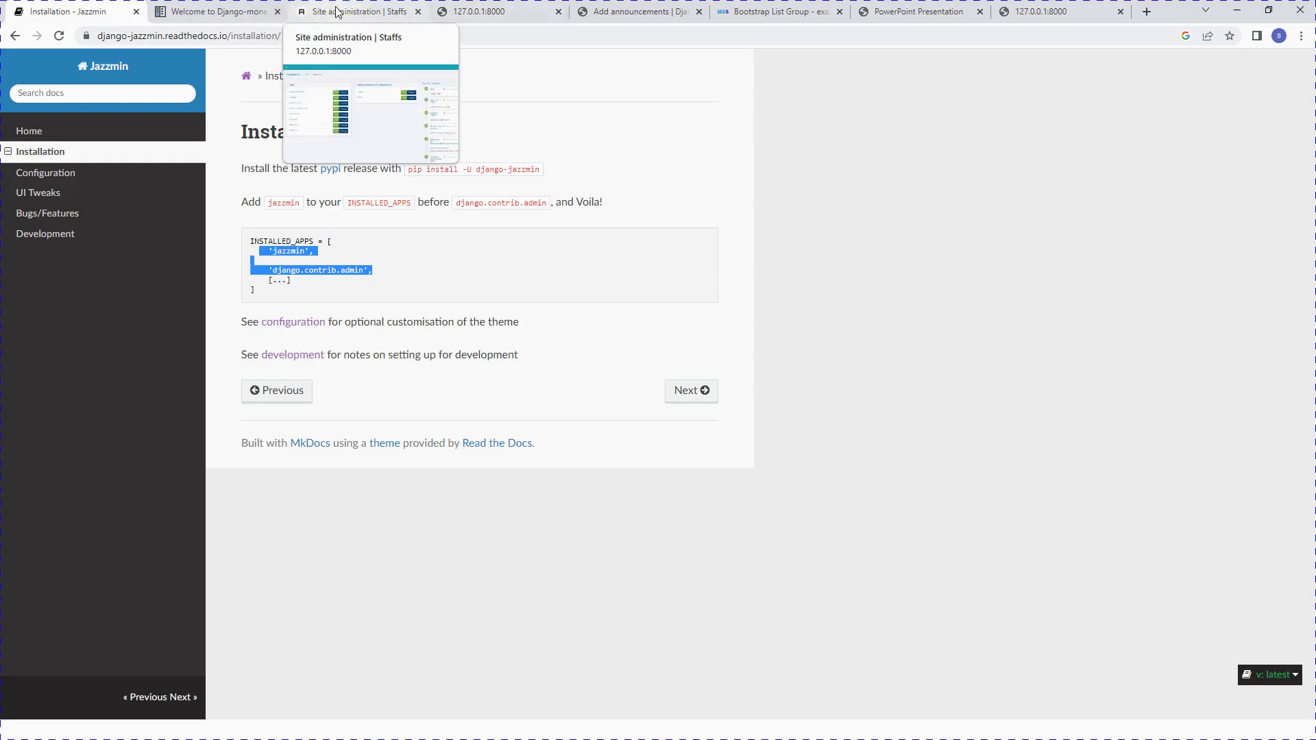
pyautogui.click(582, 12)
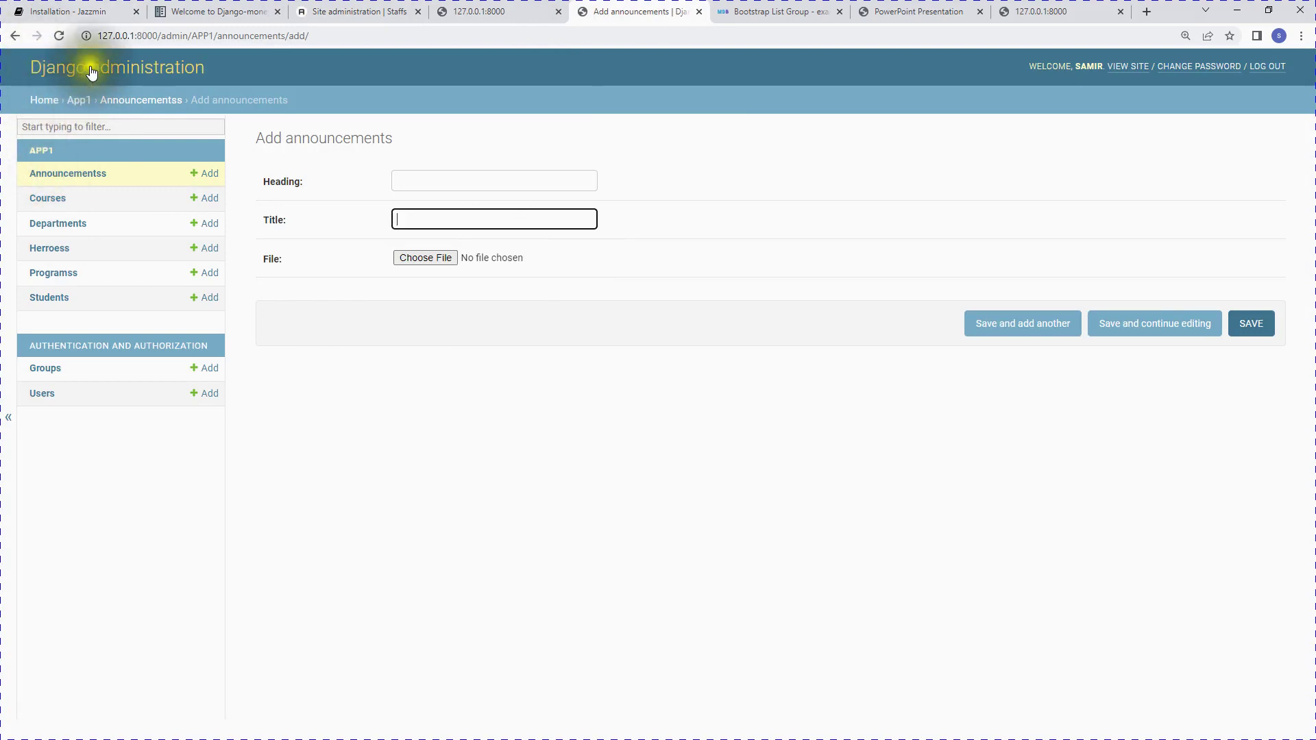
pyautogui.click(60, 36)
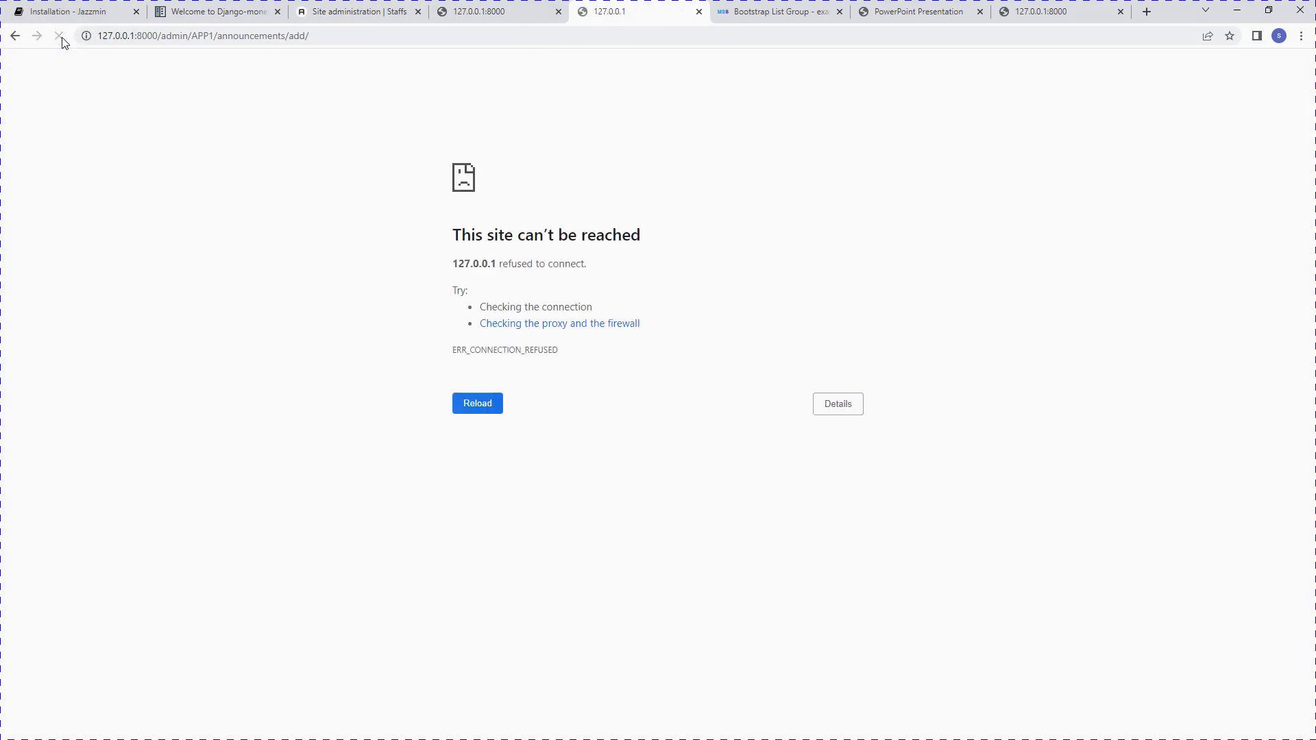
pyautogui.moveTo(319, 732)
pyautogui.press('super')
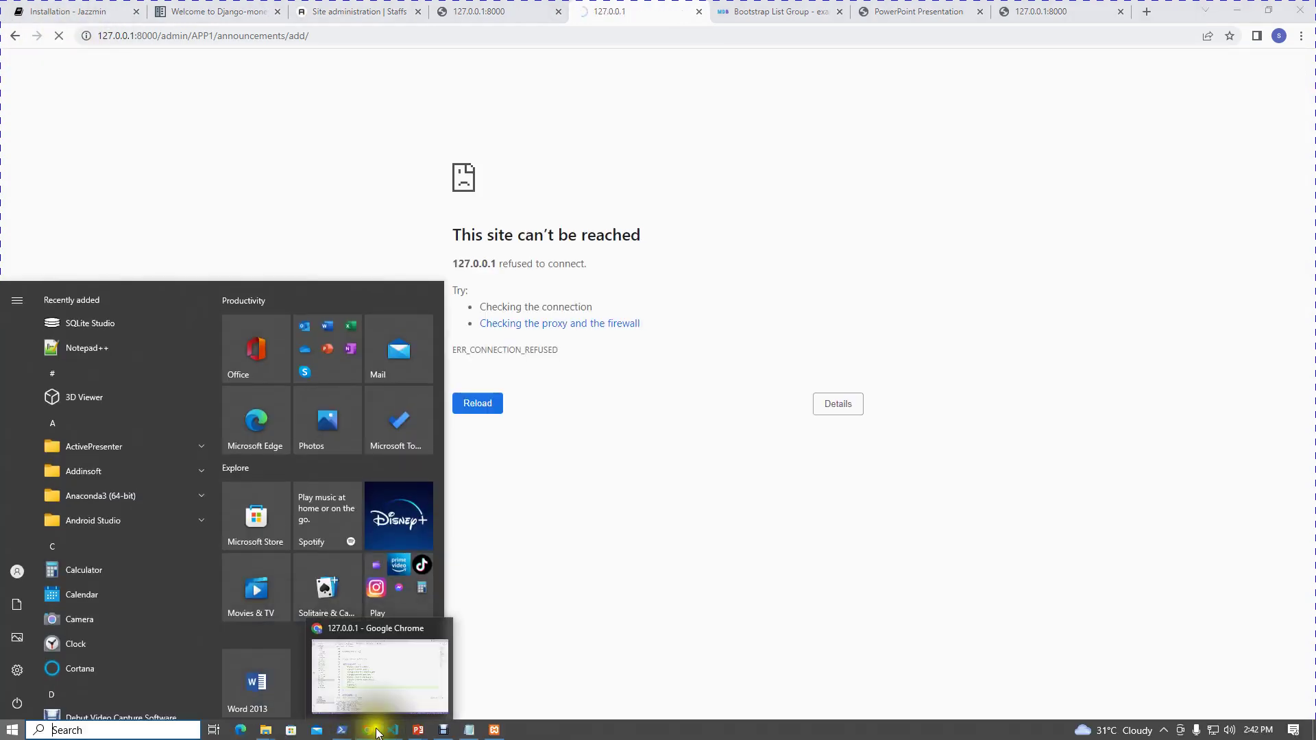
pyautogui.click(342, 730)
pyautogui.scroll(-1, 343, 426)
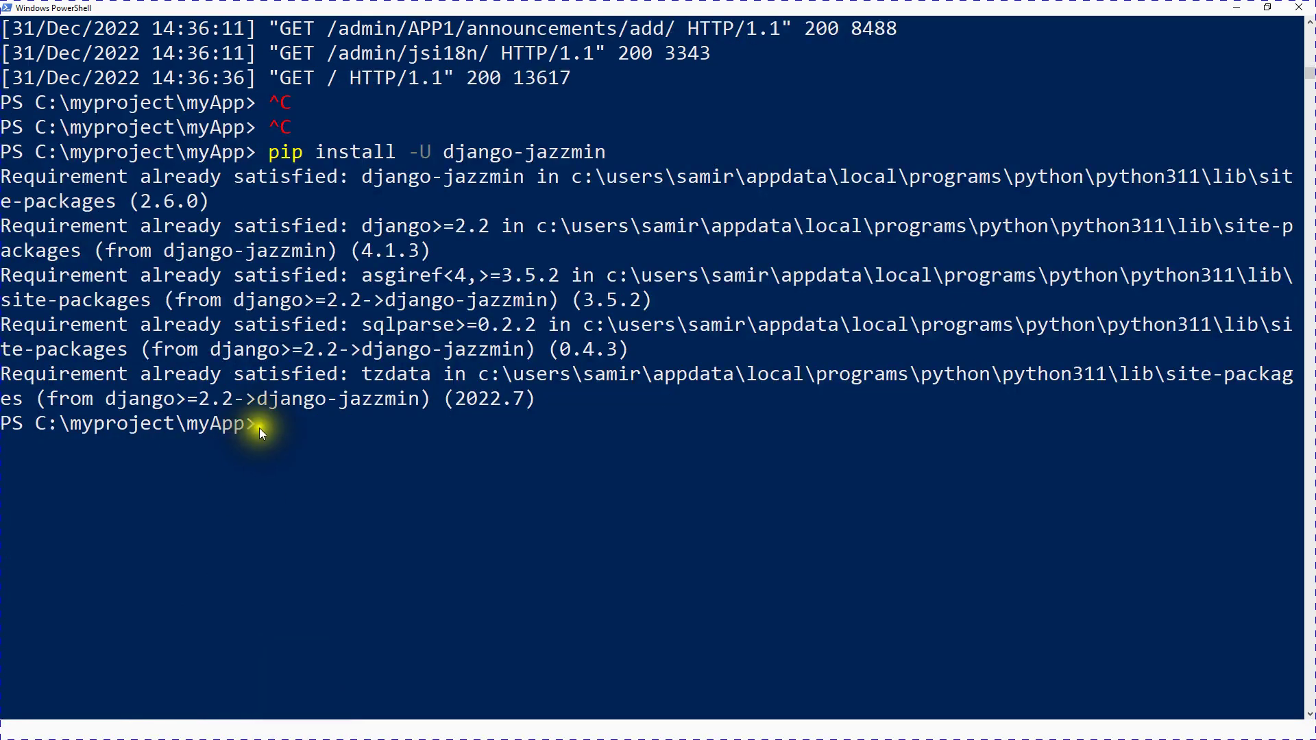
pyautogui.moveTo(628, 151); pyautogui.dragTo(268, 151)
pyautogui.click(285, 425)
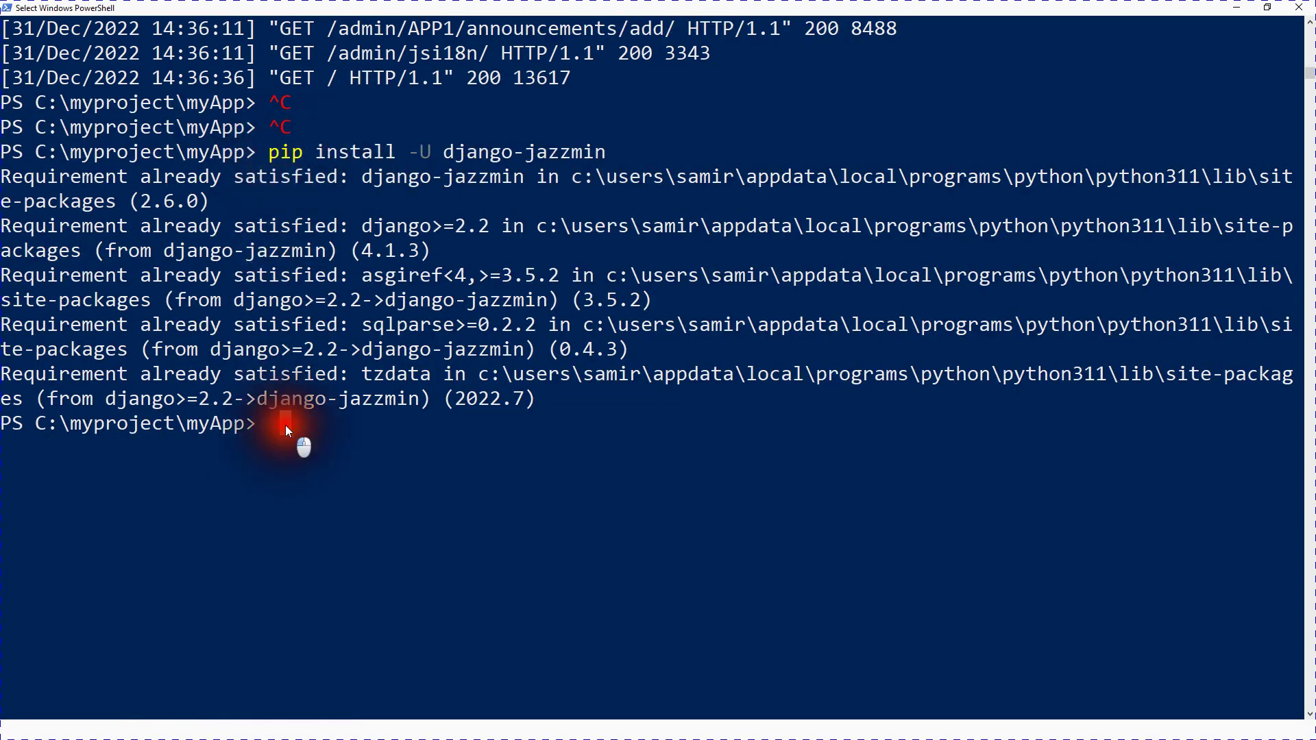
pyautogui.press('Up')
pyautogui.press('Up')
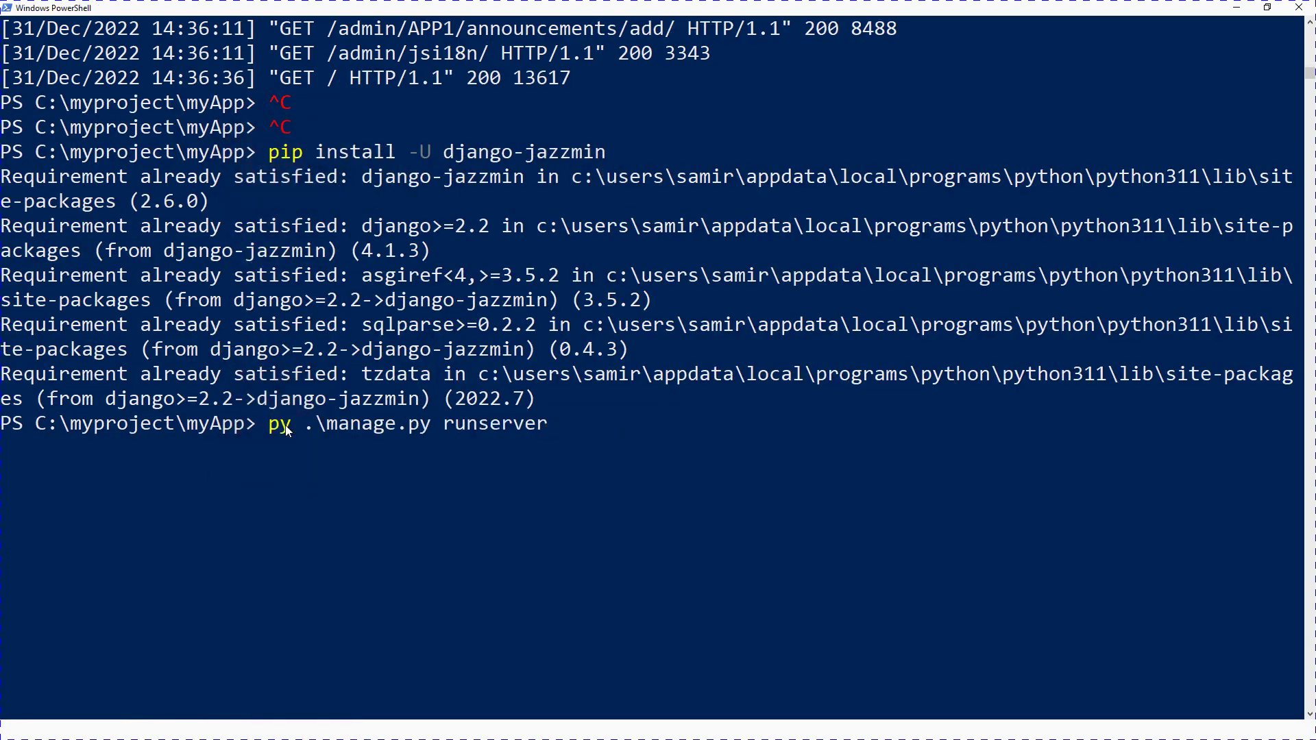
pyautogui.press('Return')
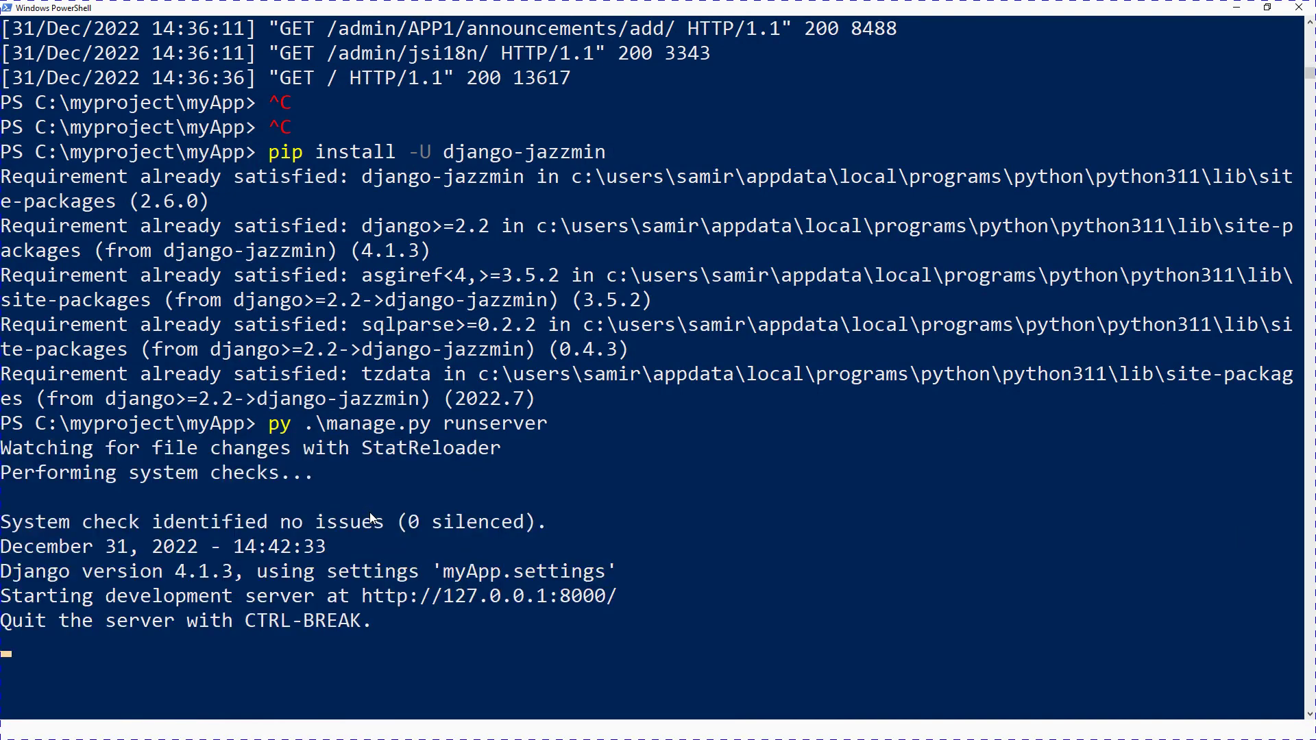
pyautogui.scroll(-3, 370, 518)
# Step: Reload the Add announcements admin page in Chrome so it loads again
pyautogui.press('super')
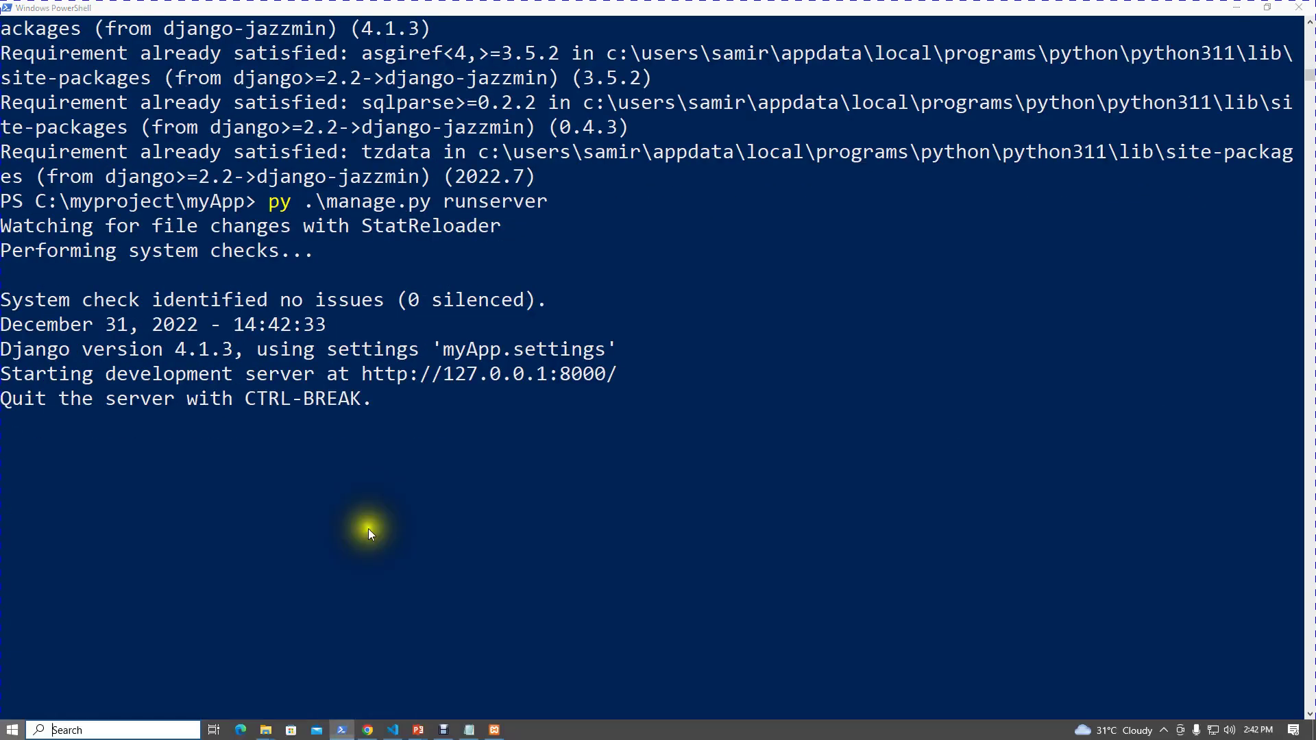
pyautogui.moveTo(361, 733)
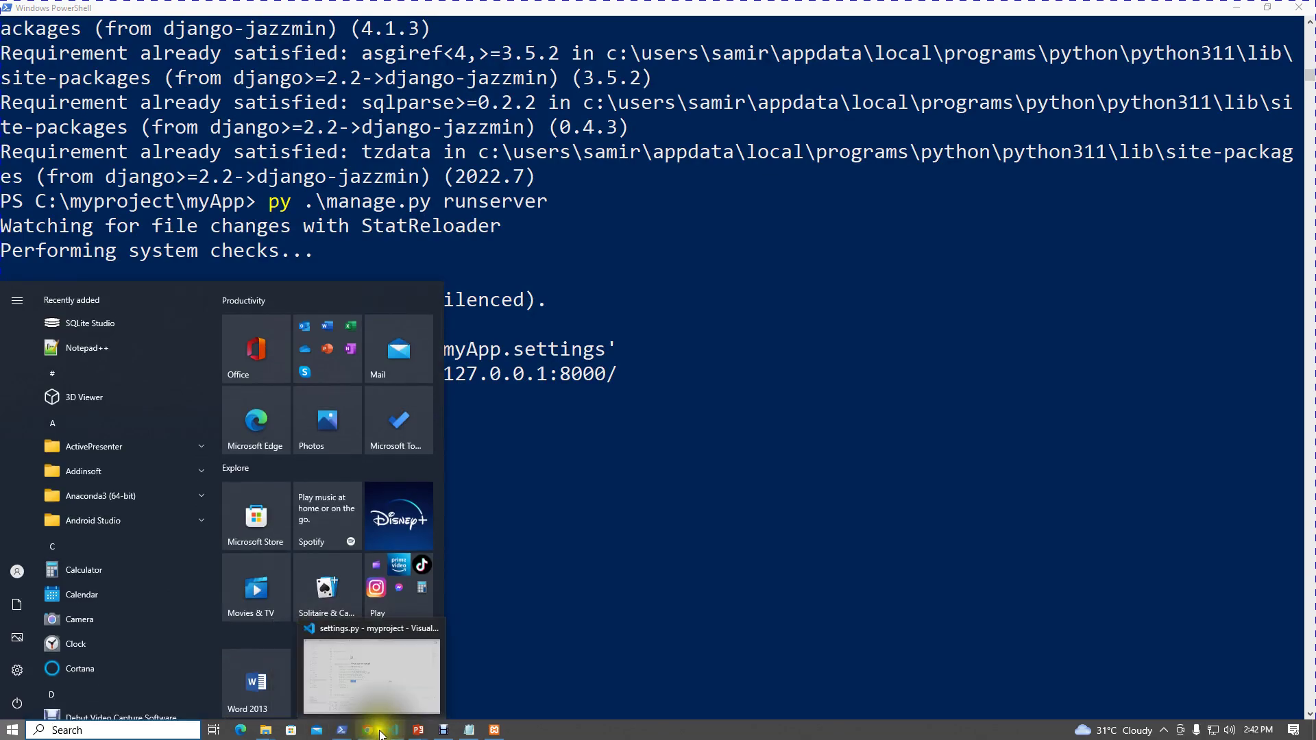
pyautogui.click(369, 729)
pyautogui.click(476, 409)
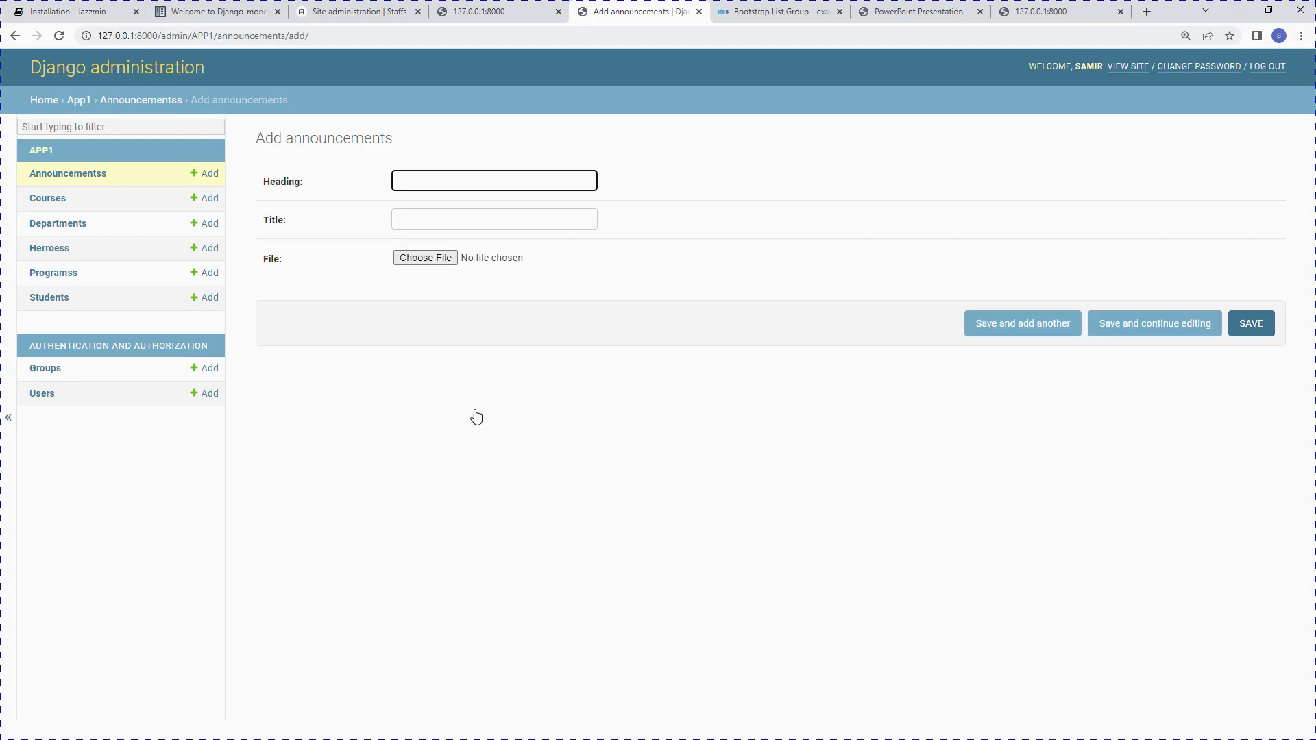
pyautogui.click(52, 31)
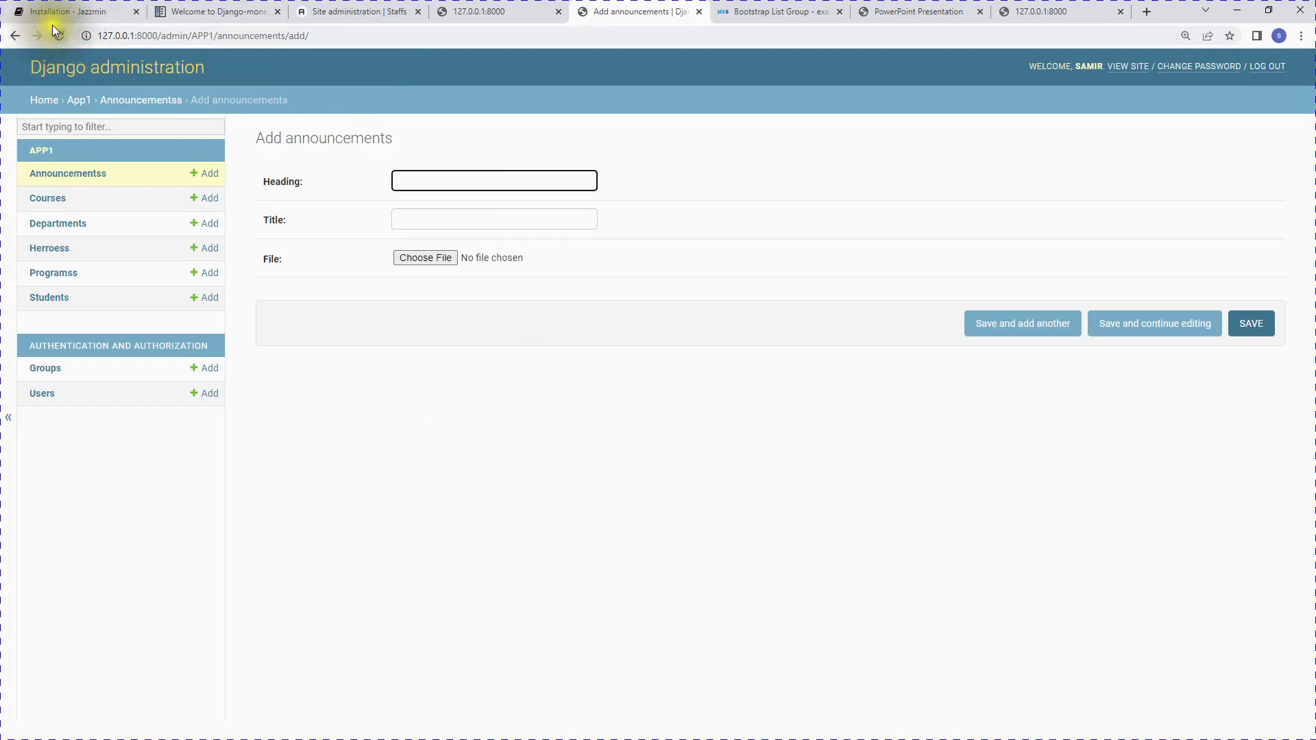
pyautogui.press('super')
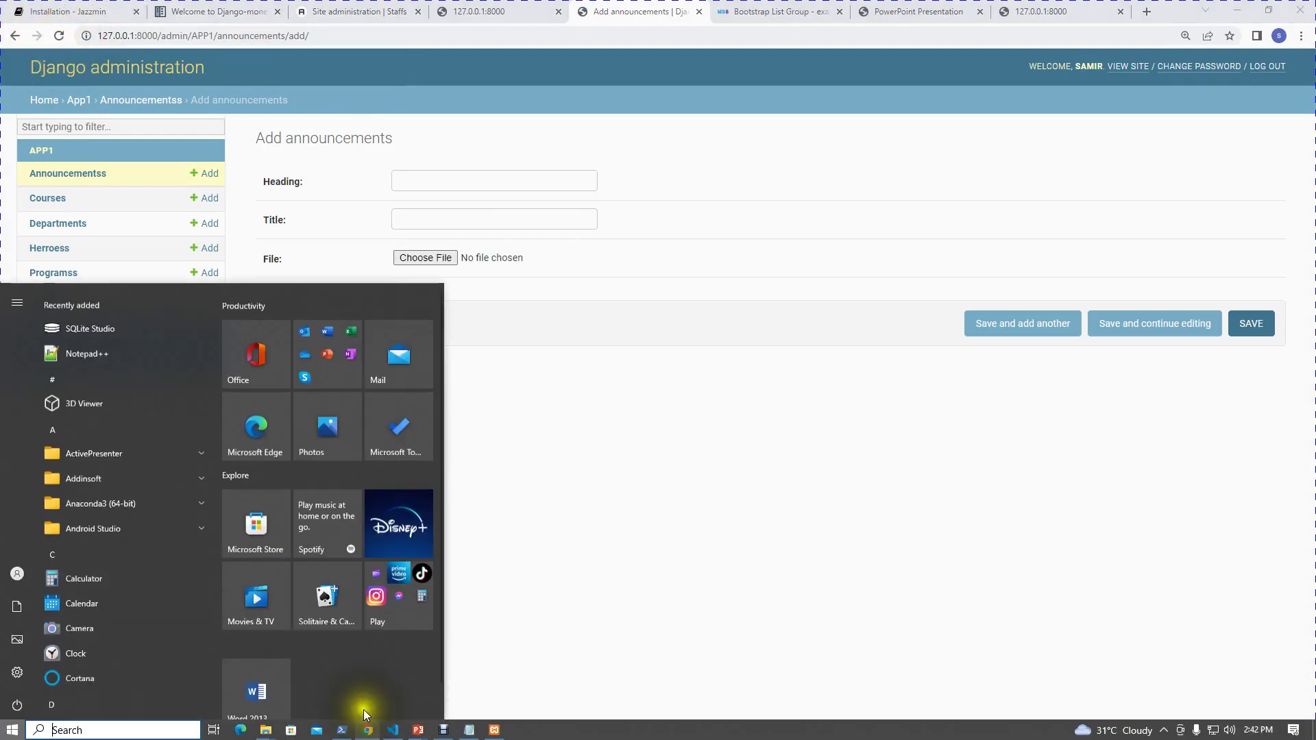
pyautogui.click(392, 730)
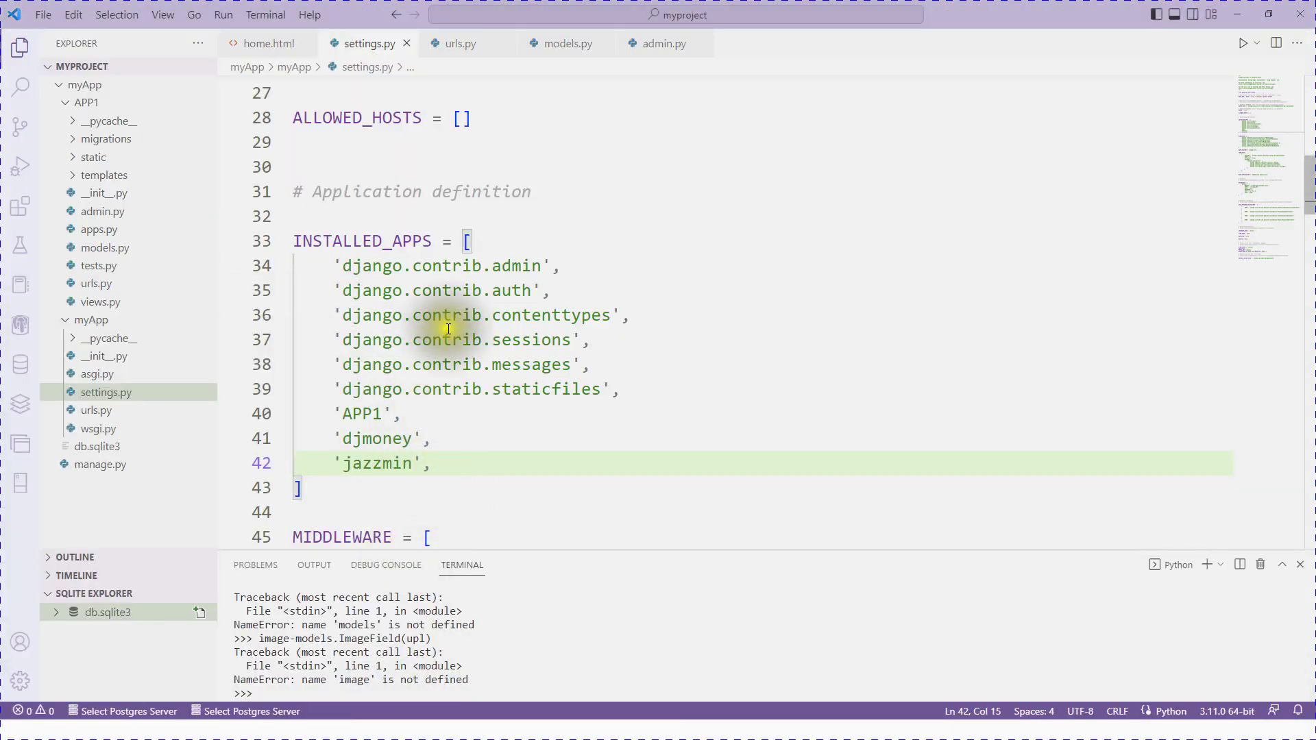
# Step: Check the server log in PowerShell, then minimize it to view the Jazzmin-styled admin dashboard
pyautogui.scroll(1, 384, 411)
pyautogui.press('super')
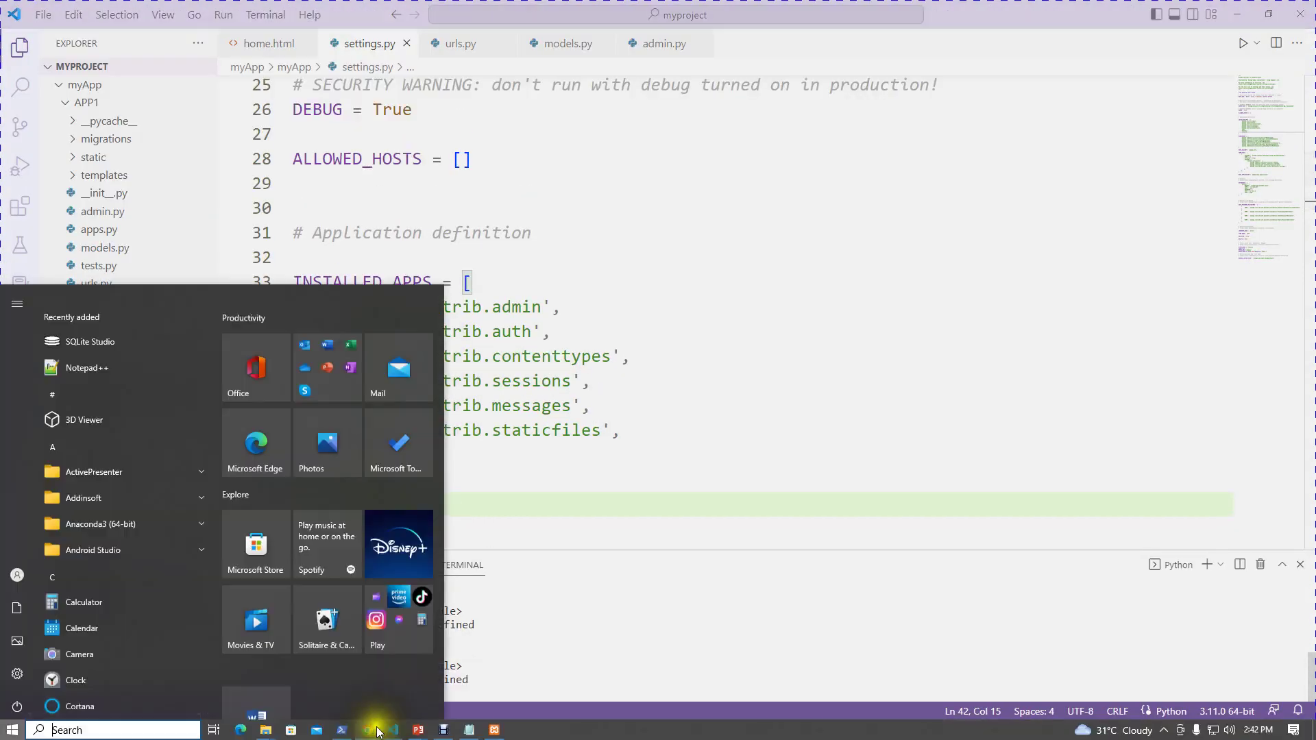
pyautogui.click(349, 731)
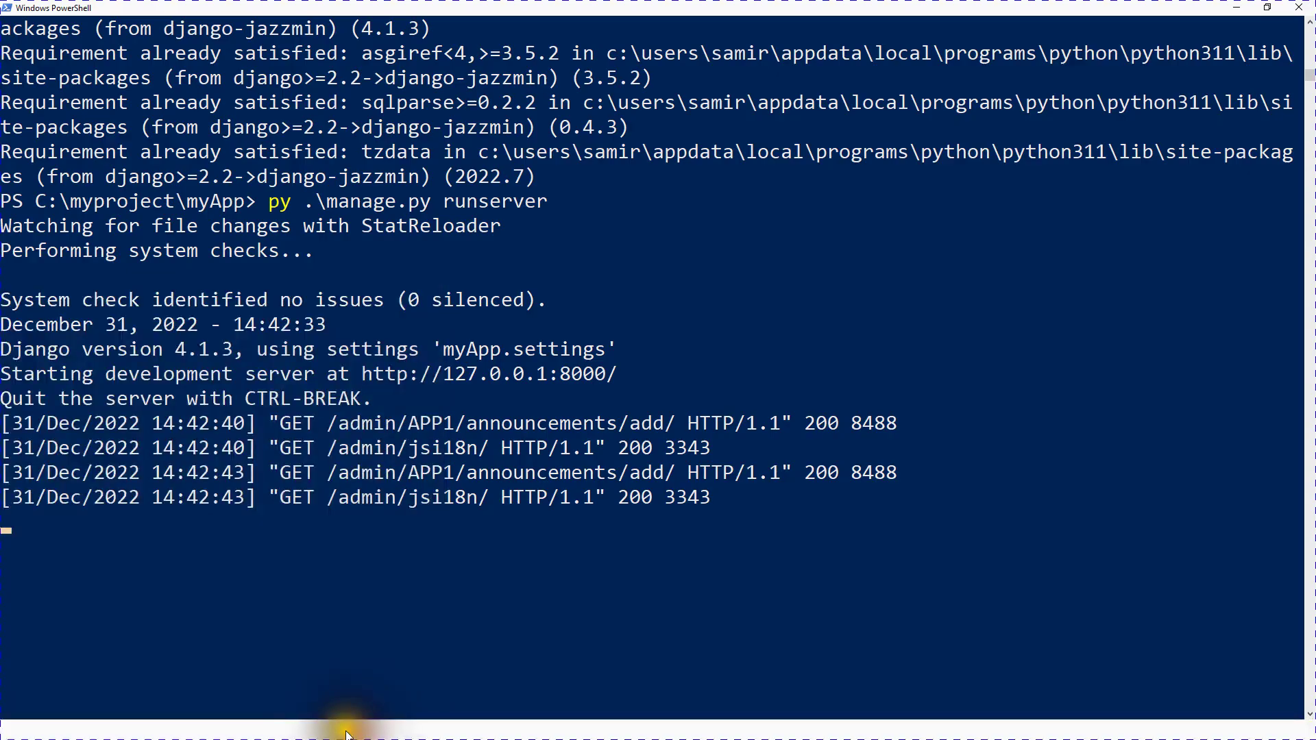
pyautogui.scroll(6, 463, 370)
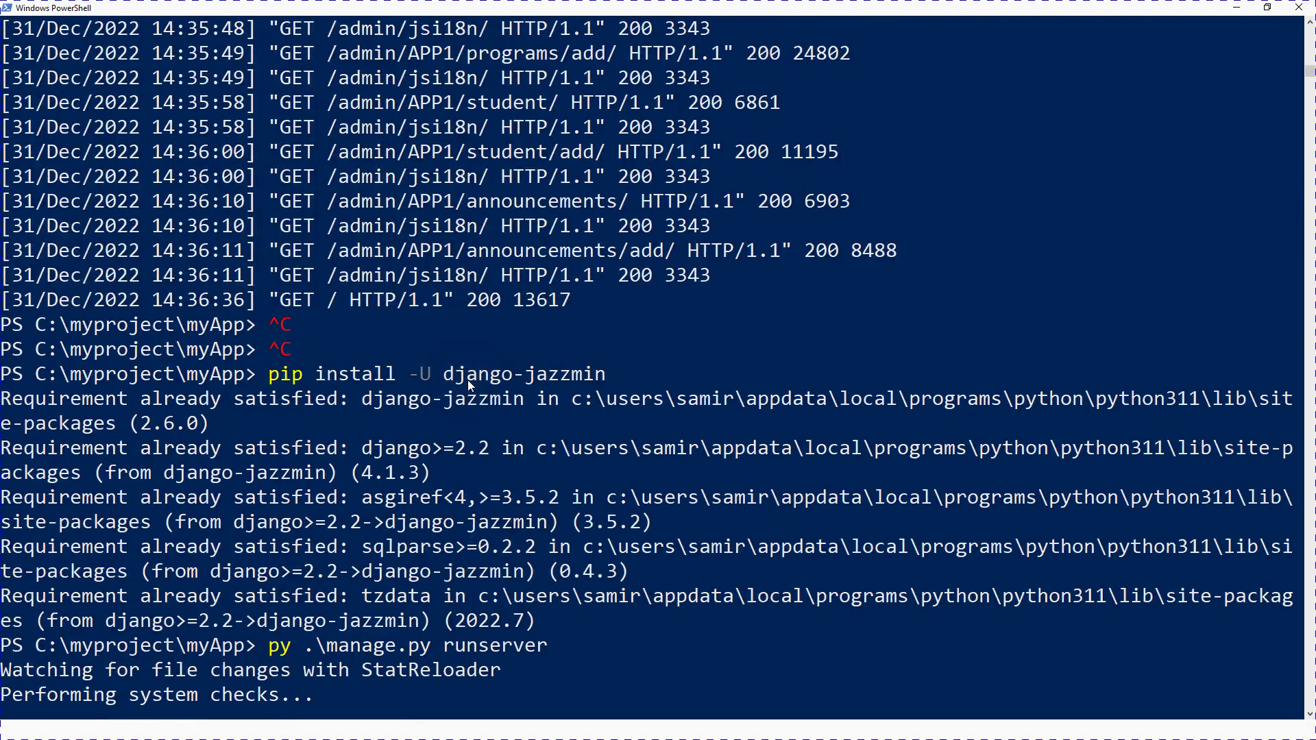
pyautogui.scroll(-9, 467, 380)
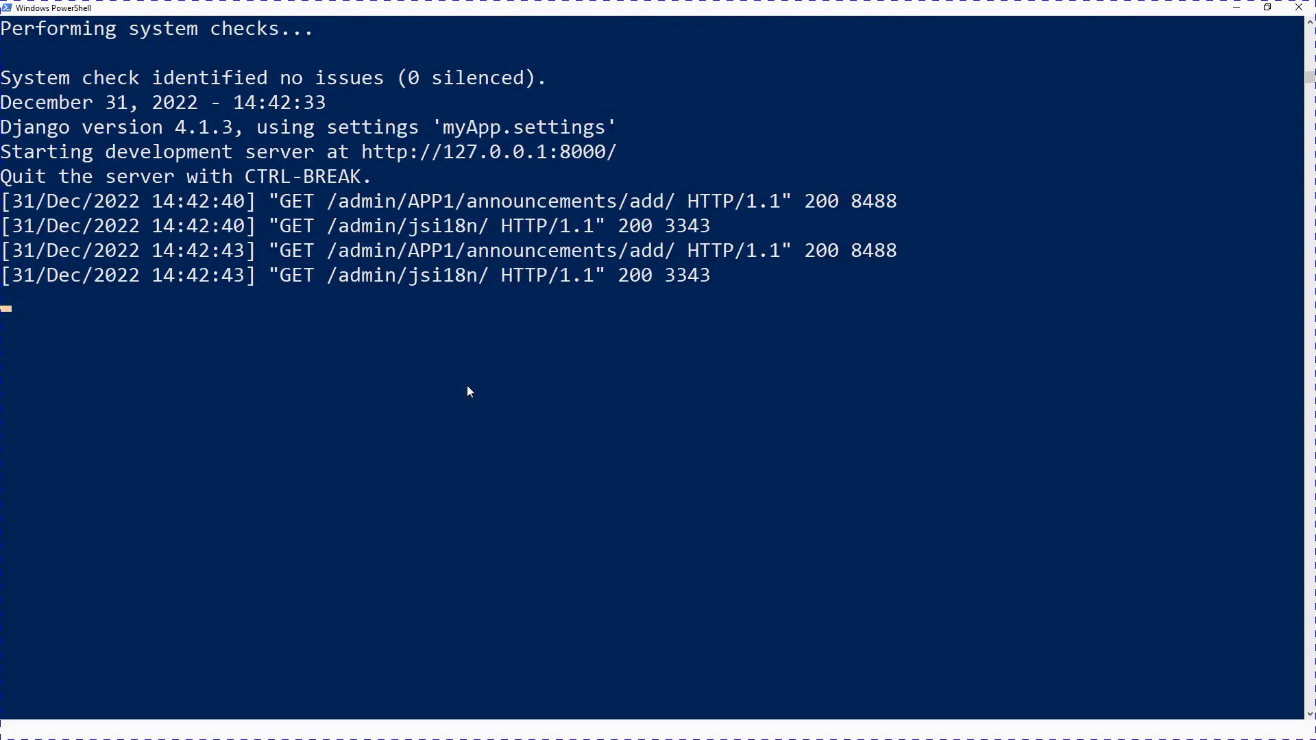
pyautogui.click(1247, 9)
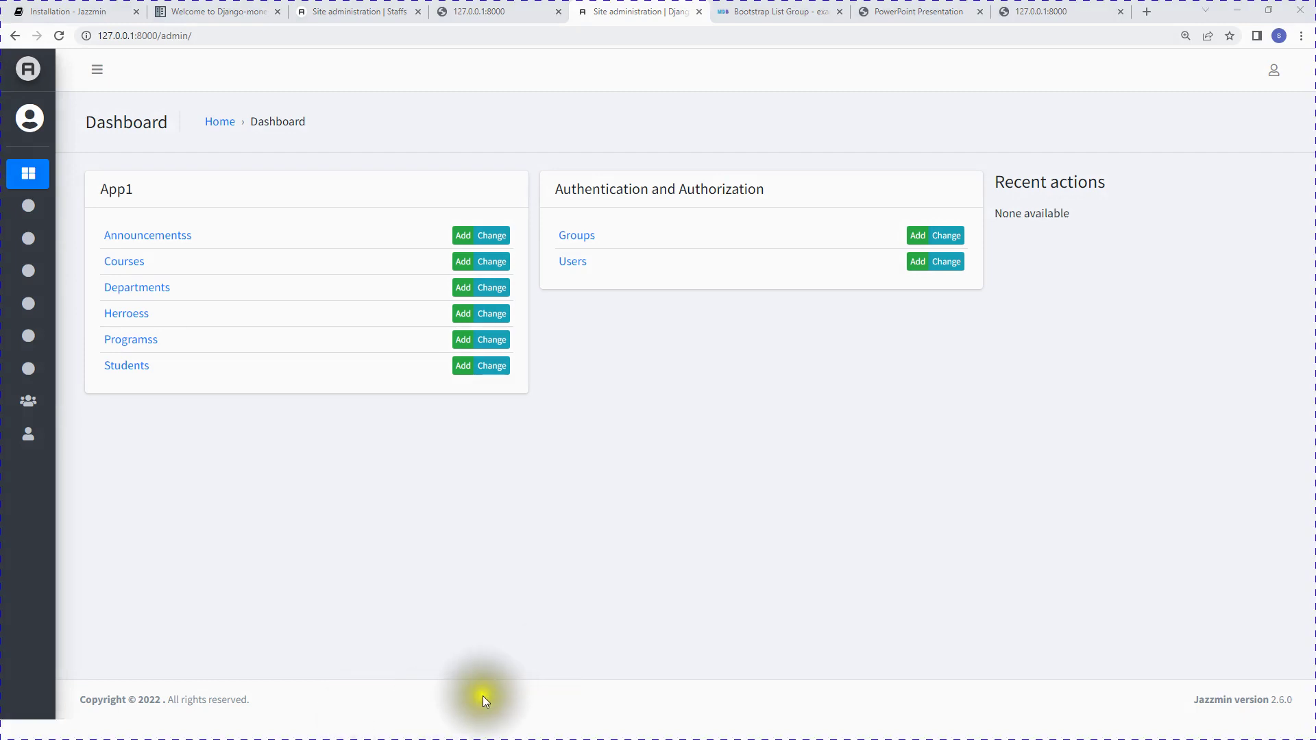
# Step: Confirm settings.py lists 'jazzmin' first in INSTALLED_APPS, ahead of 'django.contrib.admin'
pyautogui.press('super')
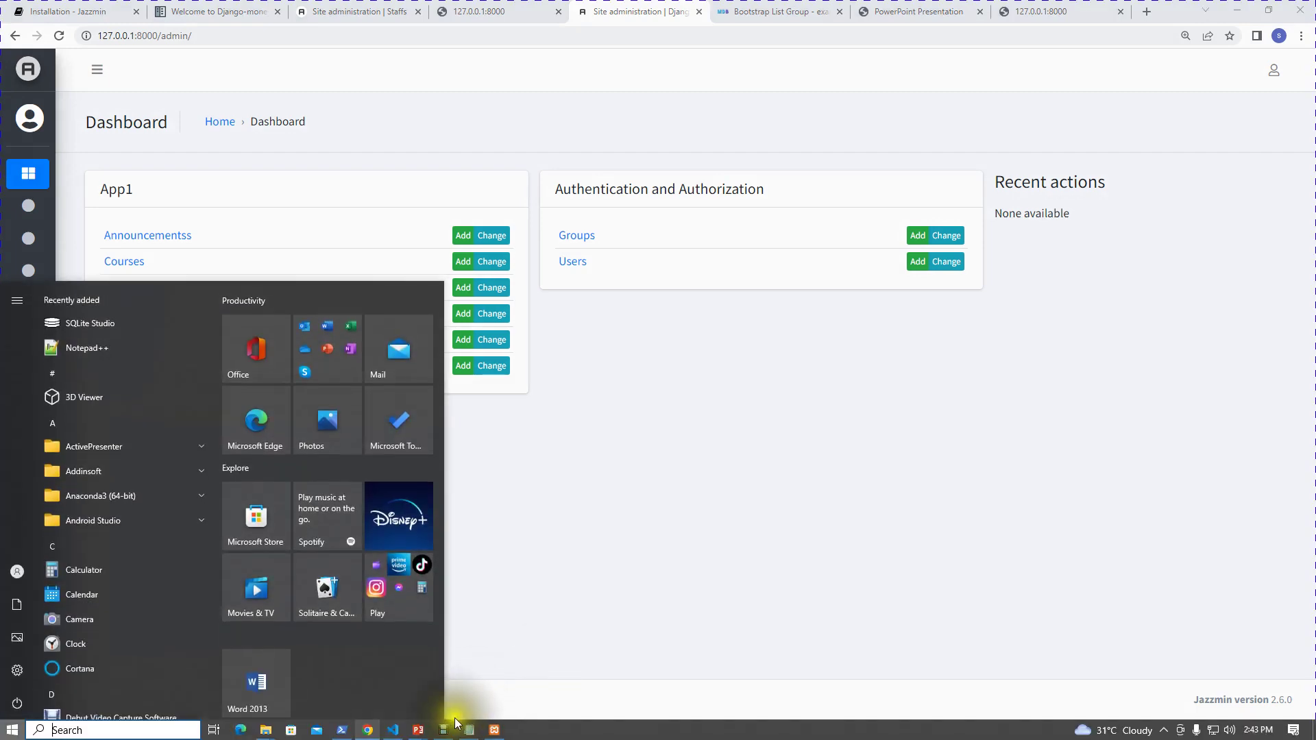
pyautogui.click(392, 730)
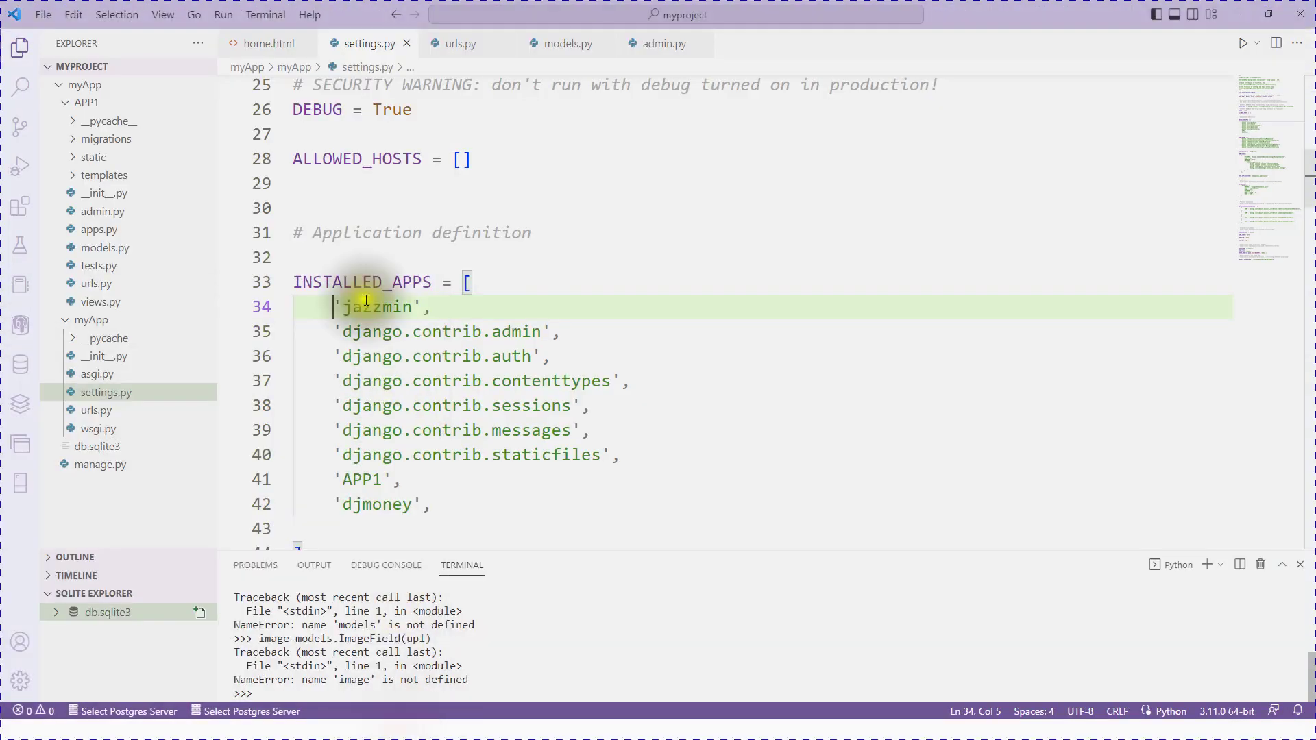
pyautogui.scroll(-1, 384, 473)
pyautogui.click(329, 446)
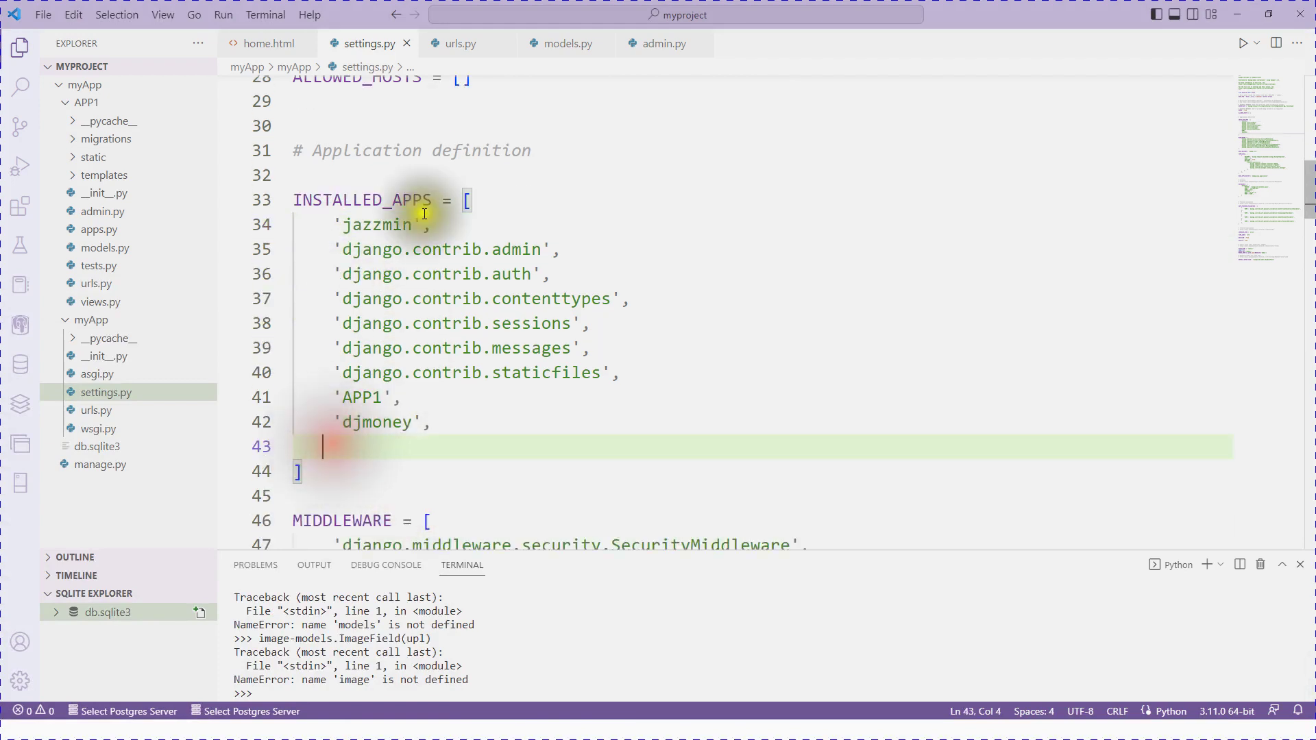
pyautogui.moveTo(431, 224); pyautogui.dragTo(342, 224)
pyautogui.scroll(1, 573, 484)
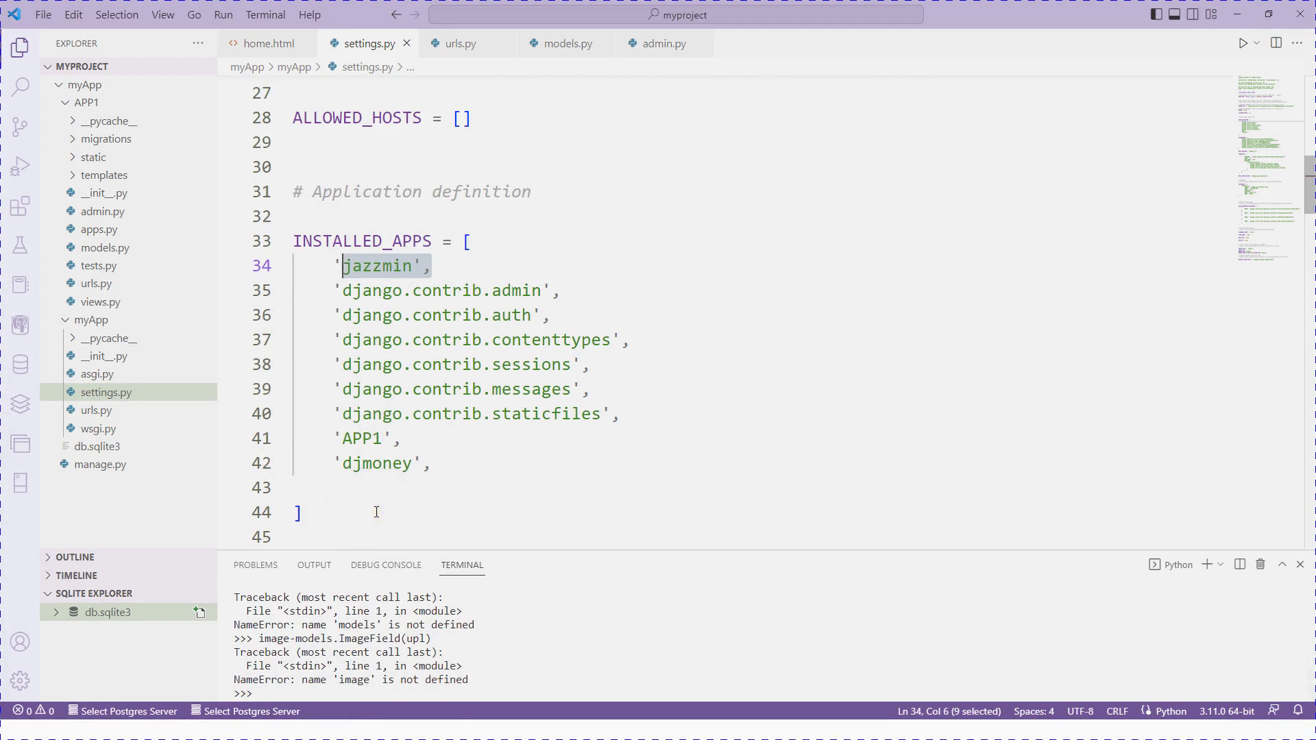
pyautogui.press('super')
pyautogui.click(720, 411)
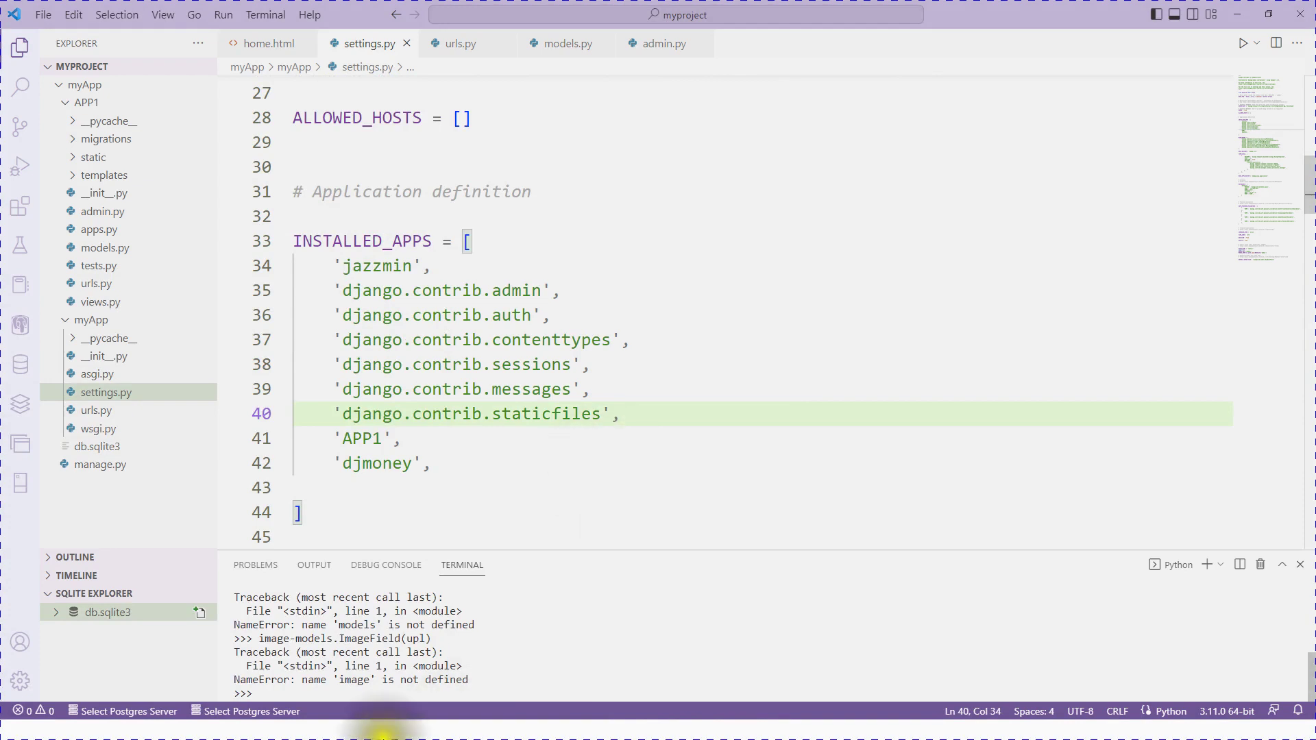
pyautogui.press('super')
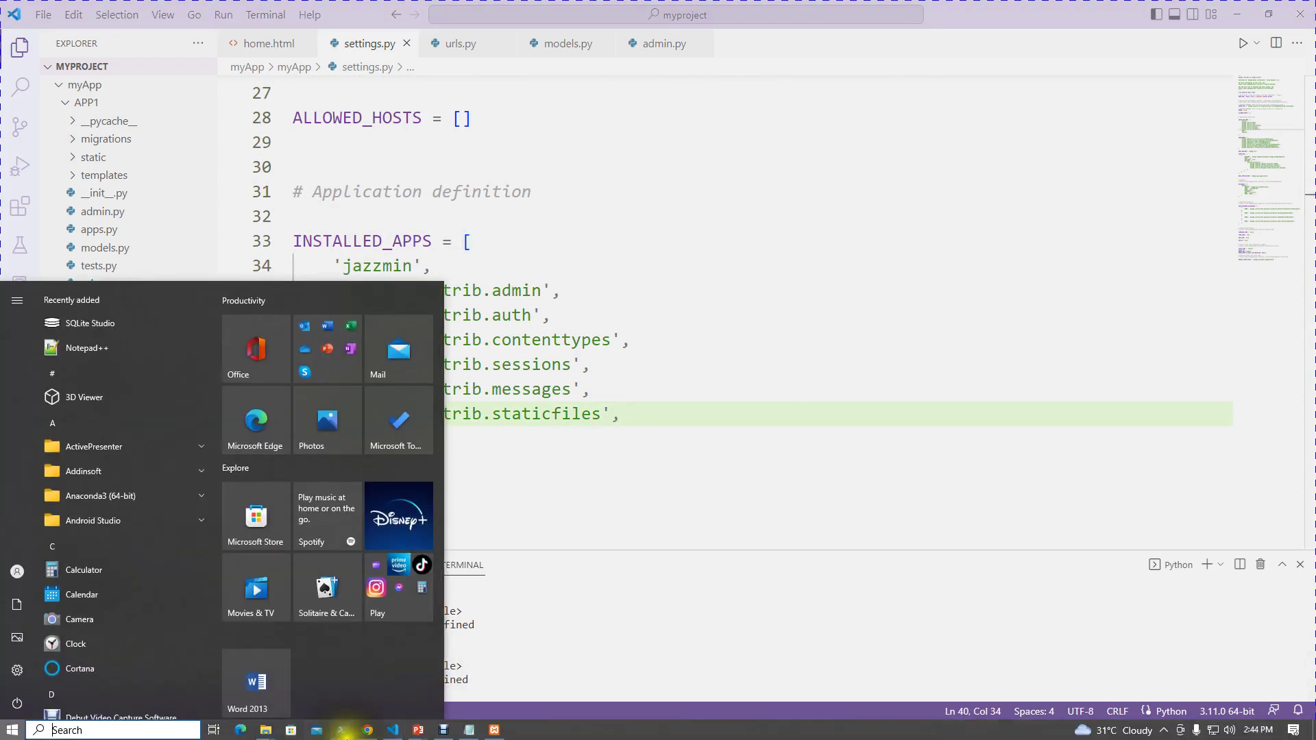
# Step: Open the empty Announcementss list, start a new announcement, then view the Django-money docs tab
pyautogui.click(367, 730)
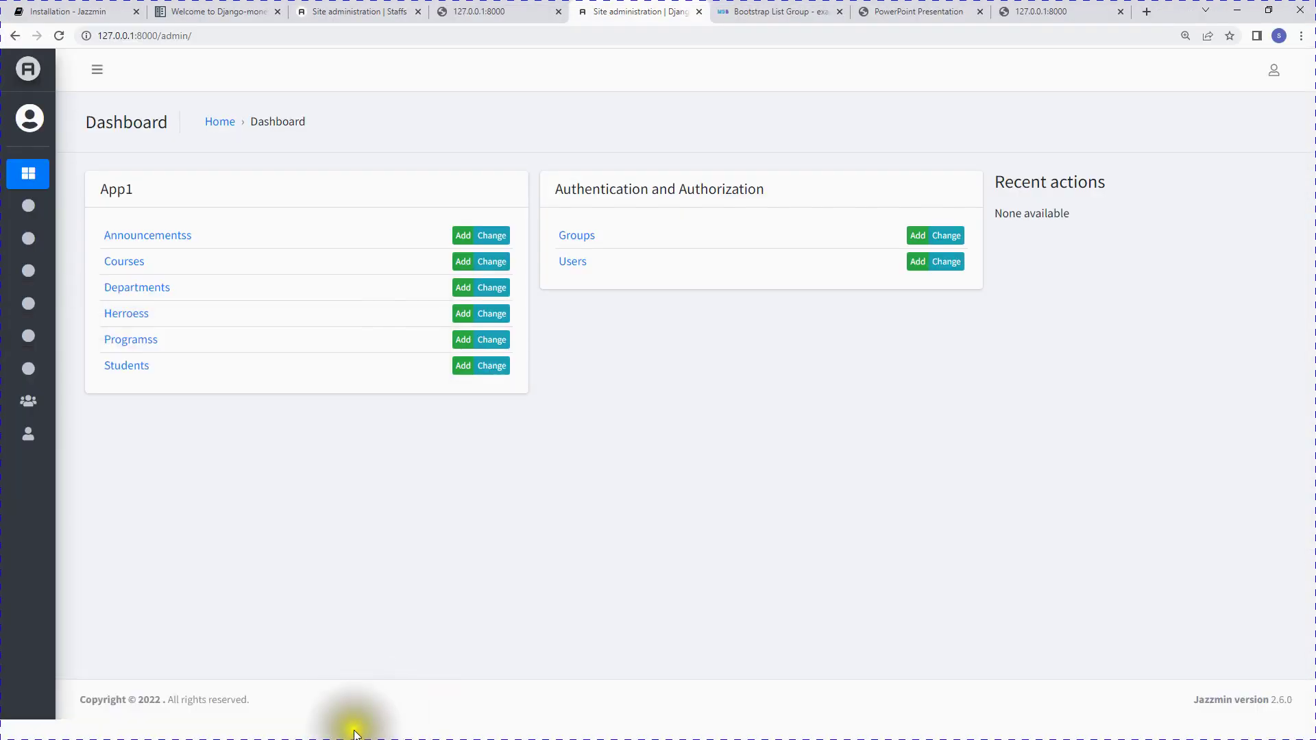
pyautogui.moveTo(25, 120)
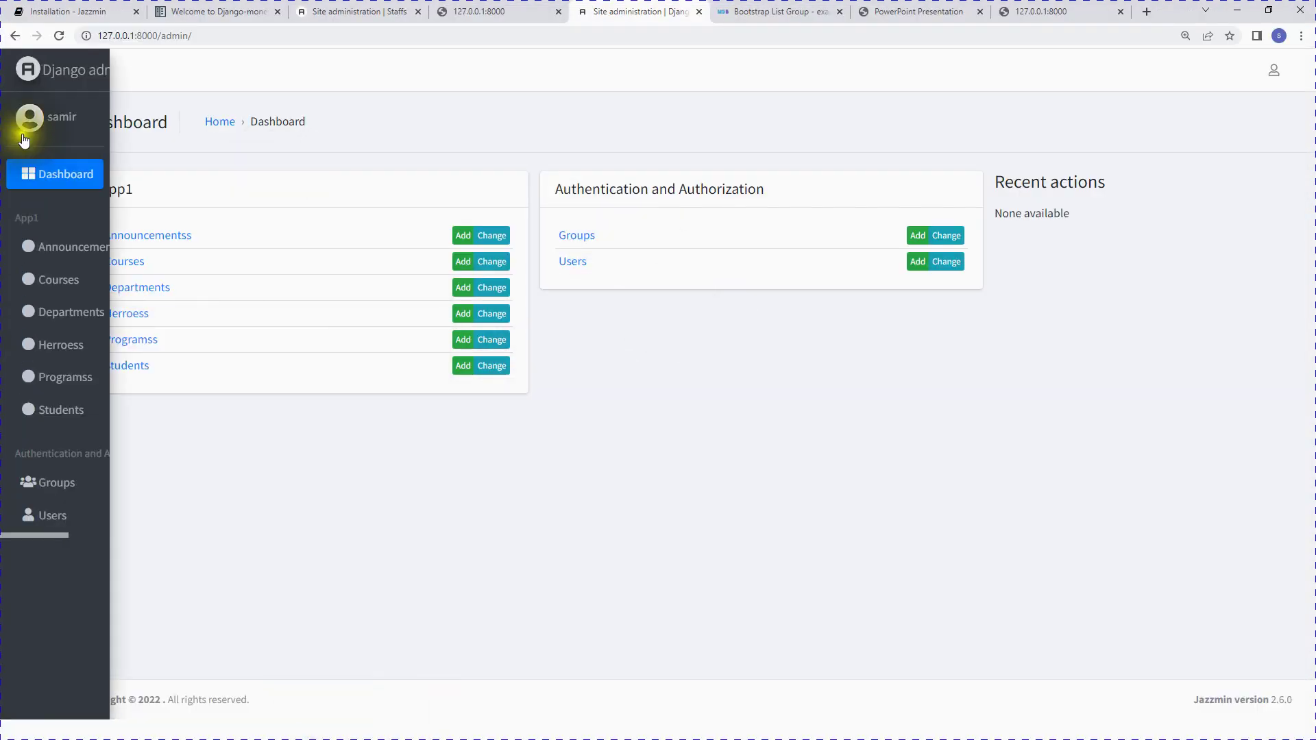
pyautogui.click(69, 250)
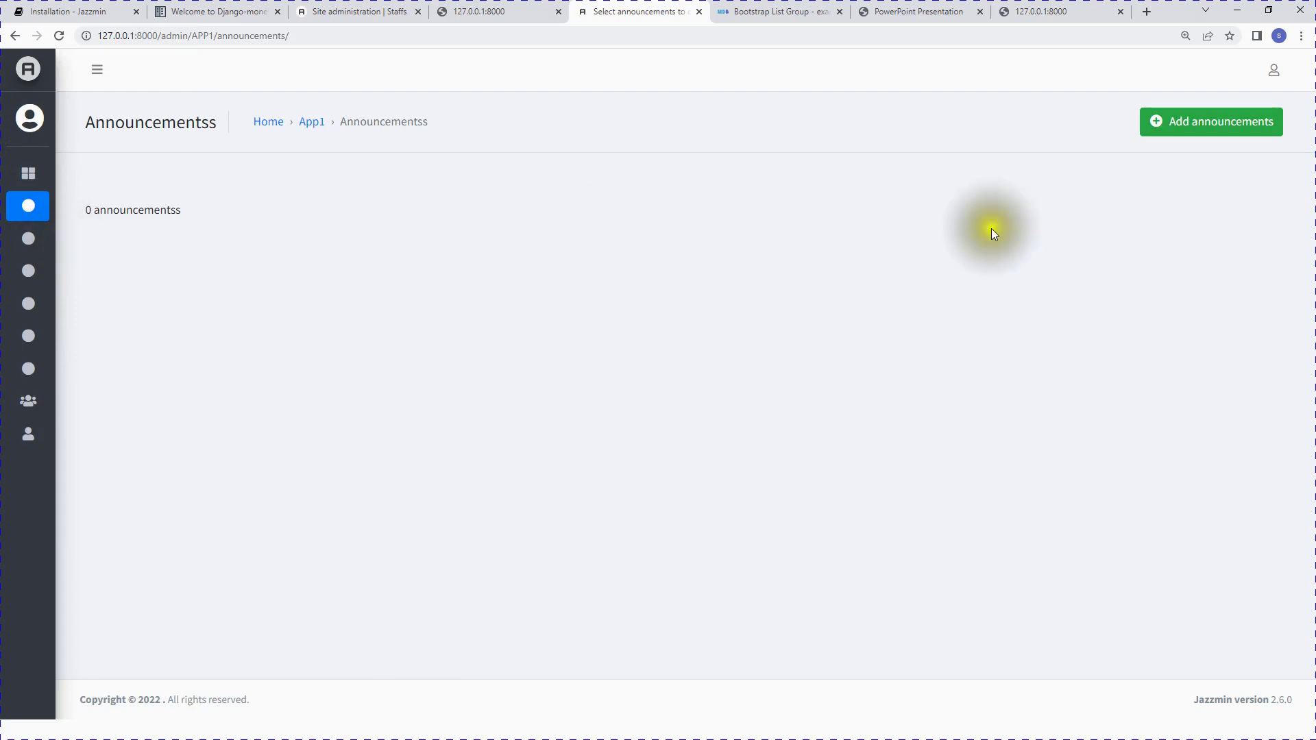
pyautogui.click(1173, 121)
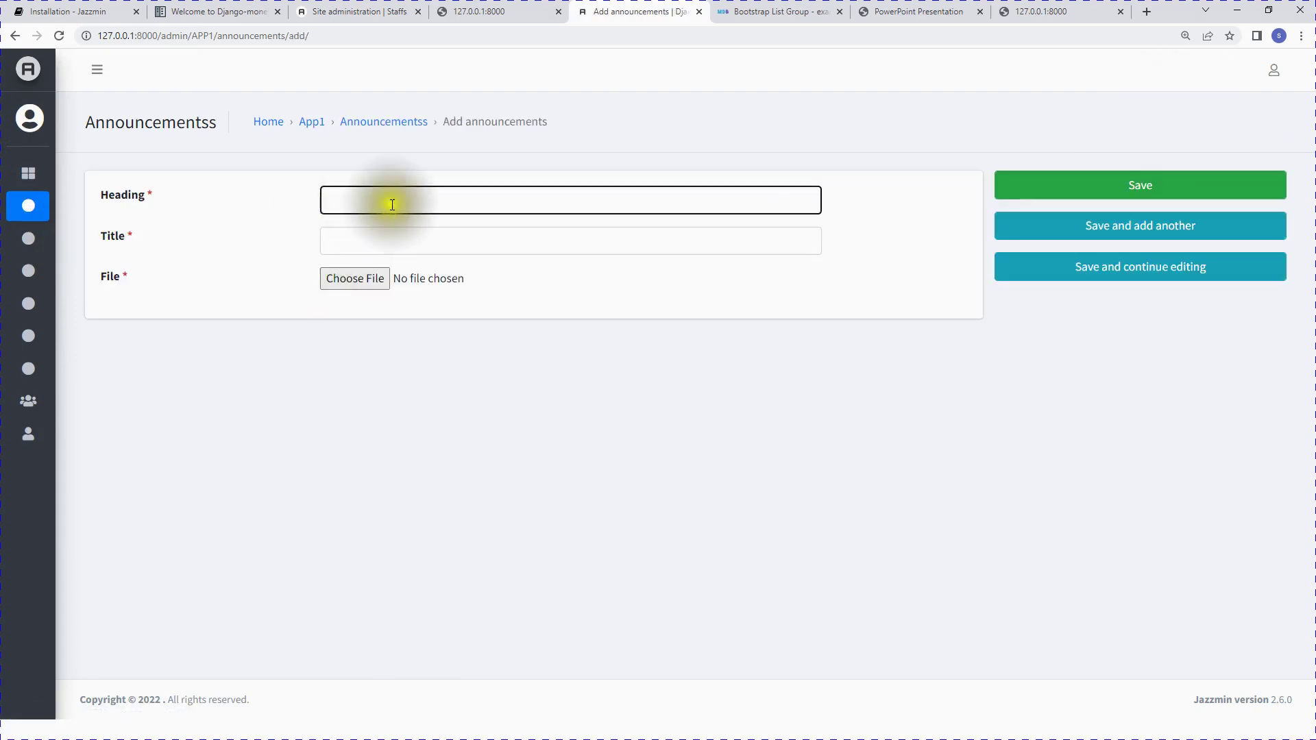
pyautogui.click(392, 205)
pyautogui.click(339, 241)
pyautogui.moveTo(59, 405)
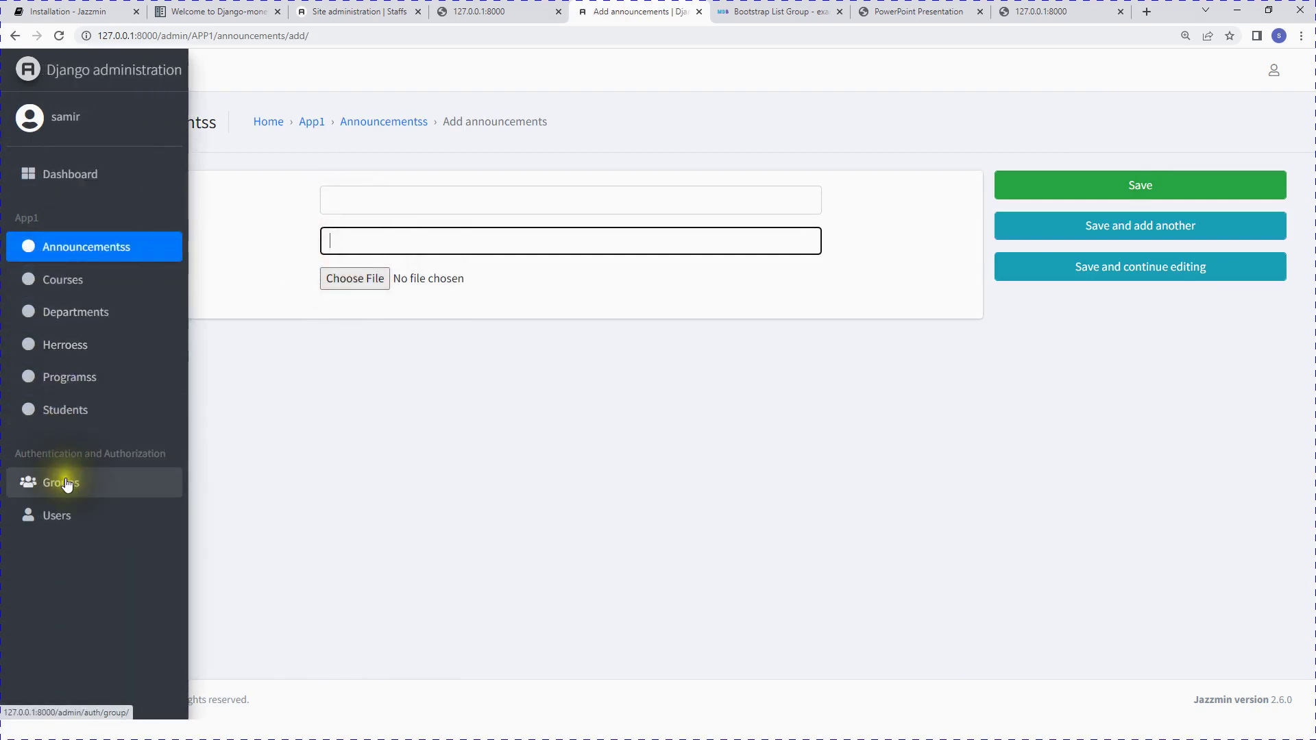
pyautogui.click(208, 4)
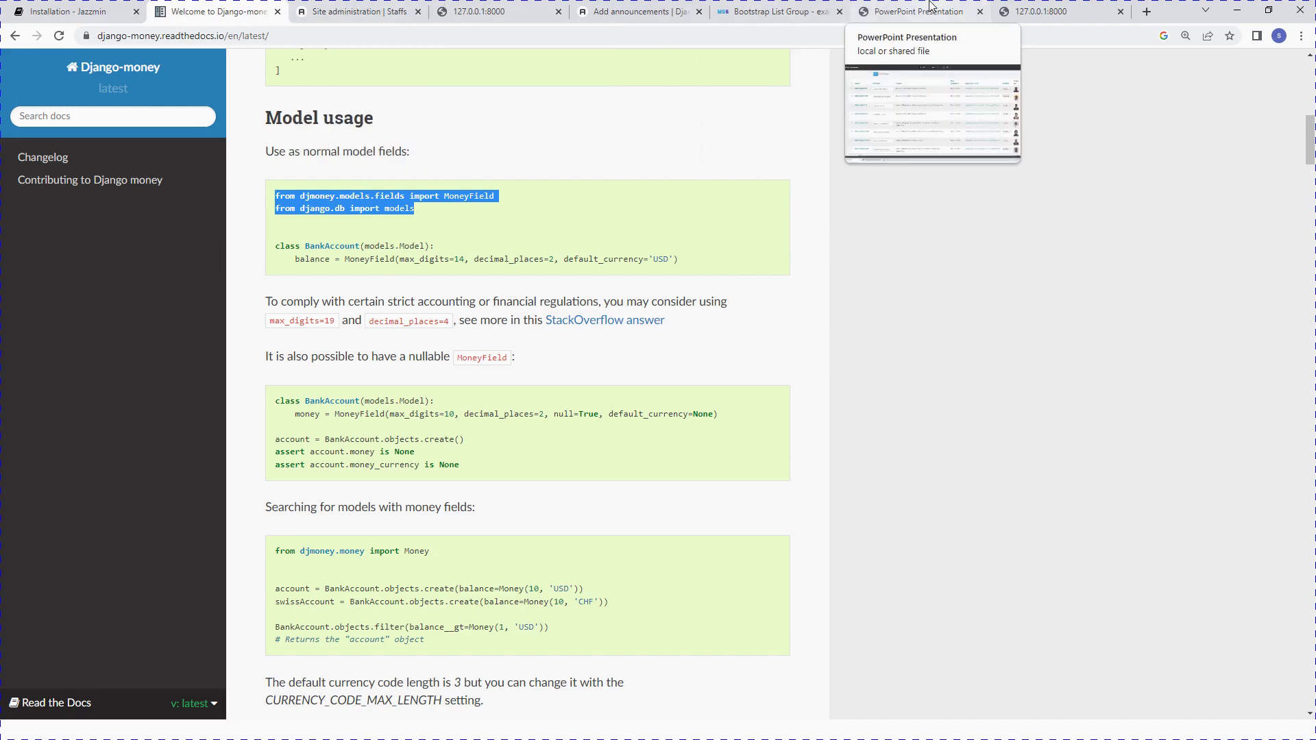
# Step: Open the Jazzmin Configuration docs and copy the opening JAZZMIN_SETTINGS lines through site_brand
pyautogui.click(69, 11)
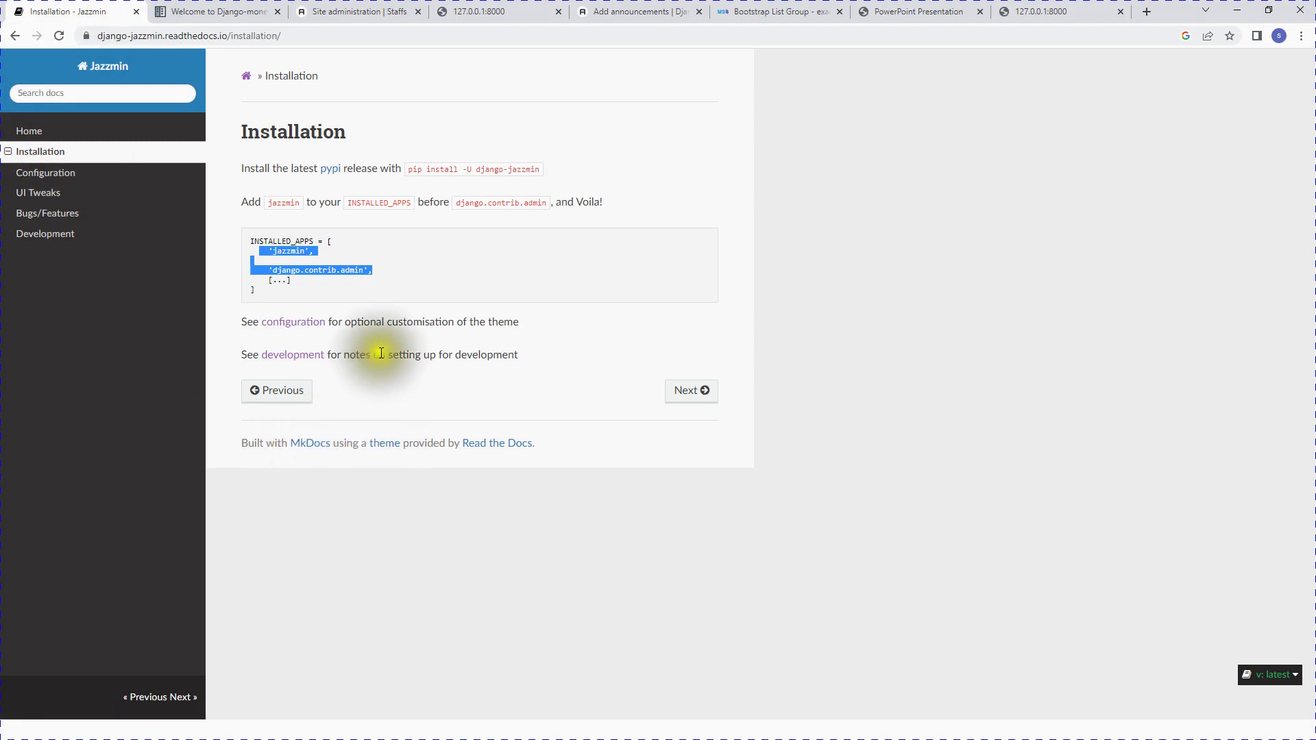
pyautogui.click(48, 192)
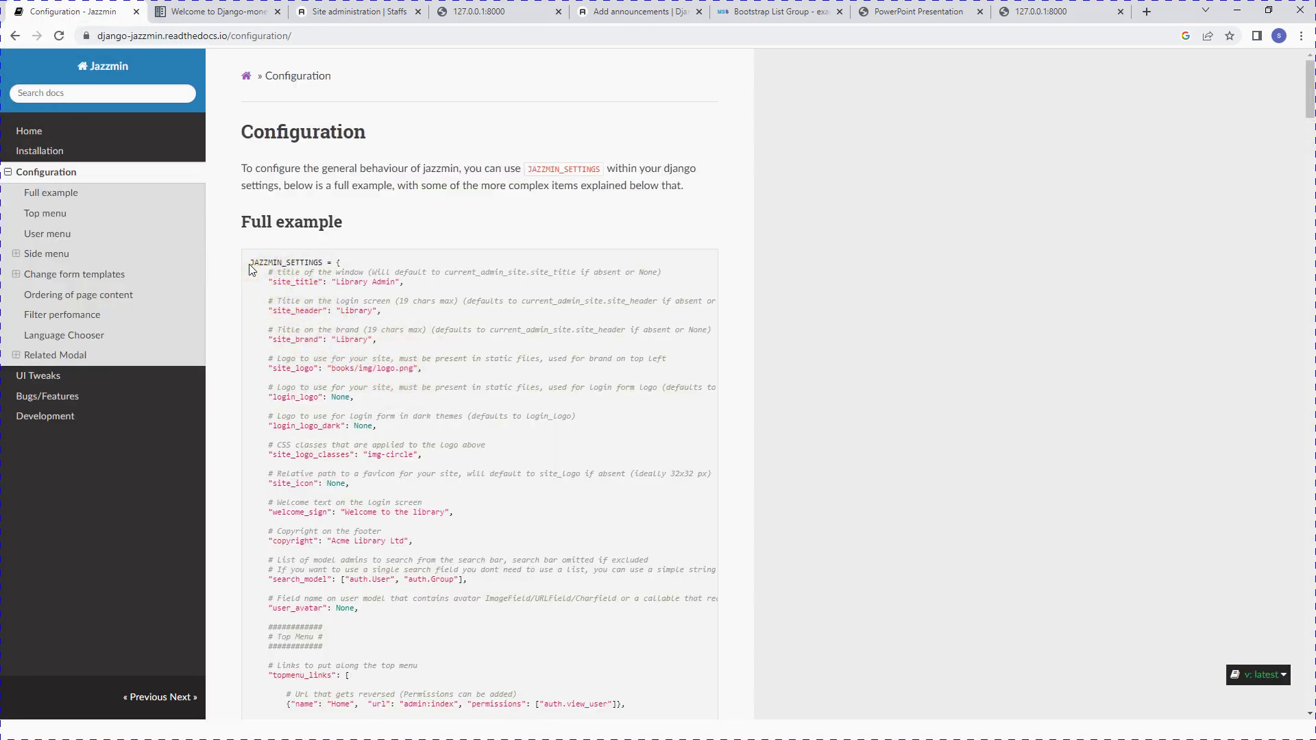
pyautogui.moveTo(246, 262); pyautogui.dragTo(426, 343)
pyautogui.hotkey('ctrl', 'c')
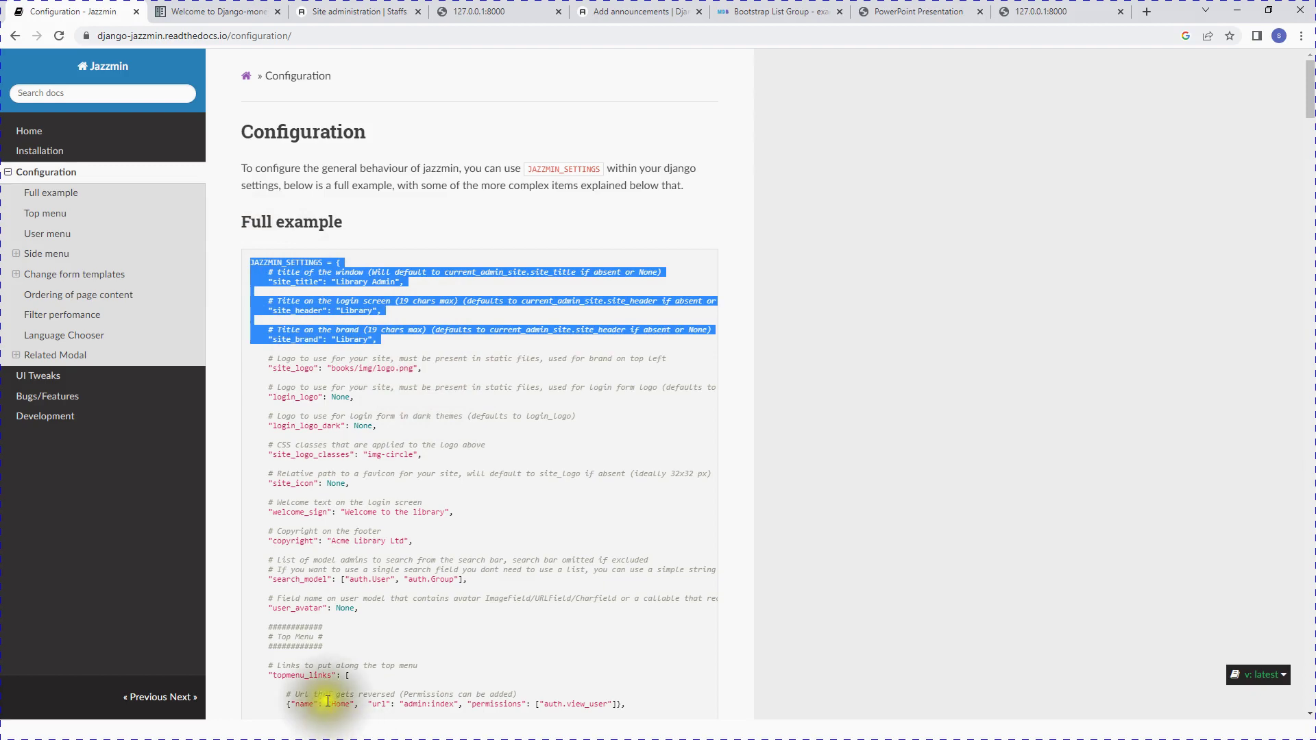
pyautogui.press('super')
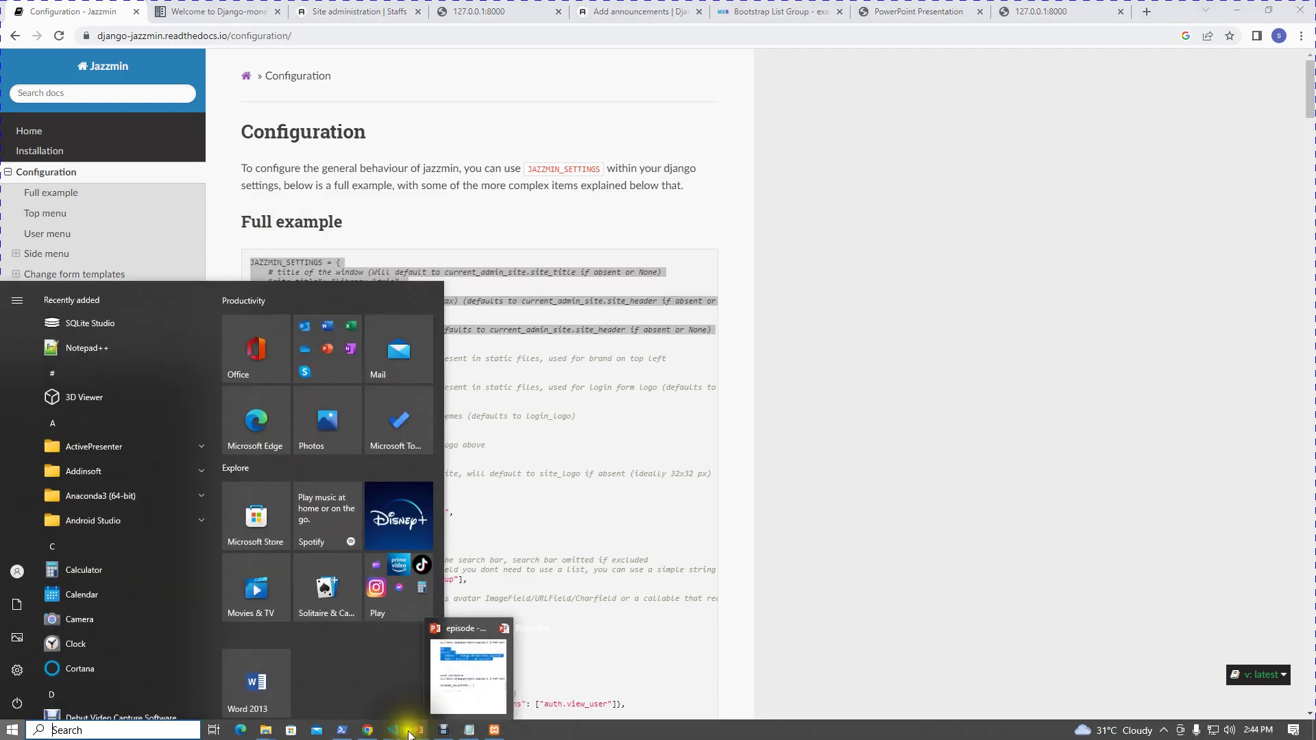
# Step: Paste the copied JAZZMIN_SETTINGS lines at the end of settings.py
pyautogui.click(392, 731)
pyautogui.scroll(-12, 484, 569)
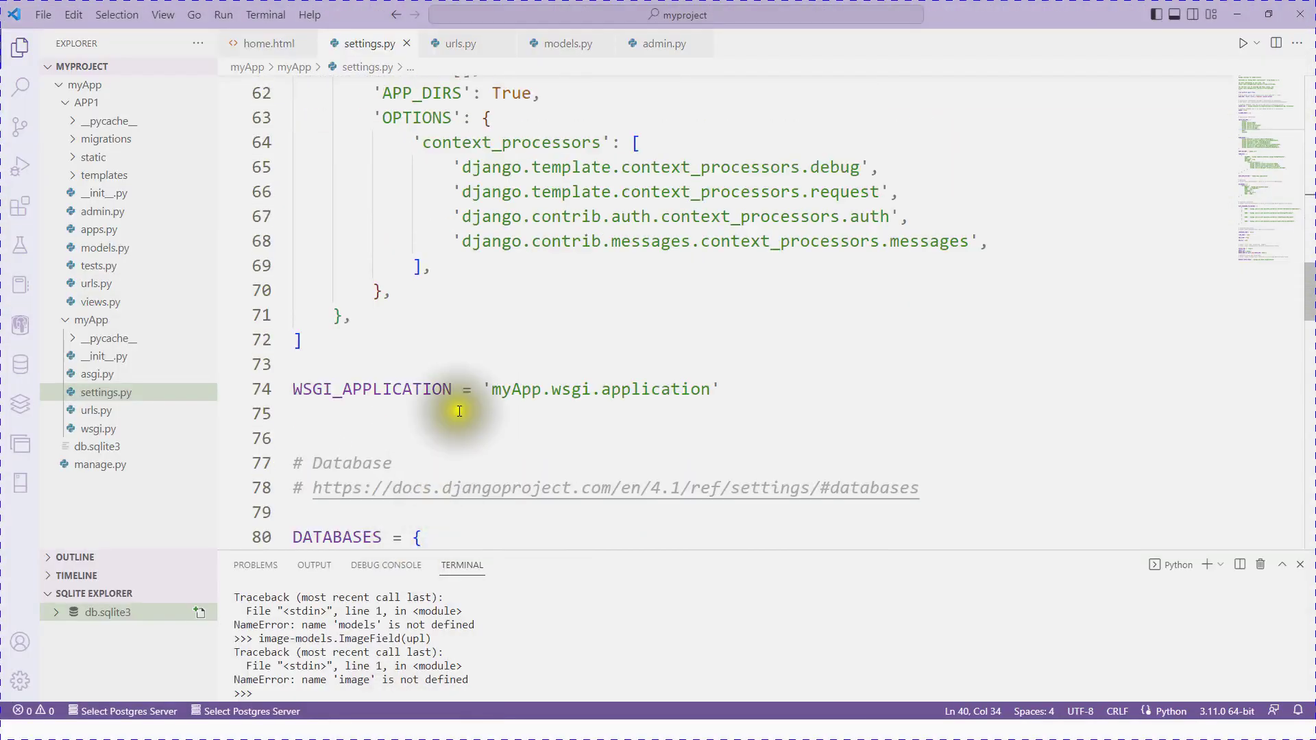
pyautogui.scroll(-20, 459, 411)
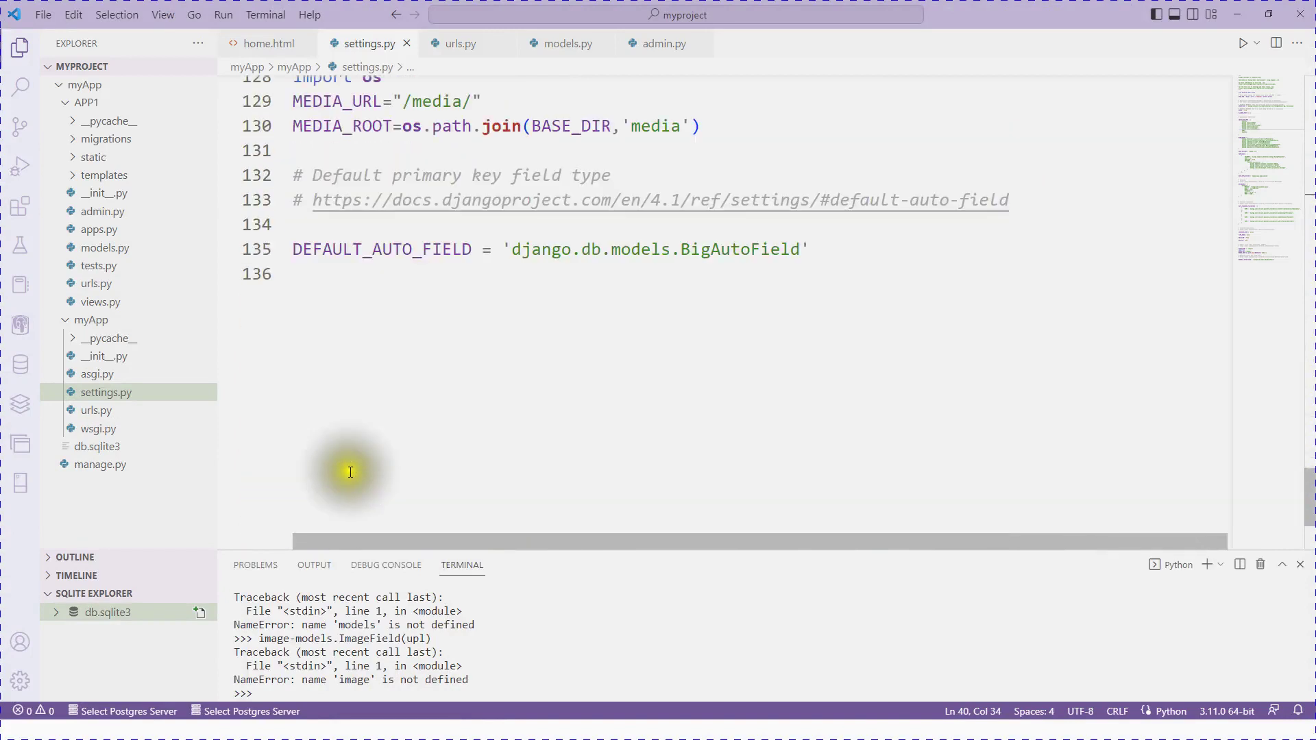
pyautogui.scroll(-3, 350, 472)
pyautogui.click(310, 229)
pyautogui.scroll(2, 347, 314)
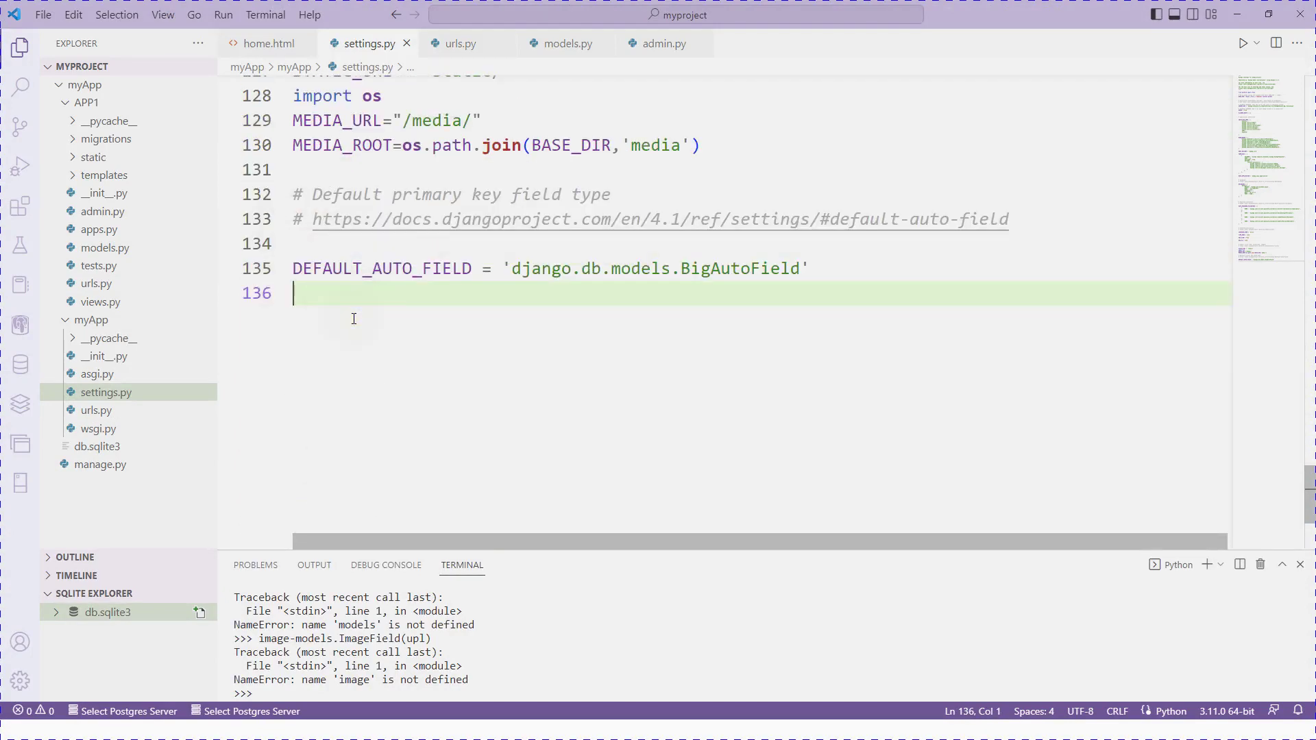
pyautogui.press('Return')
pyautogui.press('Return')
pyautogui.hotkey('ctrl', 'v')
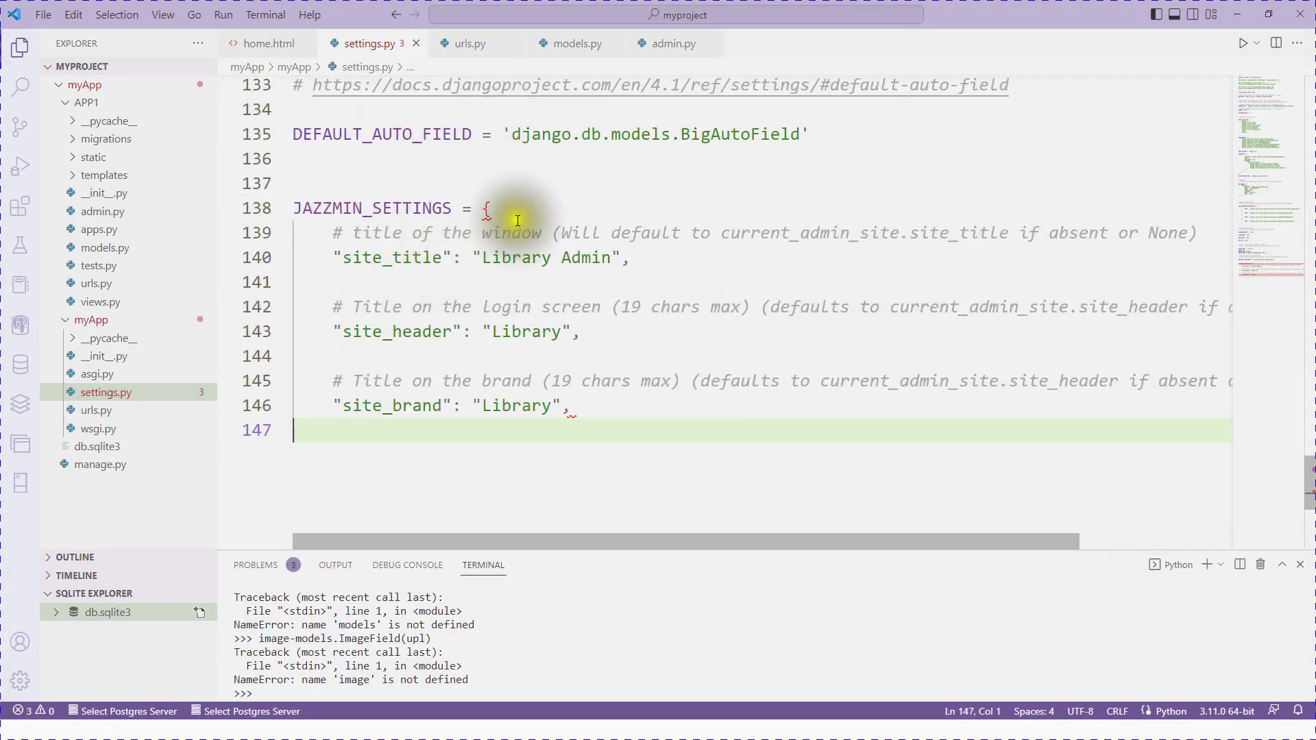
# Step: Replace the Library values of site_title and site_brand with 'College'
pyautogui.click(440, 211)
pyautogui.click(361, 426)
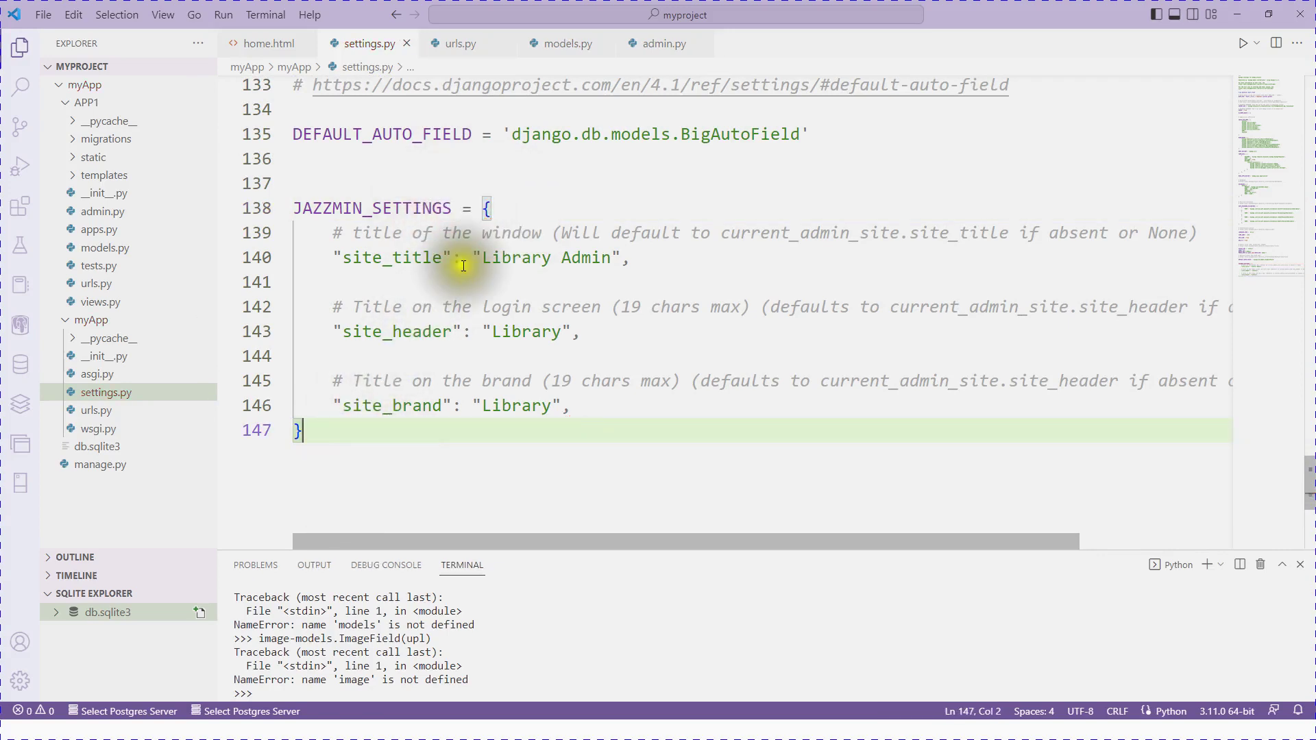
pyautogui.moveTo(611, 258); pyautogui.dragTo(485, 259)
pyautogui.write('C')
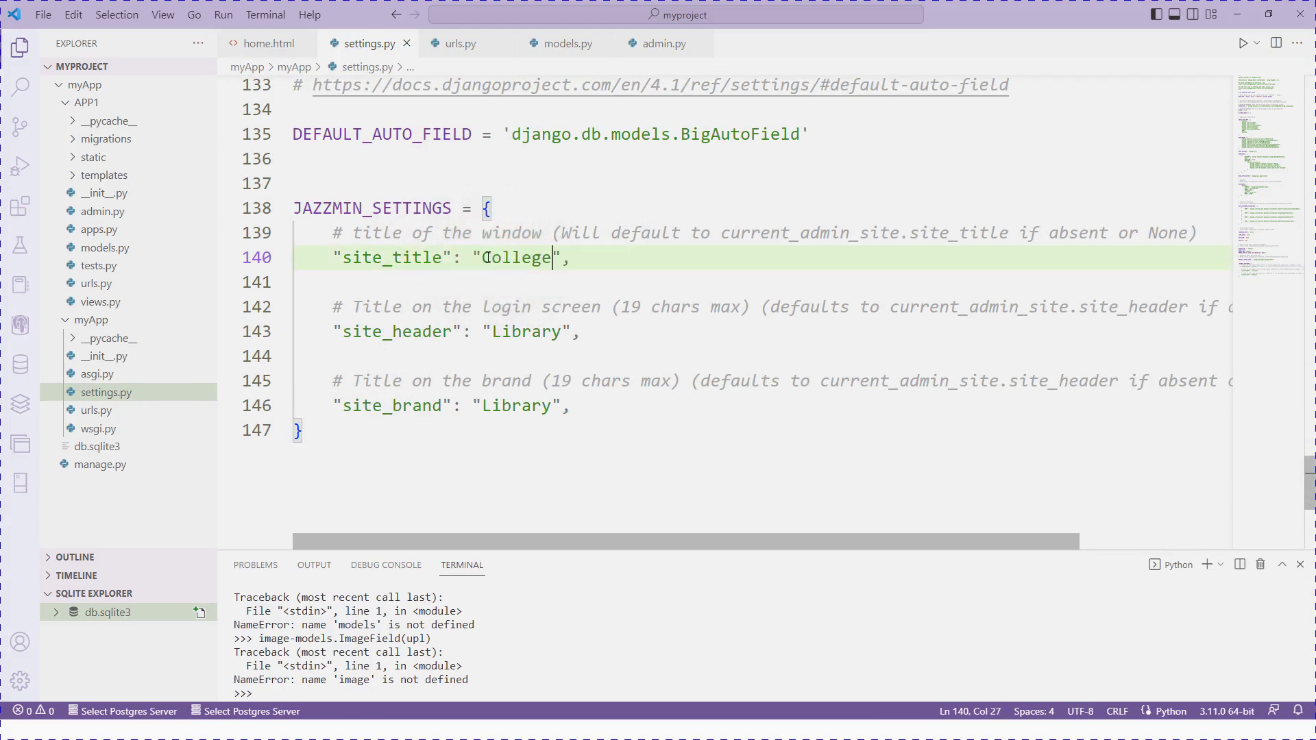
pyautogui.write('ollege')
pyautogui.moveTo(551, 406); pyautogui.dragTo(481, 405)
pyautogui.write('C')
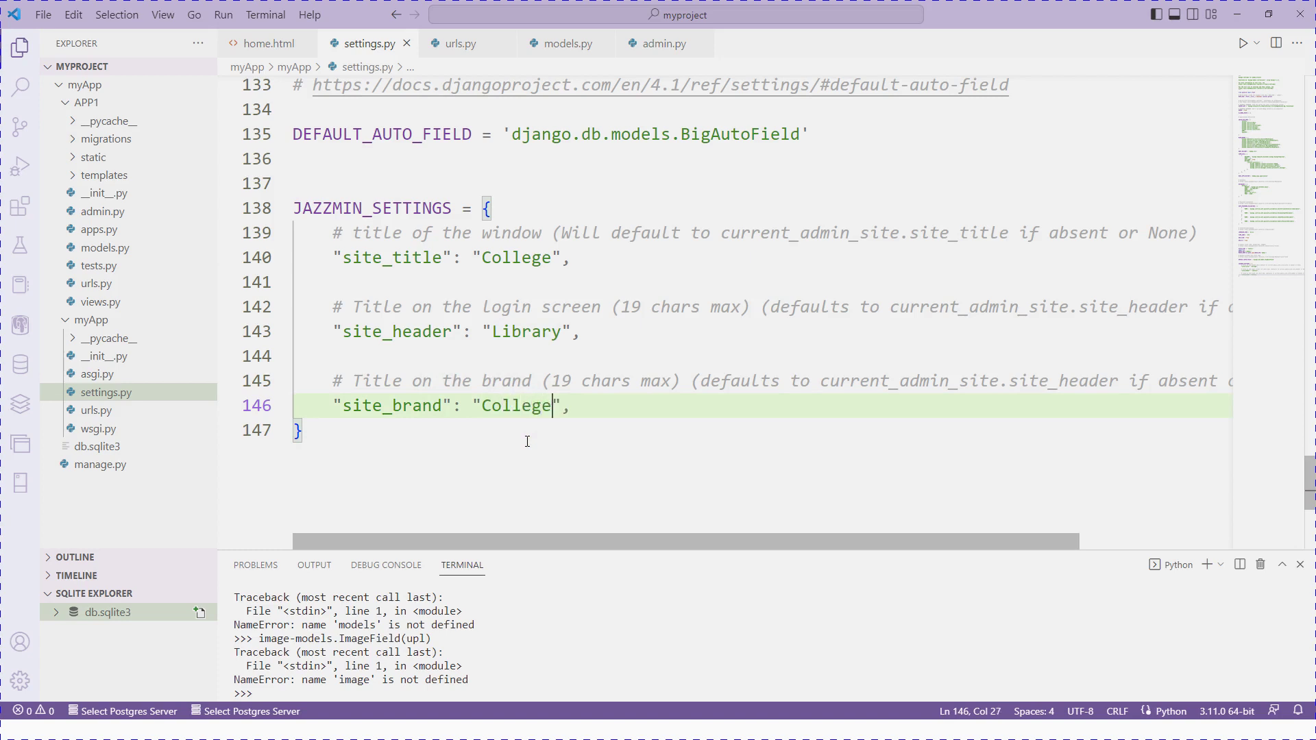
pyautogui.moveTo(571, 332); pyautogui.dragTo(502, 326)
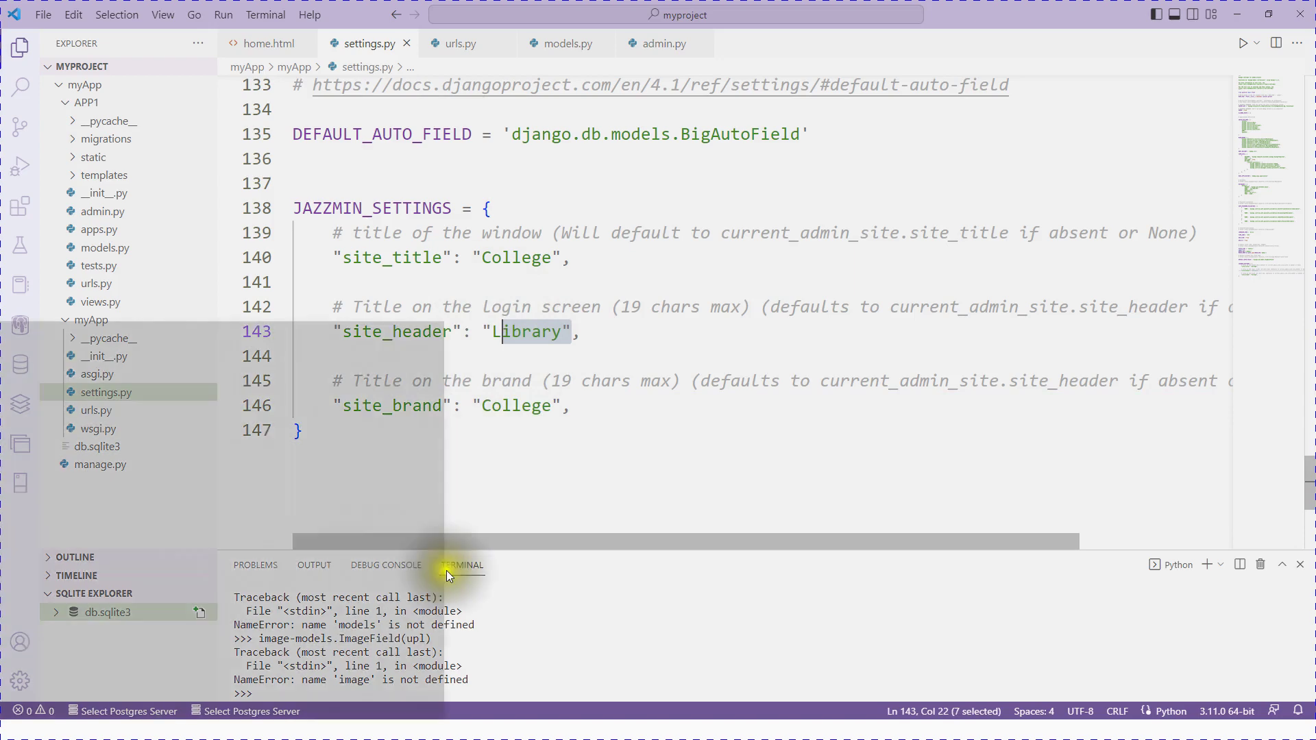
# Step: Browse the Jazzmin configuration example, selecting the language_chooser and show_sidebar lines
pyautogui.click(367, 731)
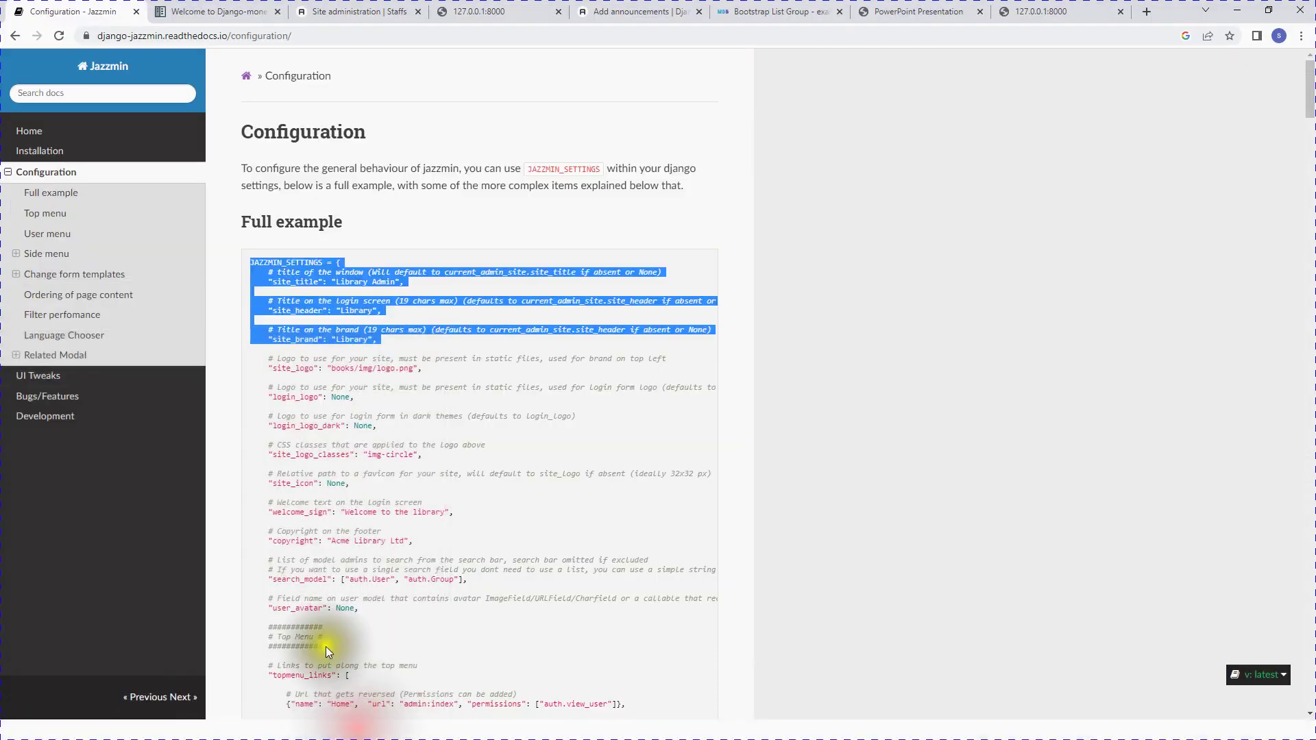
pyautogui.scroll(-10, 351, 546)
pyautogui.scroll(-4, 352, 544)
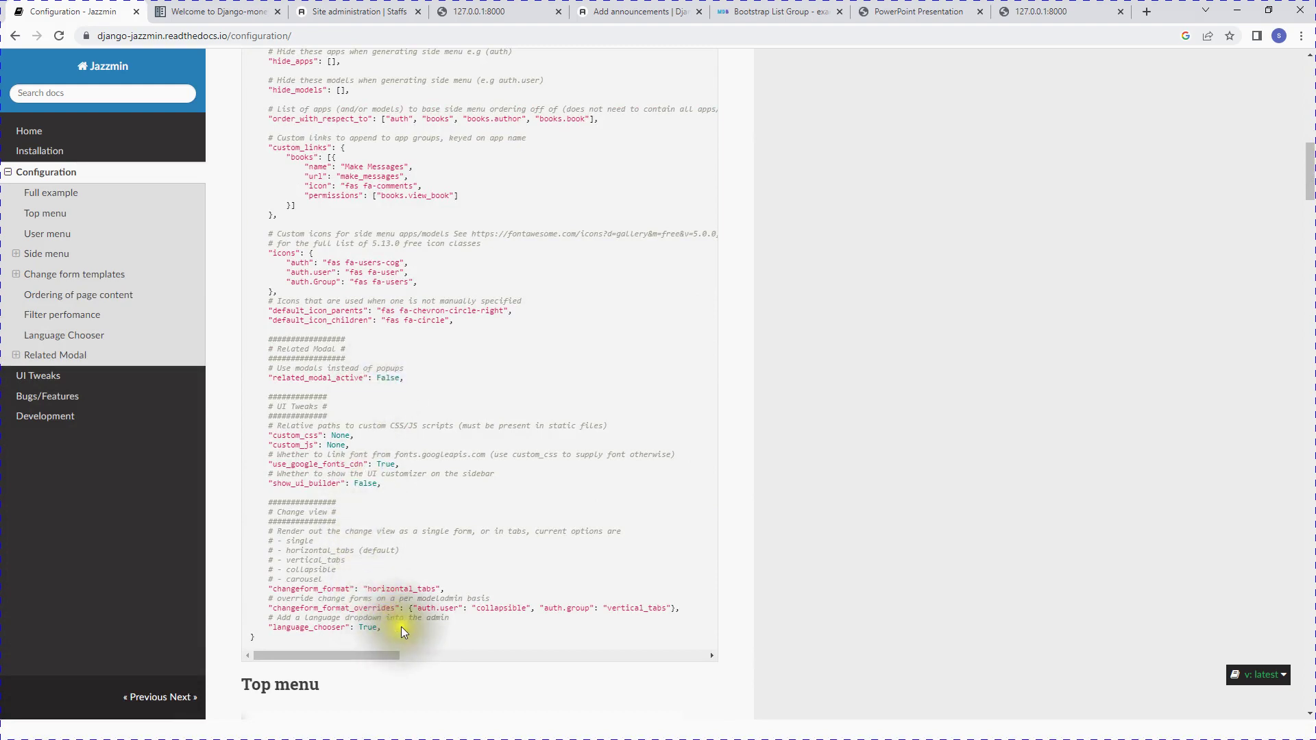
pyautogui.moveTo(381, 628); pyautogui.dragTo(272, 628)
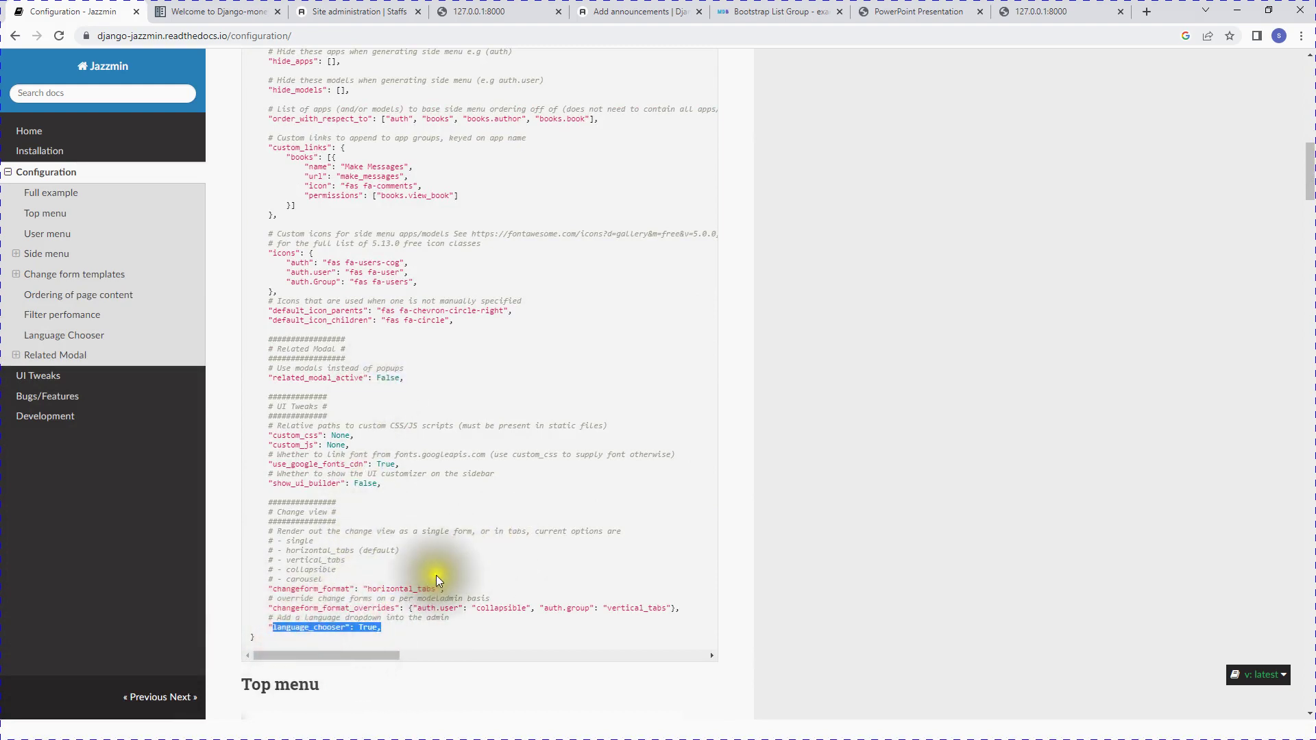
pyautogui.scroll(3, 436, 580)
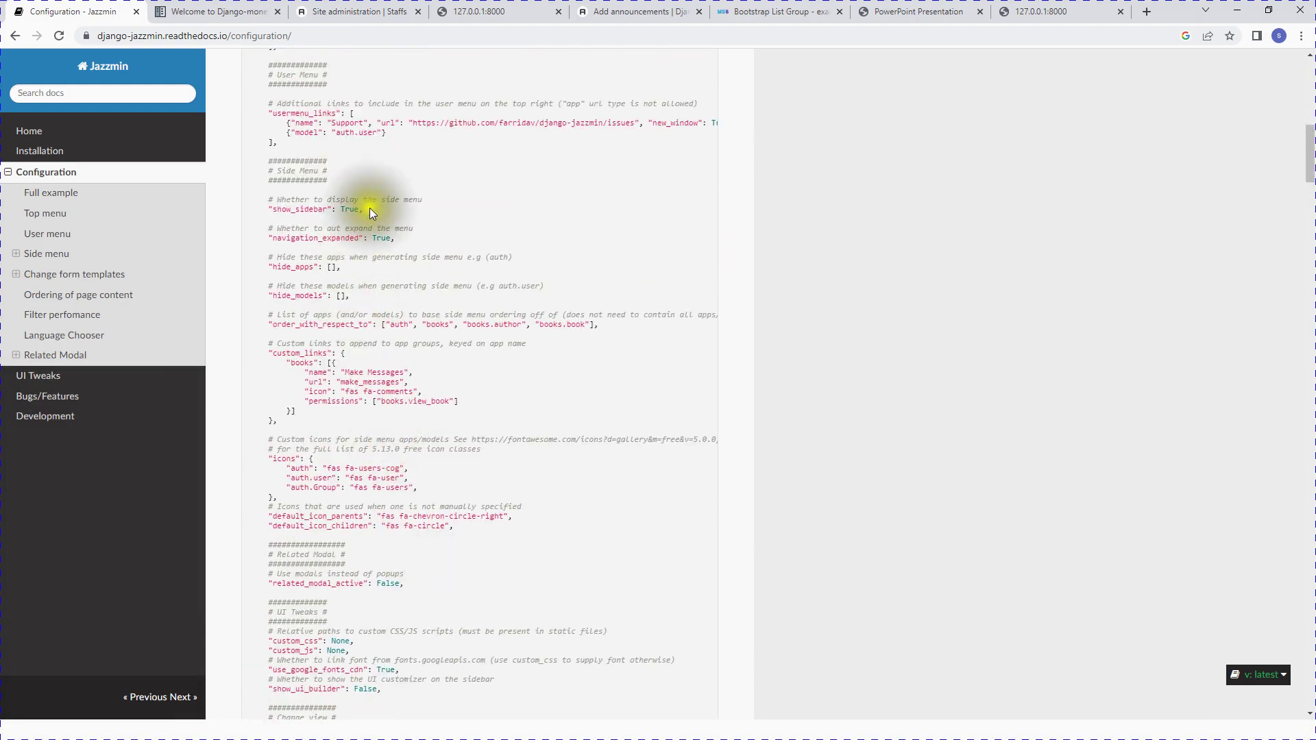
pyautogui.moveTo(372, 209); pyautogui.dragTo(268, 207)
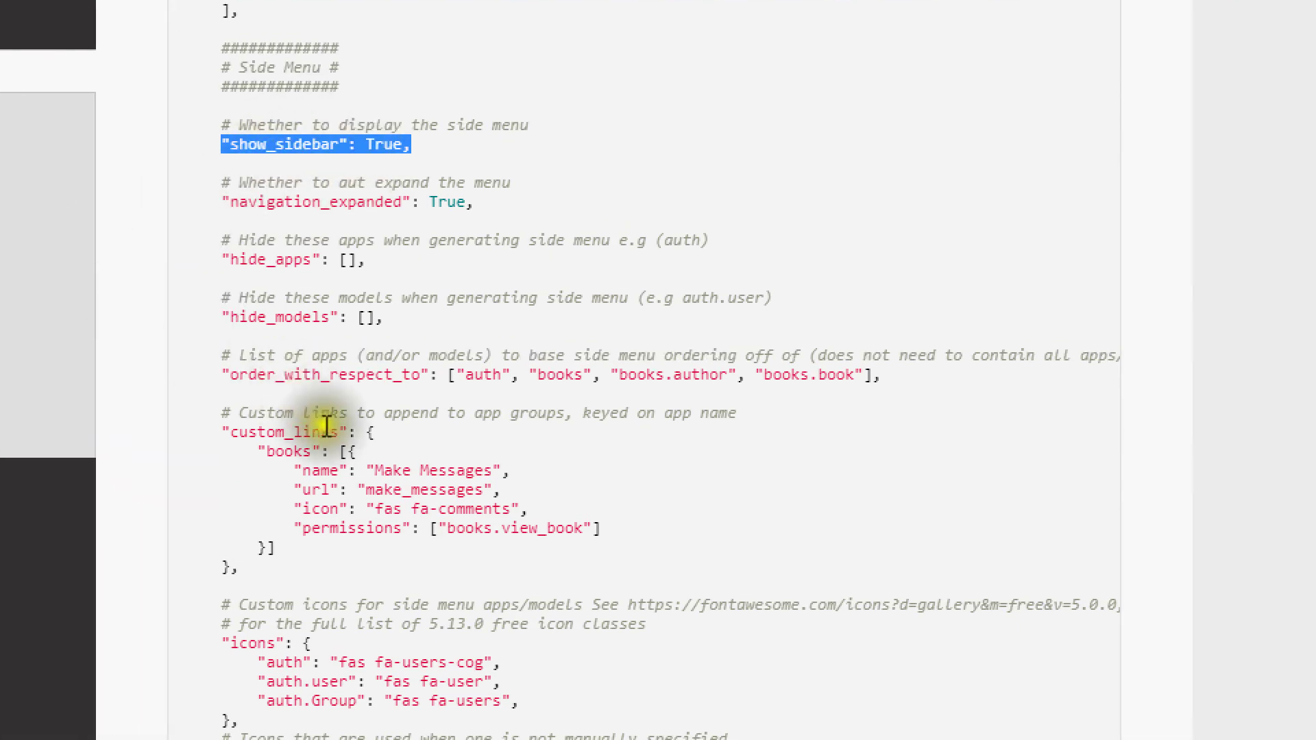
# Step: Copy the "show_ui_builder": False line from the UI Tweaks example
pyautogui.scroll(-4, 327, 397)
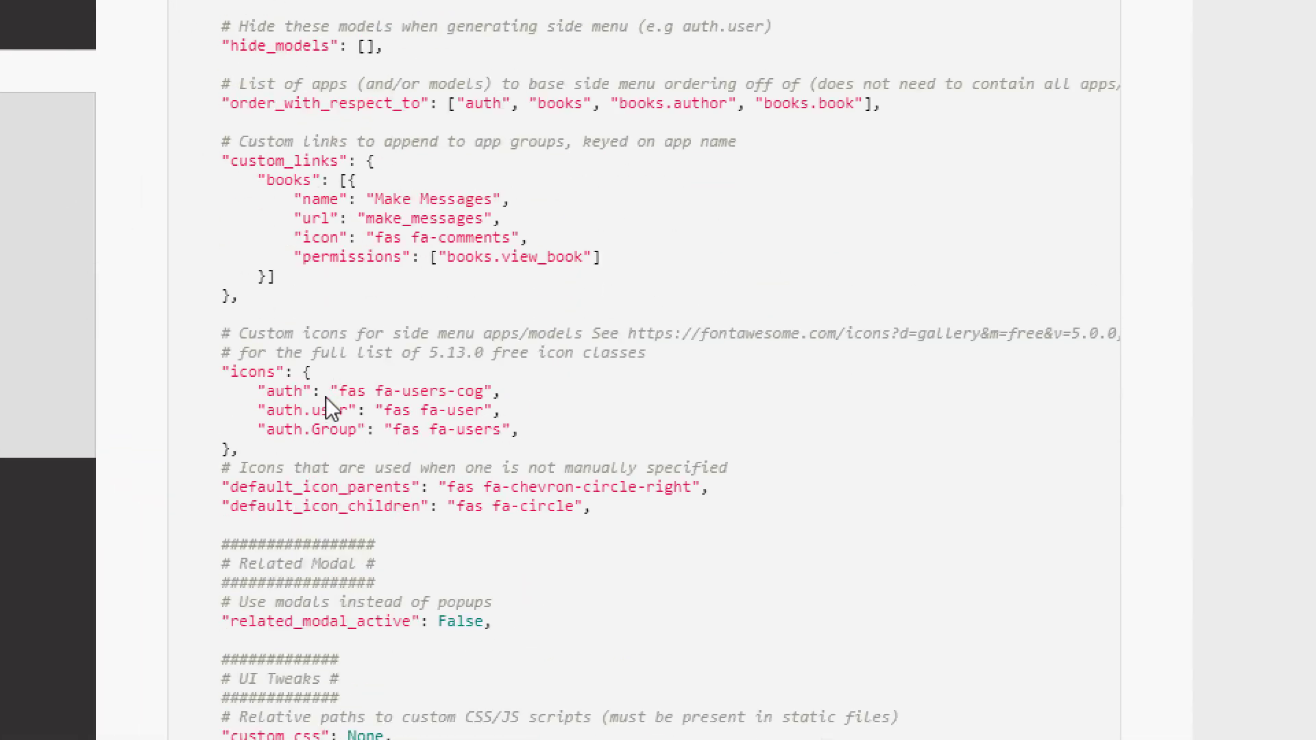
pyautogui.scroll(-2, 349, 588)
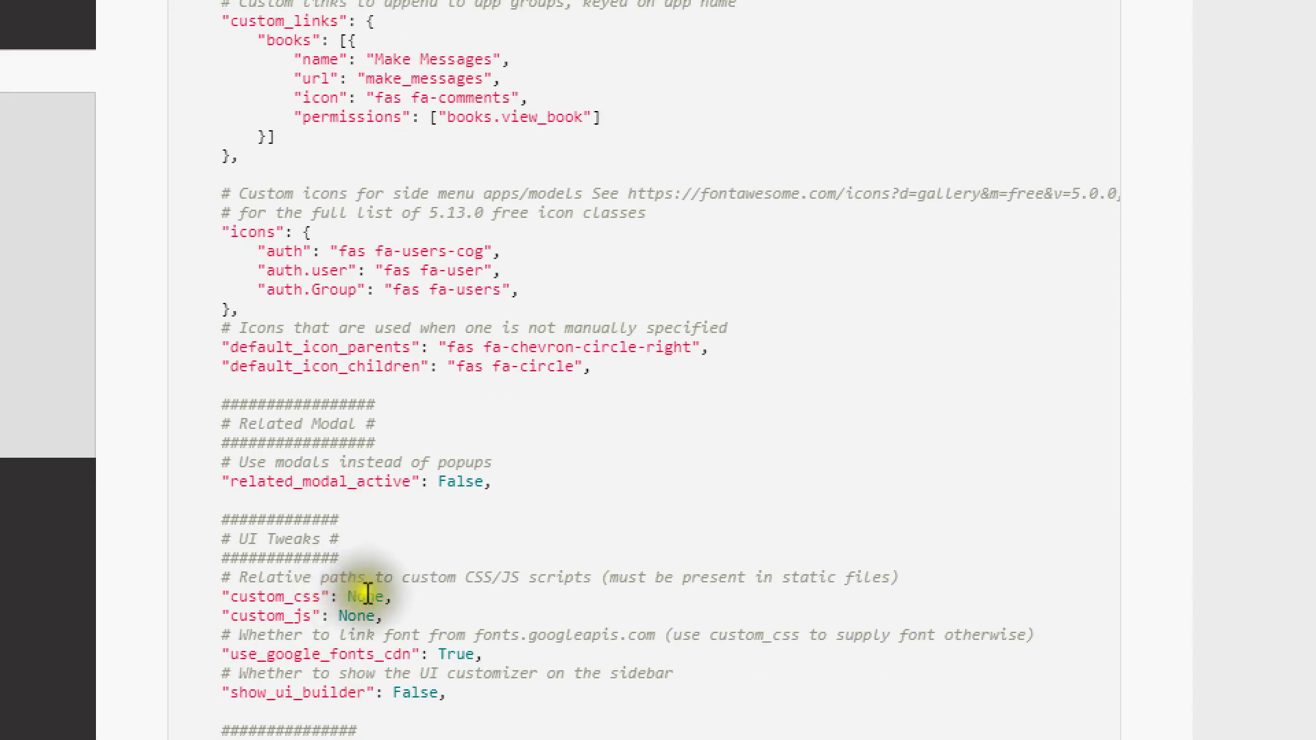
pyautogui.scroll(-2, 479, 596)
pyautogui.moveTo(476, 565); pyautogui.dragTo(219, 579)
pyautogui.rightClick(292, 561)
pyautogui.click(335, 580)
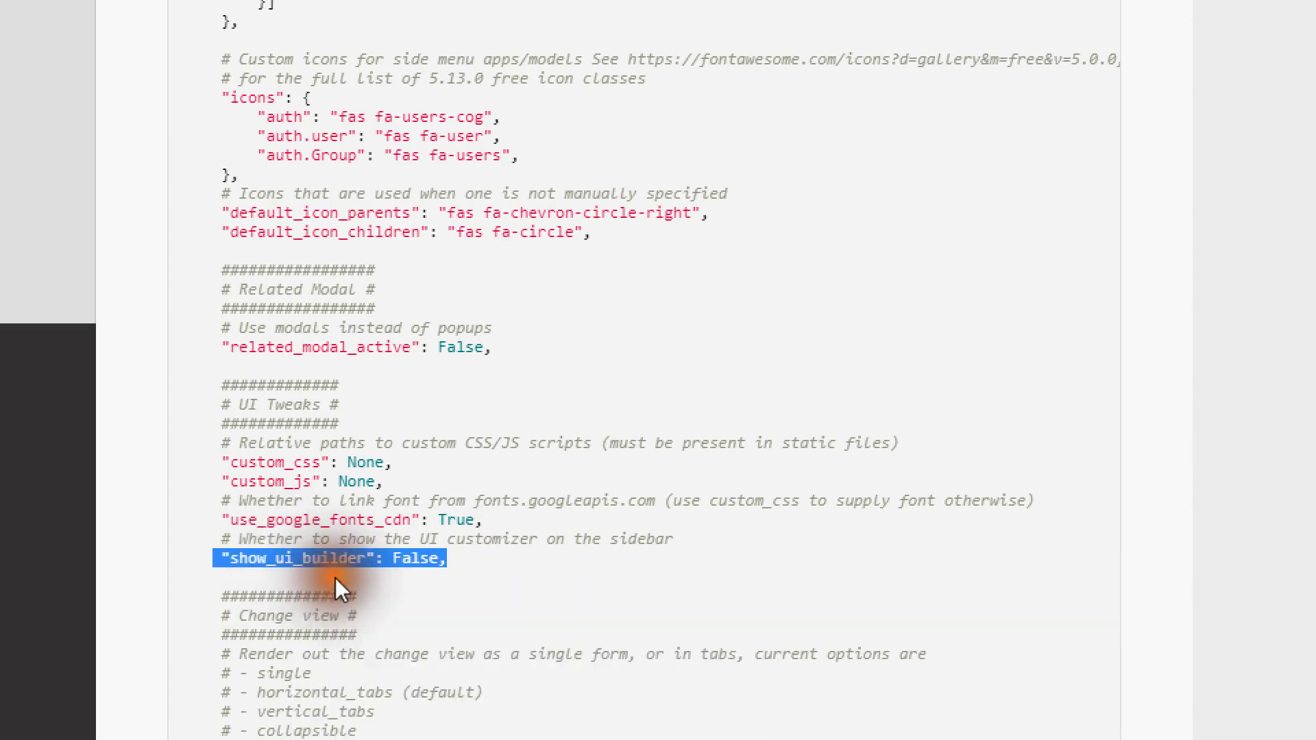
pyautogui.scroll(-5, 367, 602)
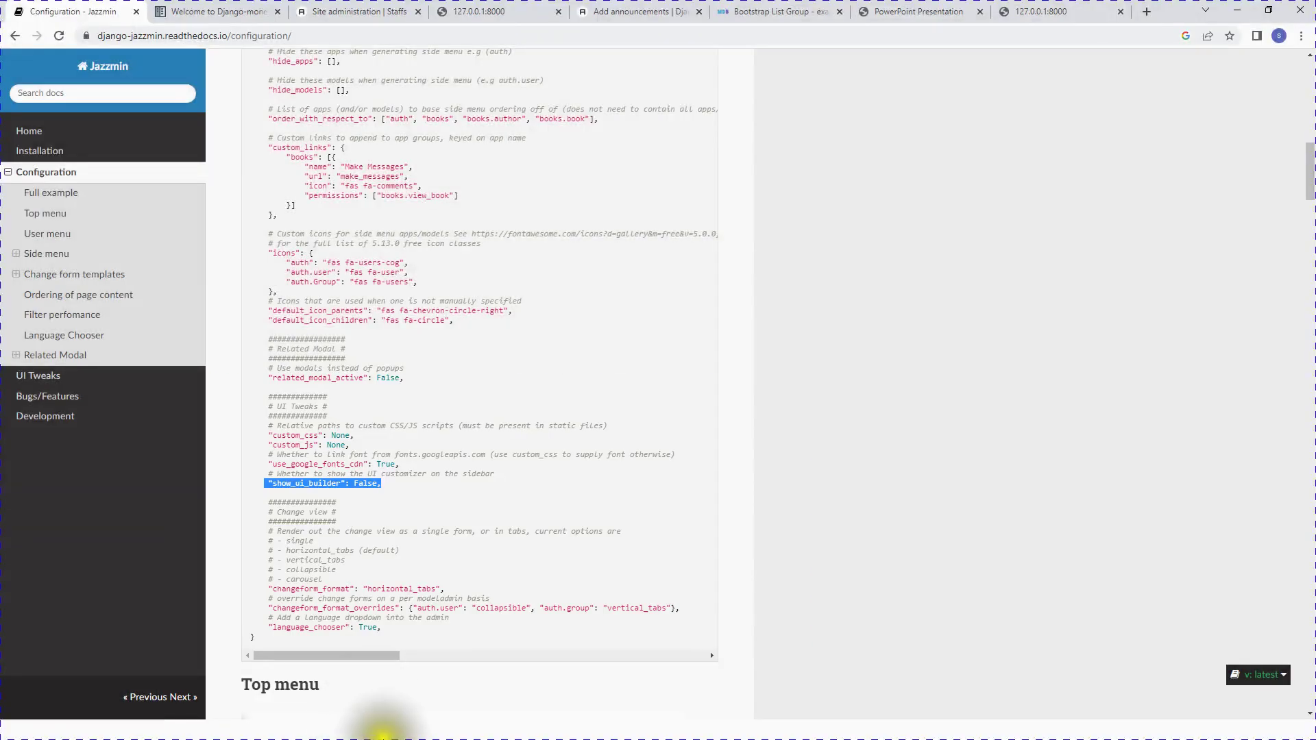
pyautogui.press('super')
# Step: Add "show_ui_builder": True after site_brand in the JAZZMIN_SETTINGS block
pyautogui.click(382, 725)
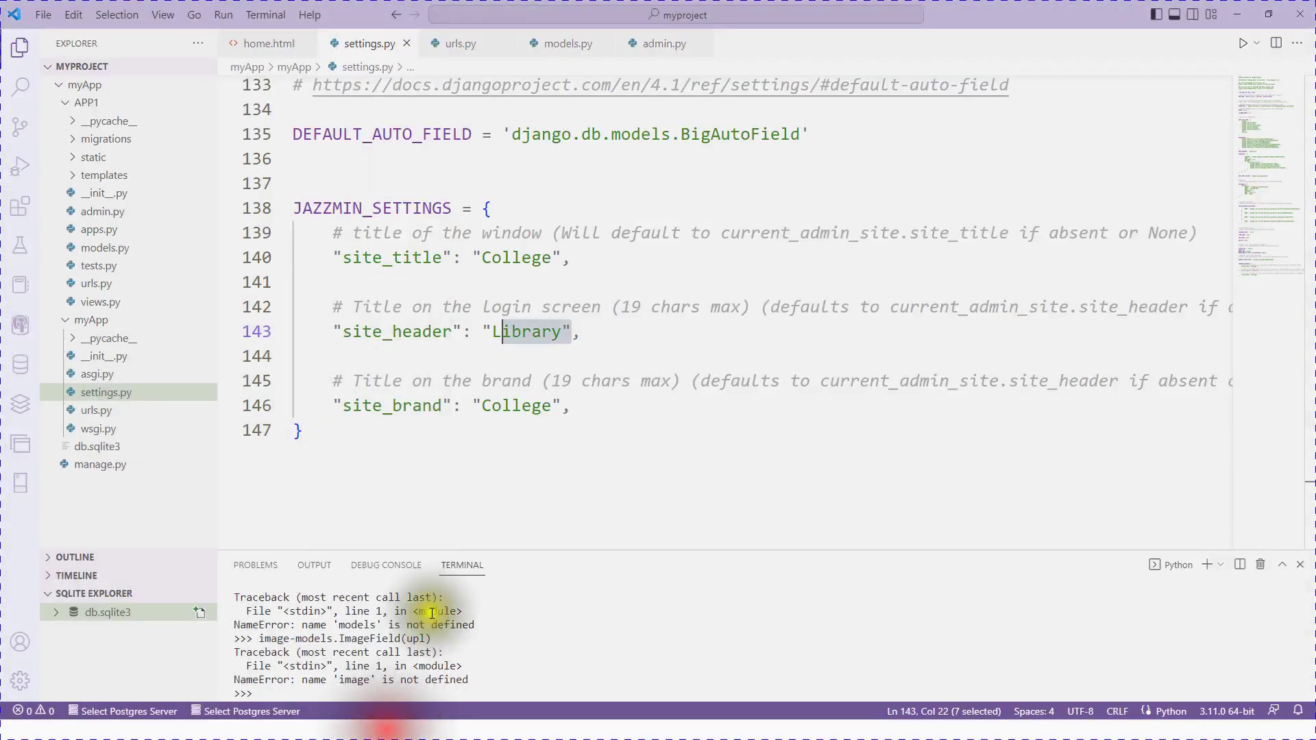
pyautogui.click(603, 408)
pyautogui.press('Return')
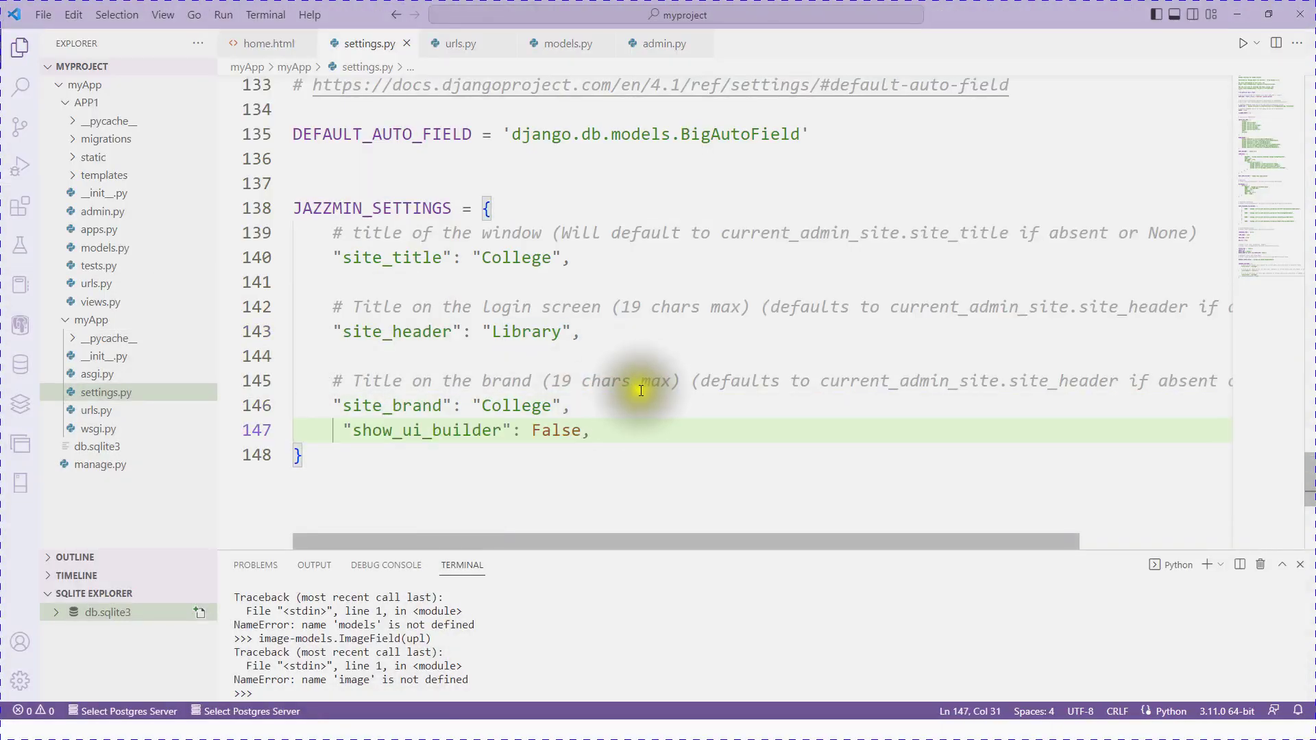
pyautogui.moveTo(579, 429); pyautogui.dragTo(526, 431)
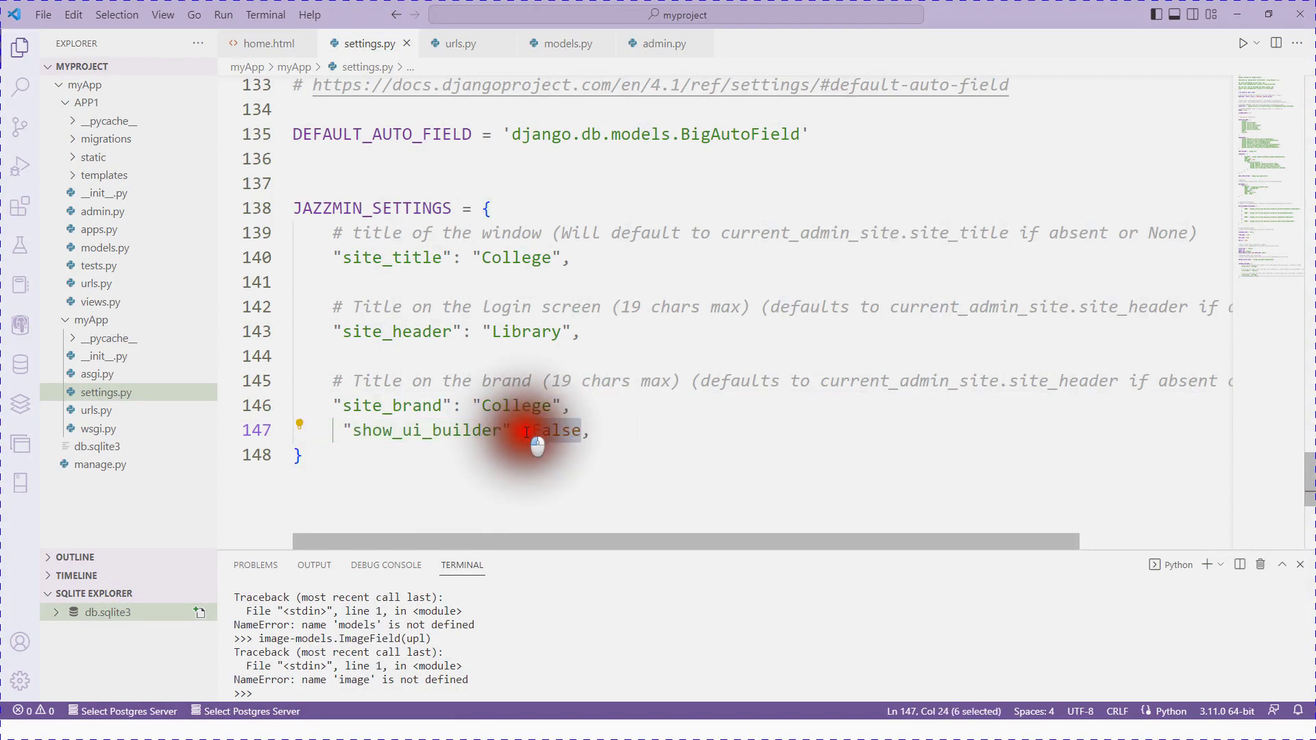
pyautogui.write('True')
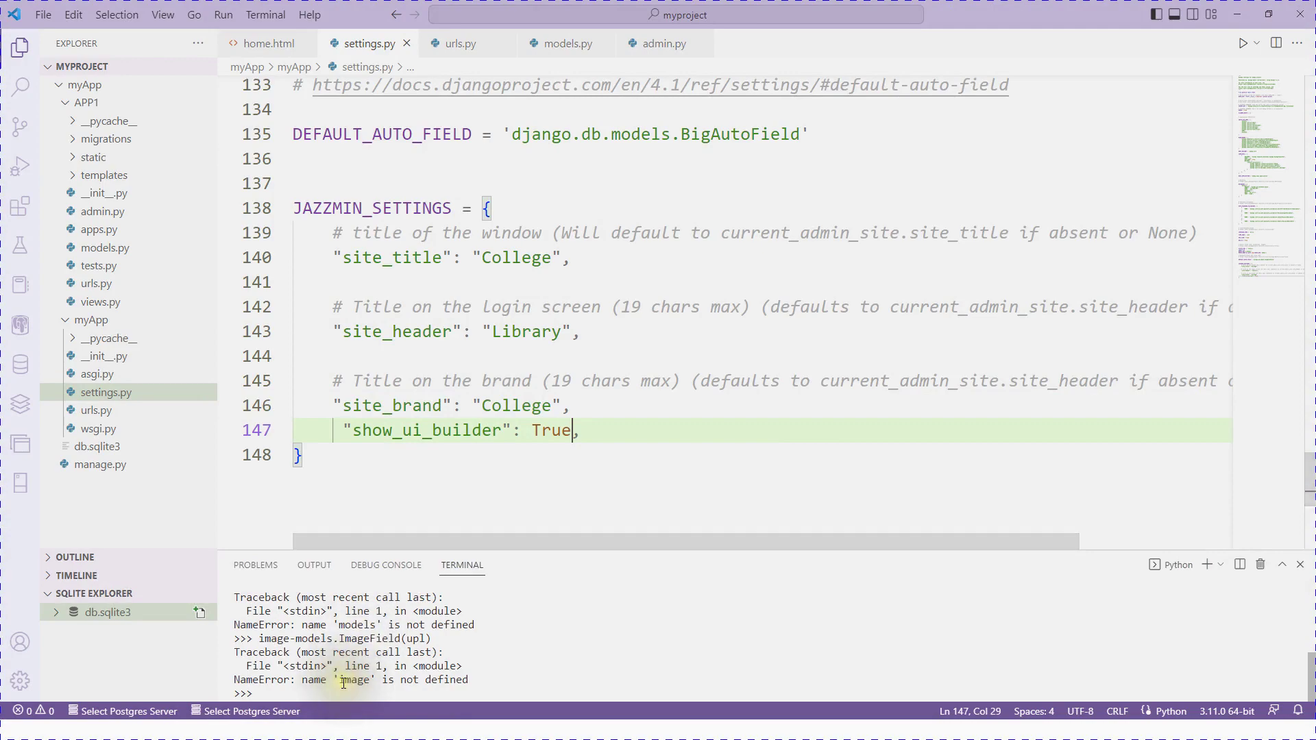
pyautogui.press('super')
# Step: Reload the Add announcements admin page and check PowerShell for the server error
pyautogui.click(368, 726)
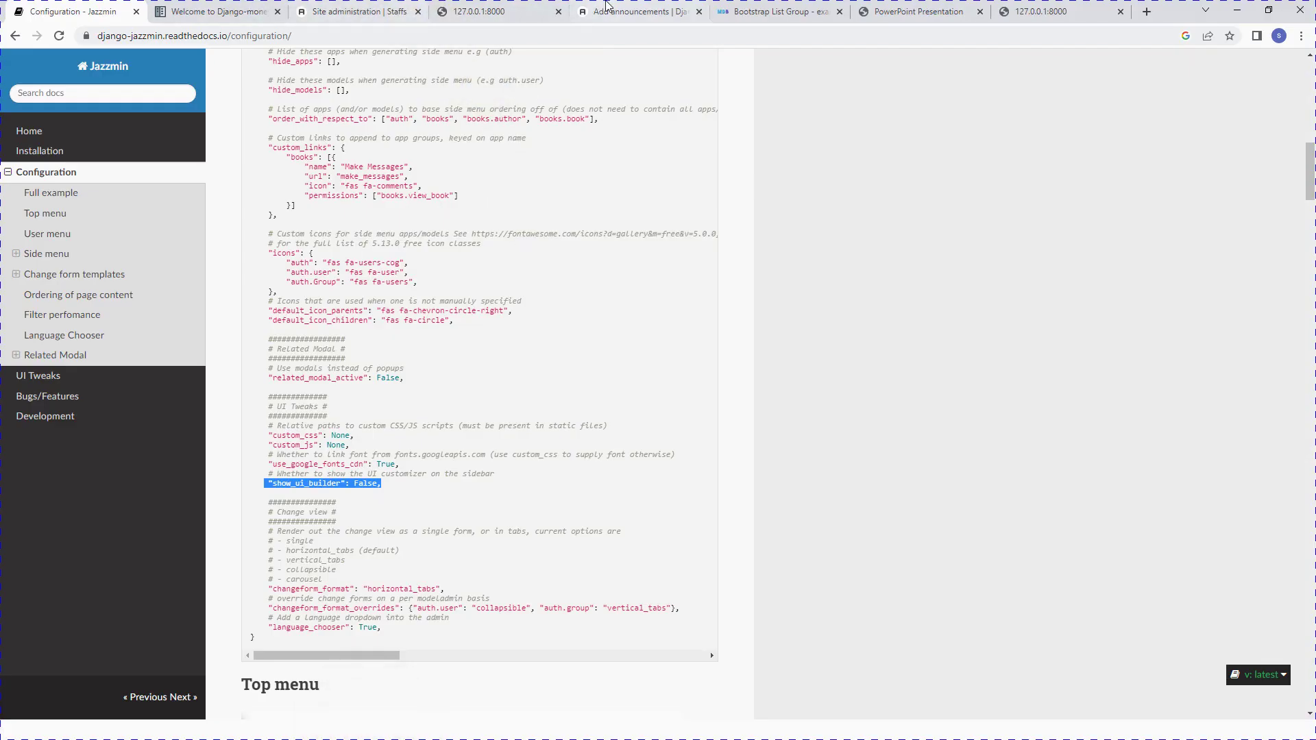
pyautogui.click(659, 10)
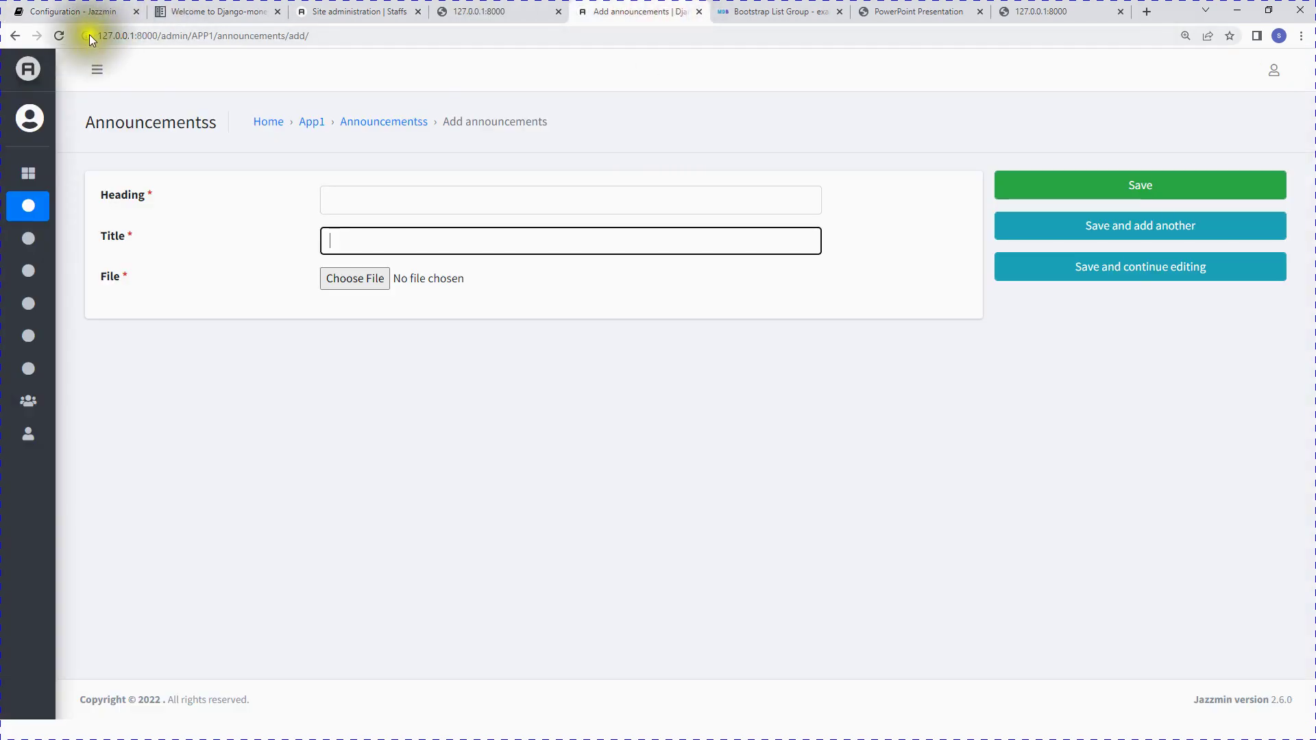
pyautogui.click(60, 37)
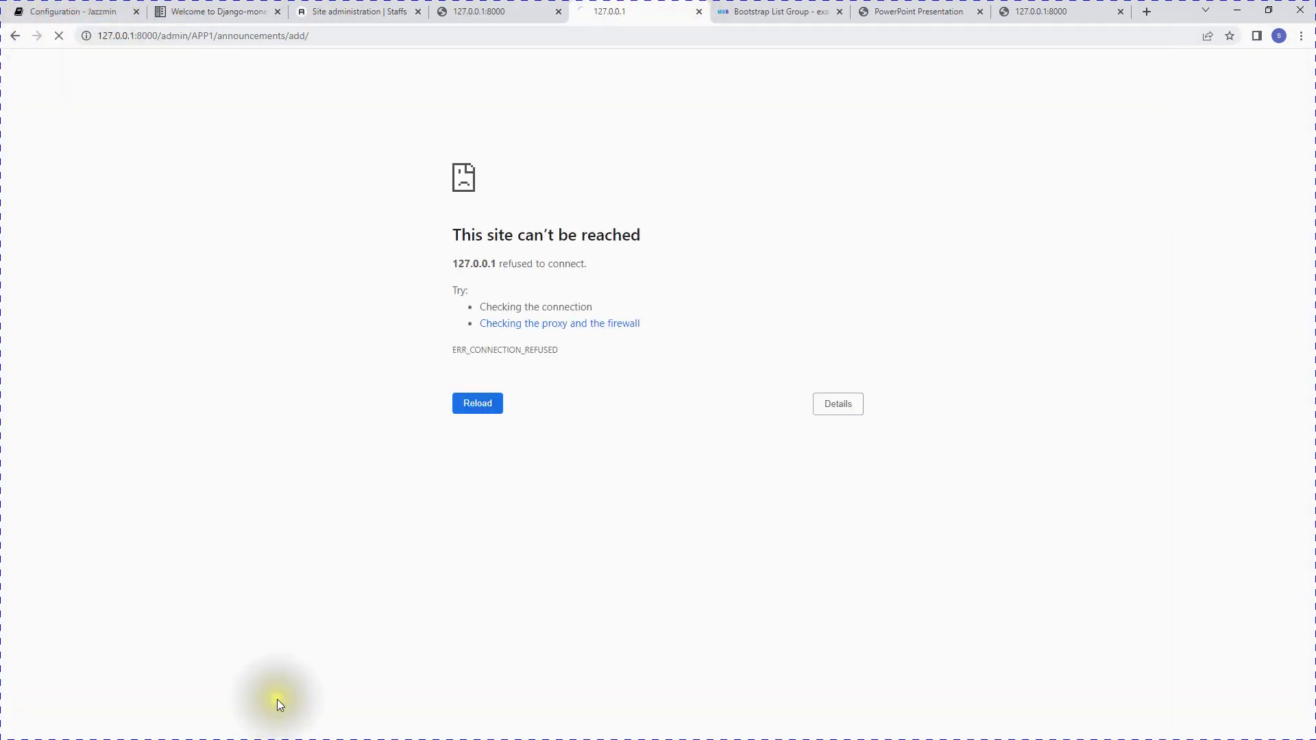
pyautogui.press('super')
pyautogui.click(355, 730)
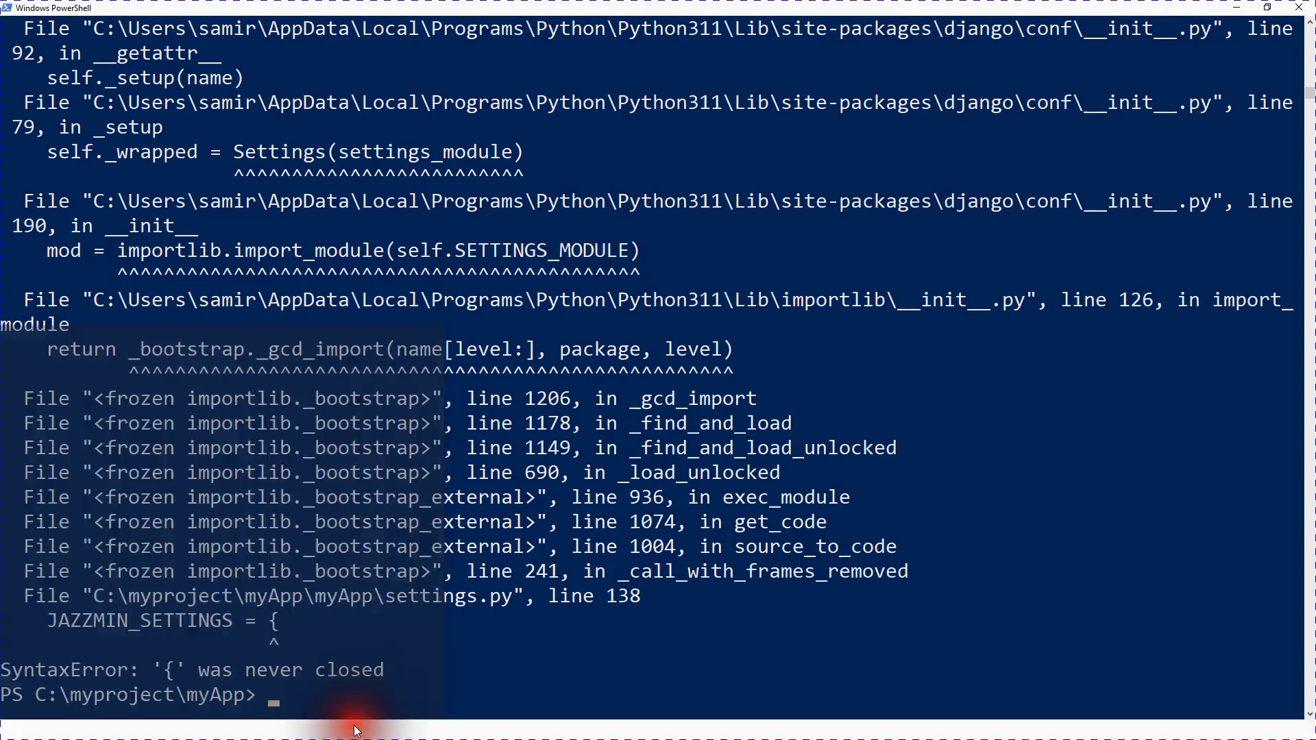
# Step: Recall the py .\manage.py runserver command and inspect the unclosed brace in the error
pyautogui.scroll(-3, 441, 617)
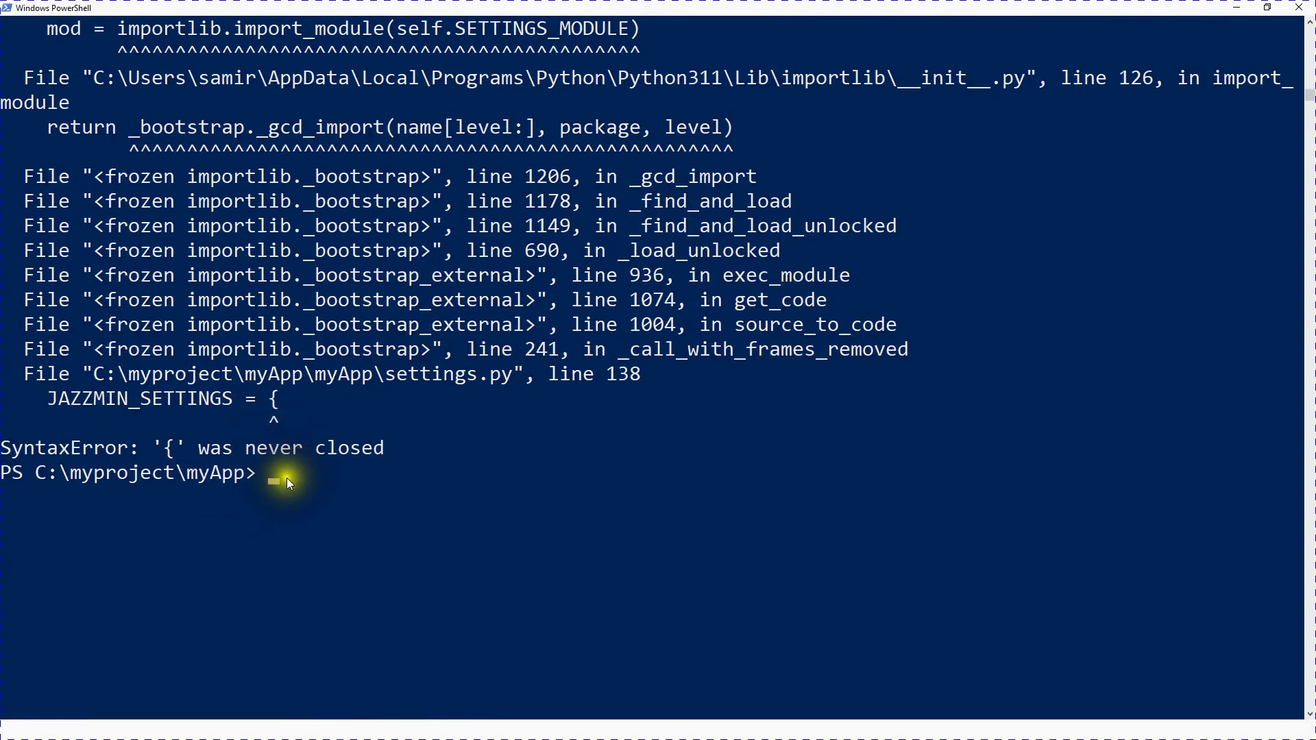
pyautogui.press('Up')
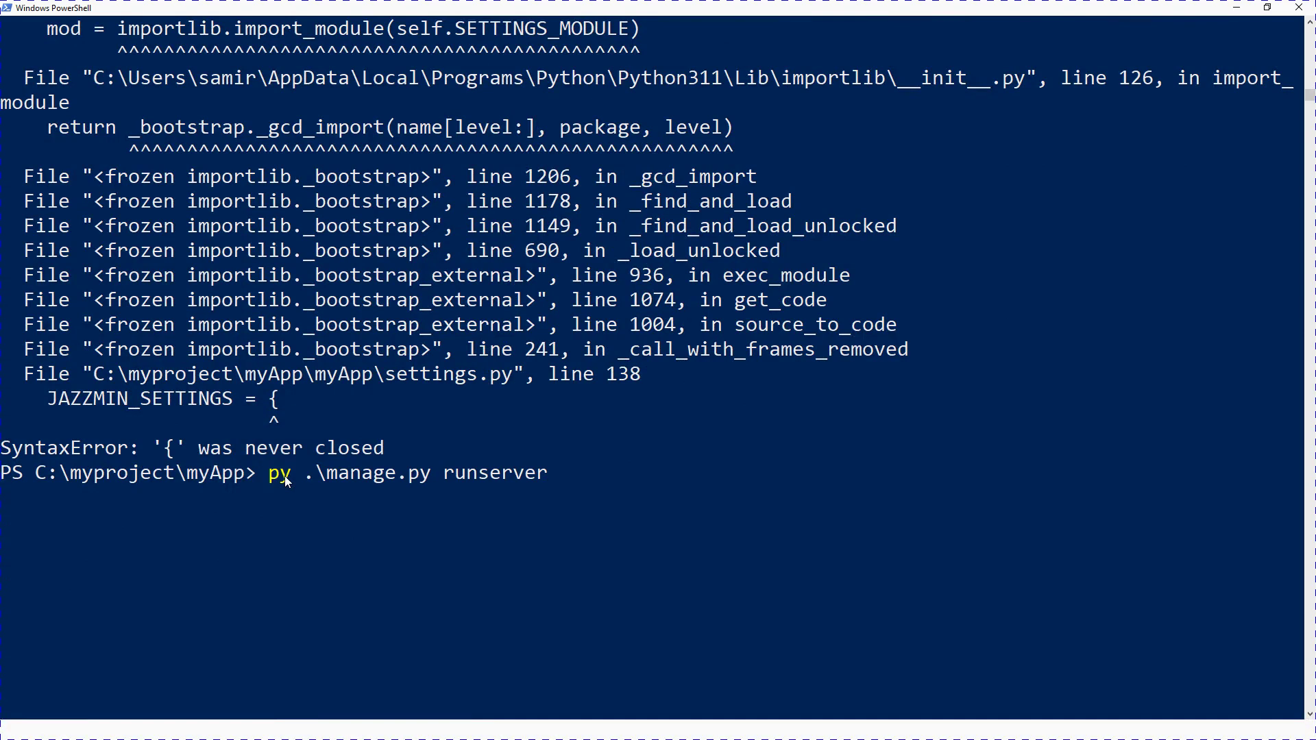
pyautogui.click(170, 448)
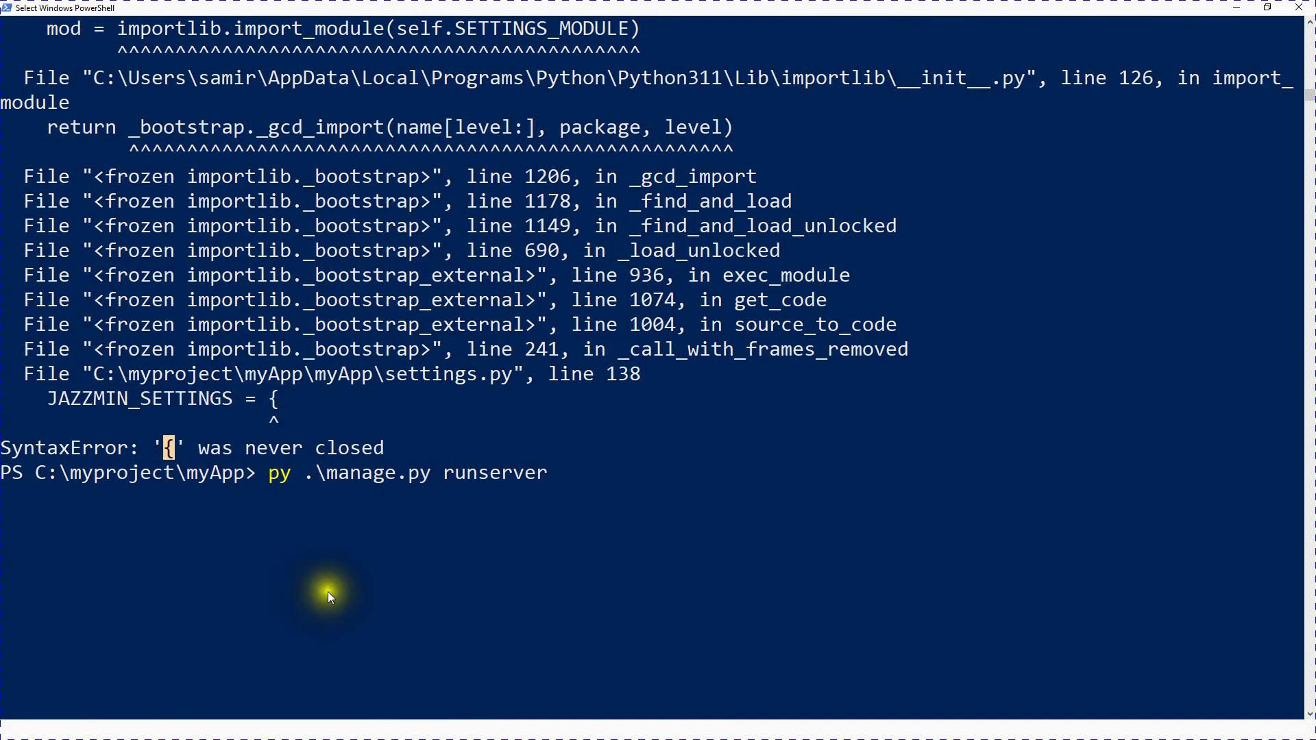
pyautogui.click(181, 454)
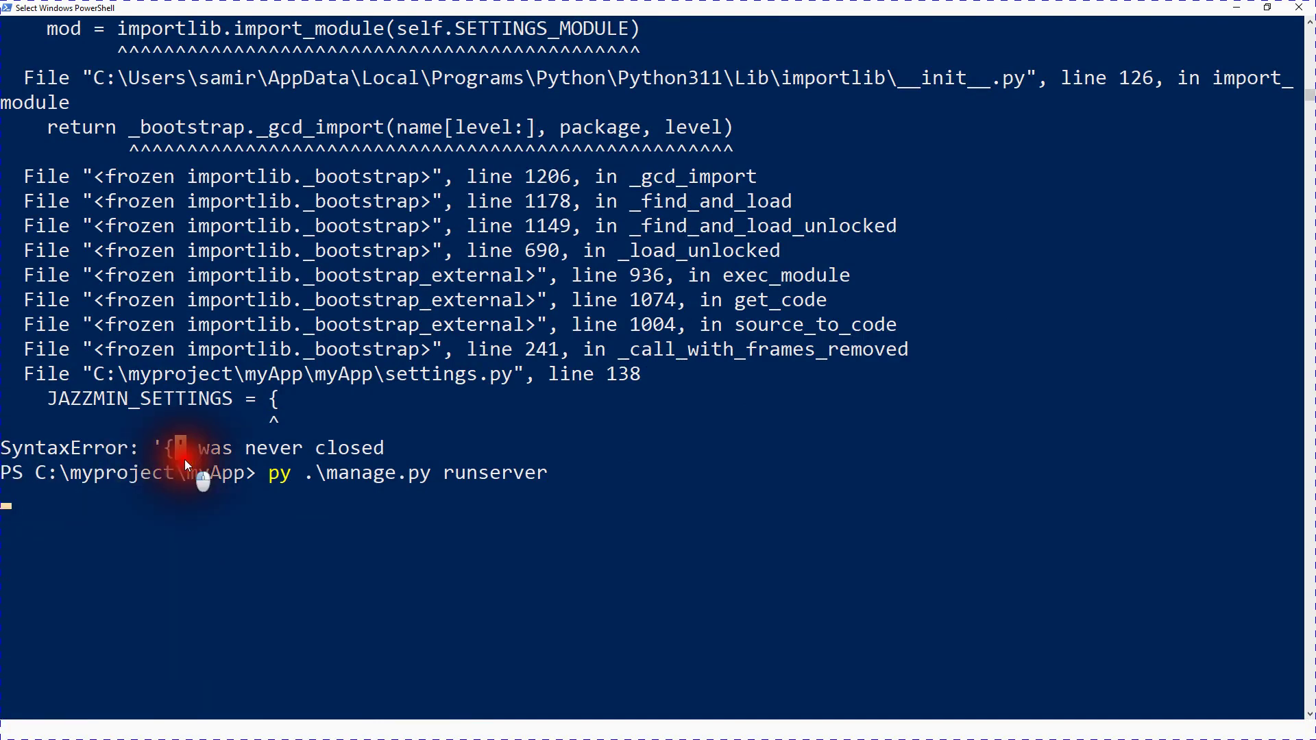
# Step: Reload the unreachable admin page, then clear the PowerShell console selection
pyautogui.press('super')
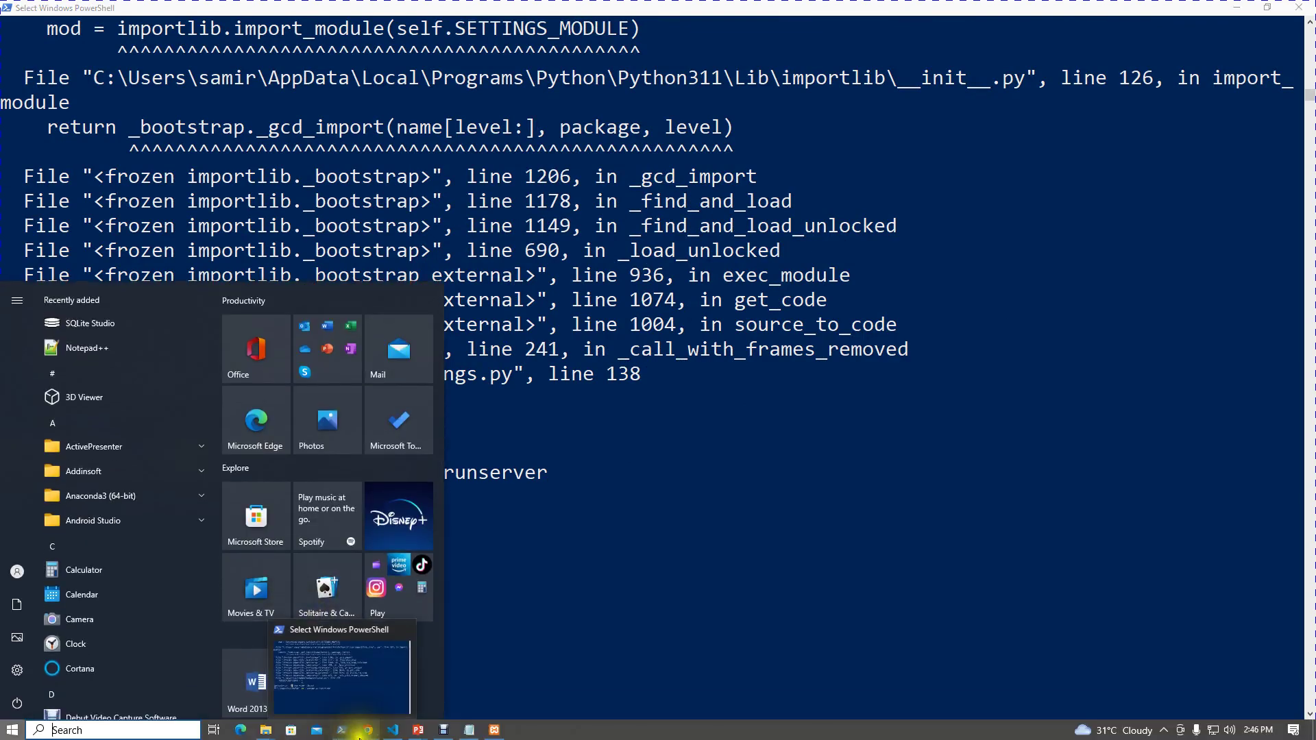
pyautogui.click(365, 732)
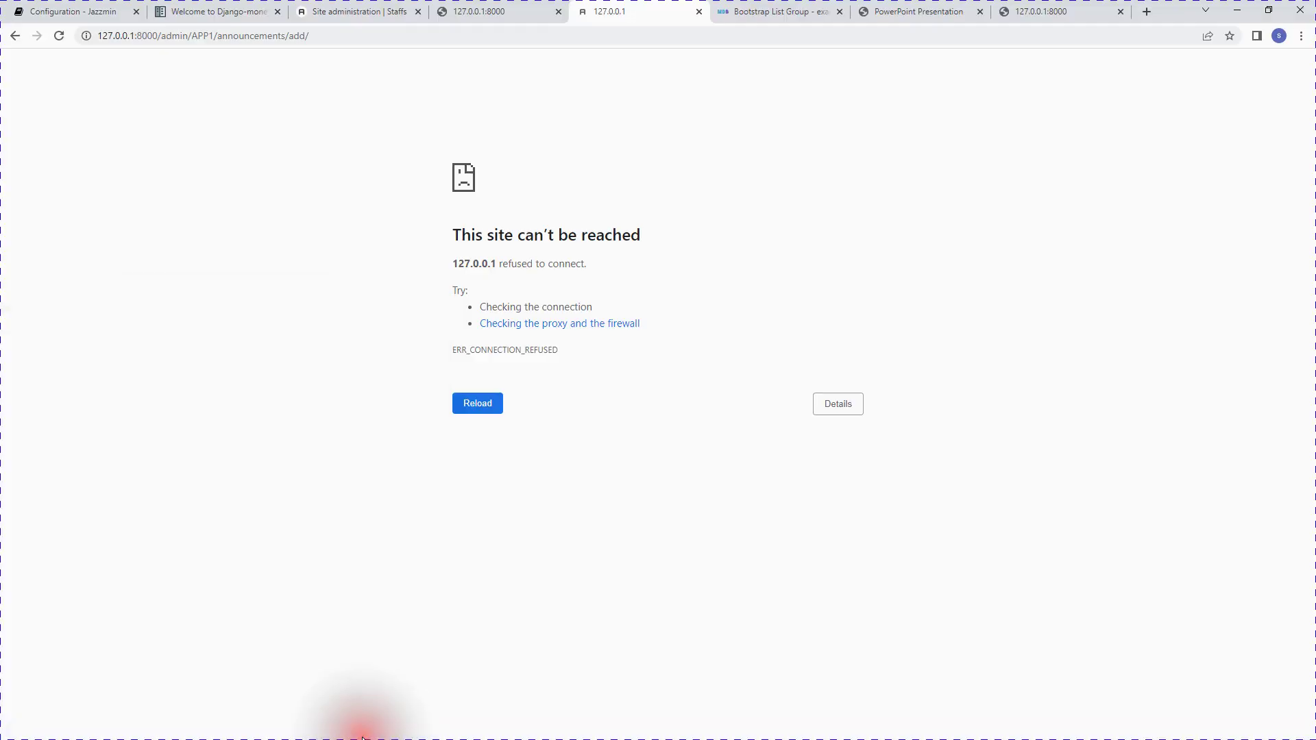
pyautogui.click(59, 38)
pyautogui.press('super')
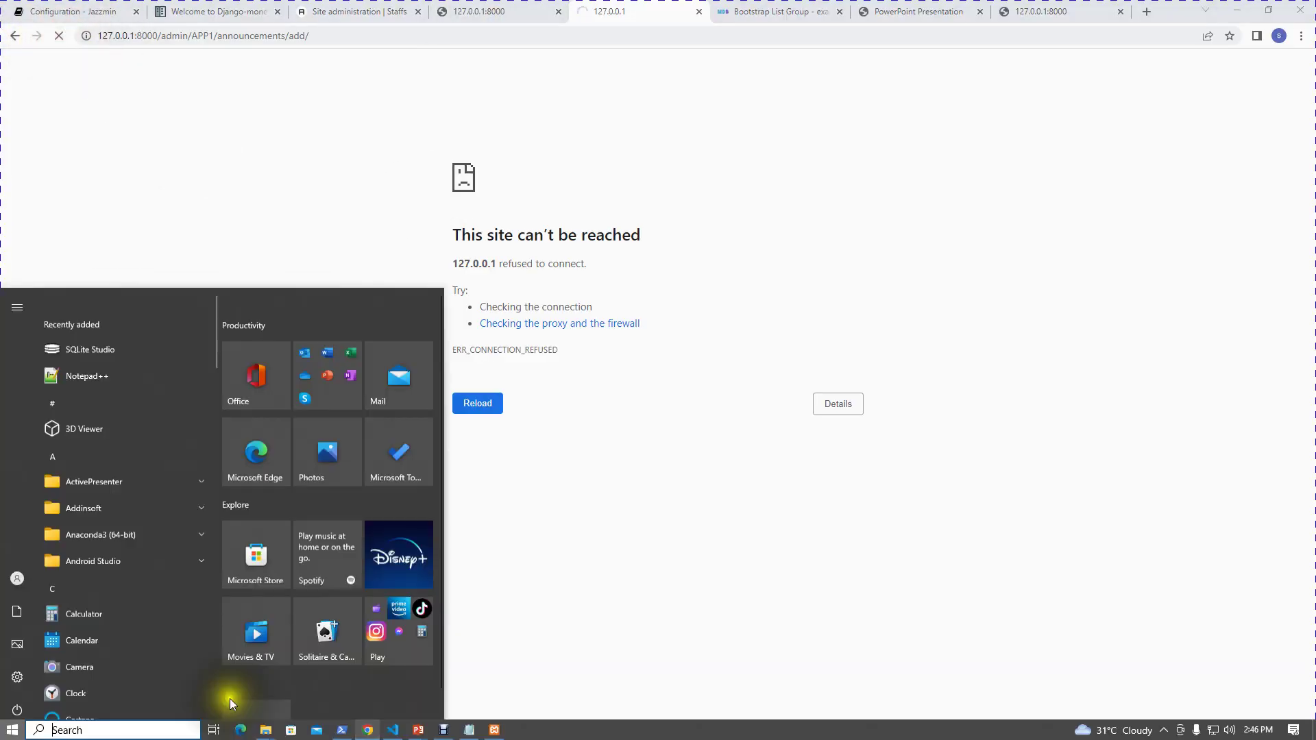
pyautogui.click(340, 725)
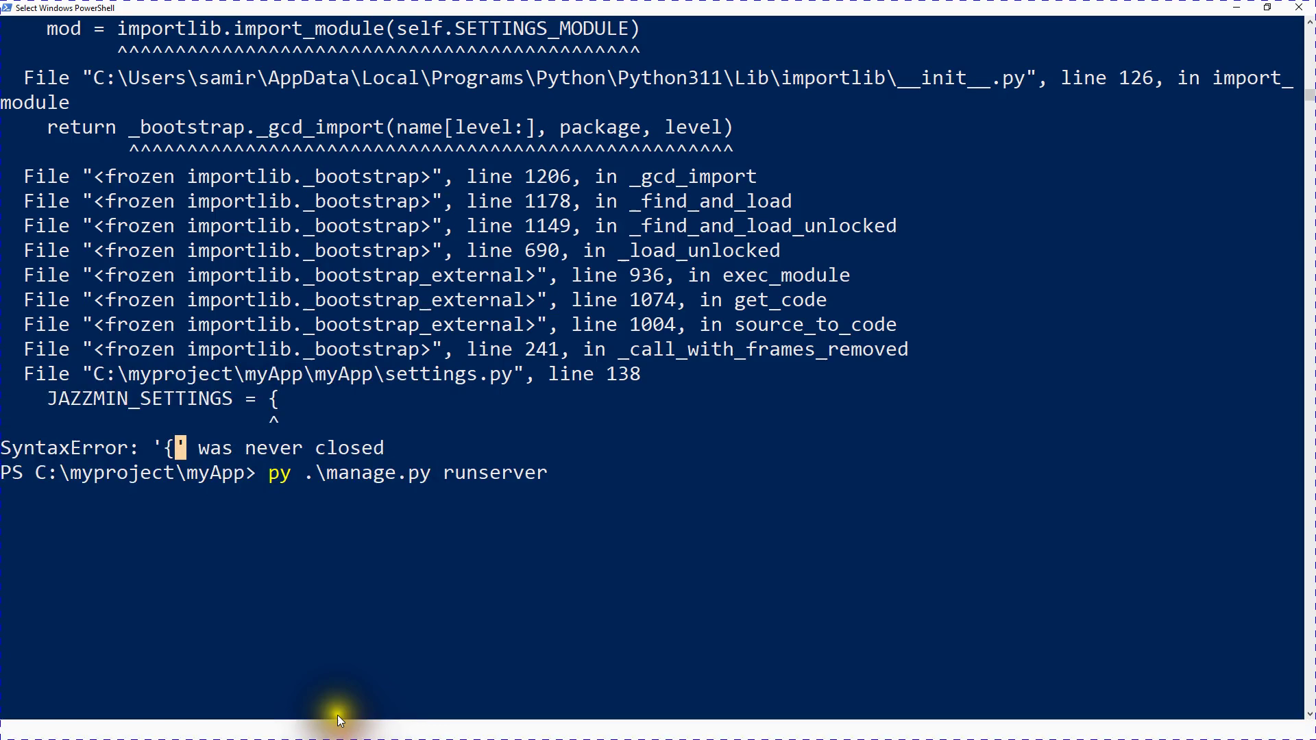
pyautogui.click(188, 493)
pyautogui.click(49, 501)
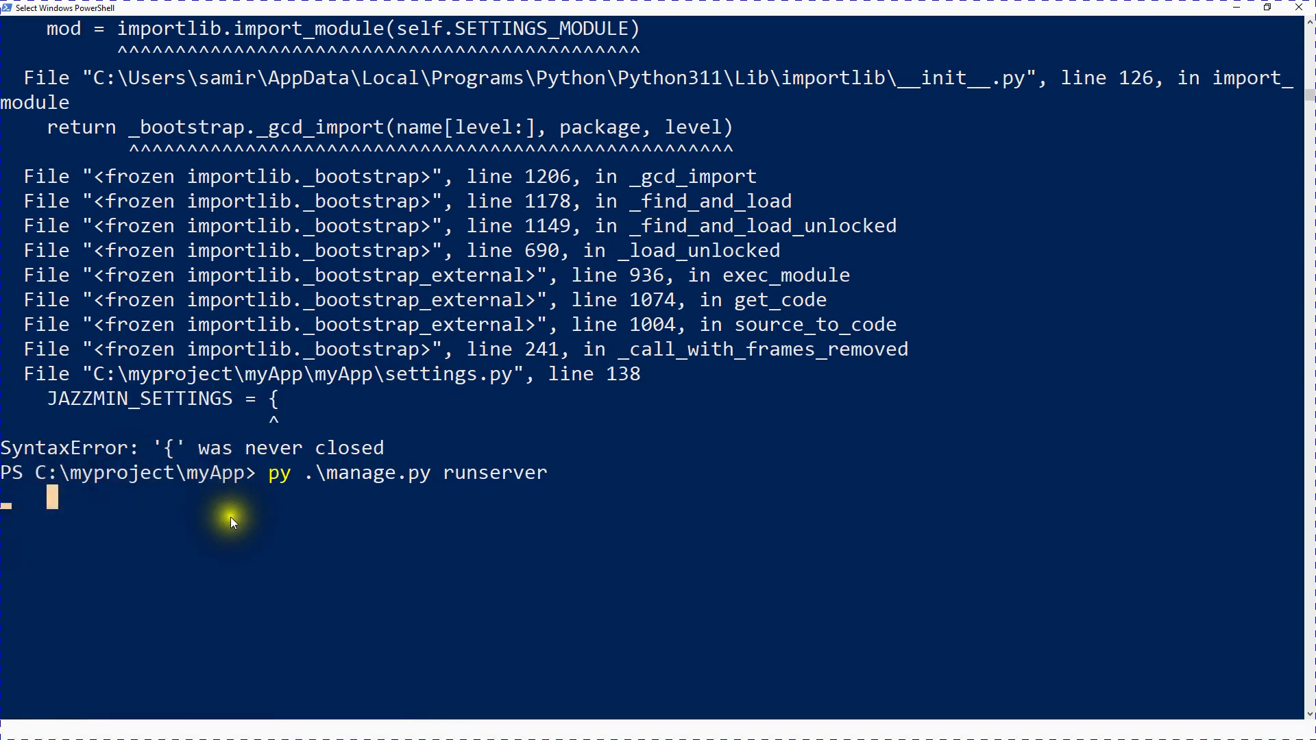
pyautogui.scroll(-4, 220, 541)
pyautogui.scroll(2, 215, 548)
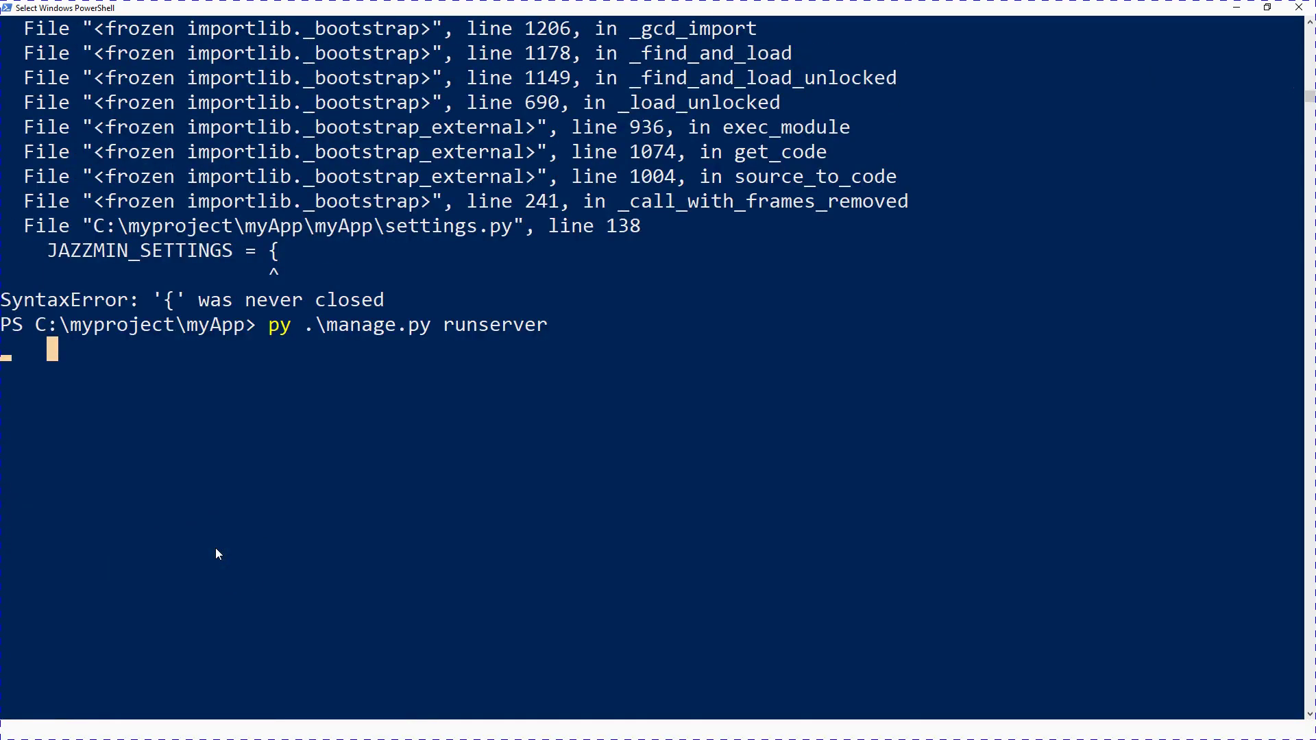
pyautogui.hotkey('alt', 'Tab')
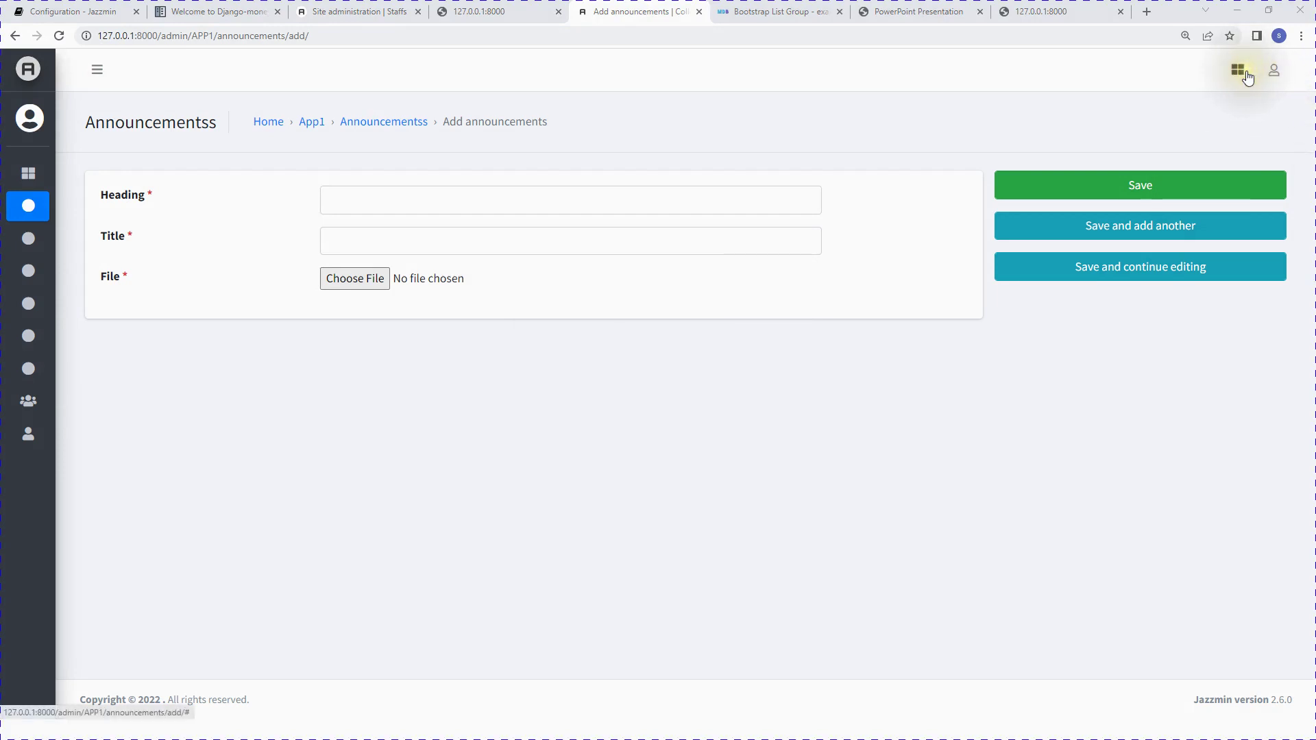
# Step: In the Jazzmin Customize panel, enable Small Text for NavBar and SideBar
pyautogui.click(1245, 74)
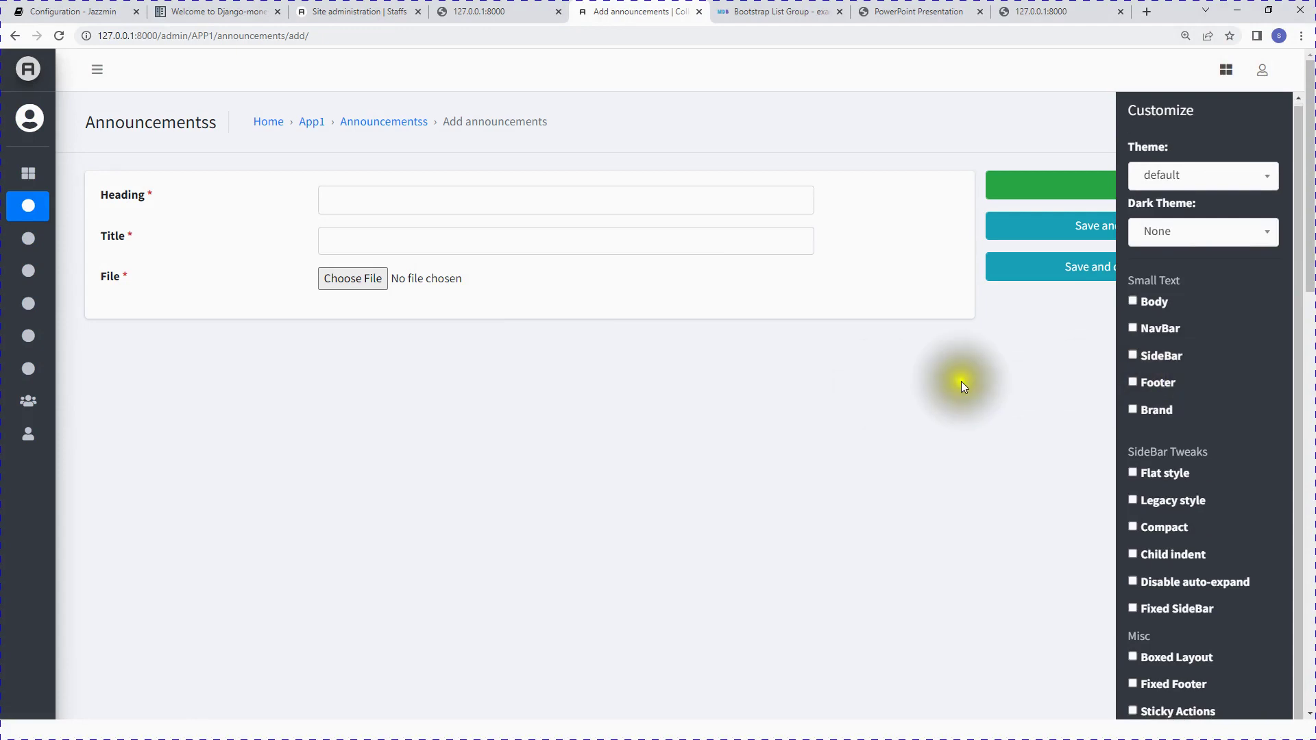
pyautogui.scroll(-4, 1177, 418)
pyautogui.scroll(-4, 1178, 418)
pyautogui.click(1165, 335)
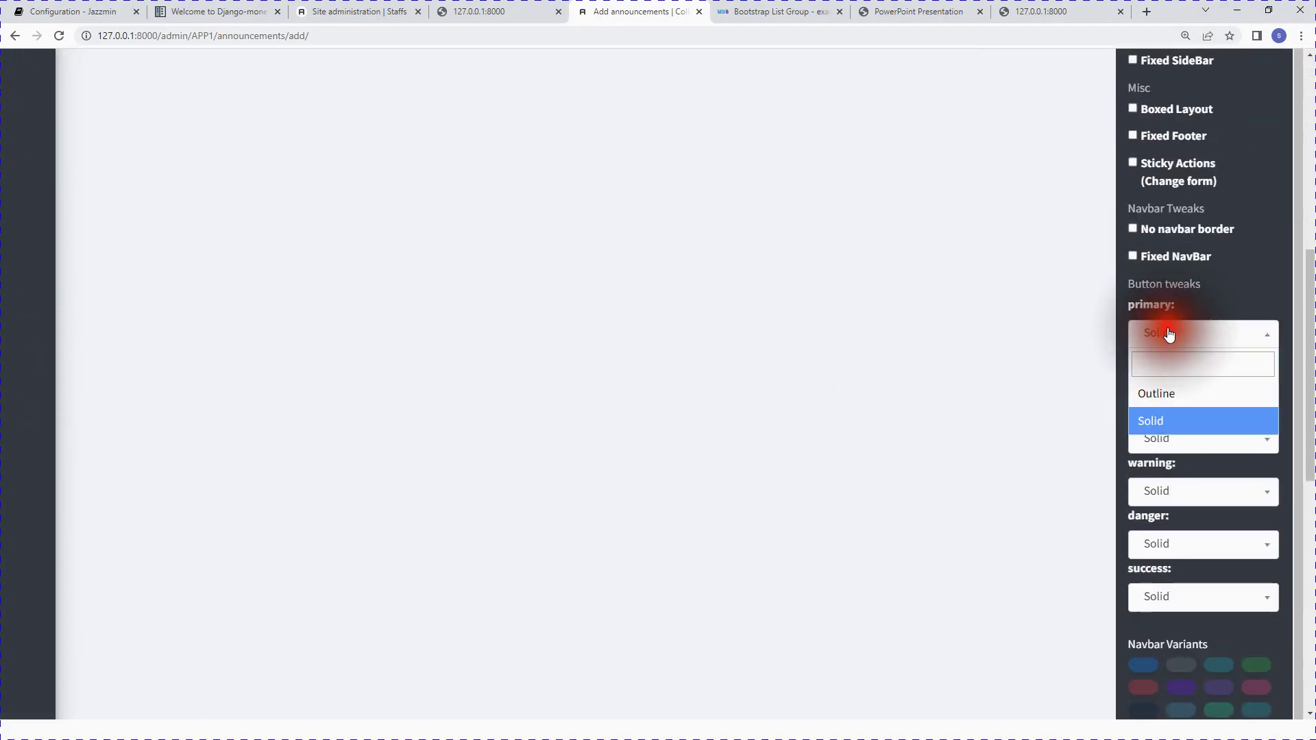
pyautogui.click(988, 393)
pyautogui.scroll(10, 1036, 420)
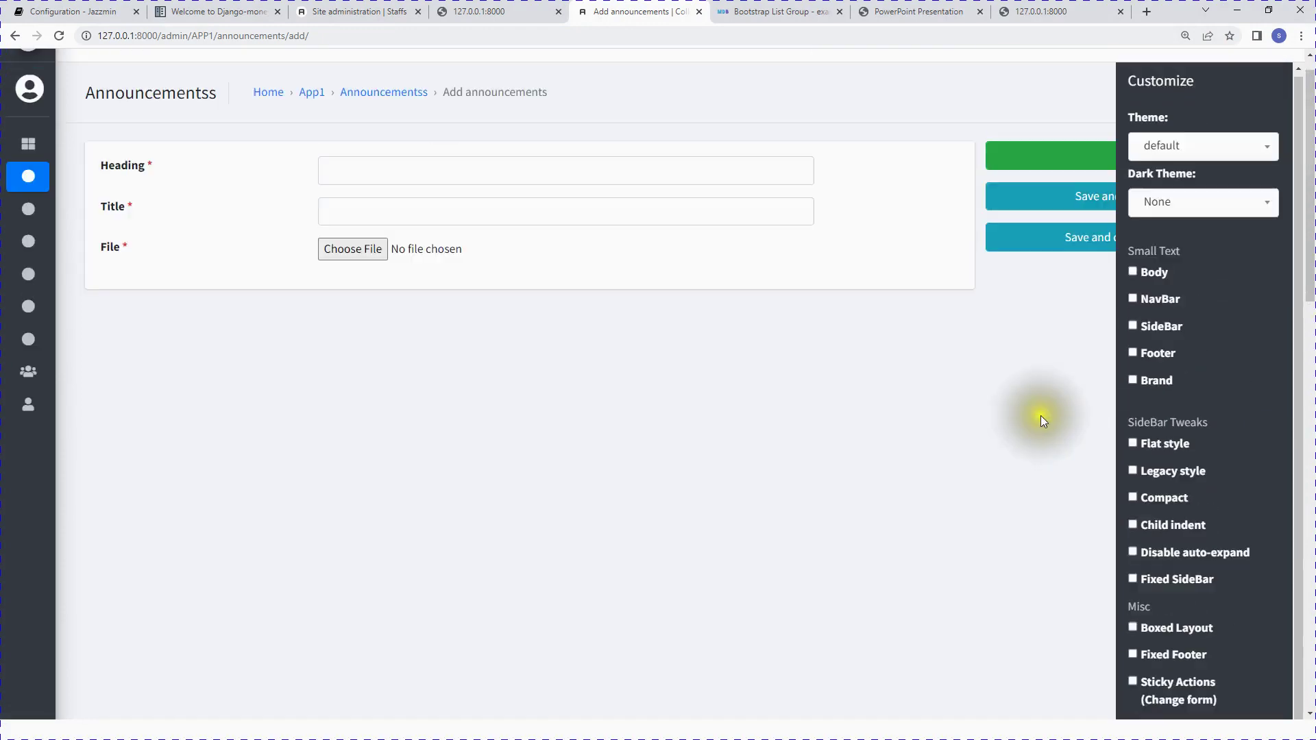
pyautogui.click(1128, 328)
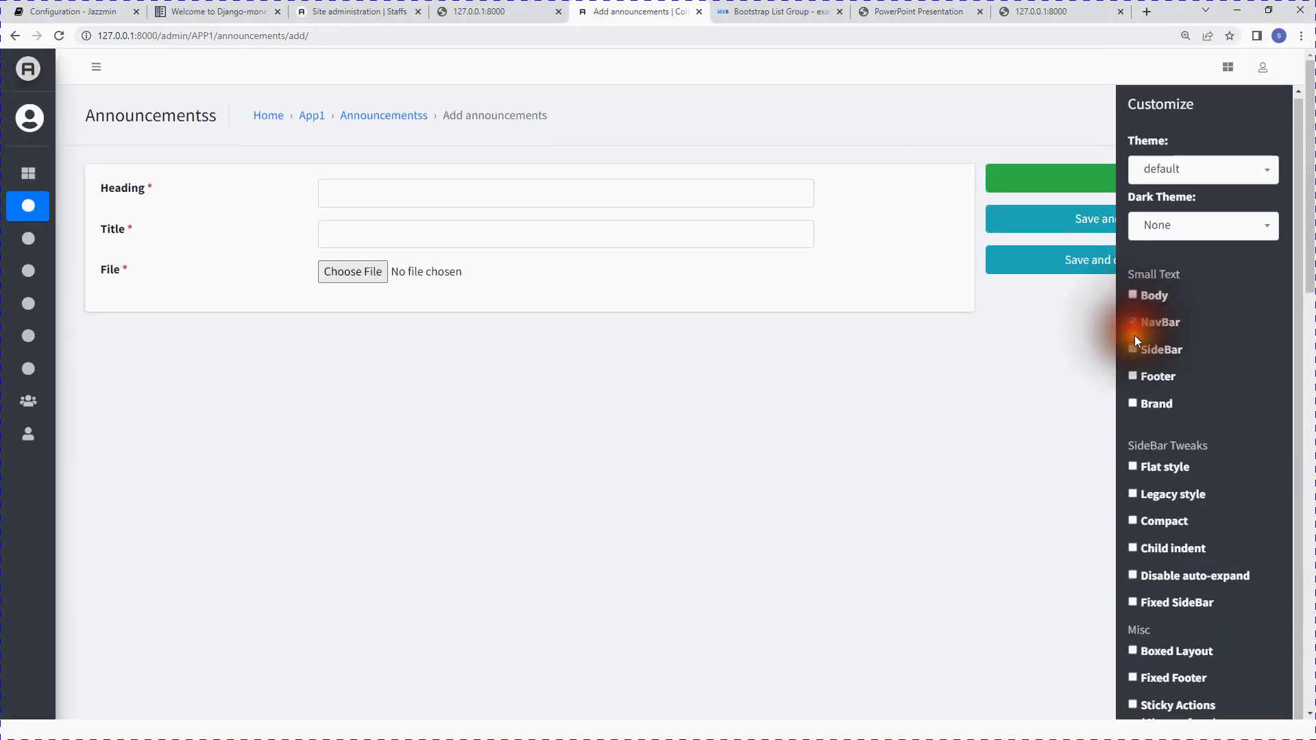
pyautogui.click(1133, 350)
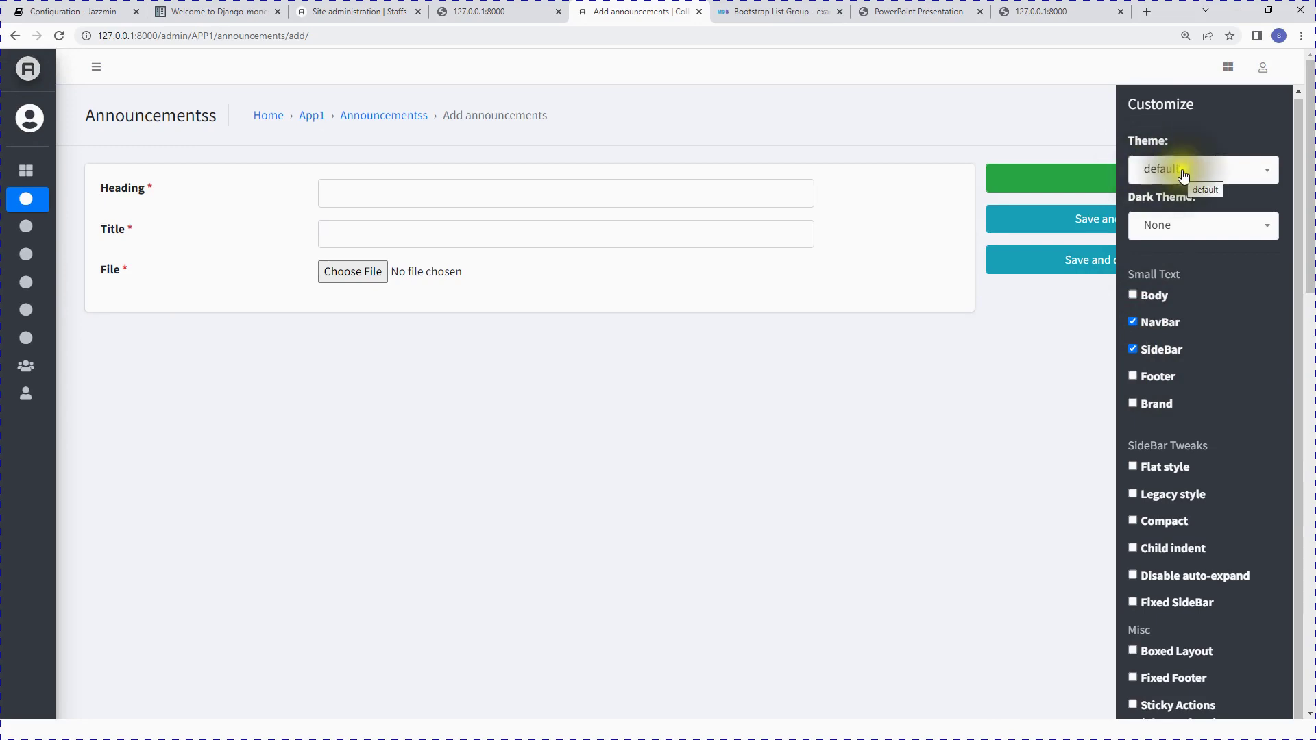
# Step: Try the cerulean theme, then switch to cosmo
pyautogui.scroll(-1, 1269, 508)
pyautogui.scroll(1, 1267, 507)
pyautogui.click(1148, 168)
pyautogui.click(1189, 260)
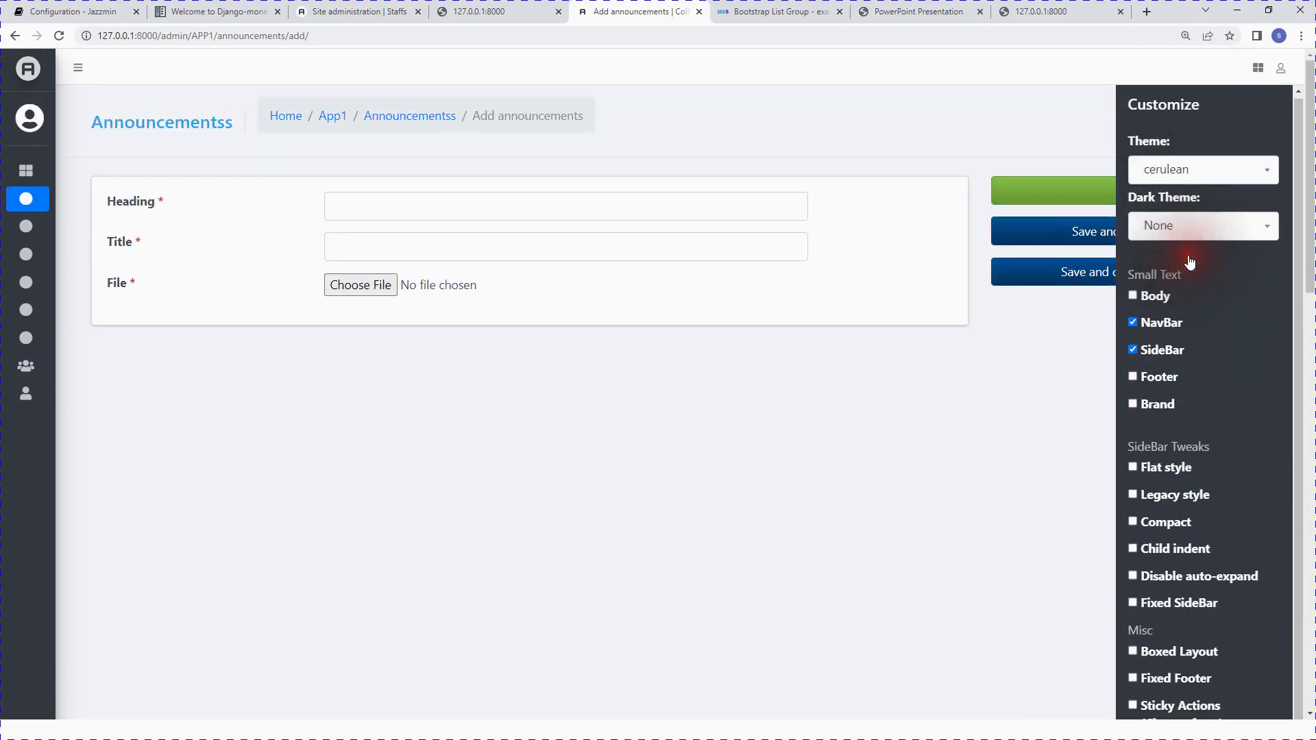
pyautogui.moveTo(8, 170)
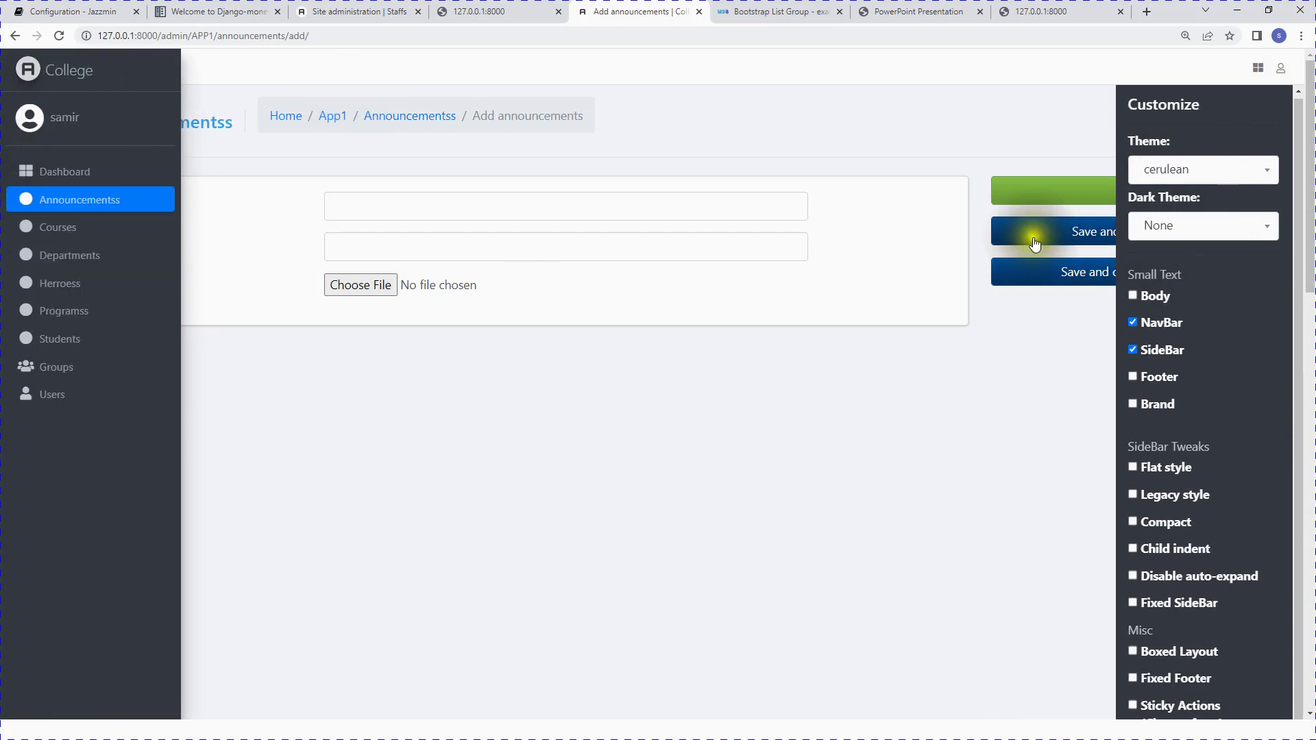
pyautogui.click(1199, 171)
pyautogui.click(1166, 287)
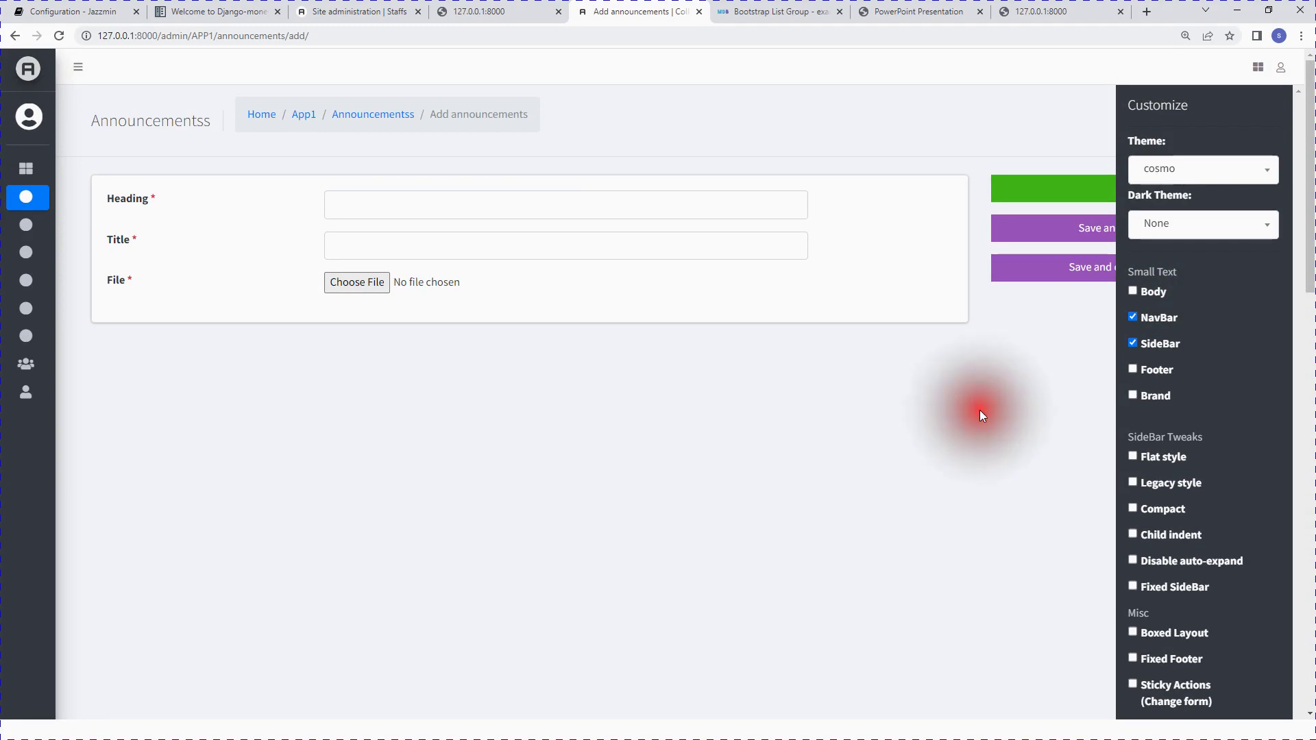
# Step: Switch the admin theme to dark cyborg and reopen the theme list
pyautogui.click(1257, 69)
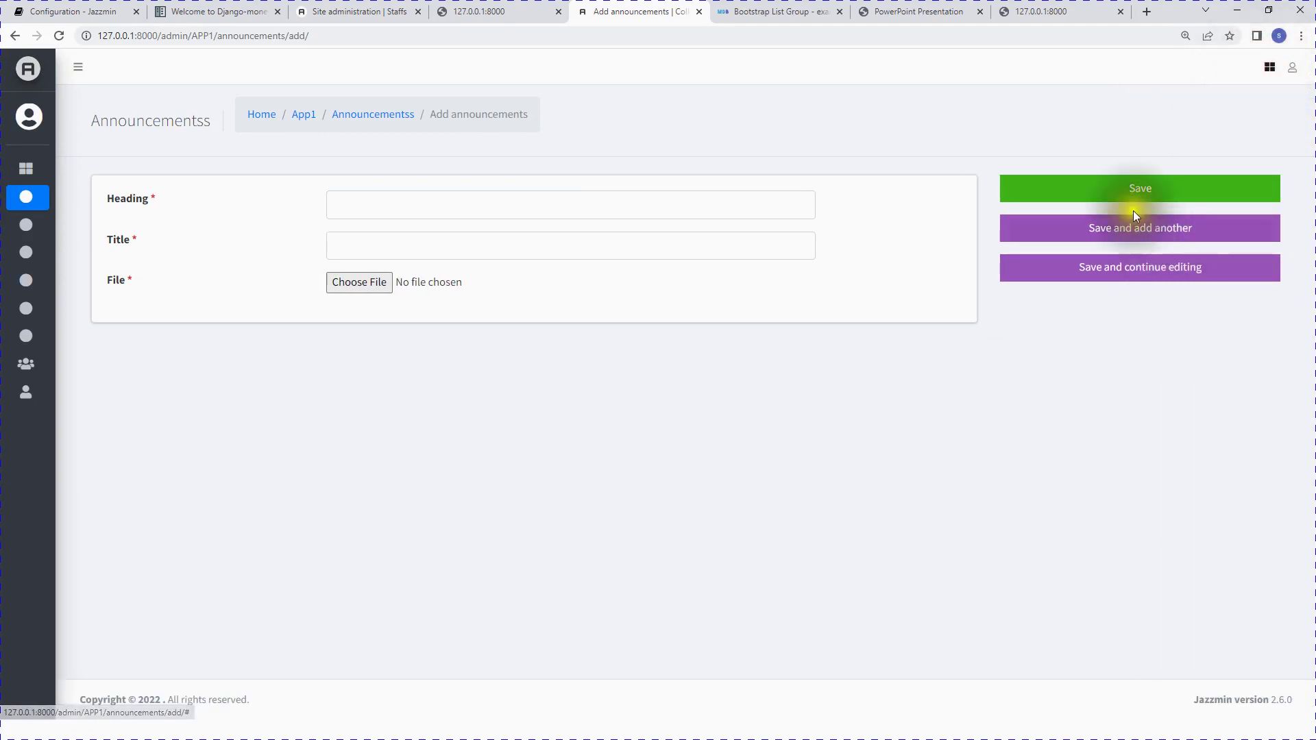
pyautogui.click(1263, 74)
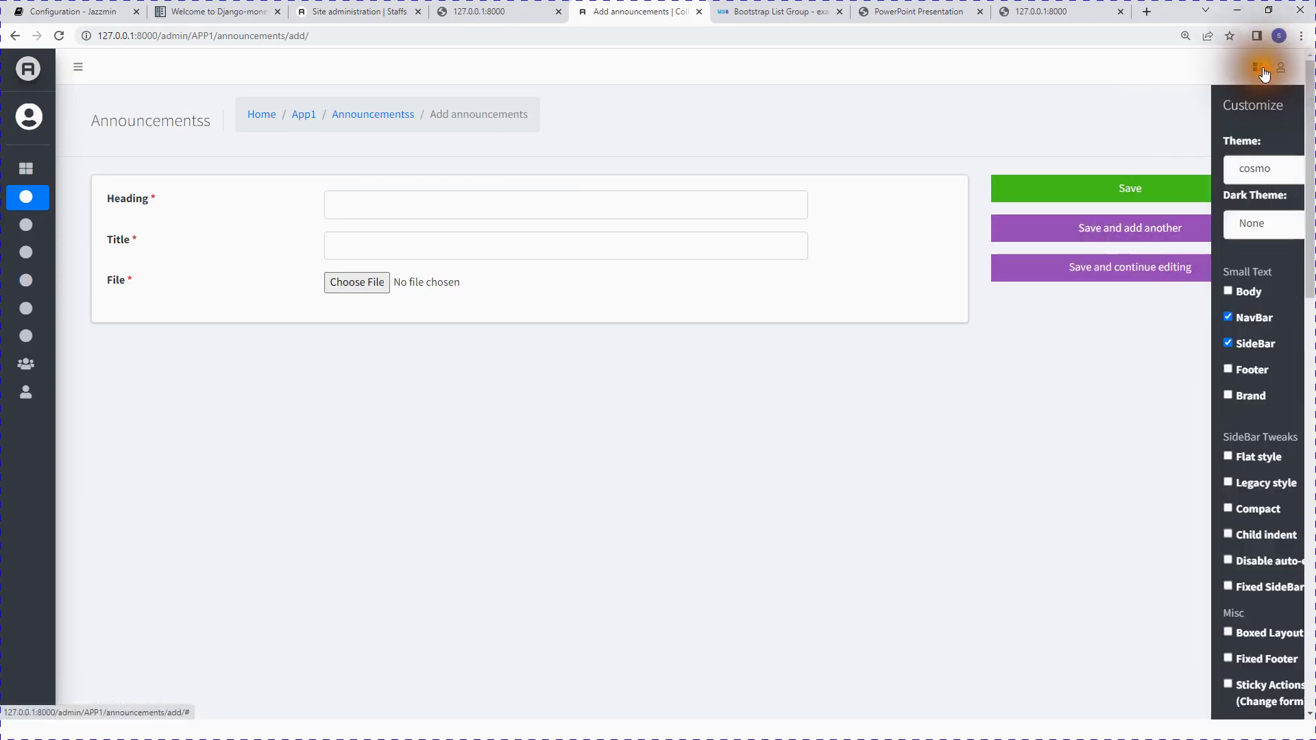
pyautogui.click(1254, 168)
pyautogui.click(1158, 305)
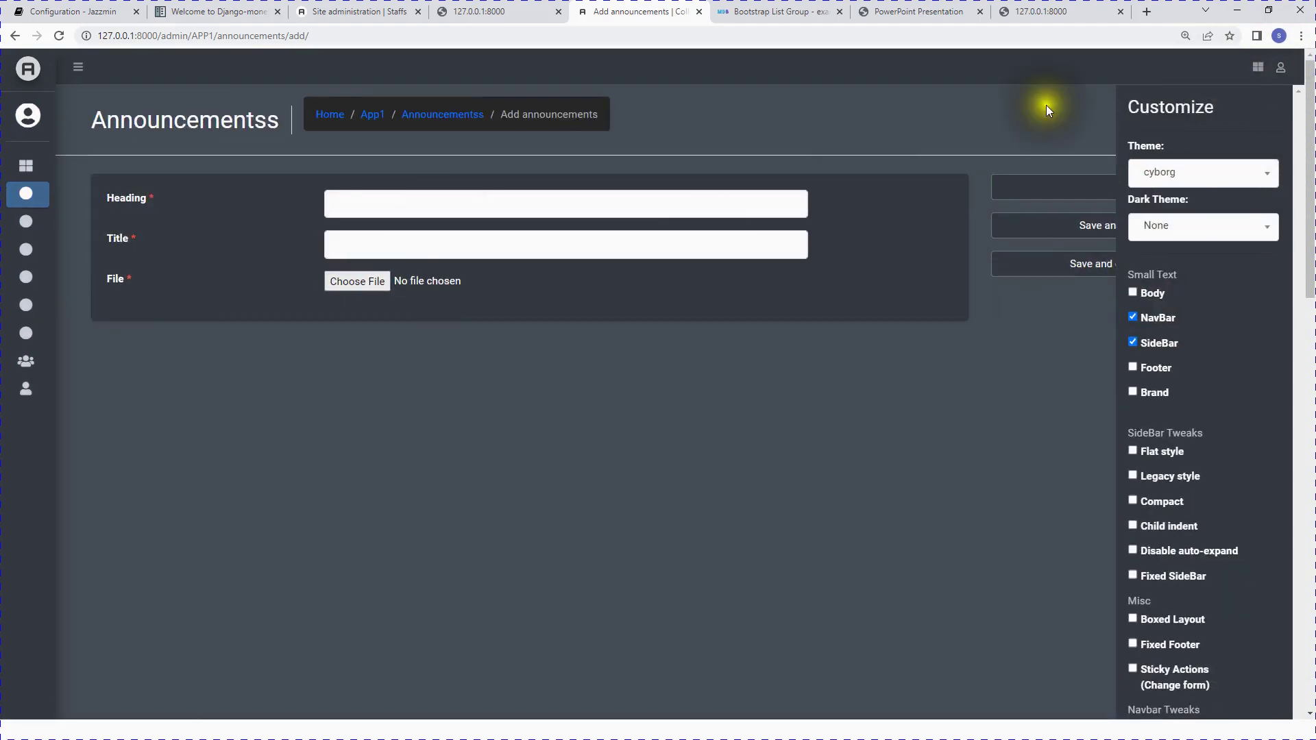
pyautogui.click(1259, 71)
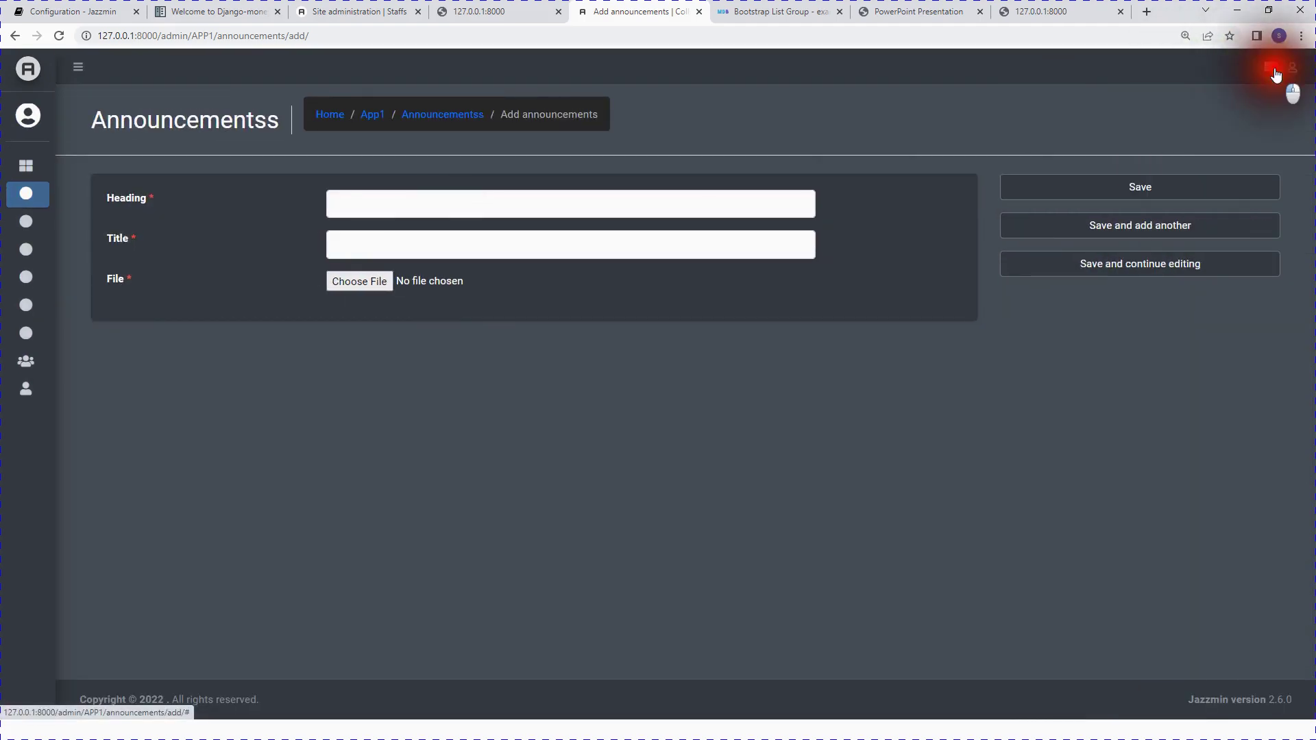
pyautogui.click(1264, 75)
pyautogui.click(1192, 175)
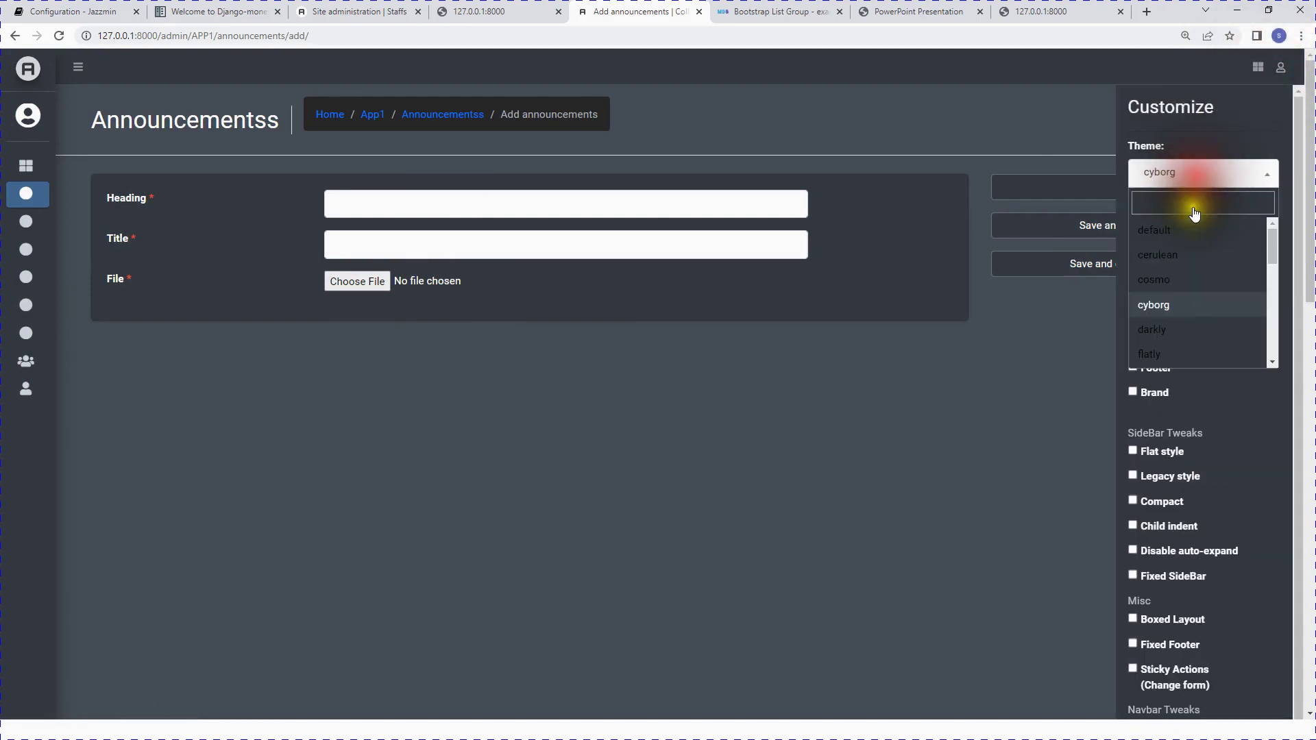
pyautogui.scroll(-2, 1178, 335)
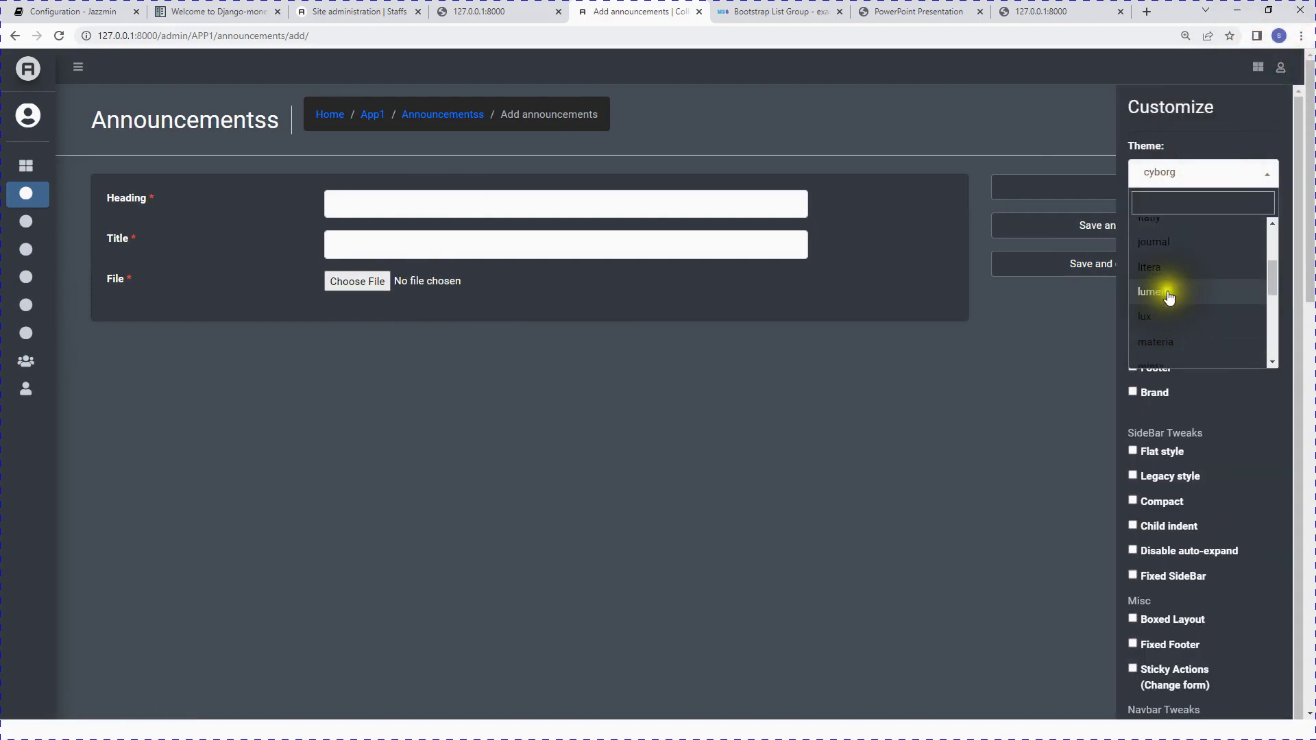
# Step: Apply the lumen theme with a teal top navbar
pyautogui.click(1168, 294)
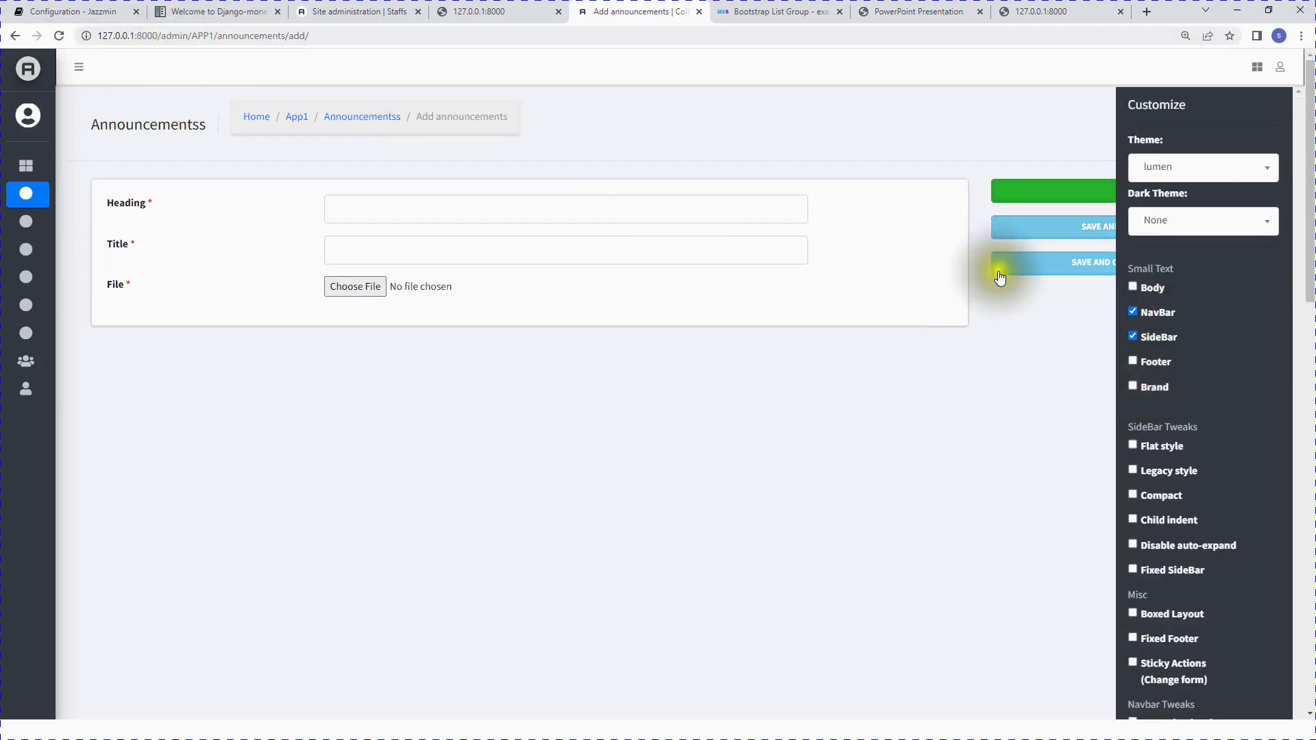
pyautogui.scroll(-15, 1205, 520)
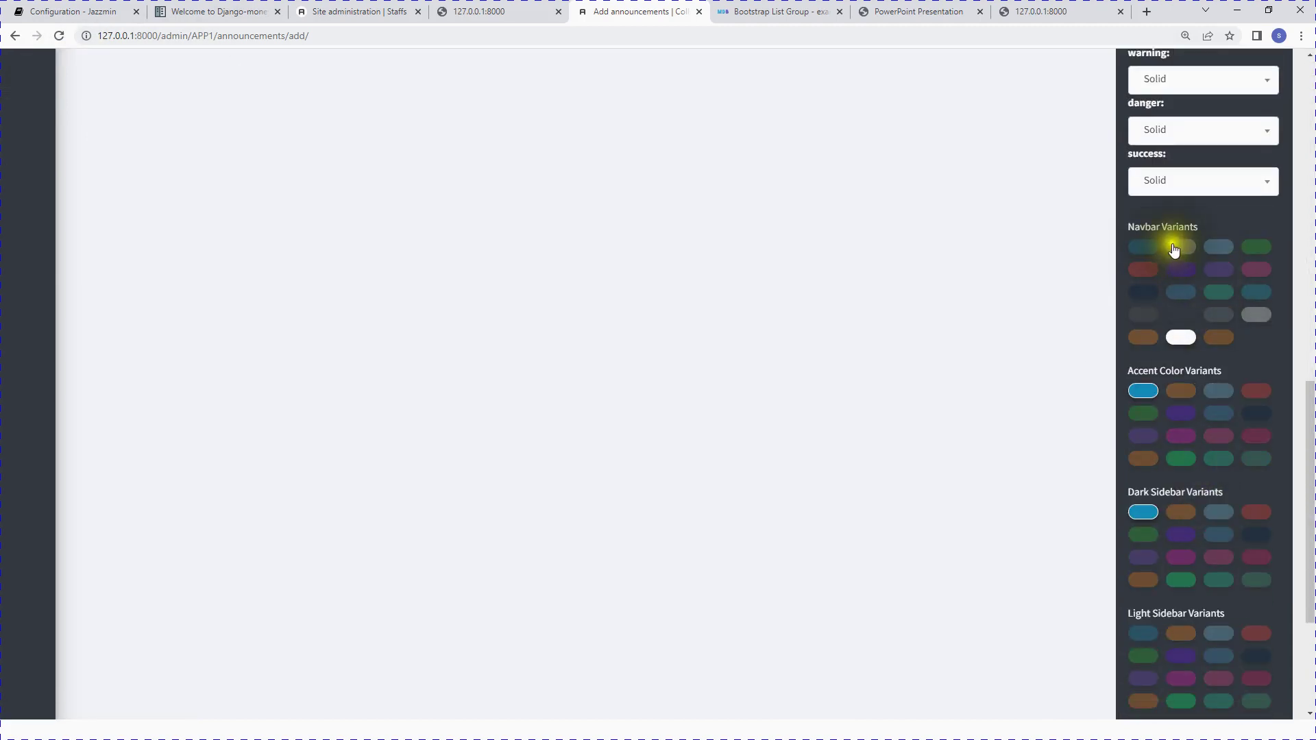
pyautogui.click(1232, 299)
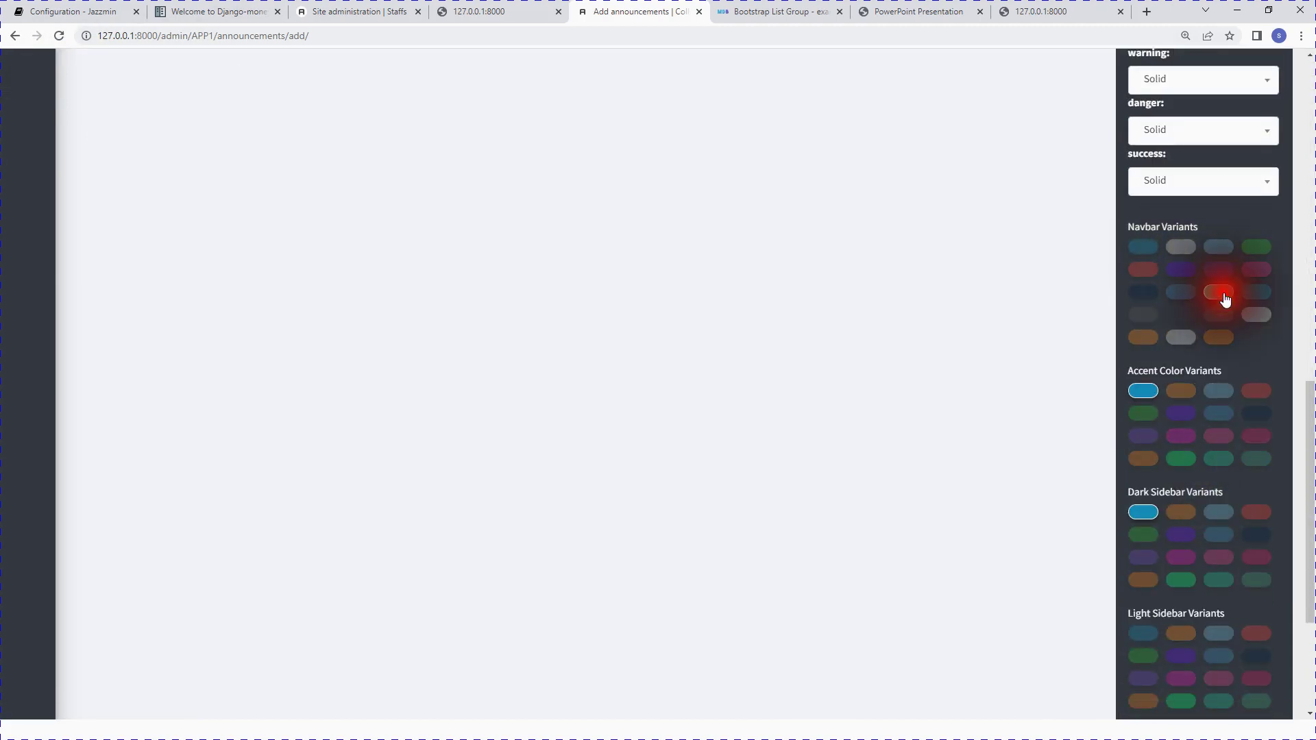
pyautogui.scroll(15, 655, 334)
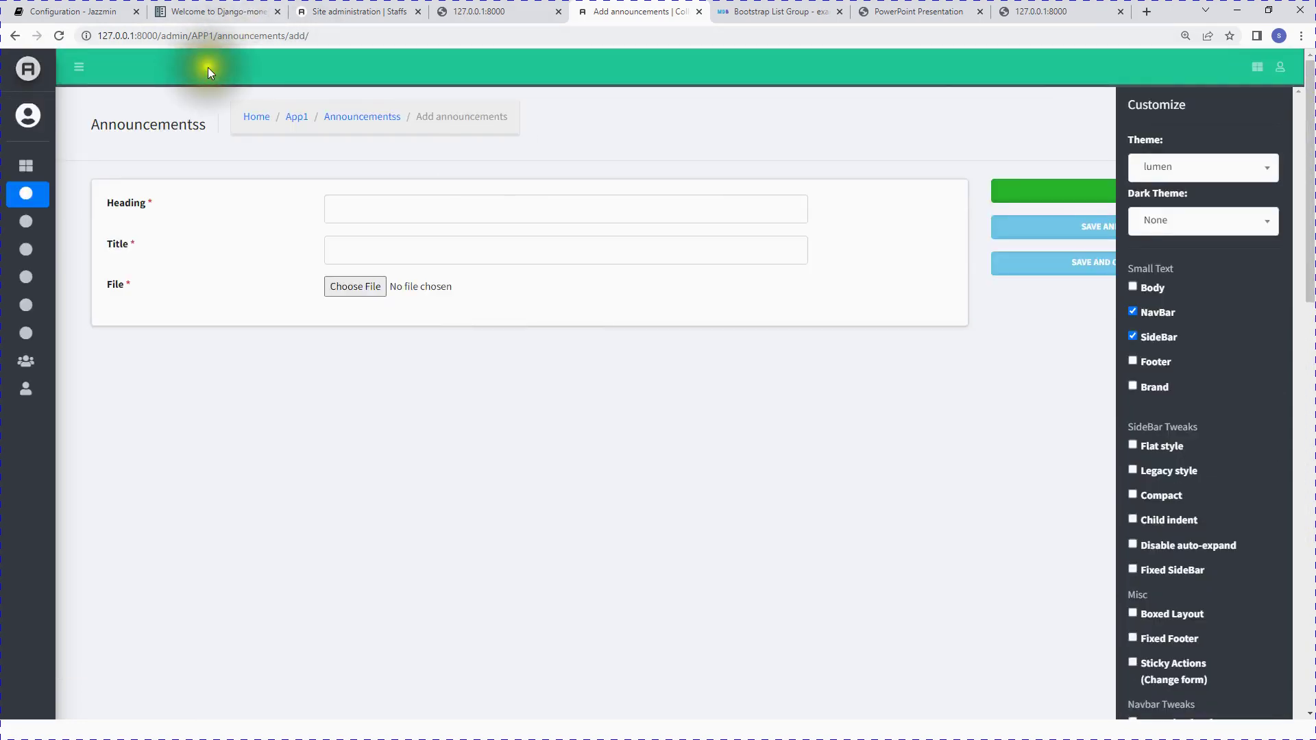
pyautogui.scroll(-15, 1096, 470)
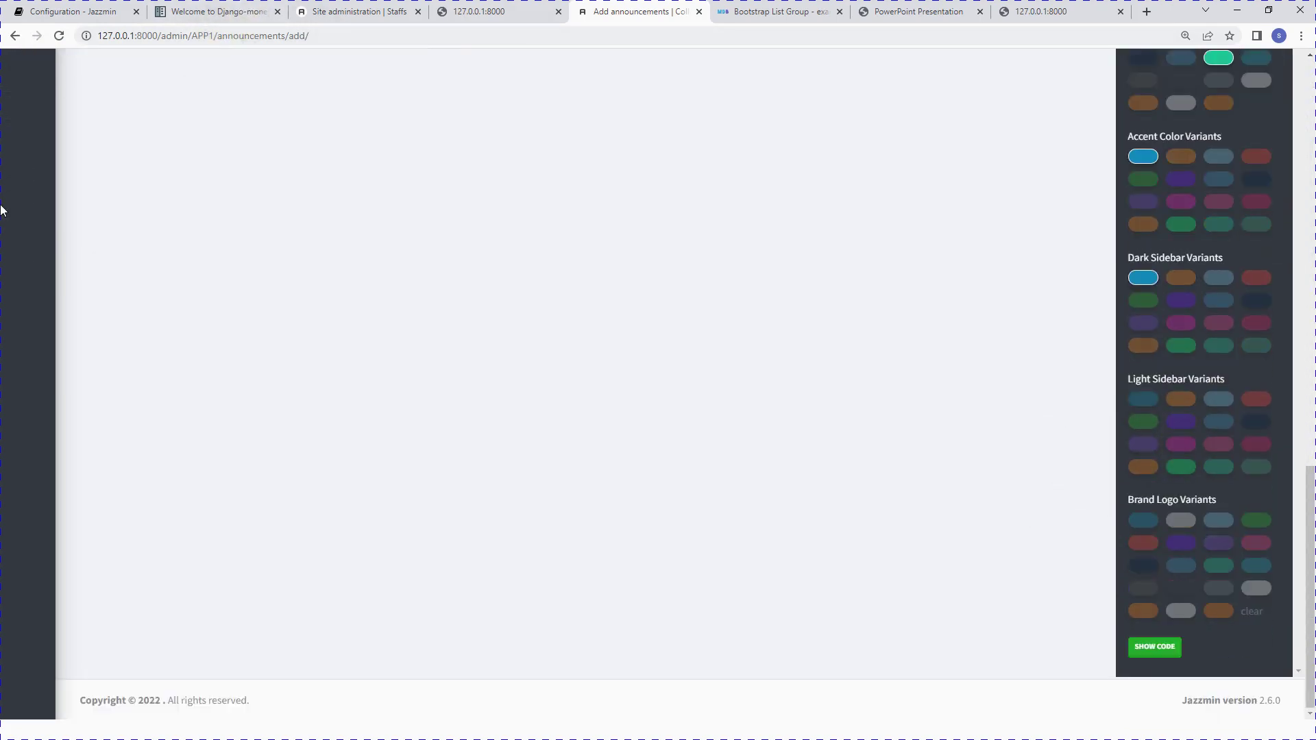
pyautogui.scroll(15, 217, 323)
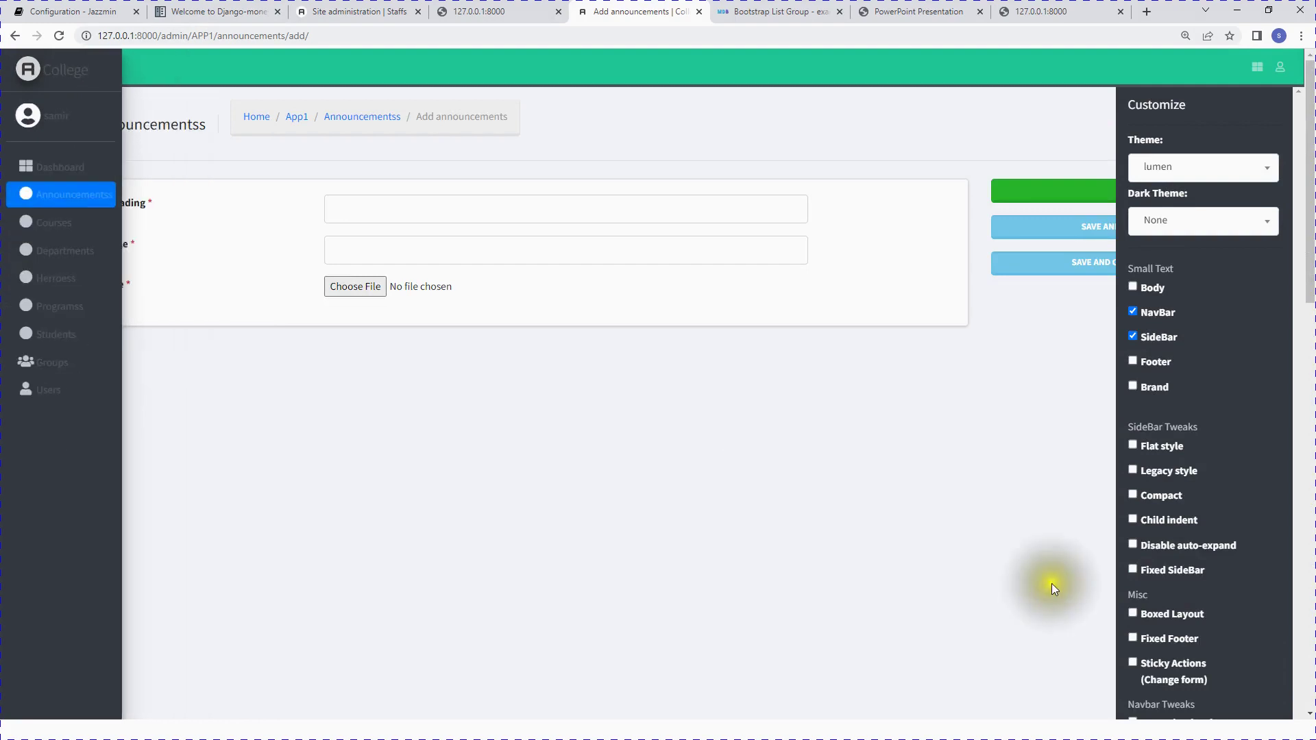
pyautogui.scroll(-15, 1219, 522)
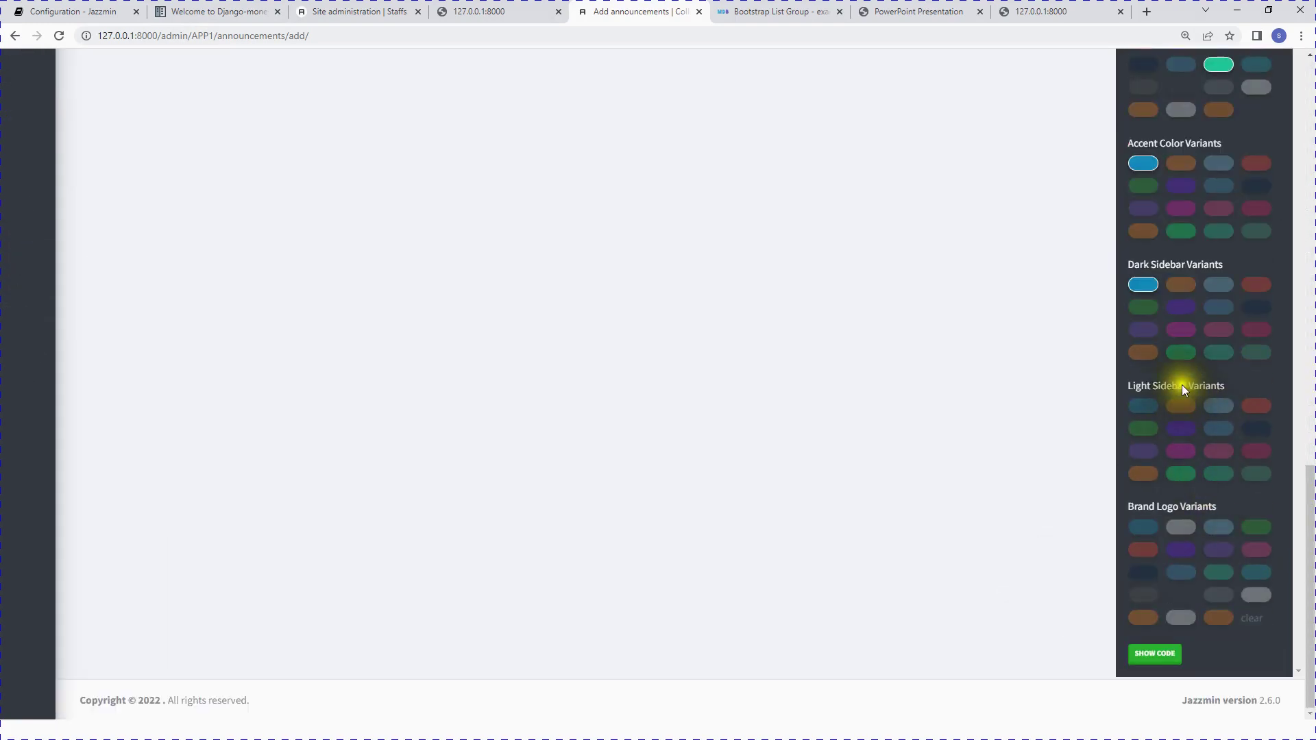
pyautogui.scroll(15, 465, 367)
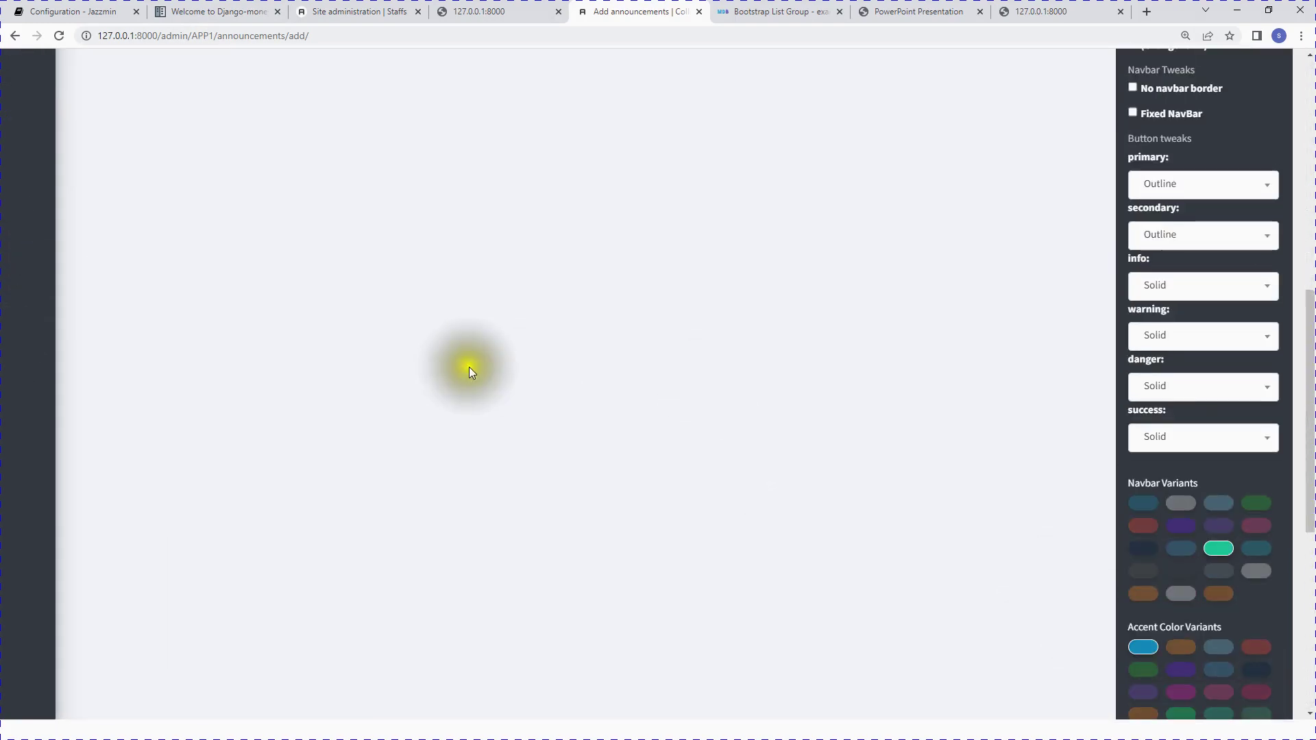
pyautogui.scroll(-5, 906, 470)
pyautogui.scroll(-12, 1204, 564)
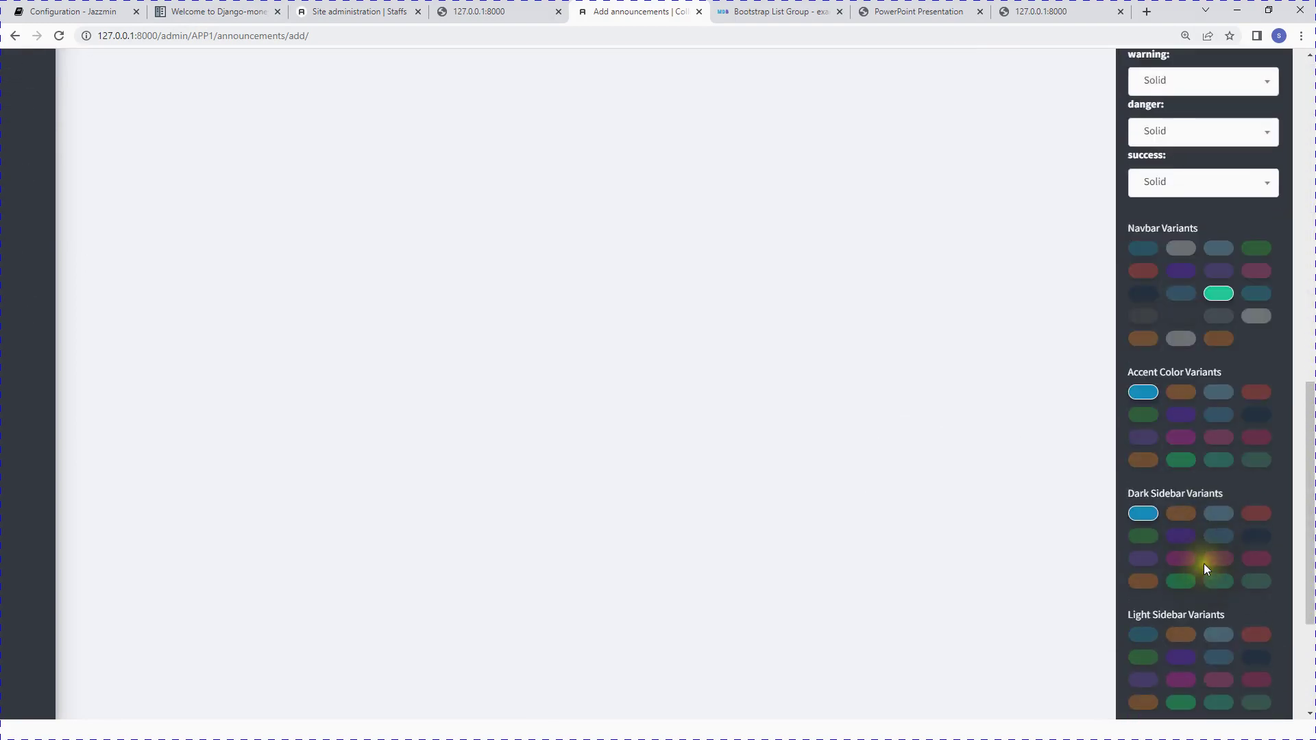
# Step: Copy the generated JAZZMIN_UI_TWEAKS code from Show Code
pyautogui.click(1161, 656)
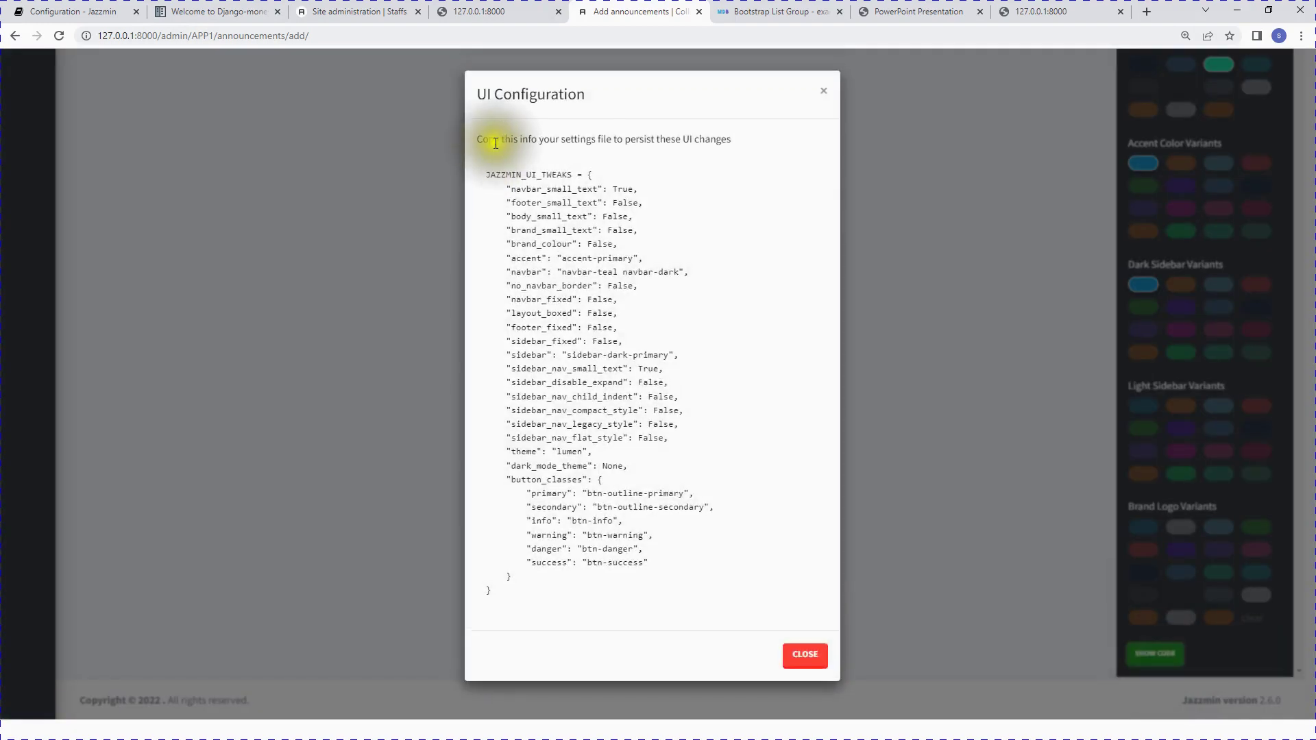
pyautogui.moveTo(484, 174); pyautogui.dragTo(563, 624)
pyautogui.hotkey('ctrl', 'c')
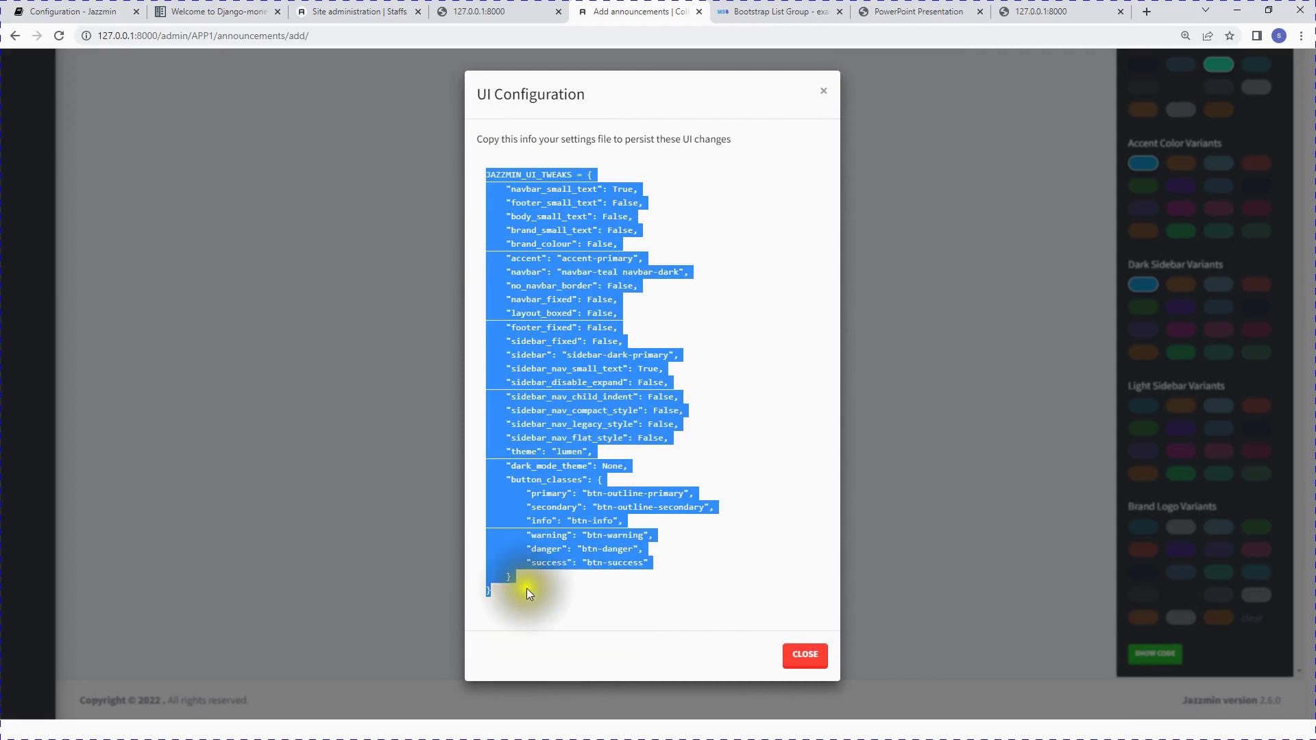
pyautogui.press('super')
pyautogui.click(400, 713)
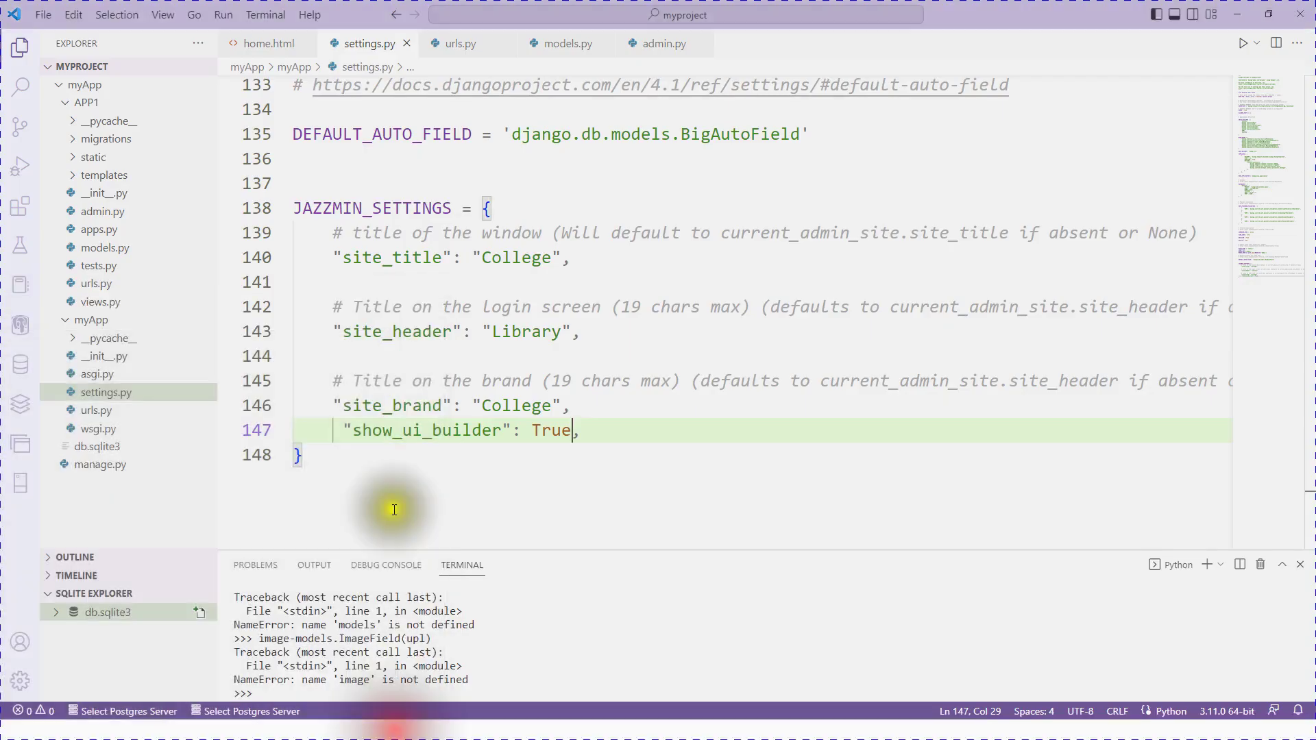
# Step: Paste the JAZZMIN_UI_TWEAKS block at line 151, below JAZZMIN_SETTINGS, ending at line 181
pyautogui.scroll(-1, 423, 473)
pyautogui.click(321, 377)
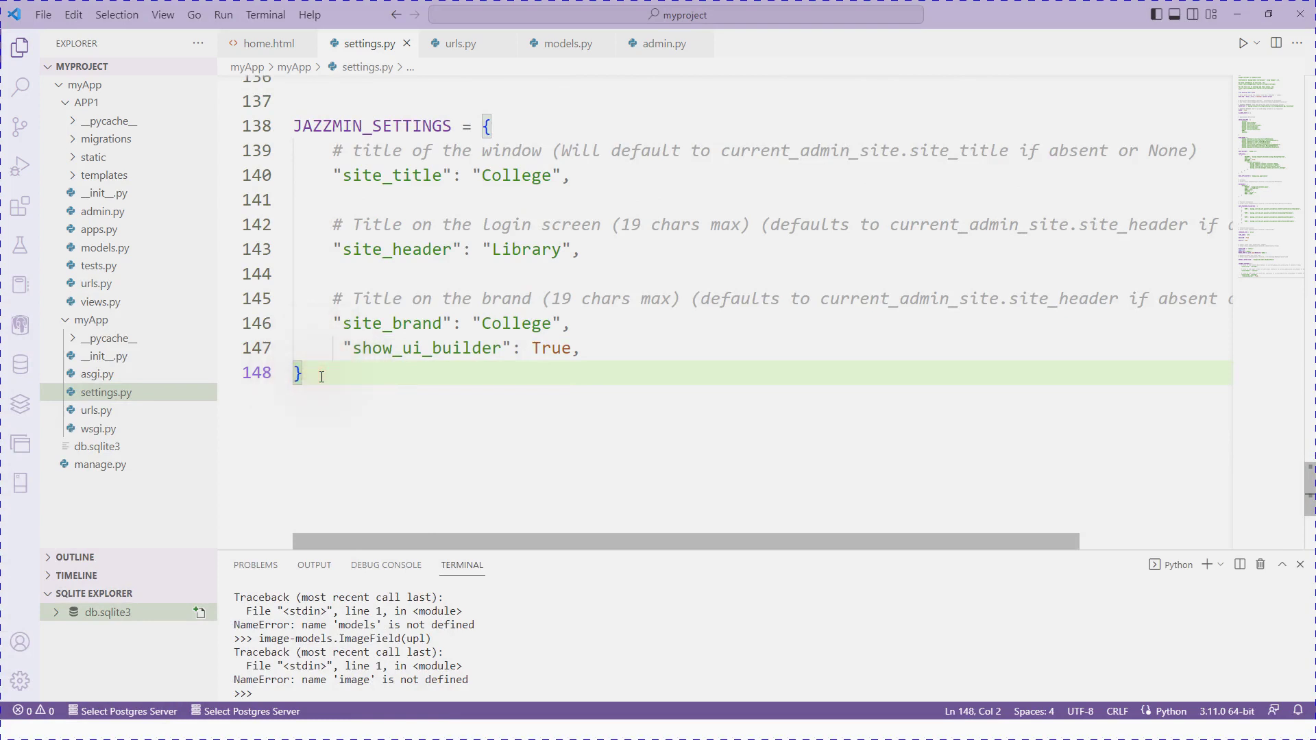
pyautogui.press('Return')
pyautogui.press('Return')
pyautogui.press('Return')
pyautogui.scroll(-5, 329, 383)
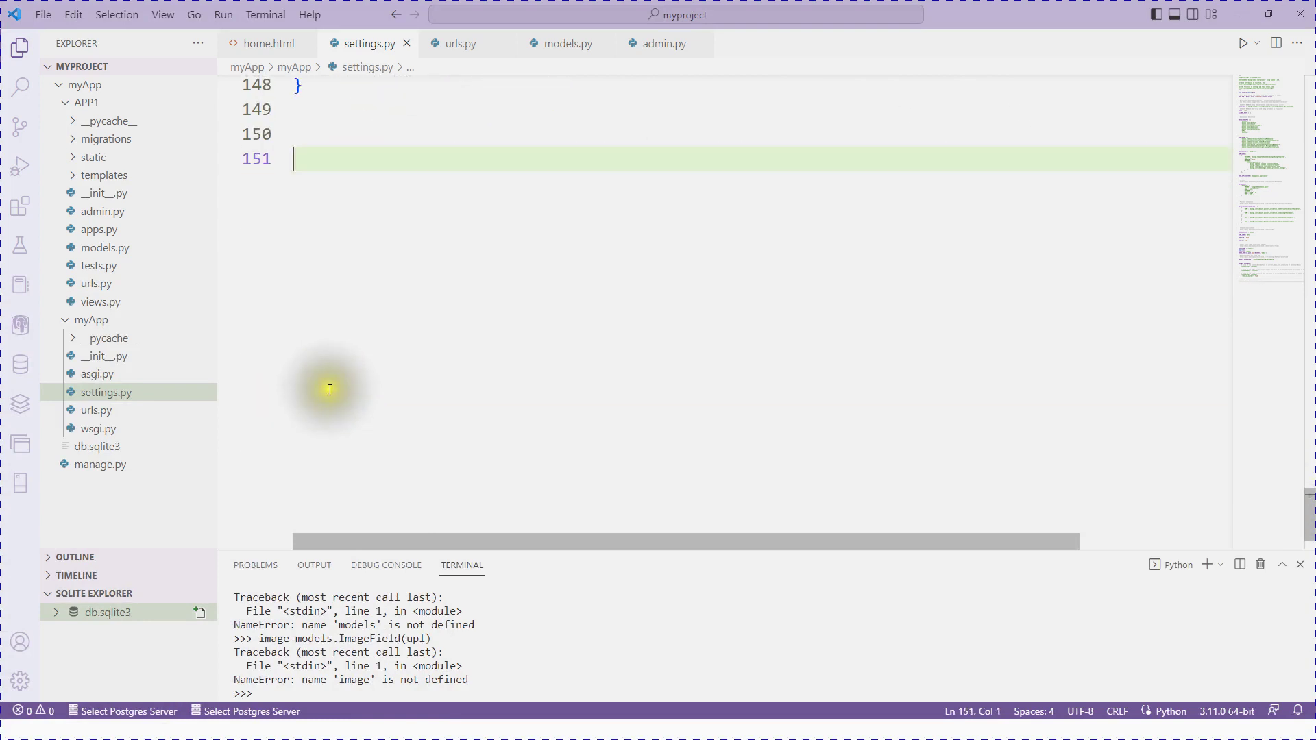
pyautogui.click(324, 282)
pyautogui.scroll(2, 343, 285)
pyautogui.hotkey('ctrl', 'v')
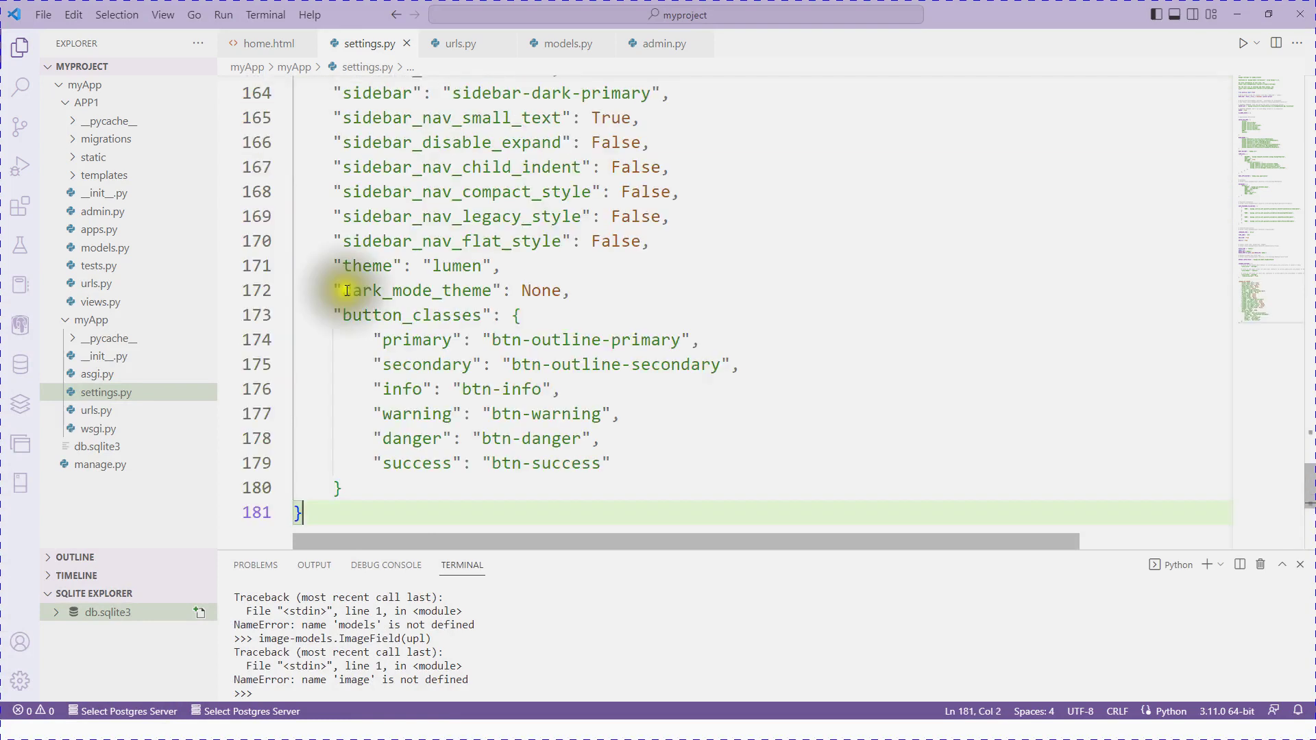
pyautogui.scroll(8, 528, 270)
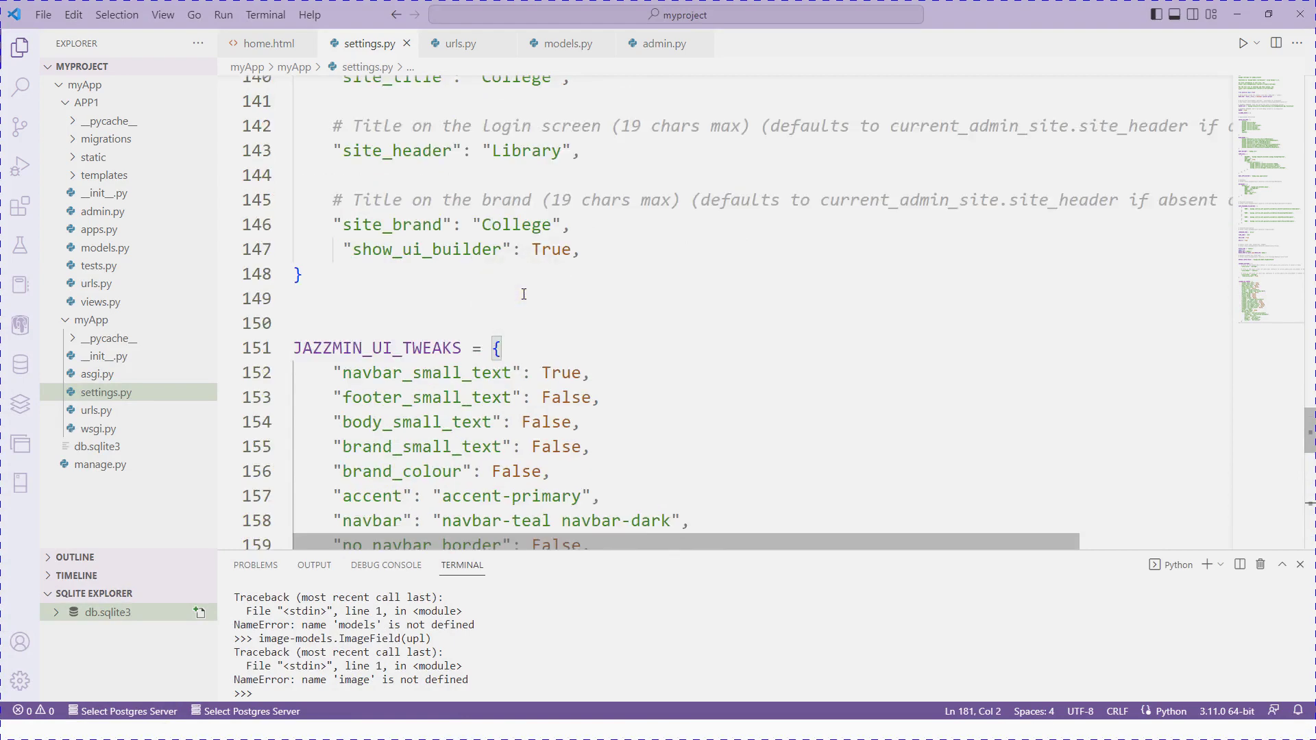
pyautogui.press('super')
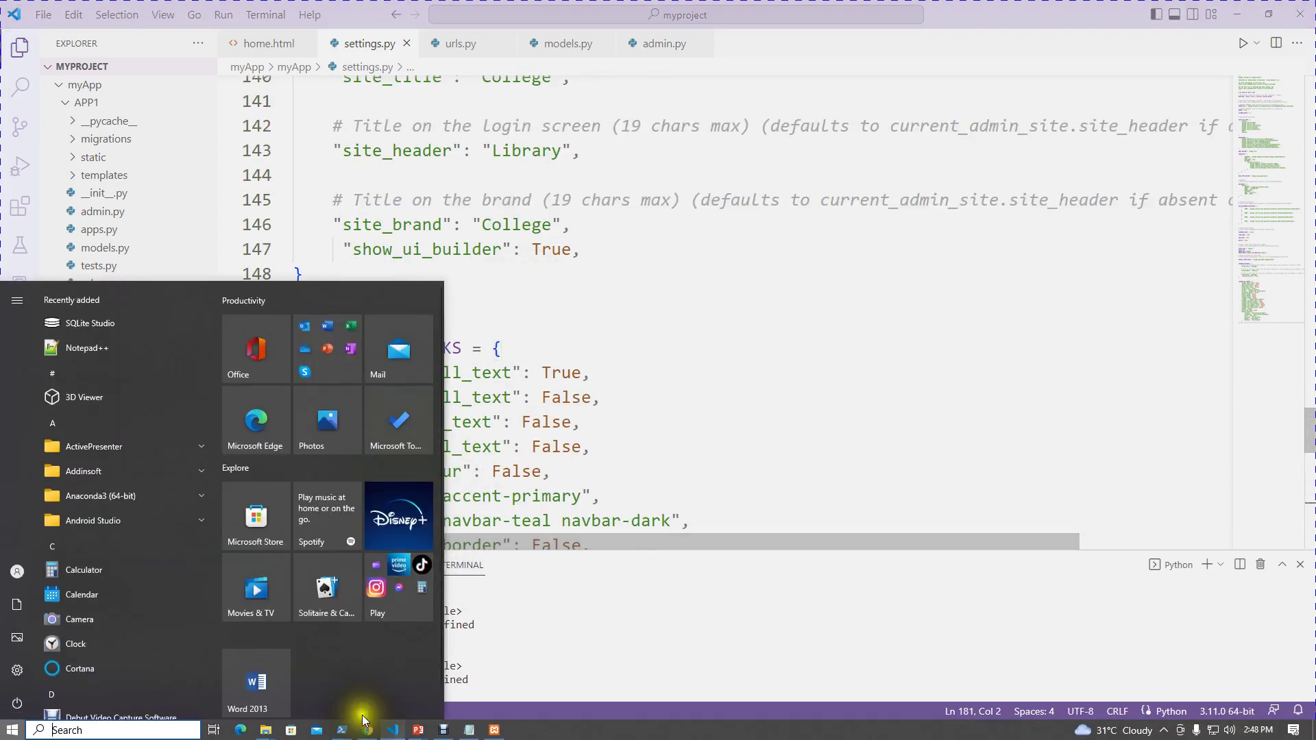
pyautogui.click(368, 730)
# Step: Reload Add announcements to confirm the saved lumen theme and teal navbar, then close Customize
pyautogui.click(58, 37)
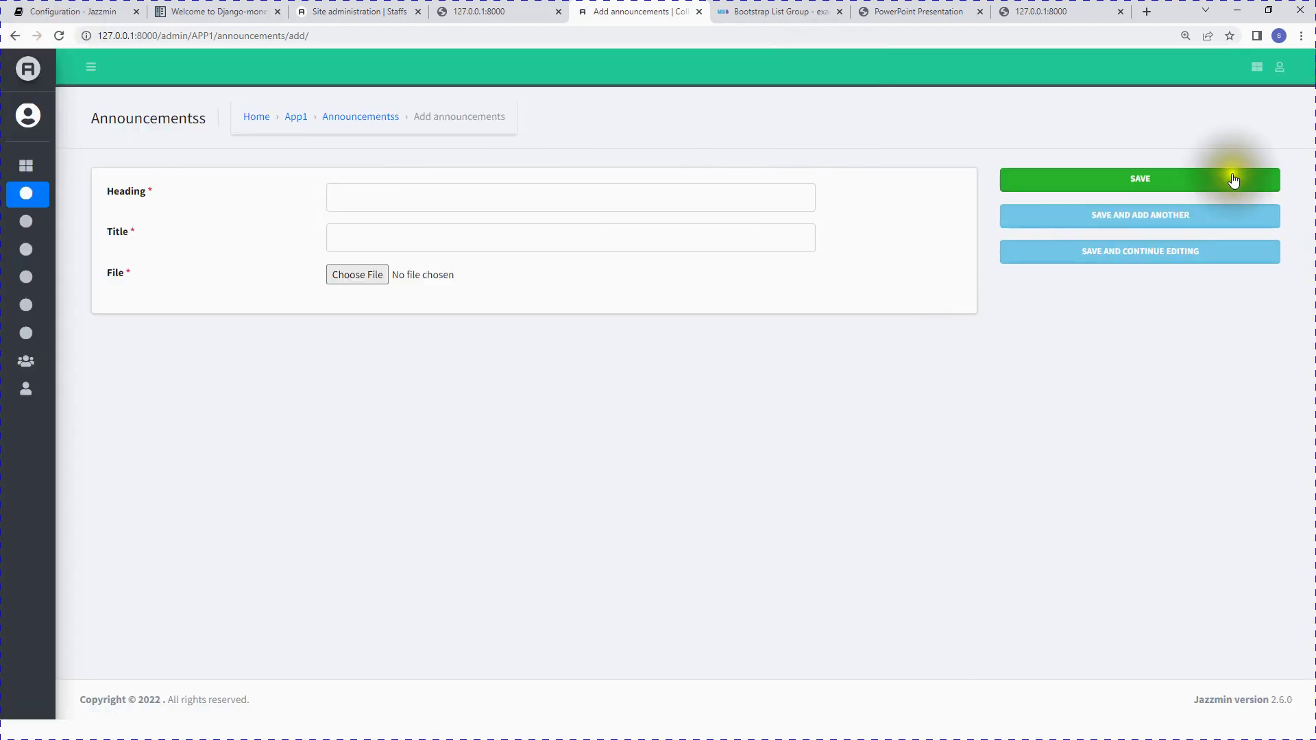
pyautogui.click(1256, 67)
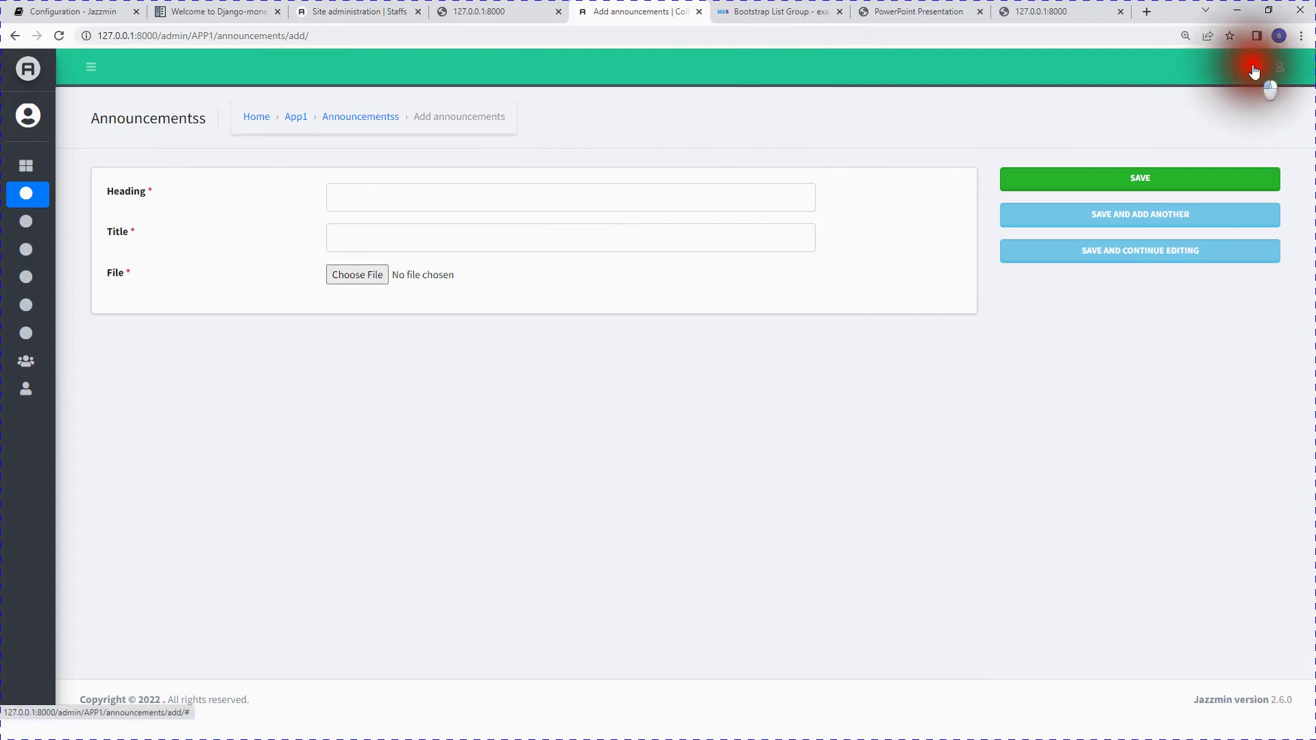
pyautogui.scroll(-15, 1158, 398)
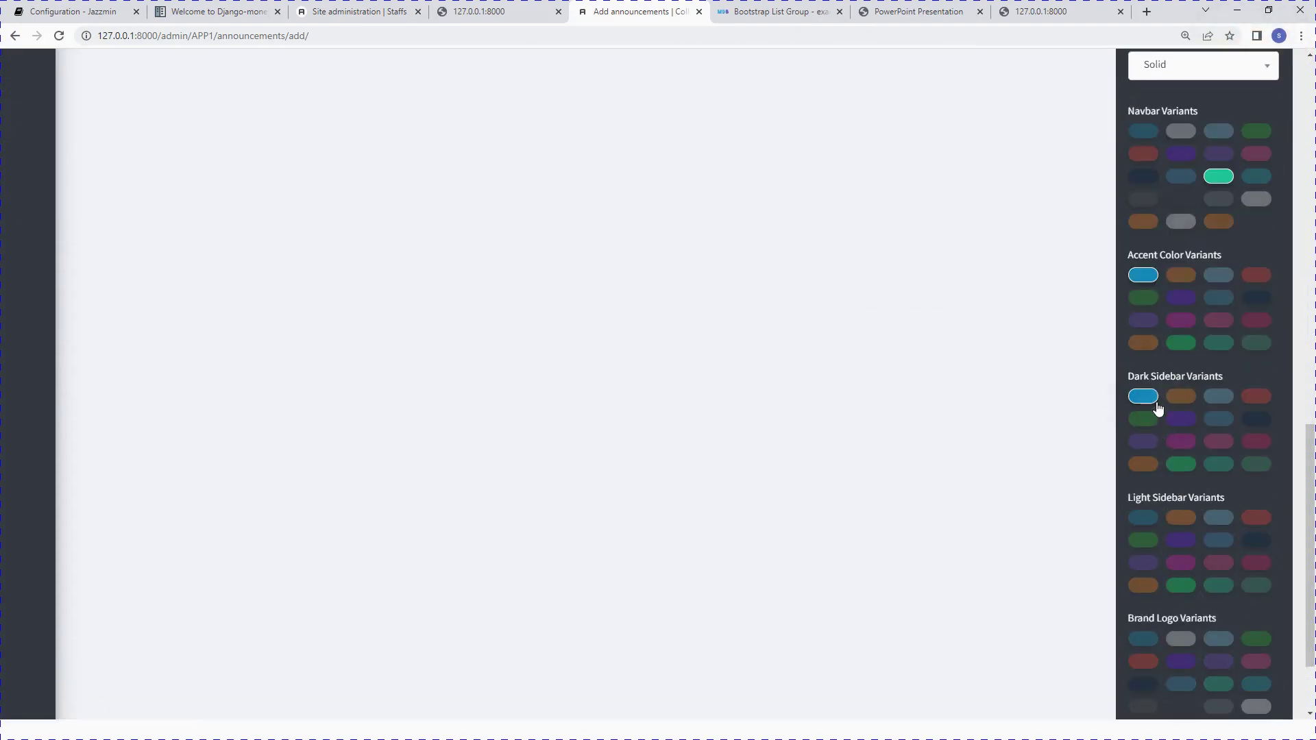
pyautogui.scroll(12, 171, 183)
pyautogui.scroll(3, 442, 280)
pyautogui.click(429, 413)
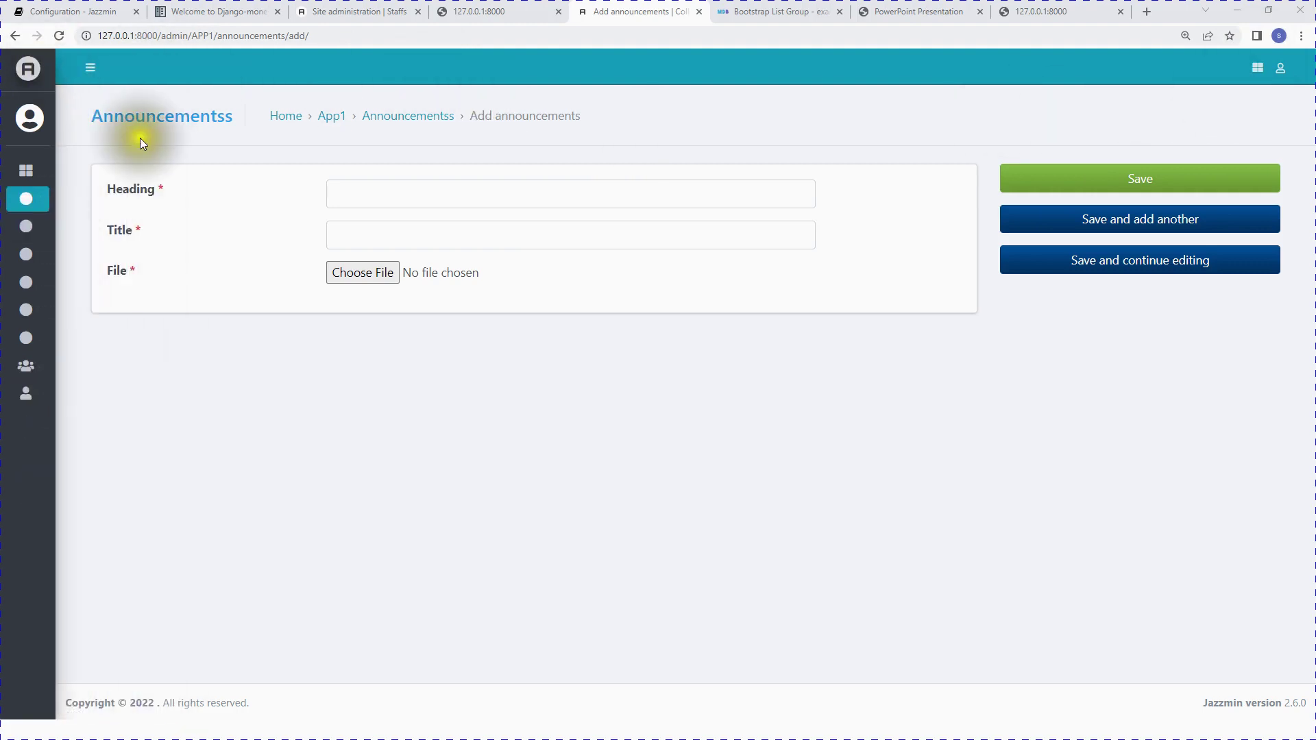
# Step: Visit the Students, Programss and Departments lists from the sidebar, ending on 0 departments
pyautogui.moveTo(61, 322)
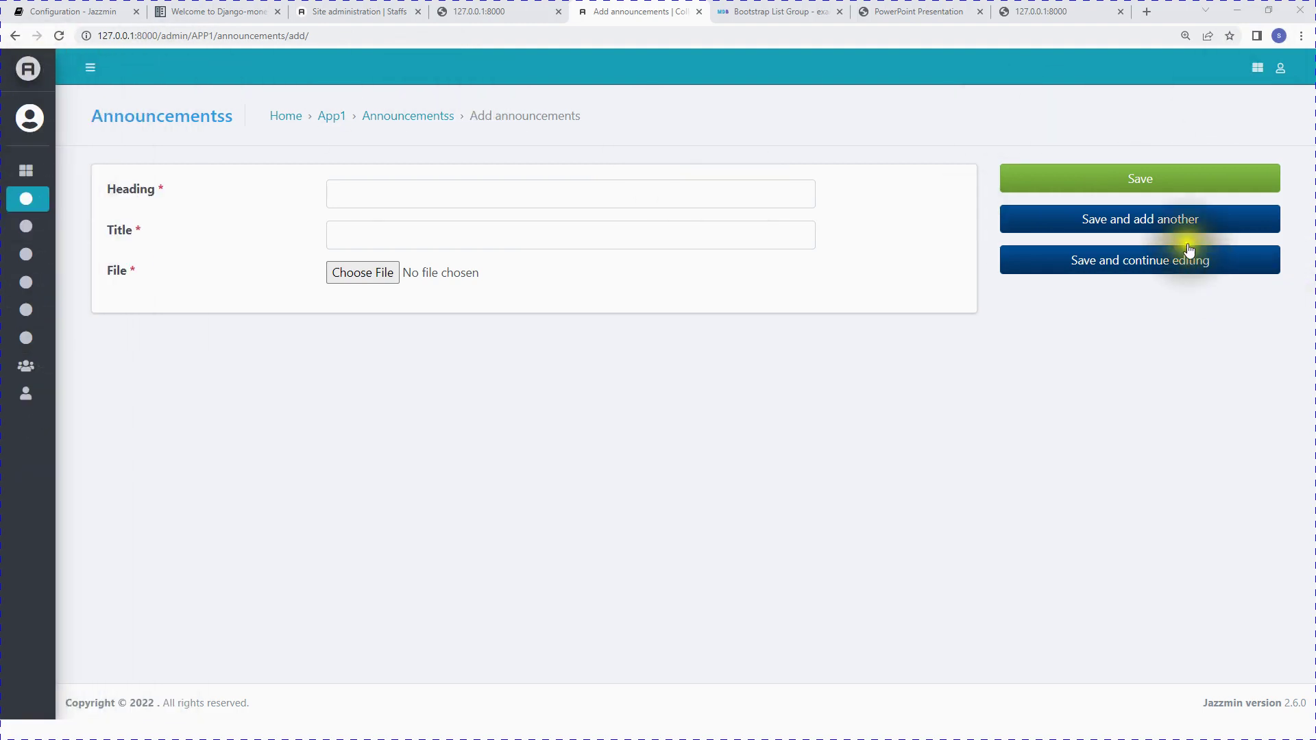
pyautogui.moveTo(14, 165)
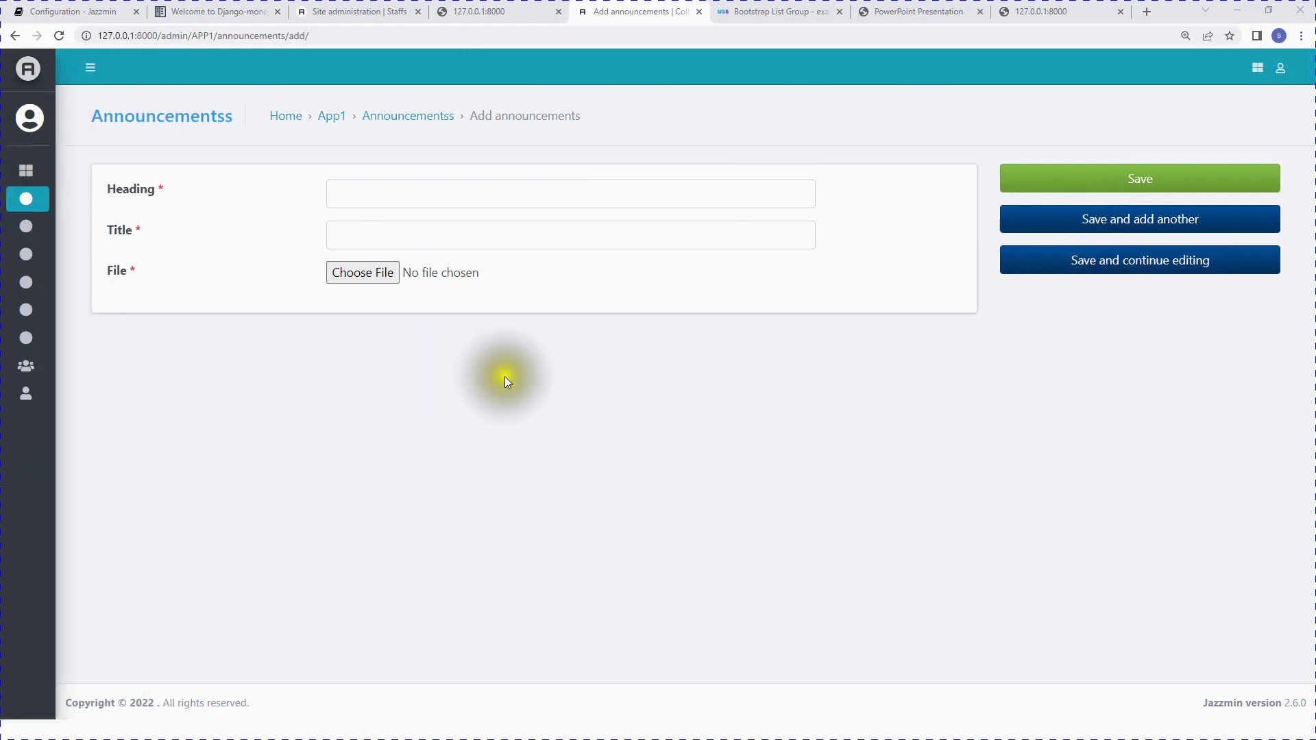
pyautogui.moveTo(59, 214)
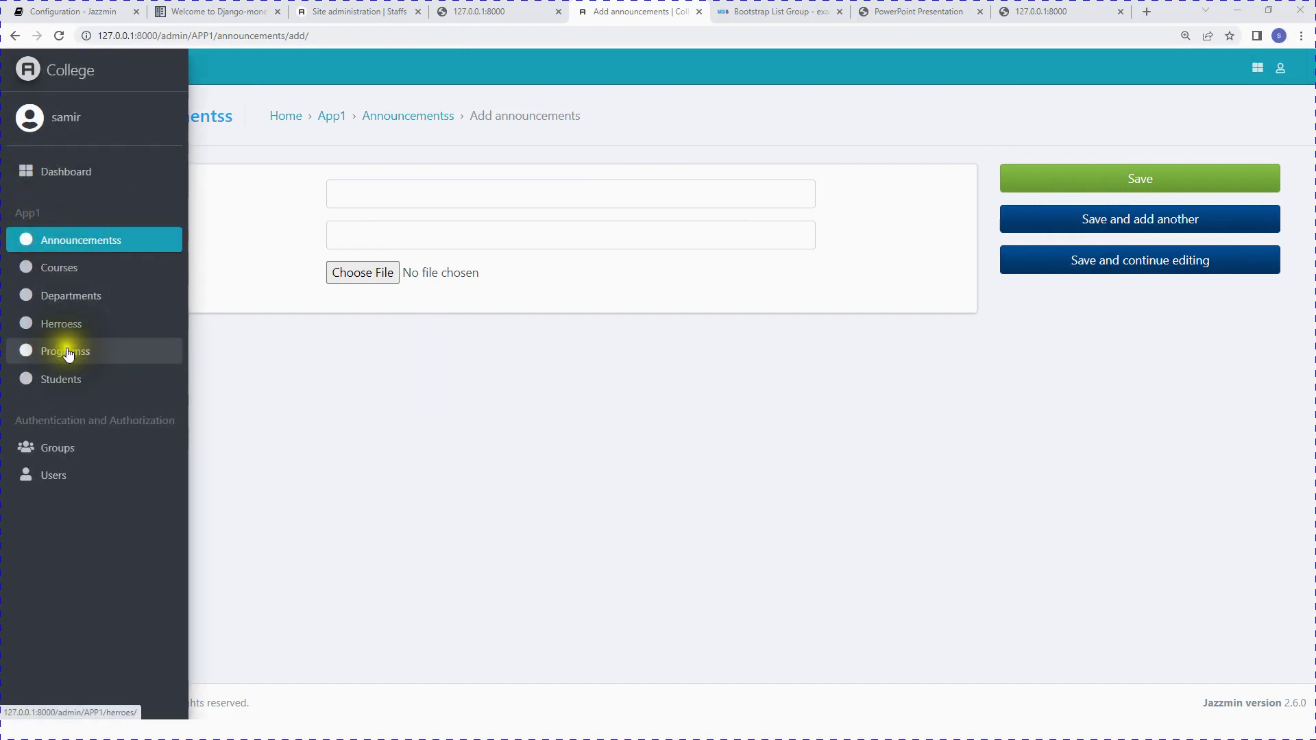
pyautogui.click(72, 383)
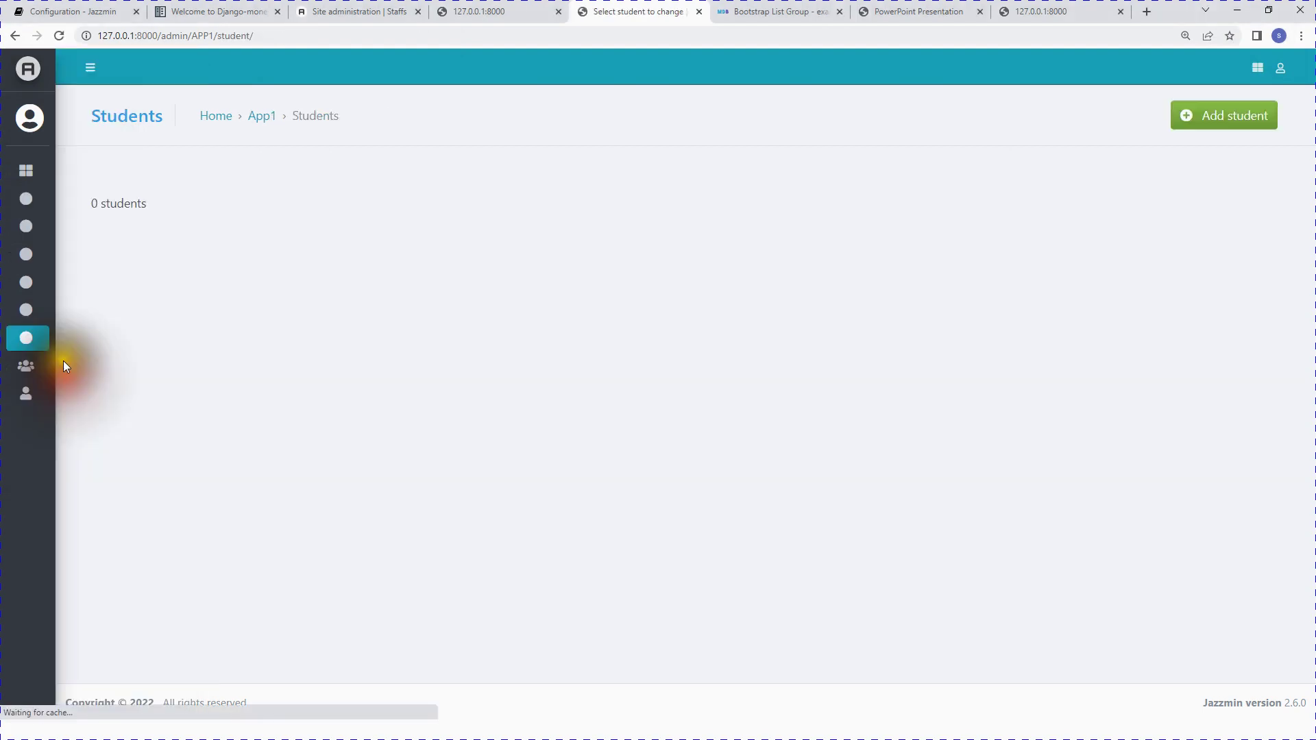
pyautogui.click(55, 353)
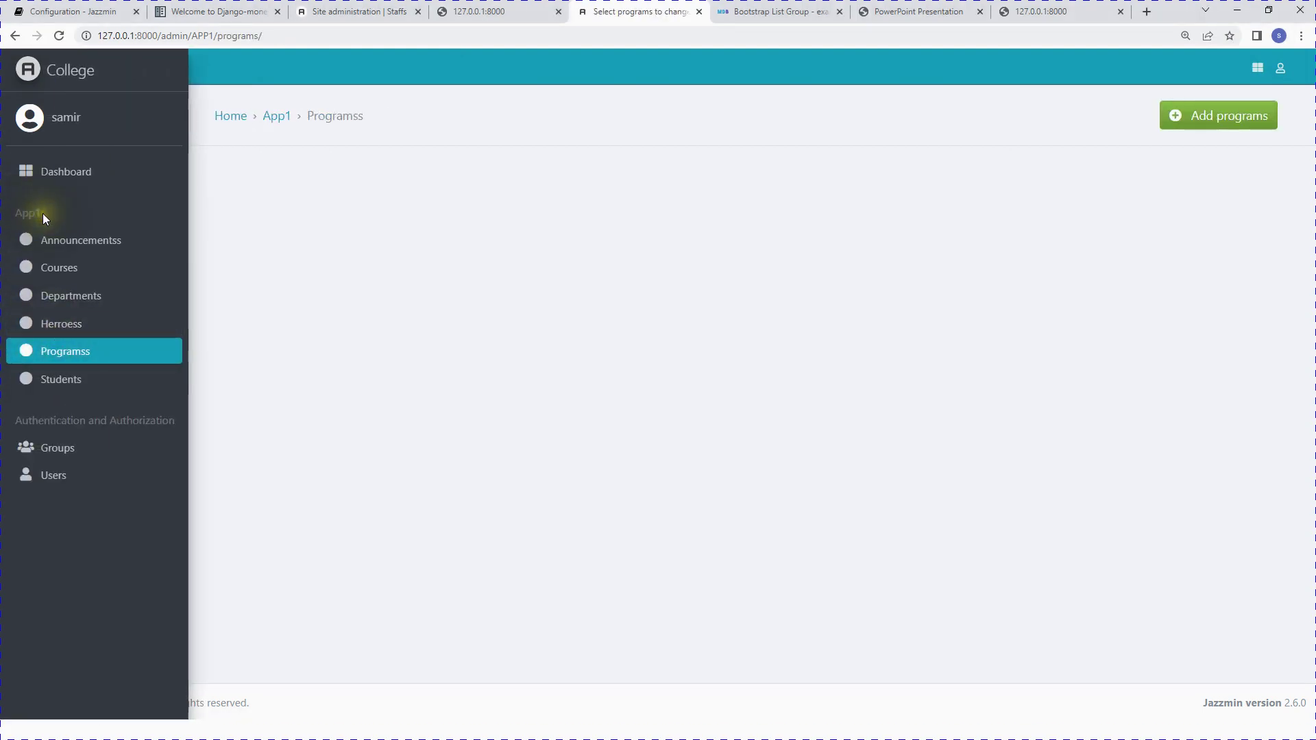
pyautogui.click(78, 297)
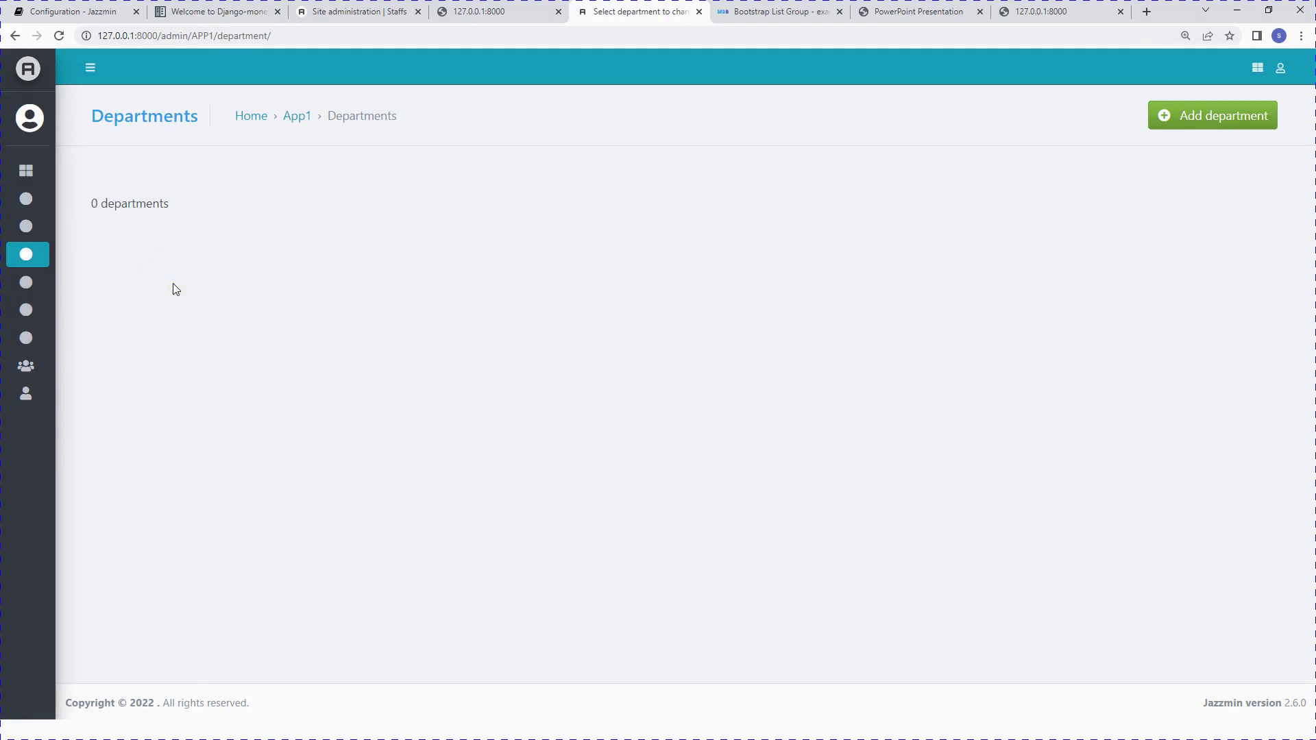
pyautogui.click(172, 283)
# Step: Add a department named Human Resource, saving it and starting another department
pyautogui.click(1205, 124)
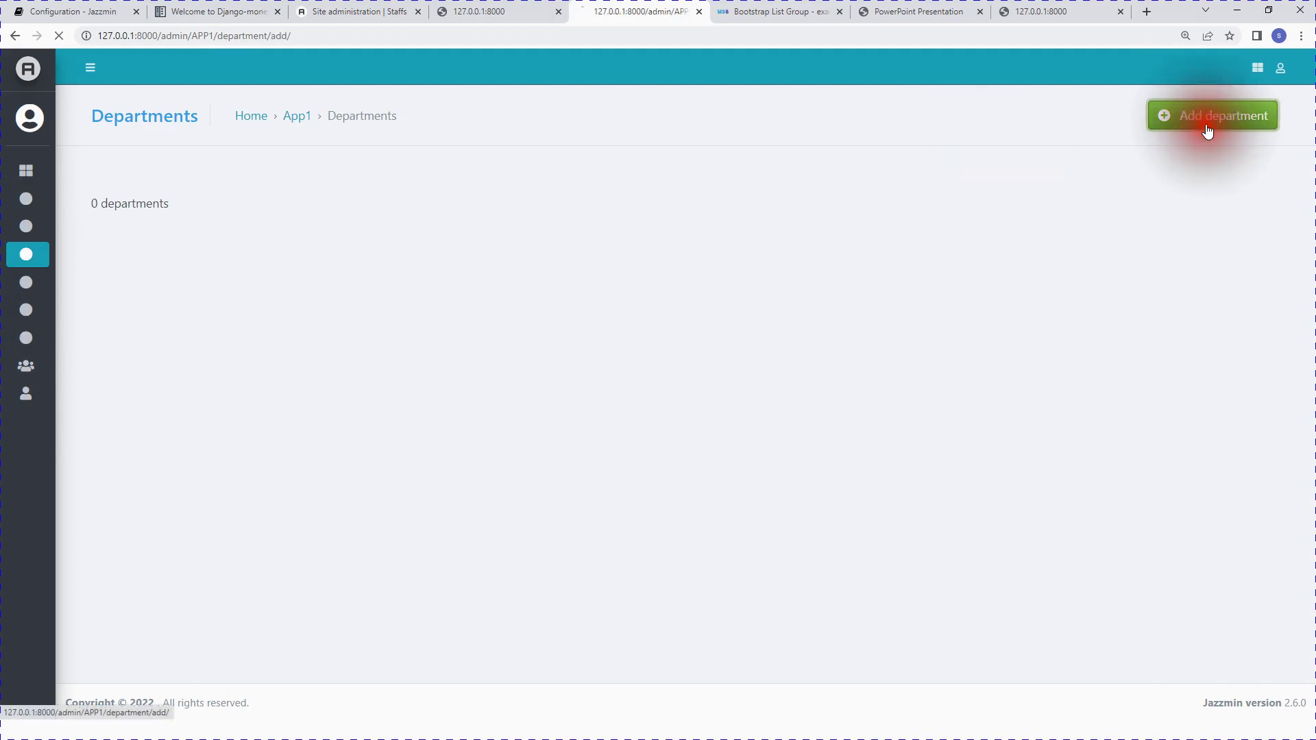
pyautogui.click(385, 196)
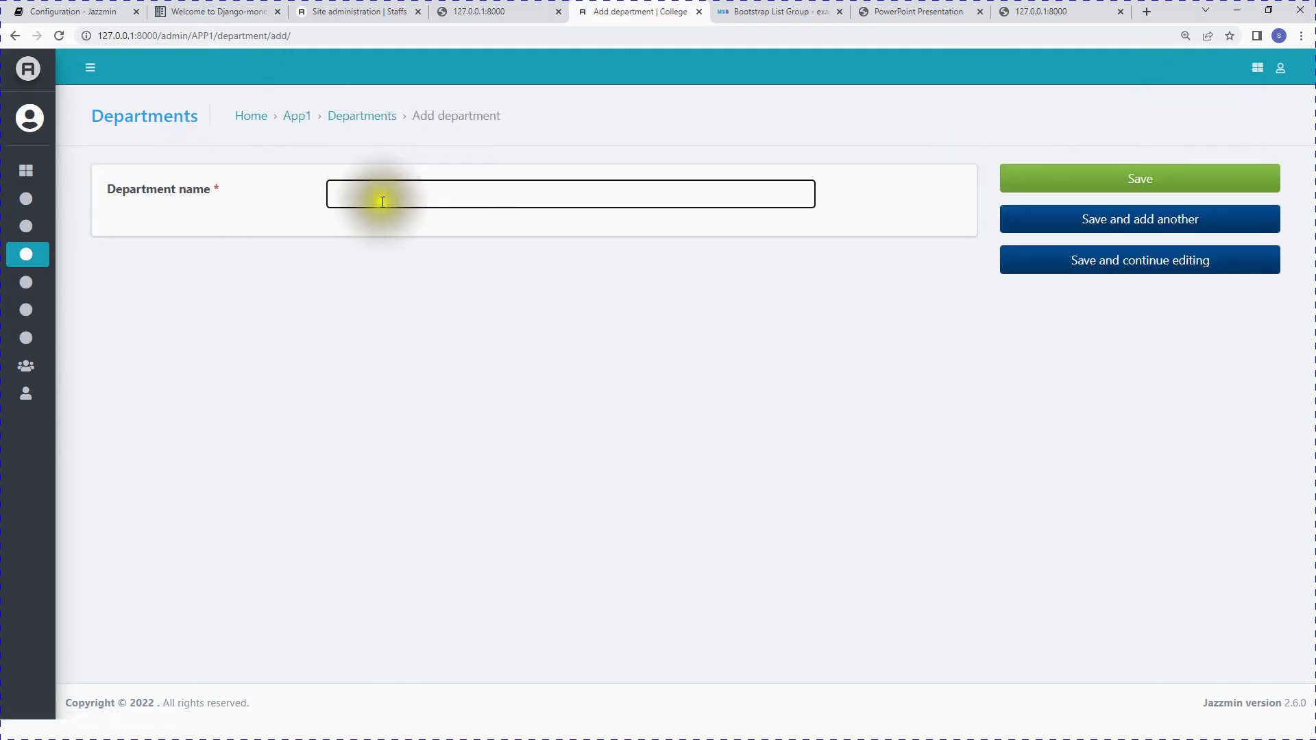
pyautogui.click(361, 195)
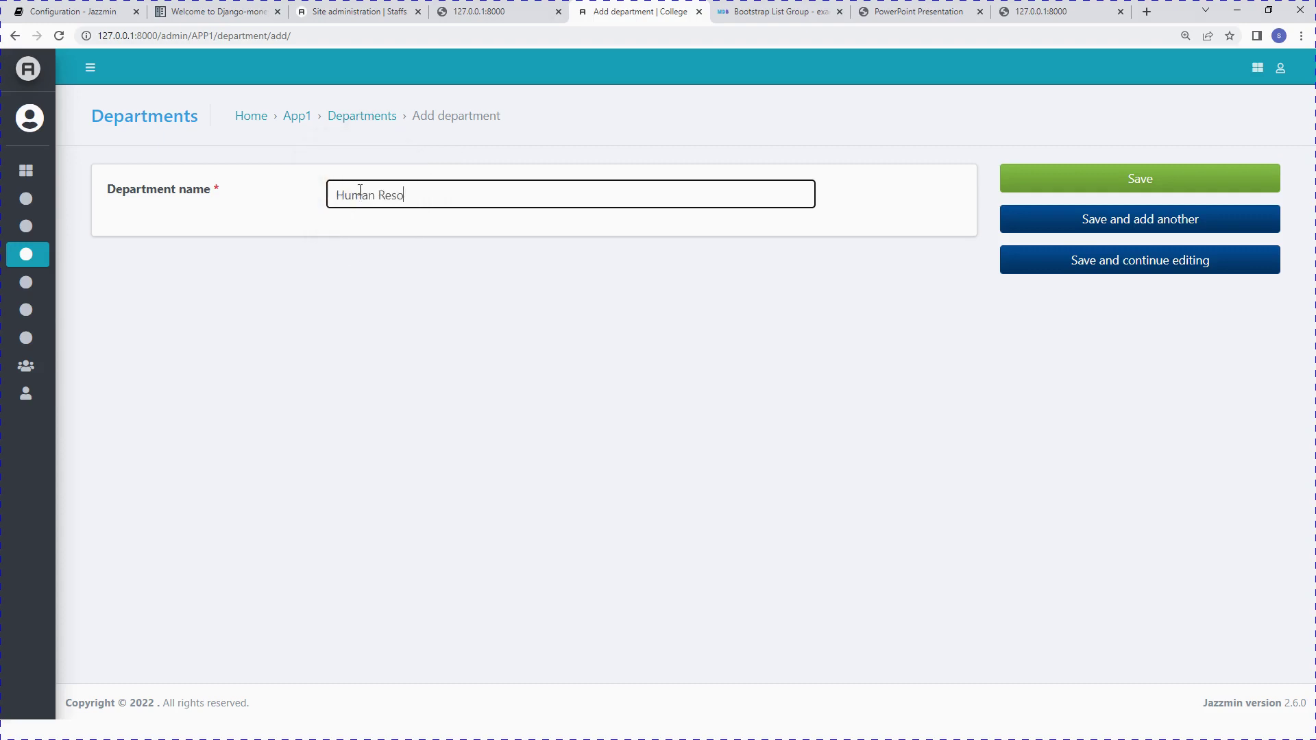
pyautogui.write('Human Resource')
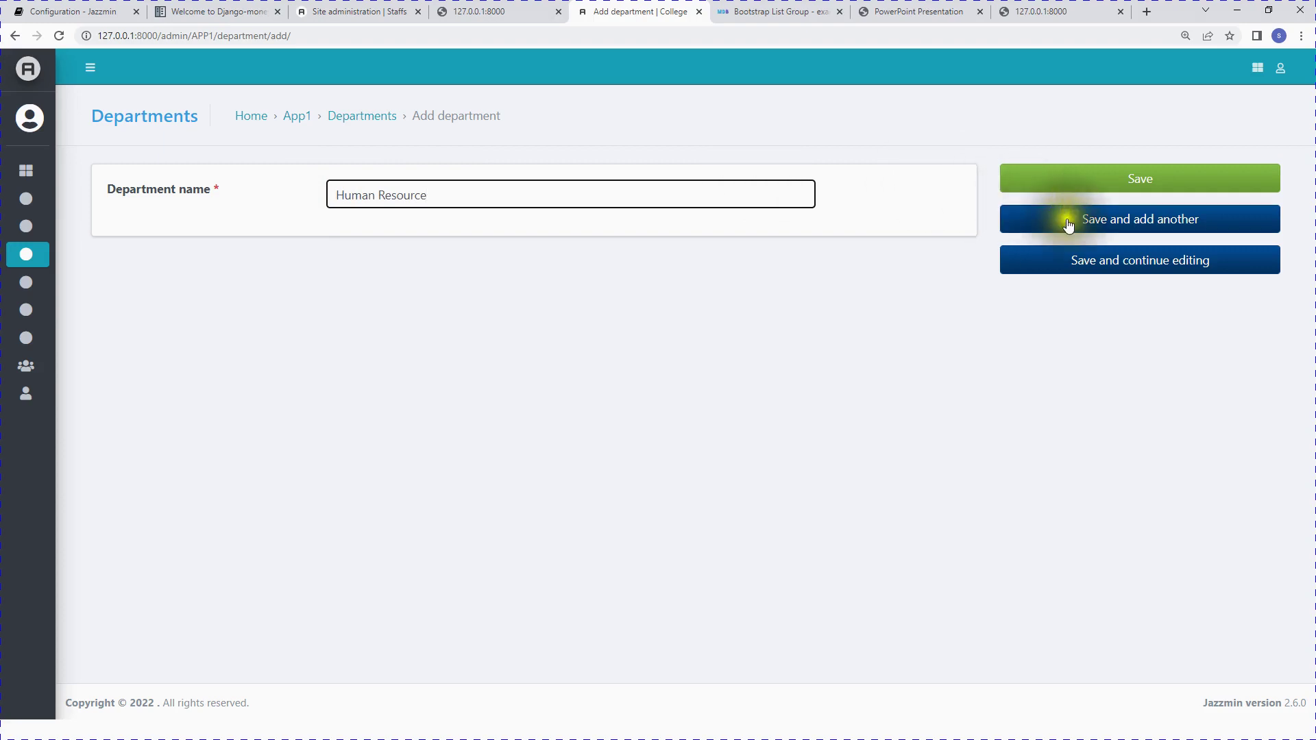
pyautogui.click(1067, 219)
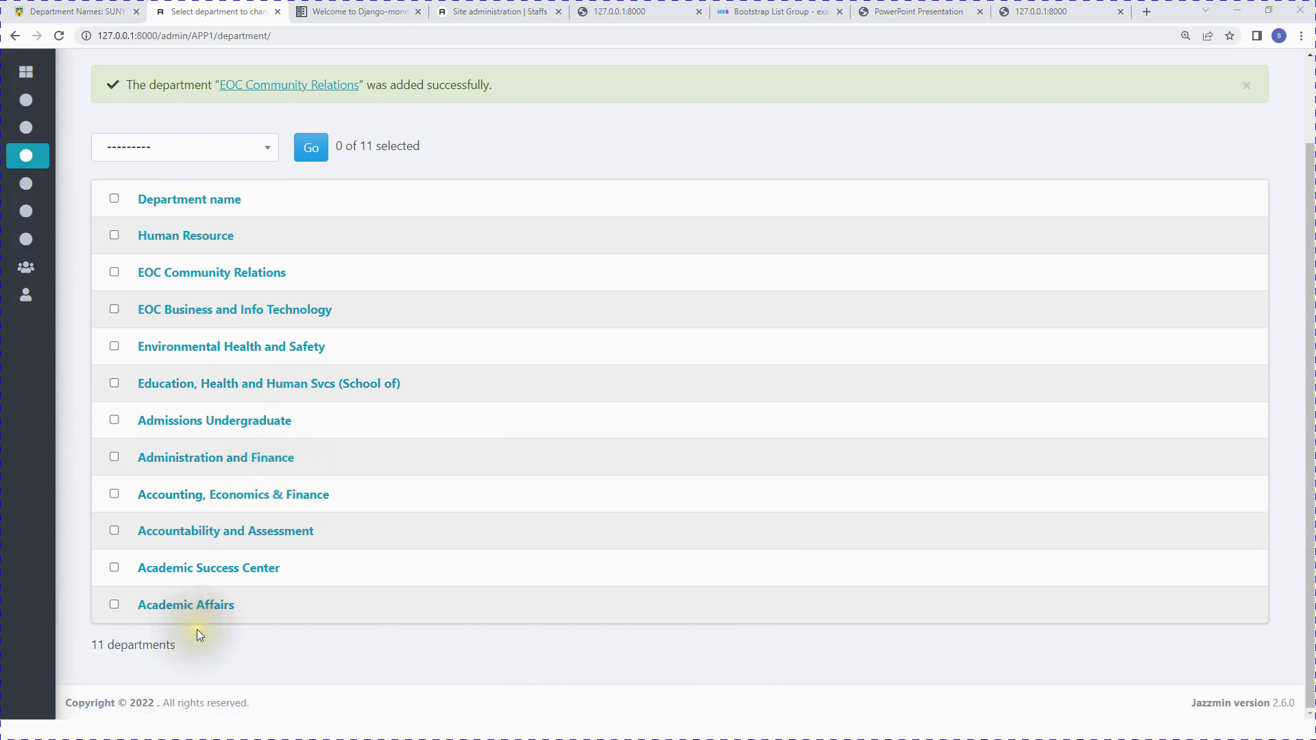
pyautogui.scroll(2, 529, 640)
pyautogui.scroll(-2, 528, 640)
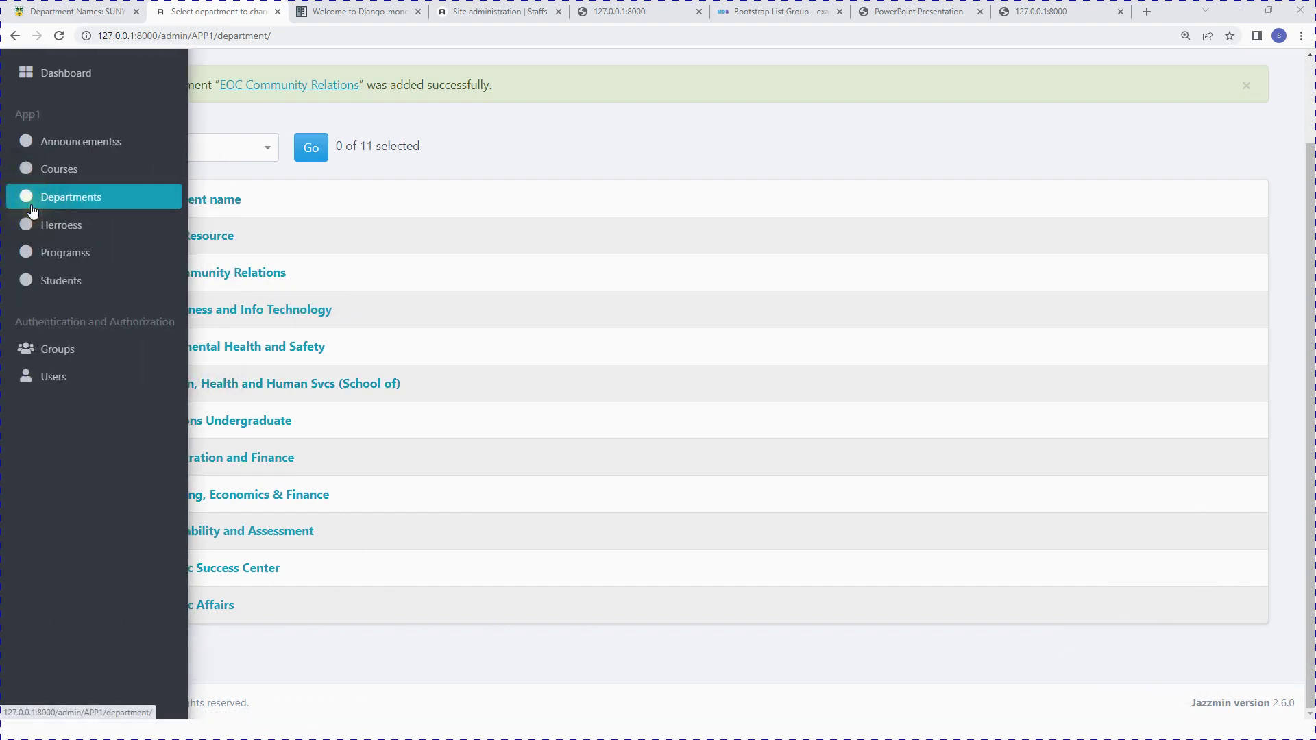
# Step: Go from the Departments list to a blank Add programs form
pyautogui.click(34, 211)
pyautogui.click(56, 255)
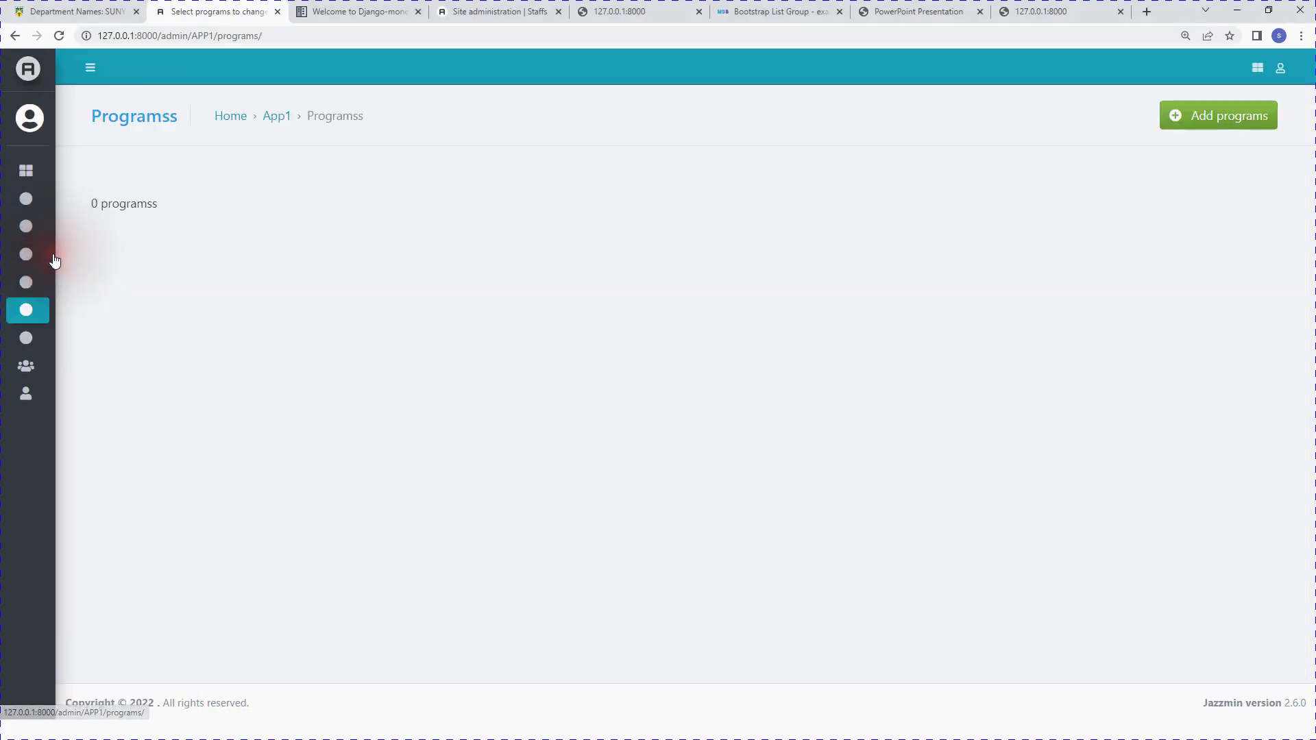
pyautogui.click(1163, 118)
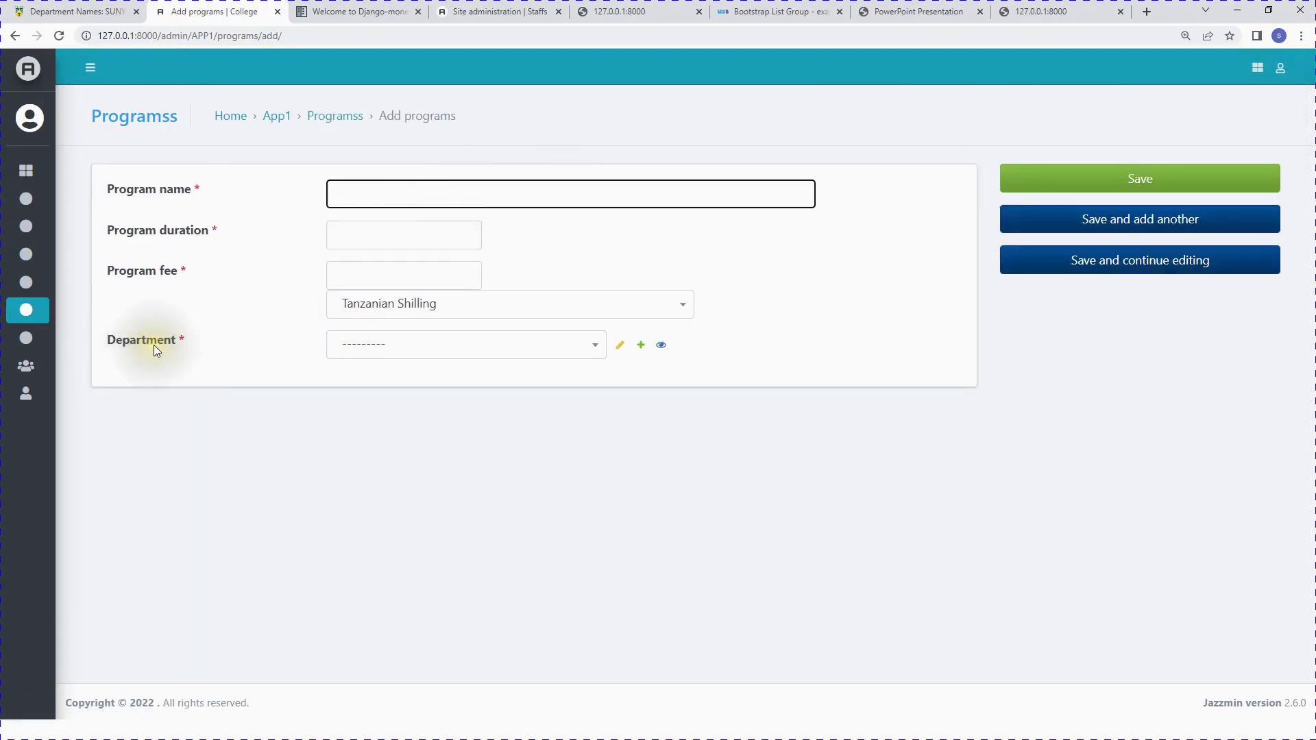
# Step: Choose Academic Success Center as the program's department and begin the program name
pyautogui.click(386, 353)
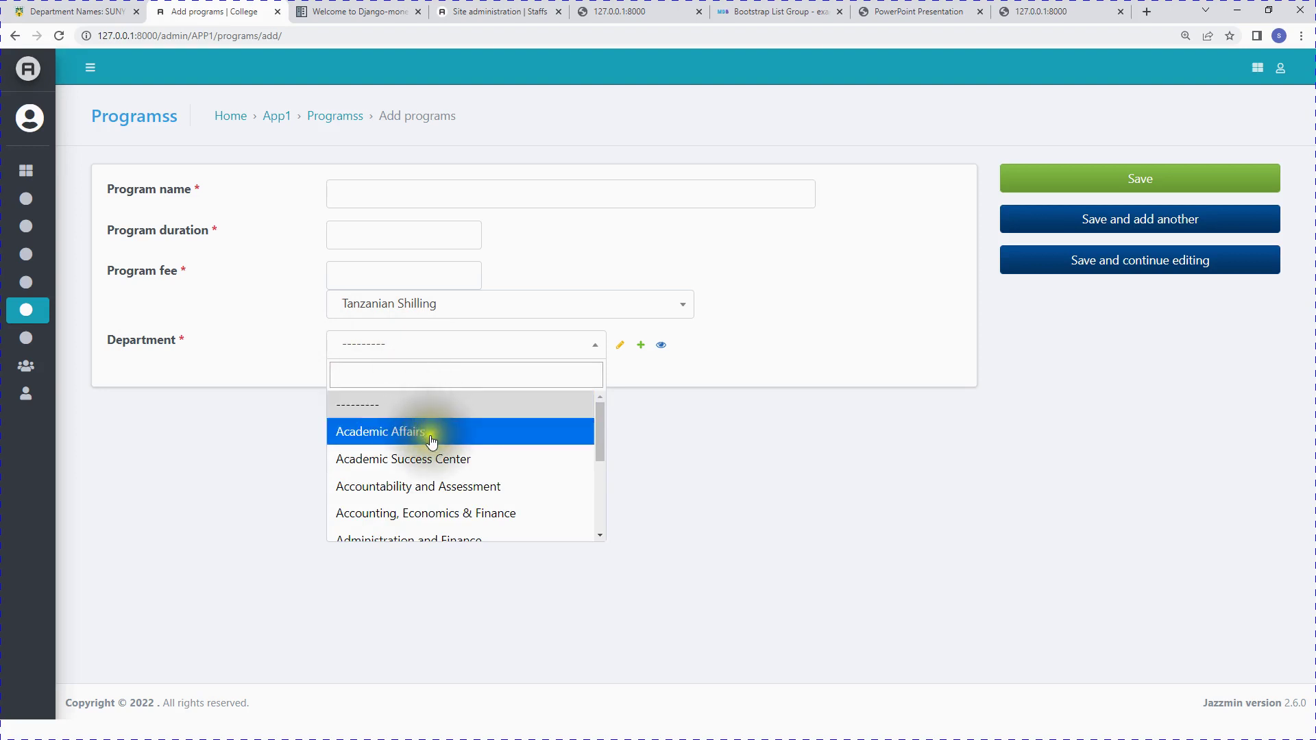
pyautogui.scroll(-3, 434, 441)
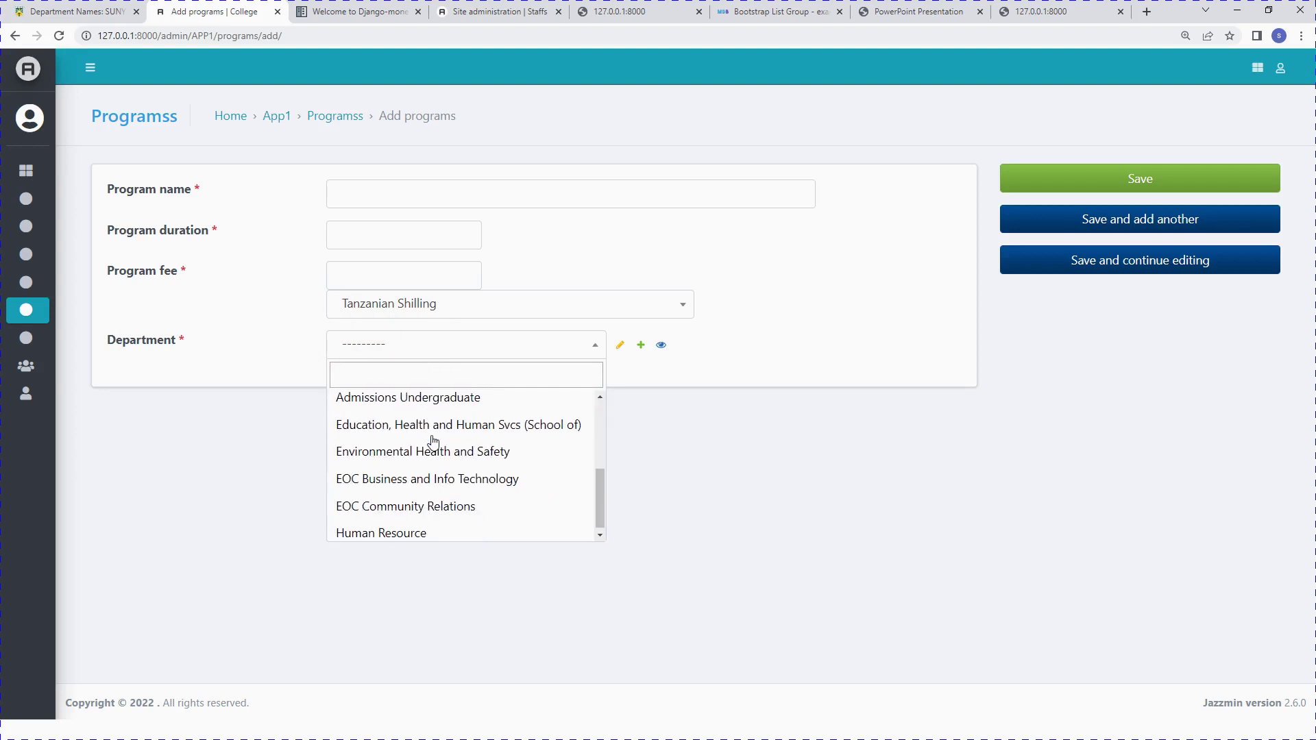
pyautogui.scroll(3, 435, 441)
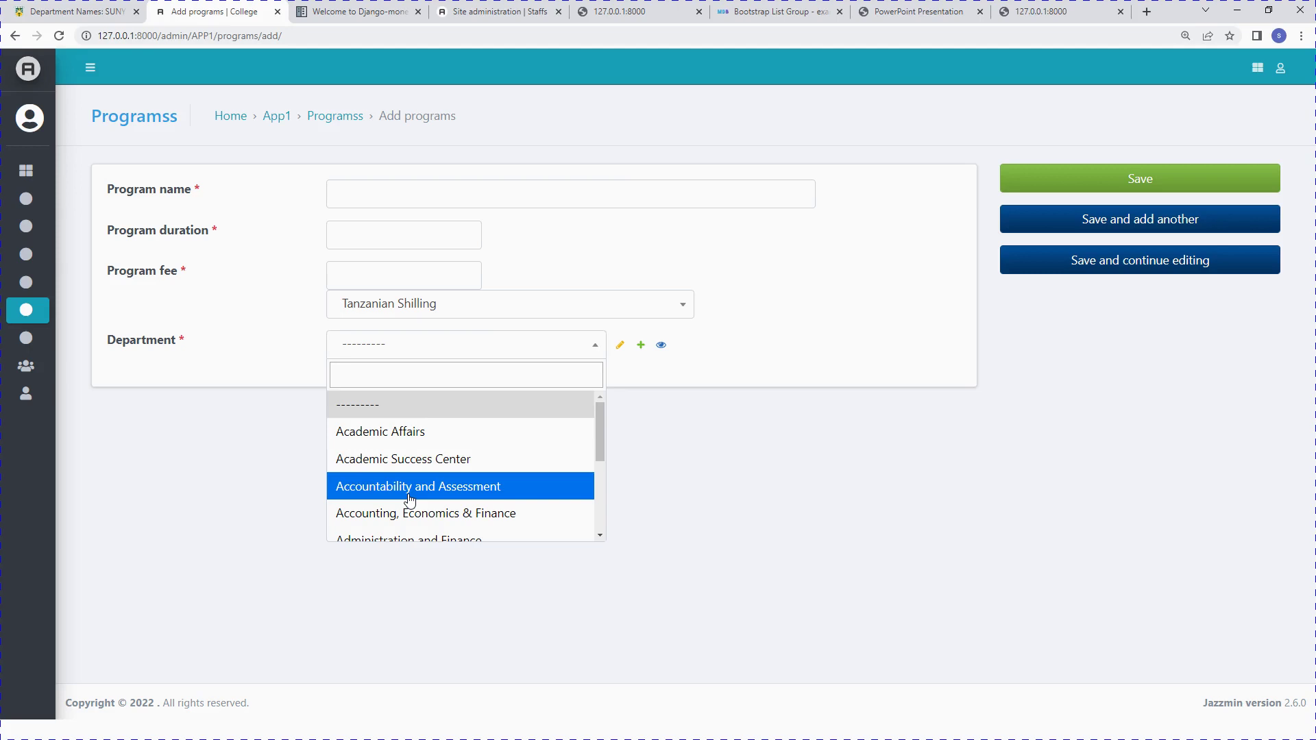
pyautogui.scroll(-5, 409, 499)
pyautogui.scroll(5, 411, 502)
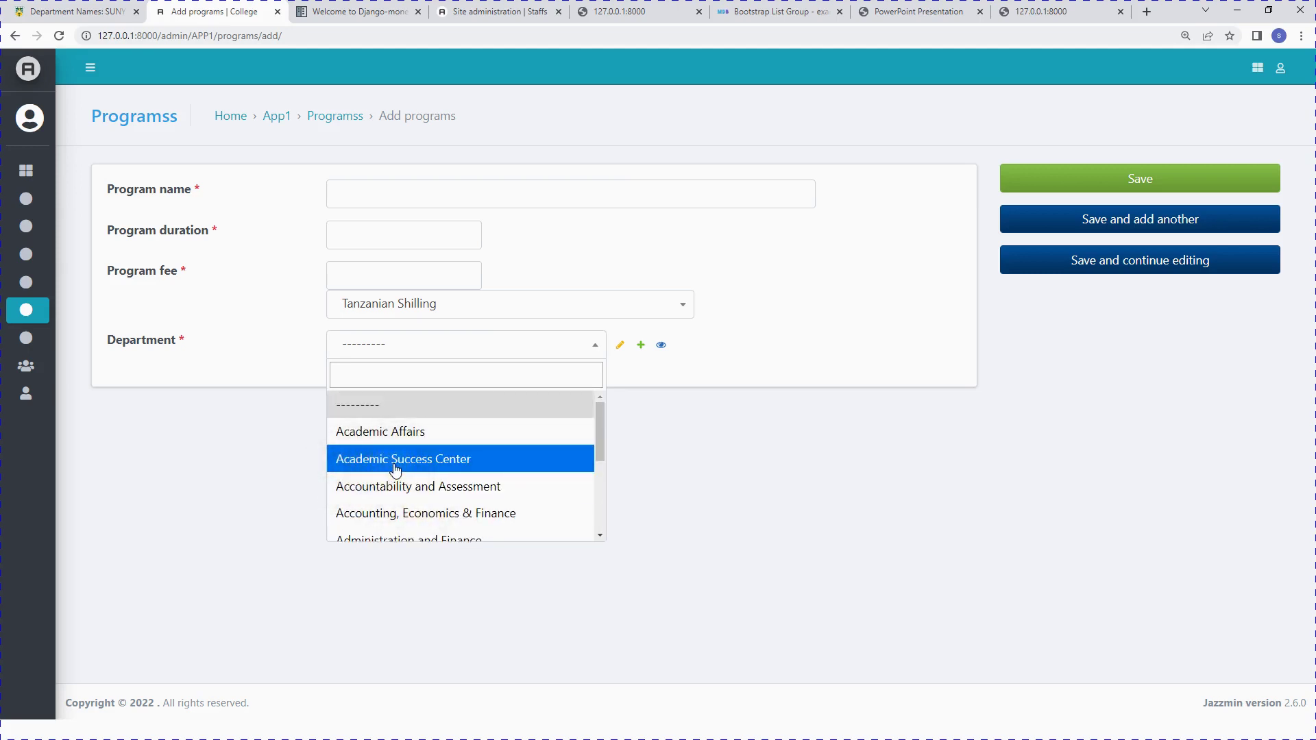
pyautogui.click(395, 466)
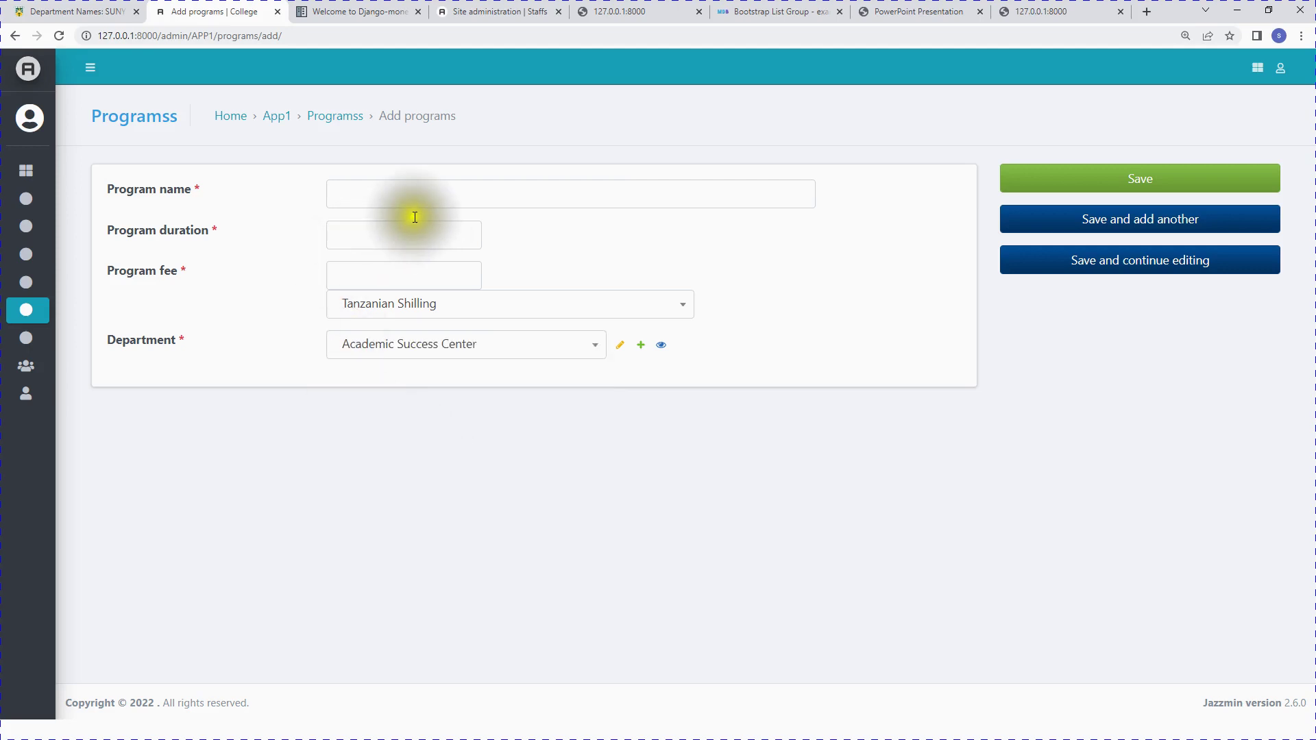
pyautogui.click(439, 188)
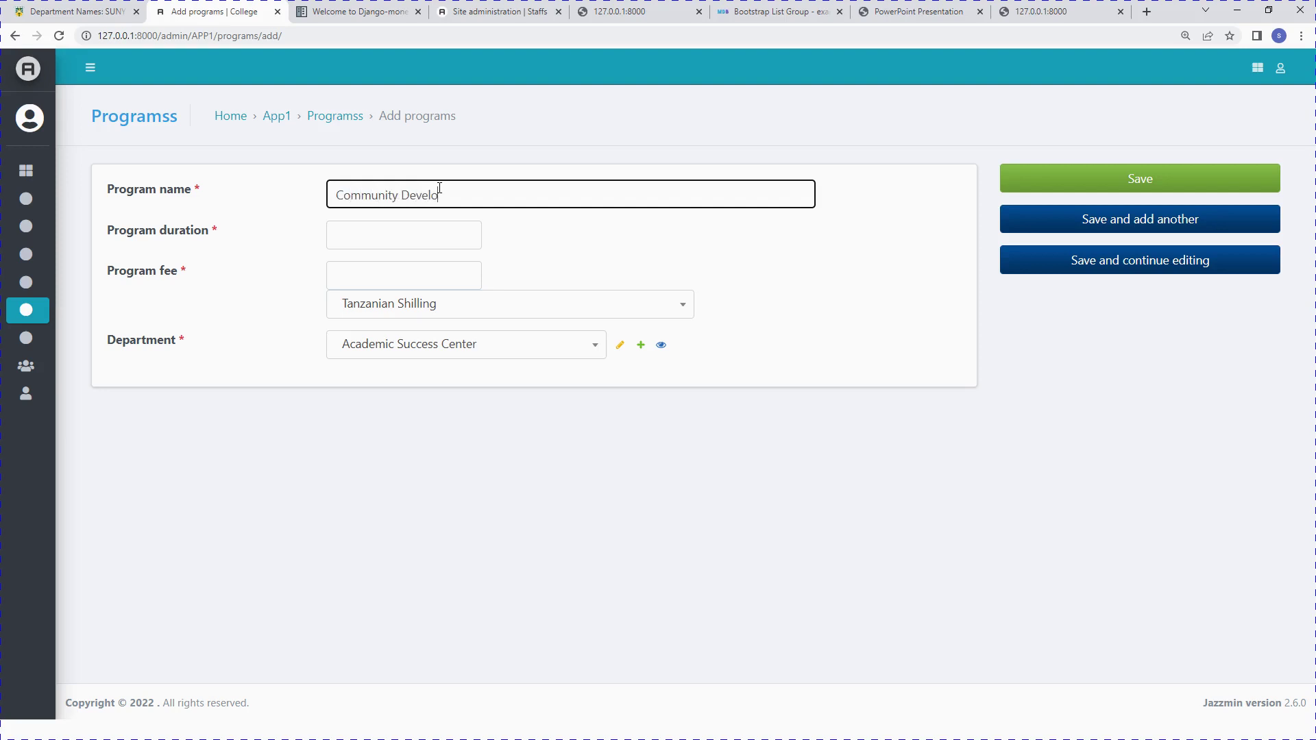
# Step: Enter duration 3 and fee 1,200,000 in Tanzanian Shilling, then save Community Development
pyautogui.click(440, 229)
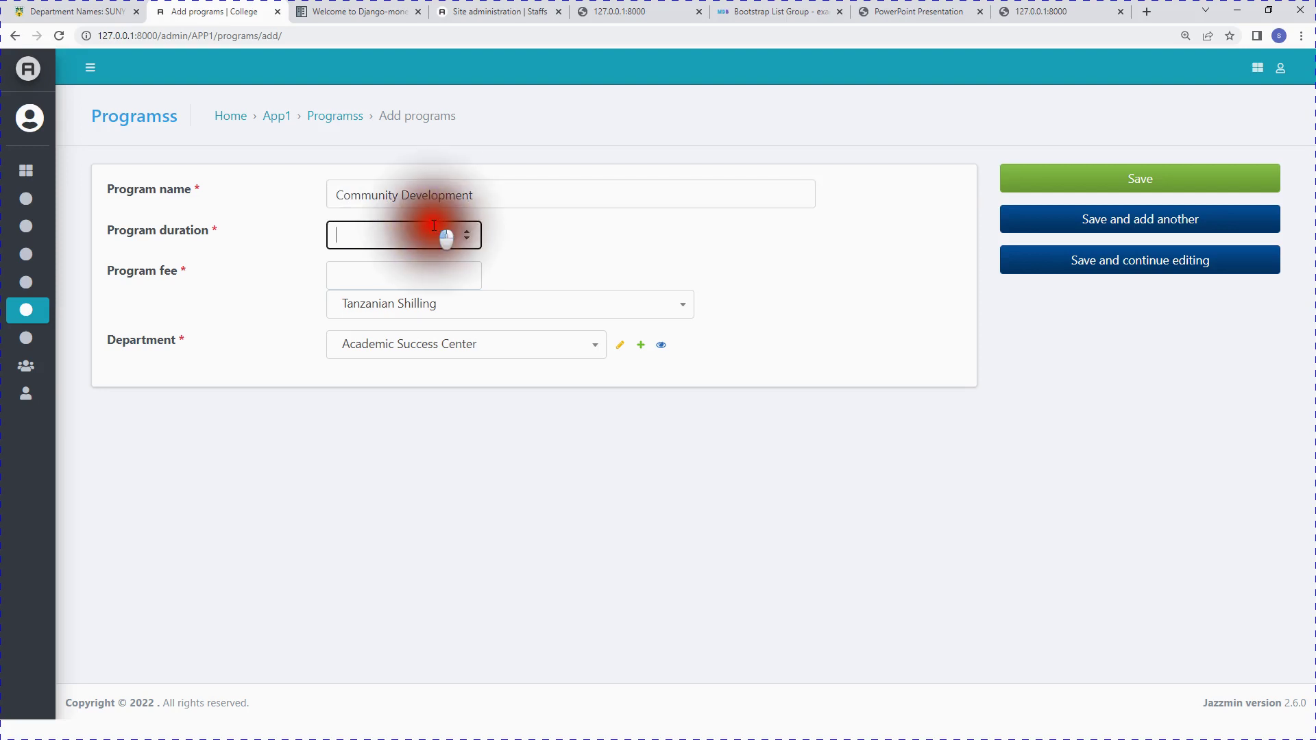
pyautogui.click(410, 271)
pyautogui.click(425, 296)
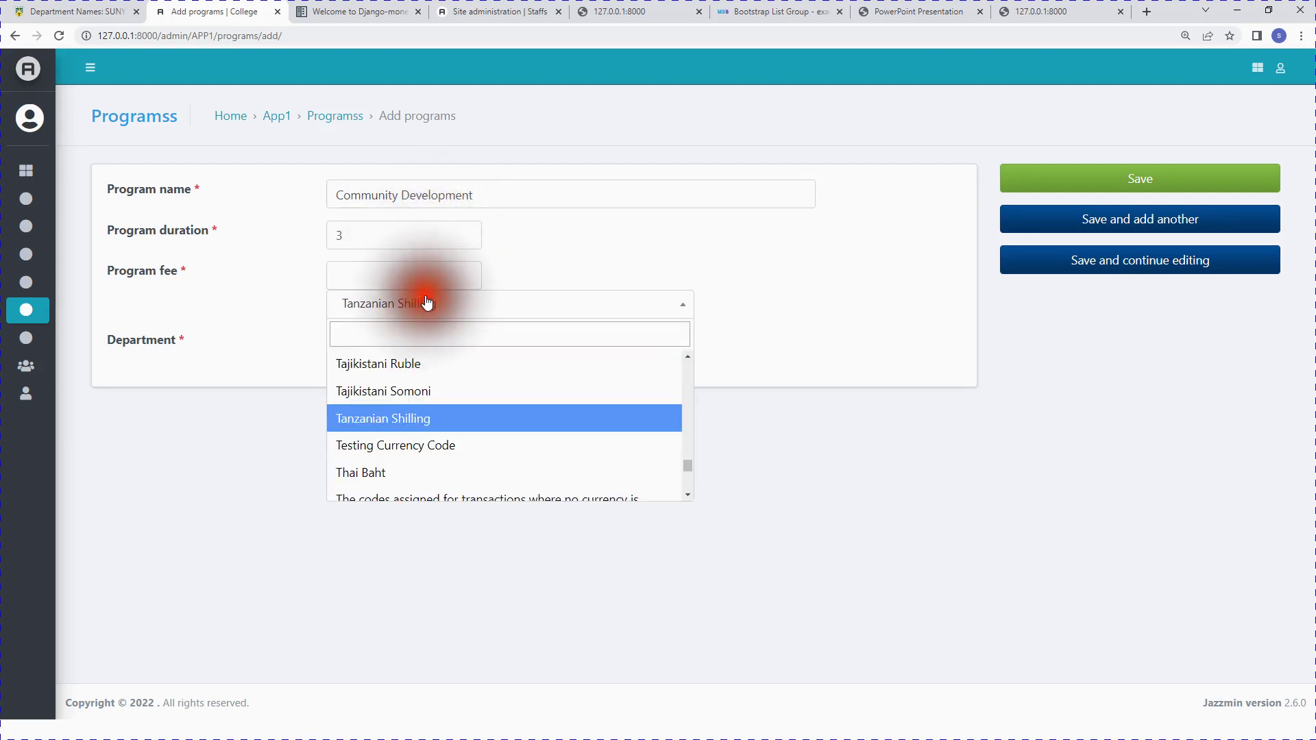
pyautogui.scroll(-20, 424, 427)
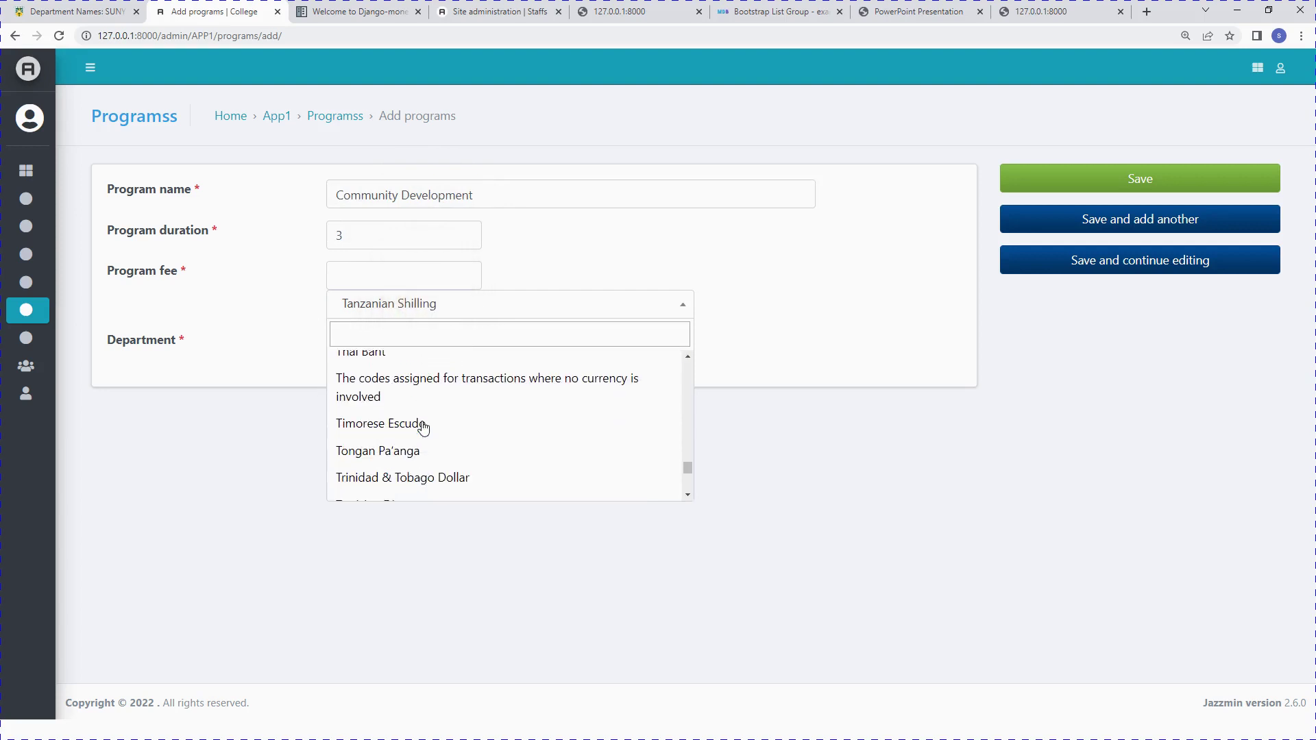
pyautogui.scroll(-3, 423, 427)
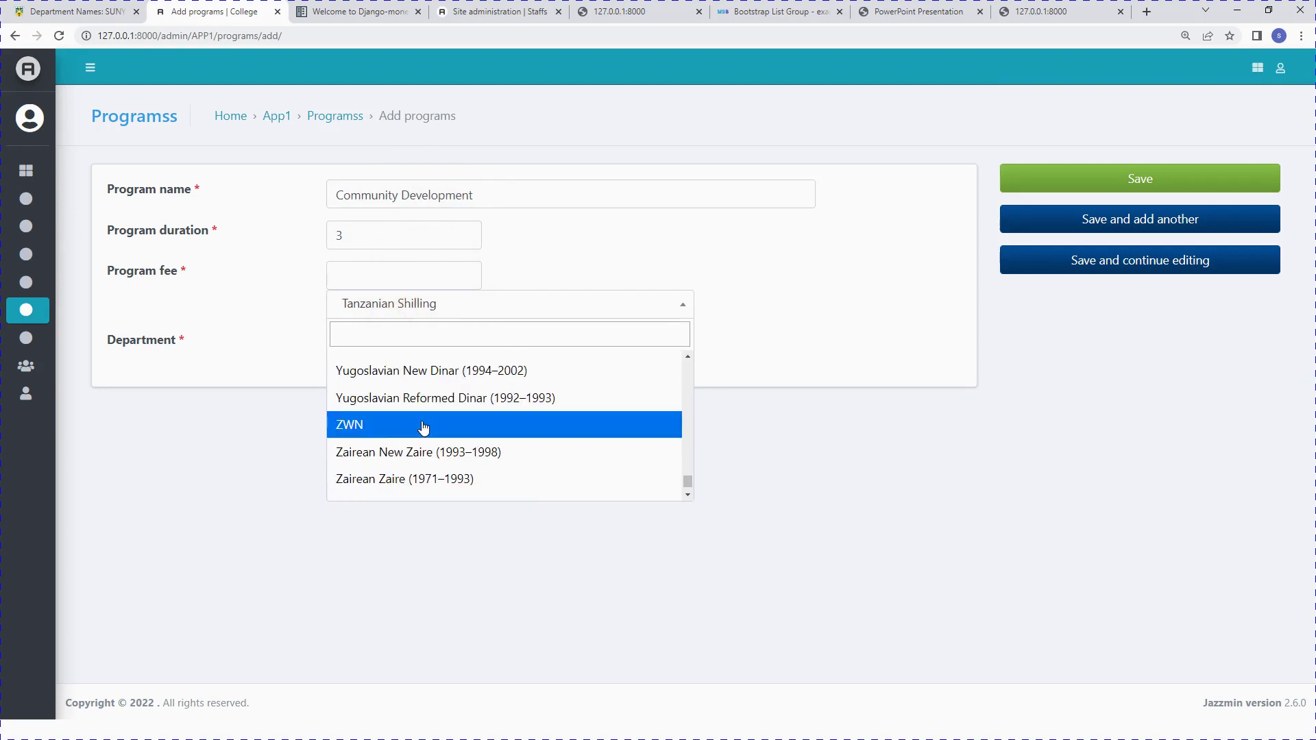
pyautogui.scroll(5, 391, 433)
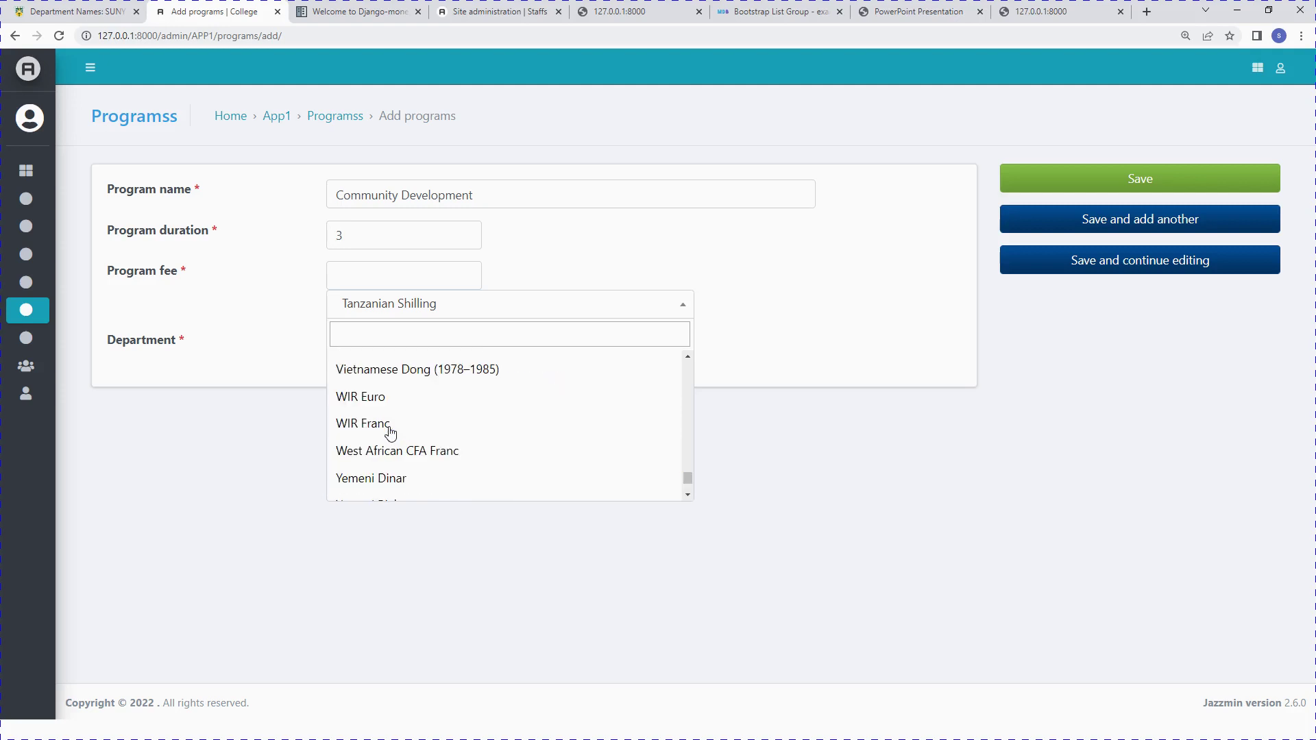
pyautogui.click(412, 306)
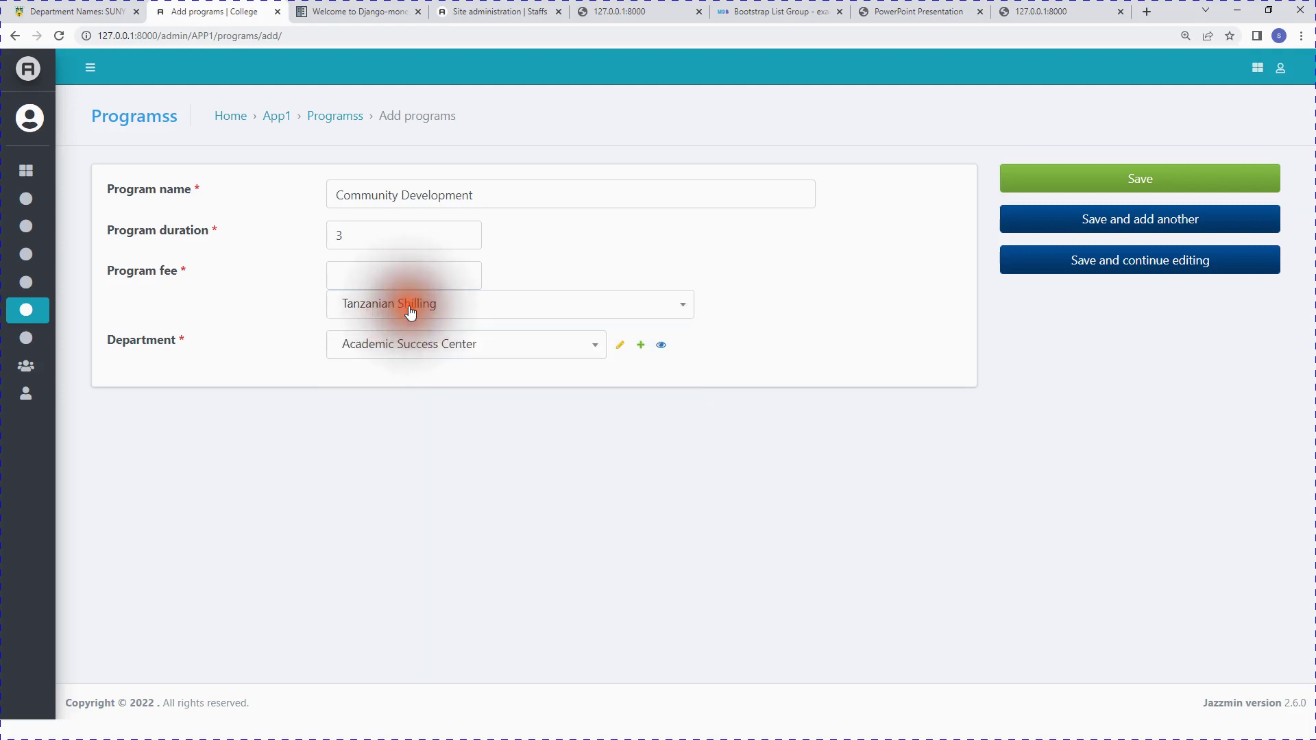
pyautogui.click(365, 277)
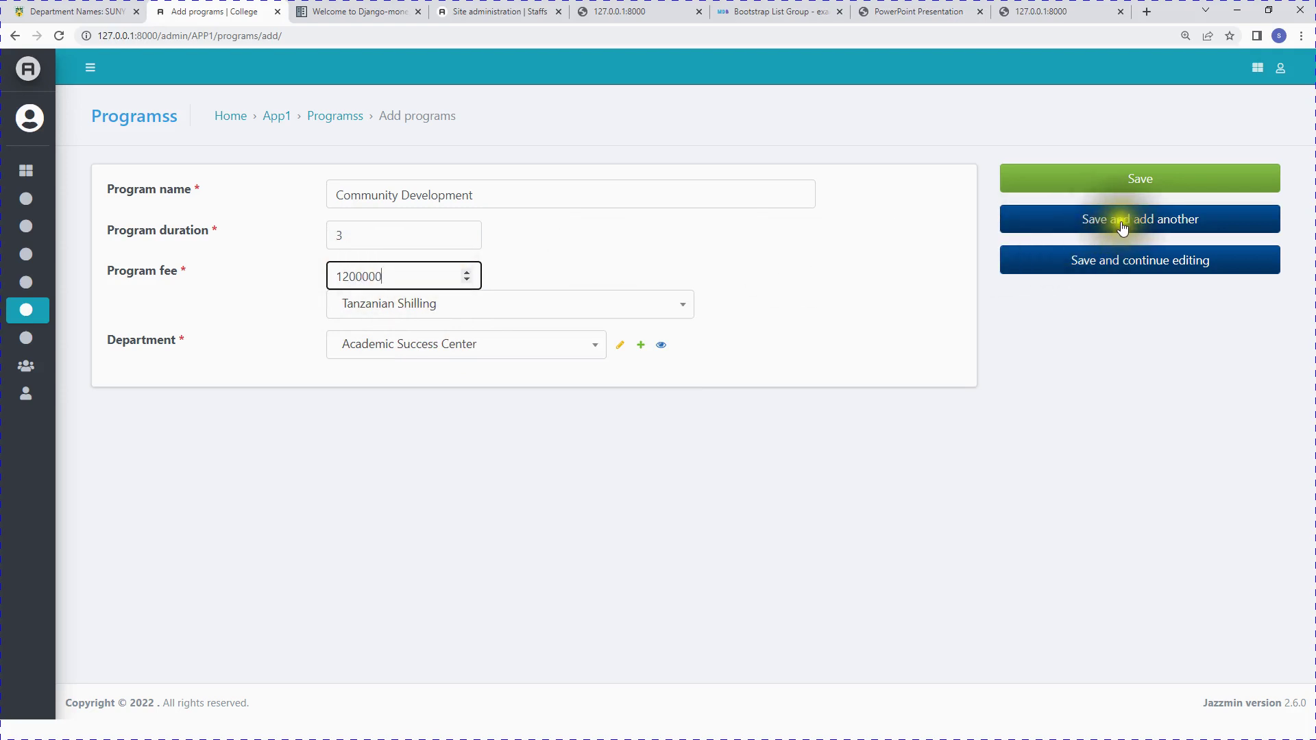
pyautogui.click(1140, 181)
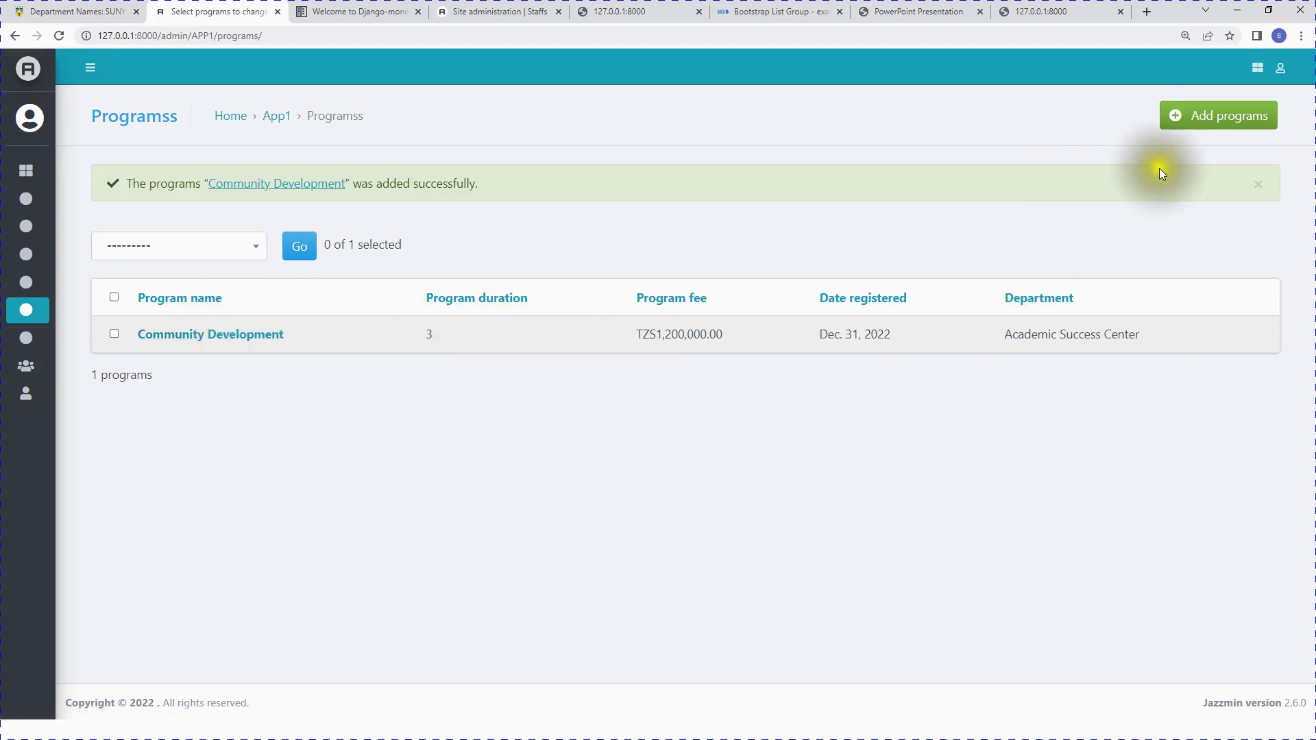
# Step: Add course MNB1501 - Business Management IA under Advanced Diploma Internal Auditing and save it
pyautogui.click(1206, 118)
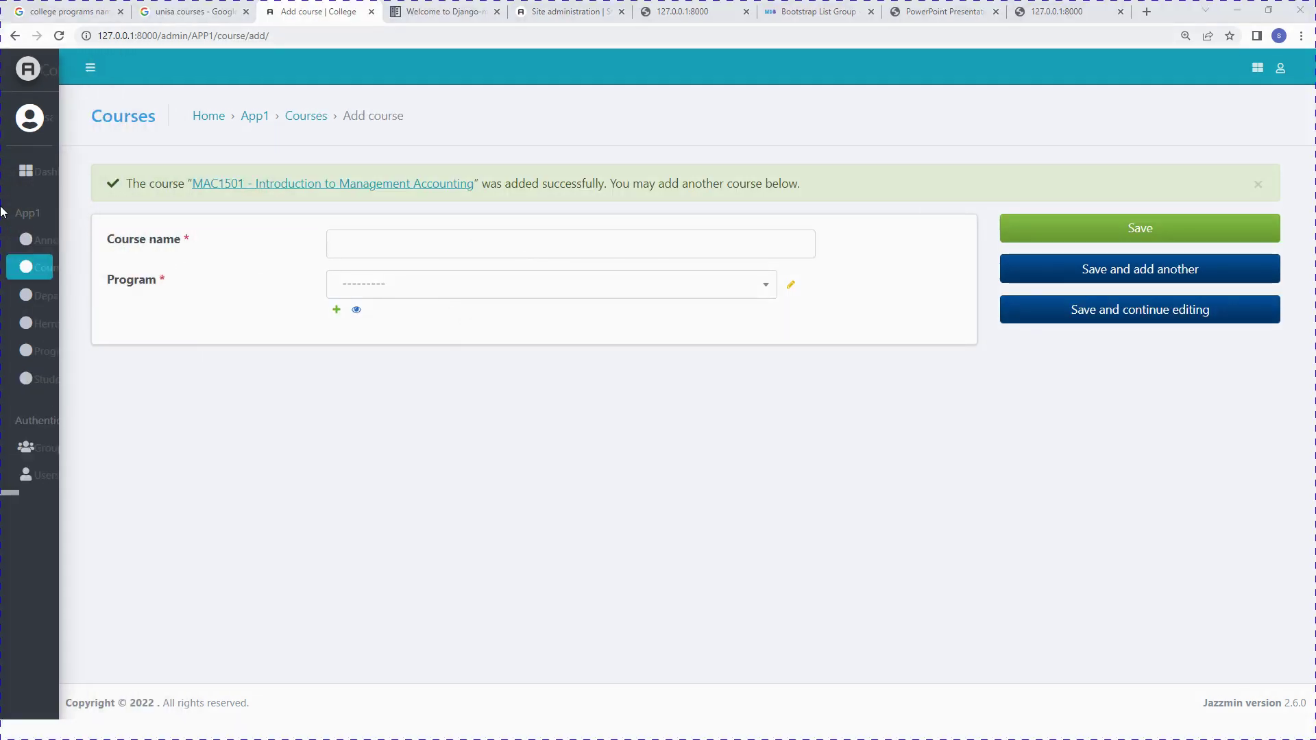
pyautogui.moveTo(71, 276)
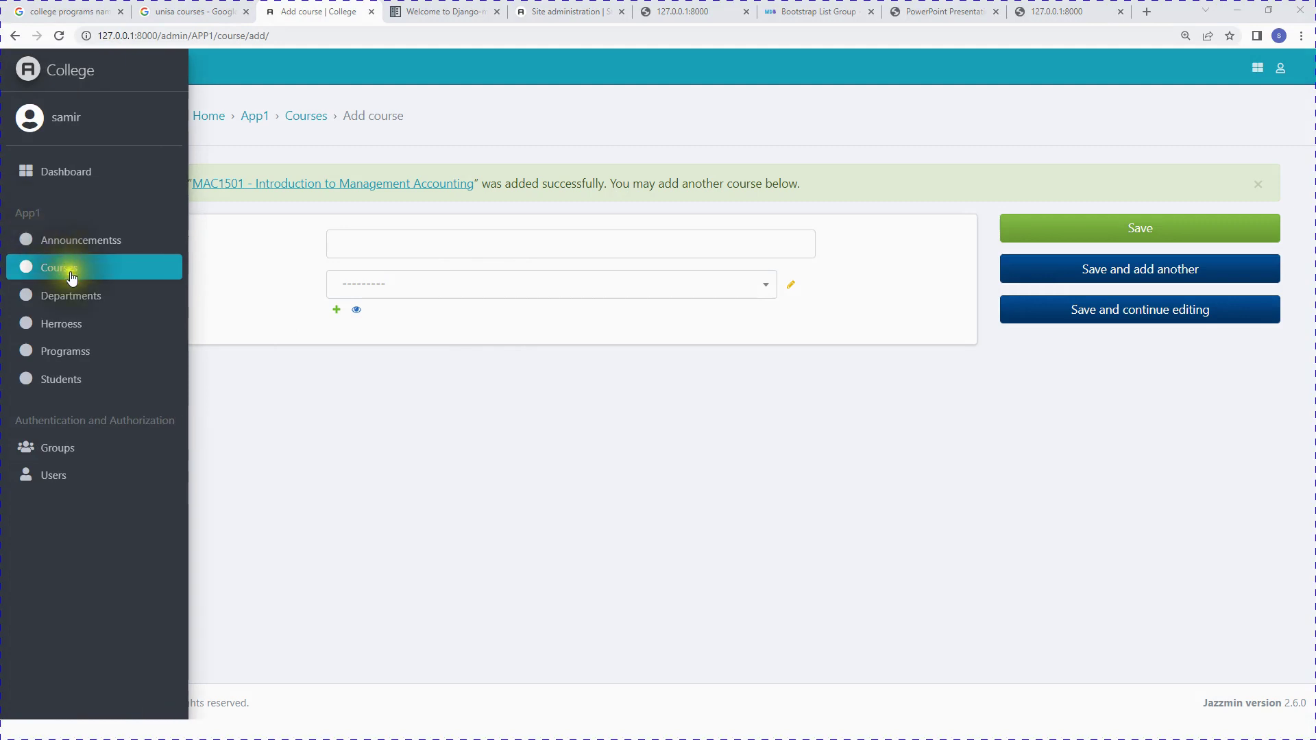
pyautogui.click(446, 247)
pyautogui.write('MNB1501 - Business Management IA')
pyautogui.click(423, 290)
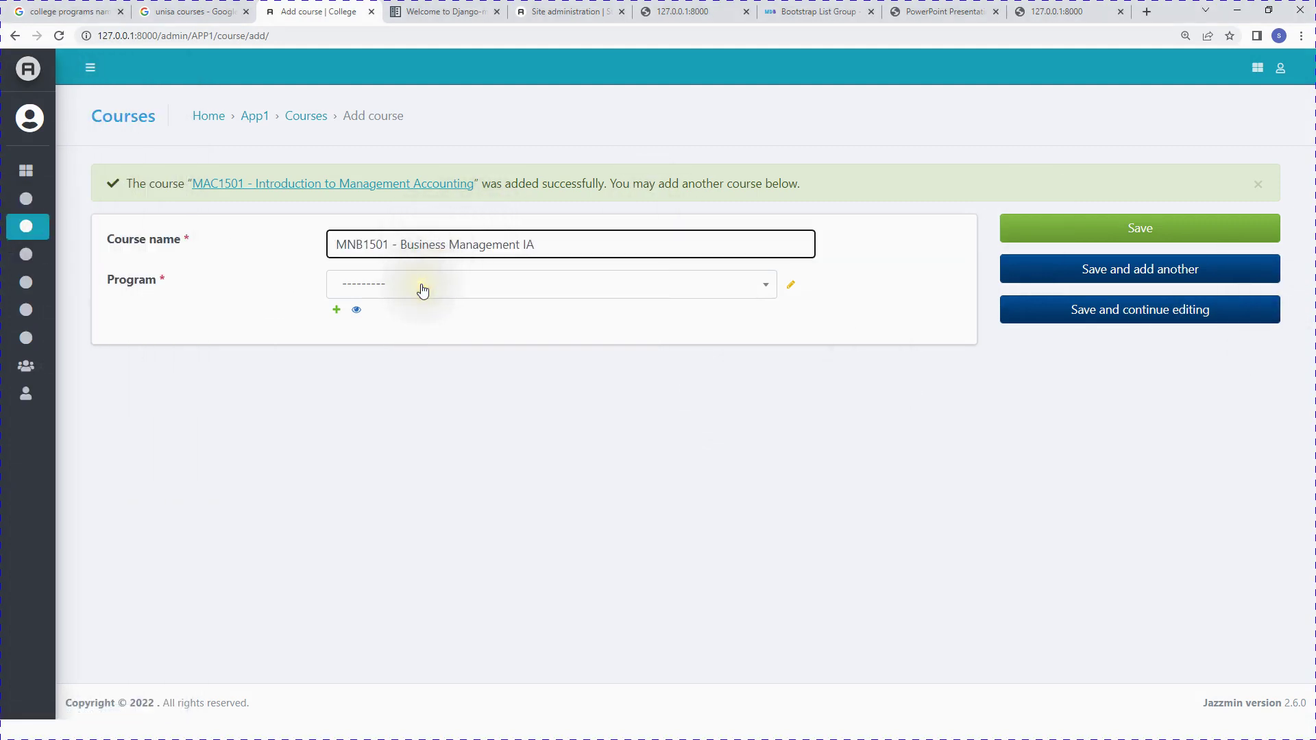
pyautogui.click(421, 289)
pyautogui.scroll(-5, 511, 383)
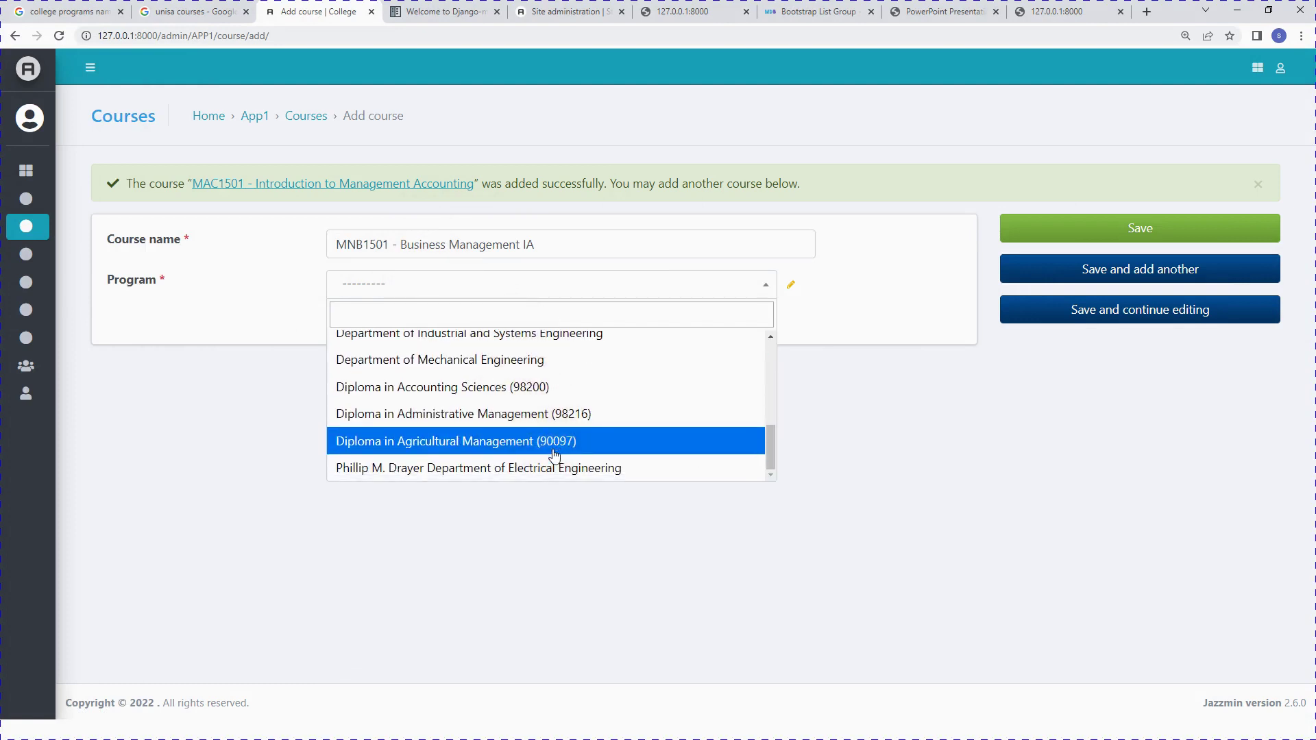
pyautogui.scroll(3, 553, 455)
pyautogui.scroll(2, 554, 452)
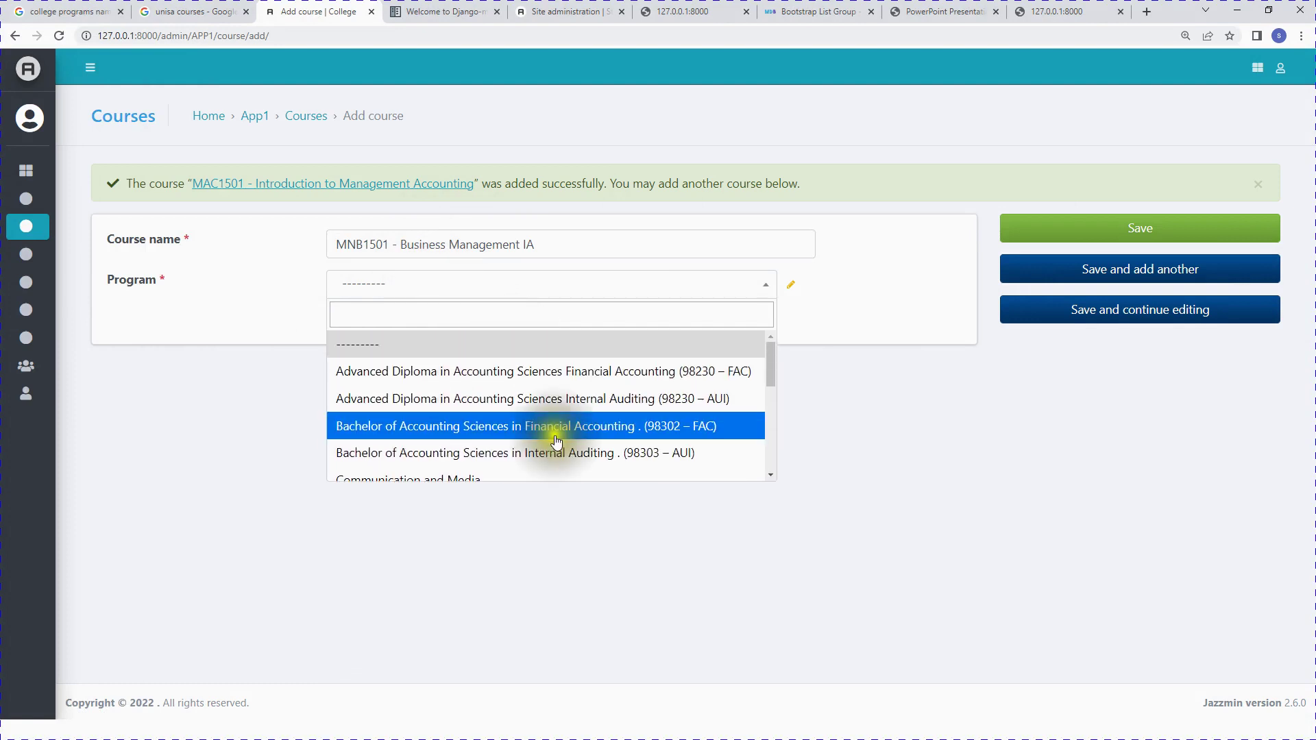
pyautogui.click(452, 398)
pyautogui.click(1090, 231)
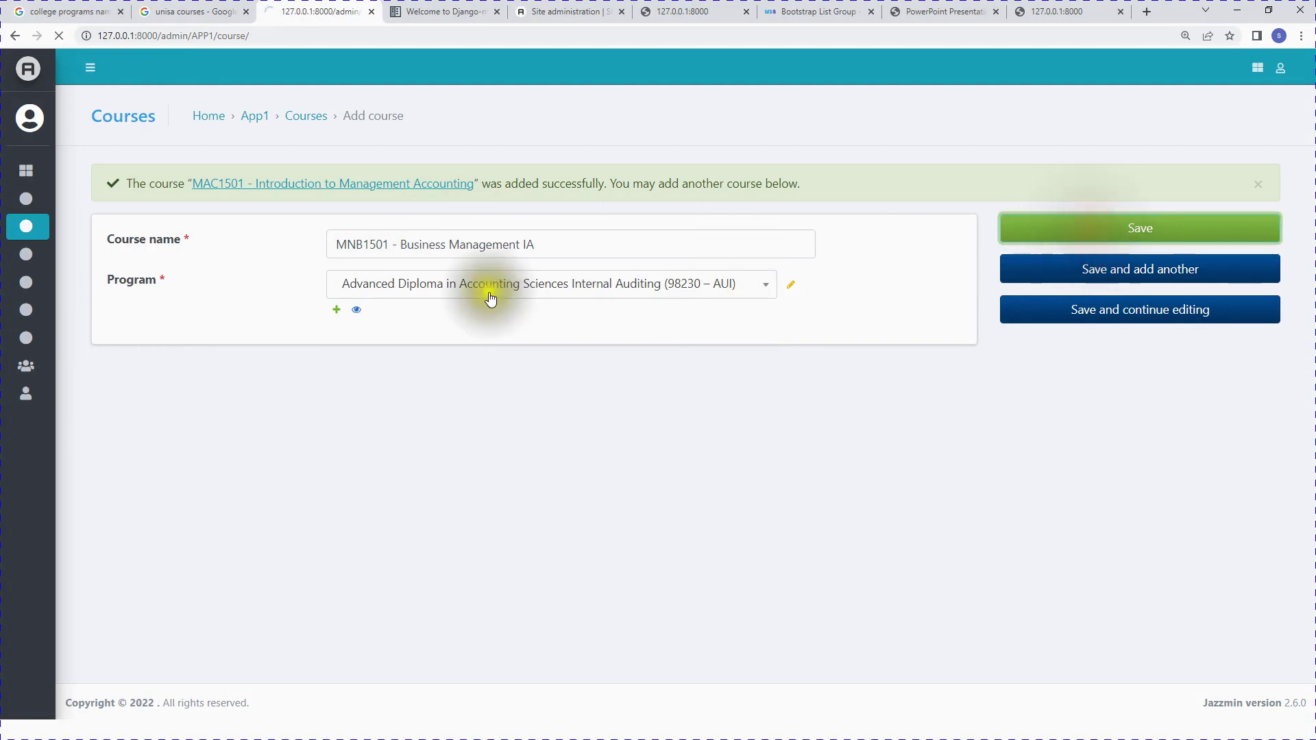
# Step: Go to the Programs list, then on to the empty Students list
pyautogui.scroll(-1, 471, 340)
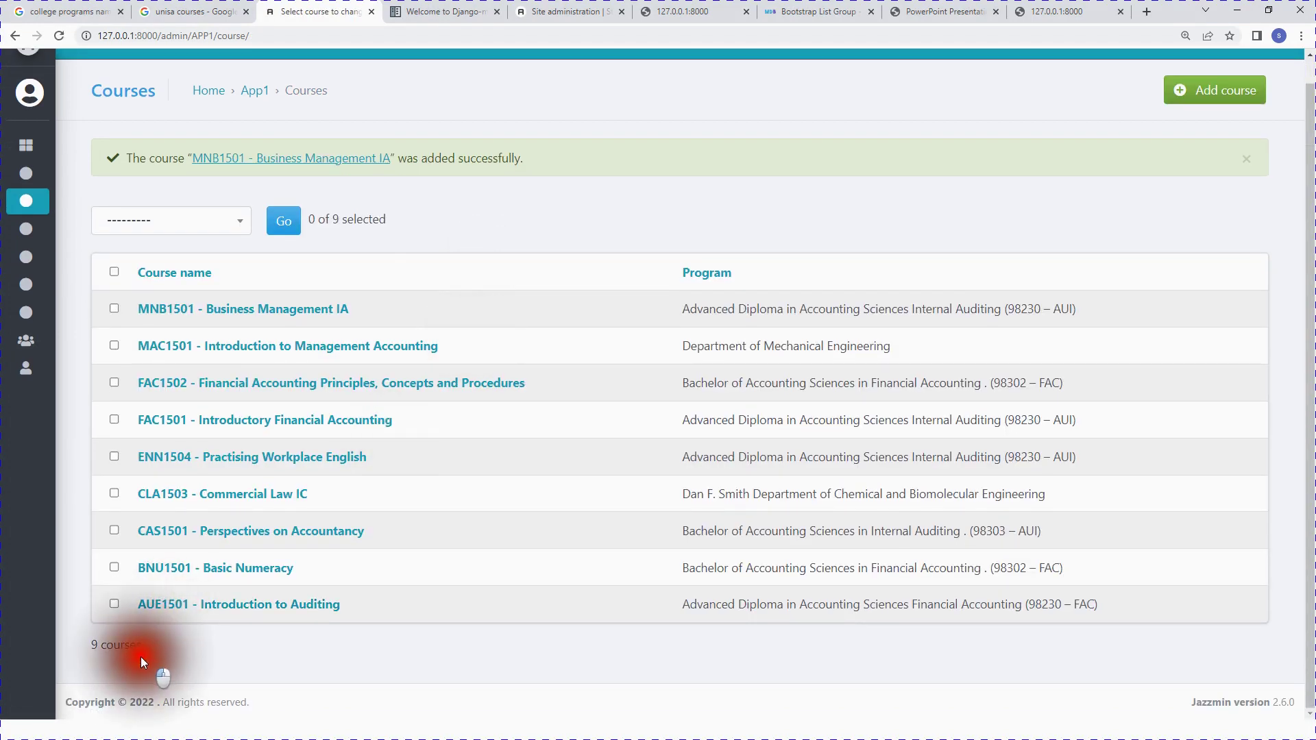
pyautogui.moveTo(26, 269)
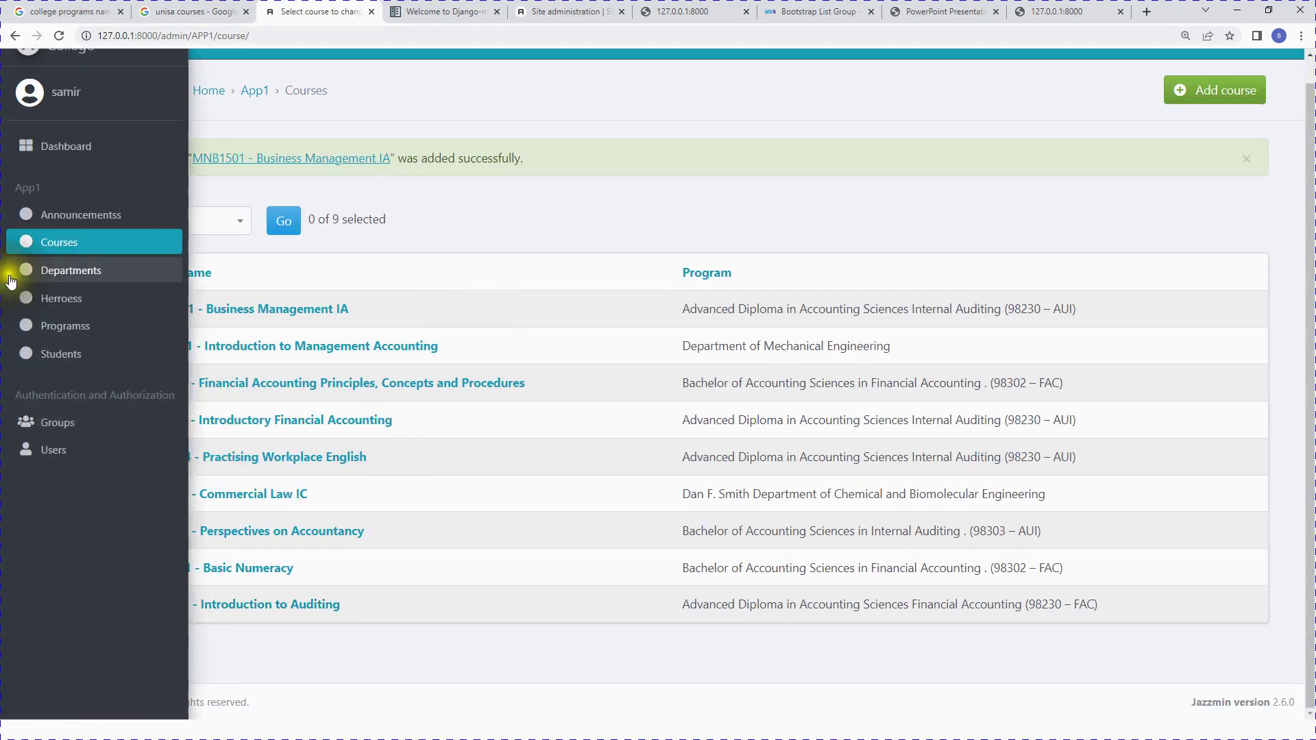
pyautogui.click(84, 333)
pyautogui.scroll(-3, 516, 421)
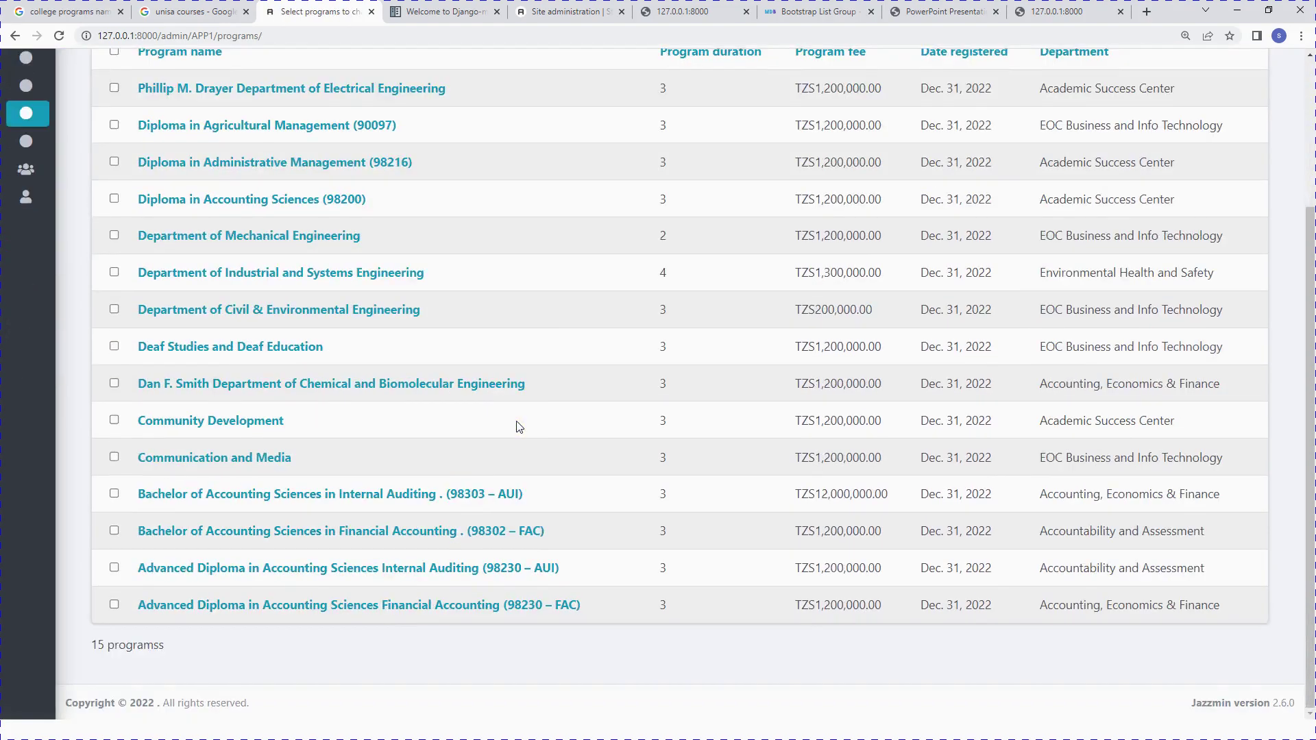
pyautogui.scroll(3, 500, 455)
pyautogui.moveTo(18, 354)
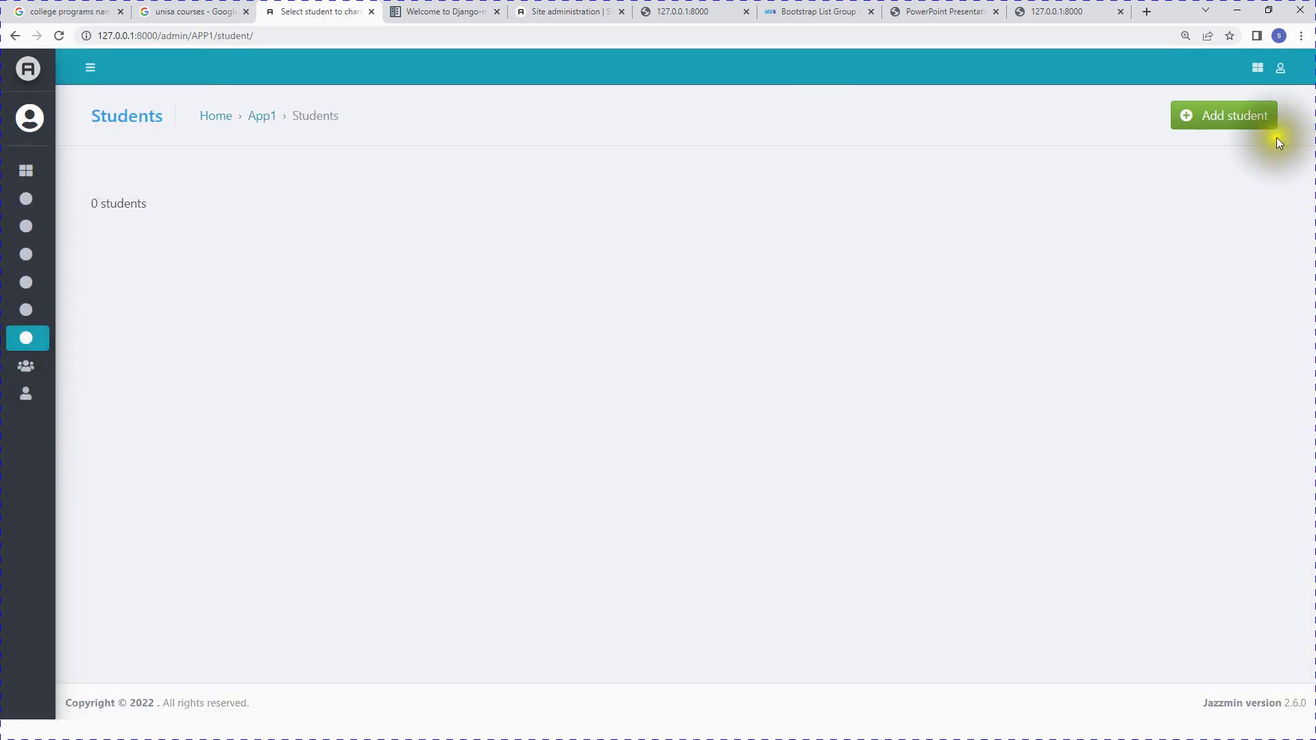
# Step: Start a new student with registration number, full name, passport photo and Admission Form.pdf attached
pyautogui.click(1219, 113)
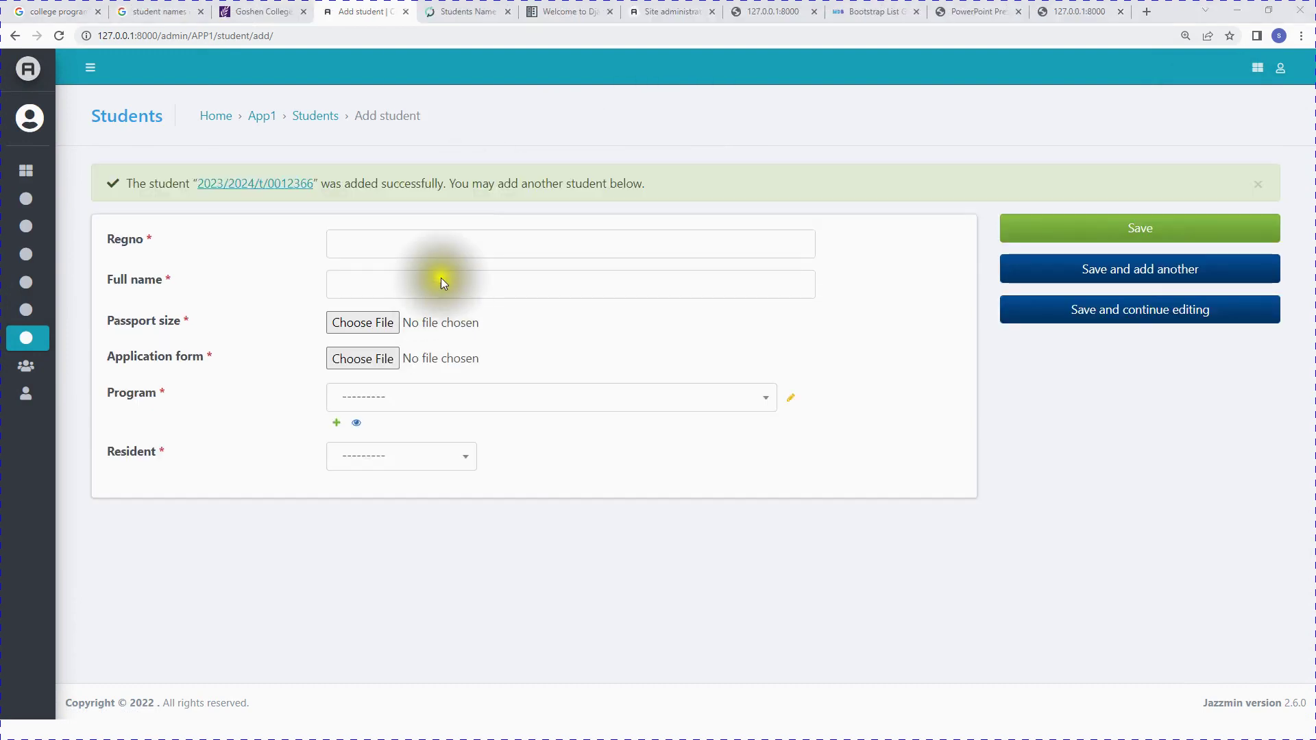
pyautogui.click(444, 240)
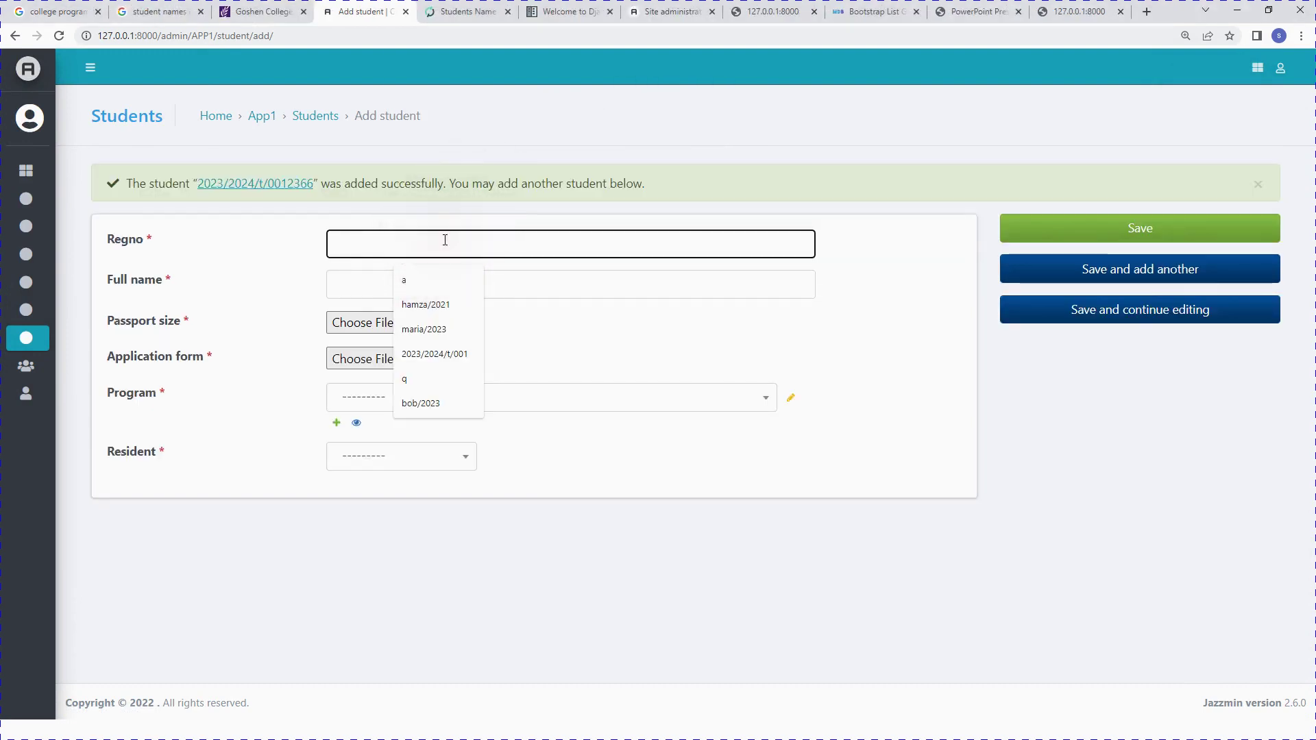
pyautogui.write('2023/2024/t/0012')
pyautogui.click(451, 307)
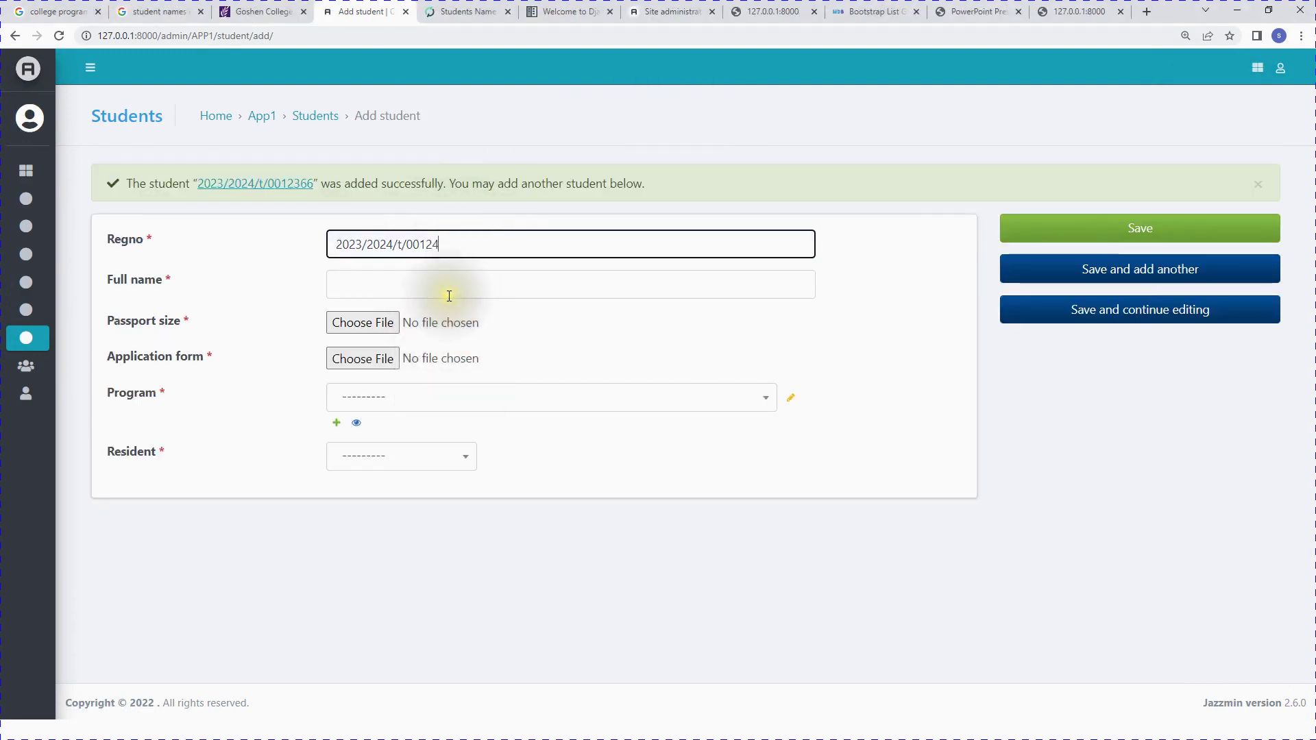
pyautogui.click(410, 292)
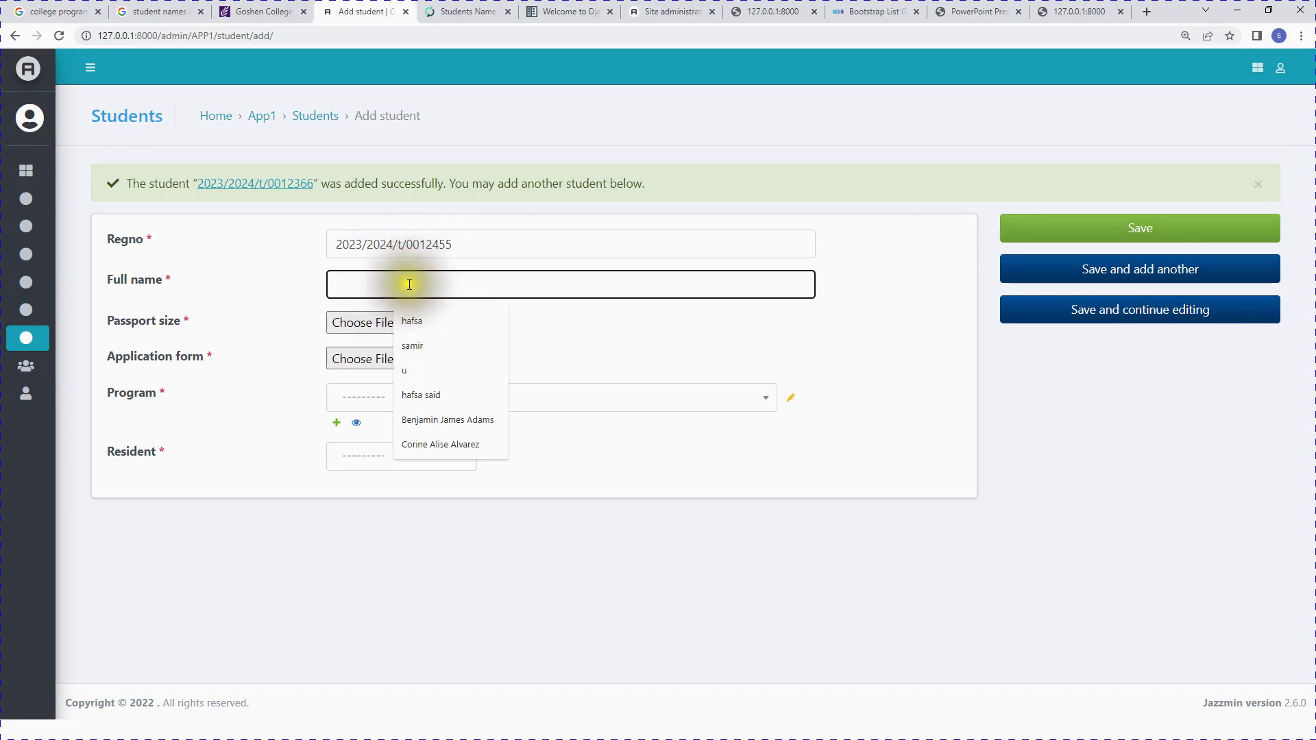
pyautogui.click(393, 311)
pyautogui.click(382, 323)
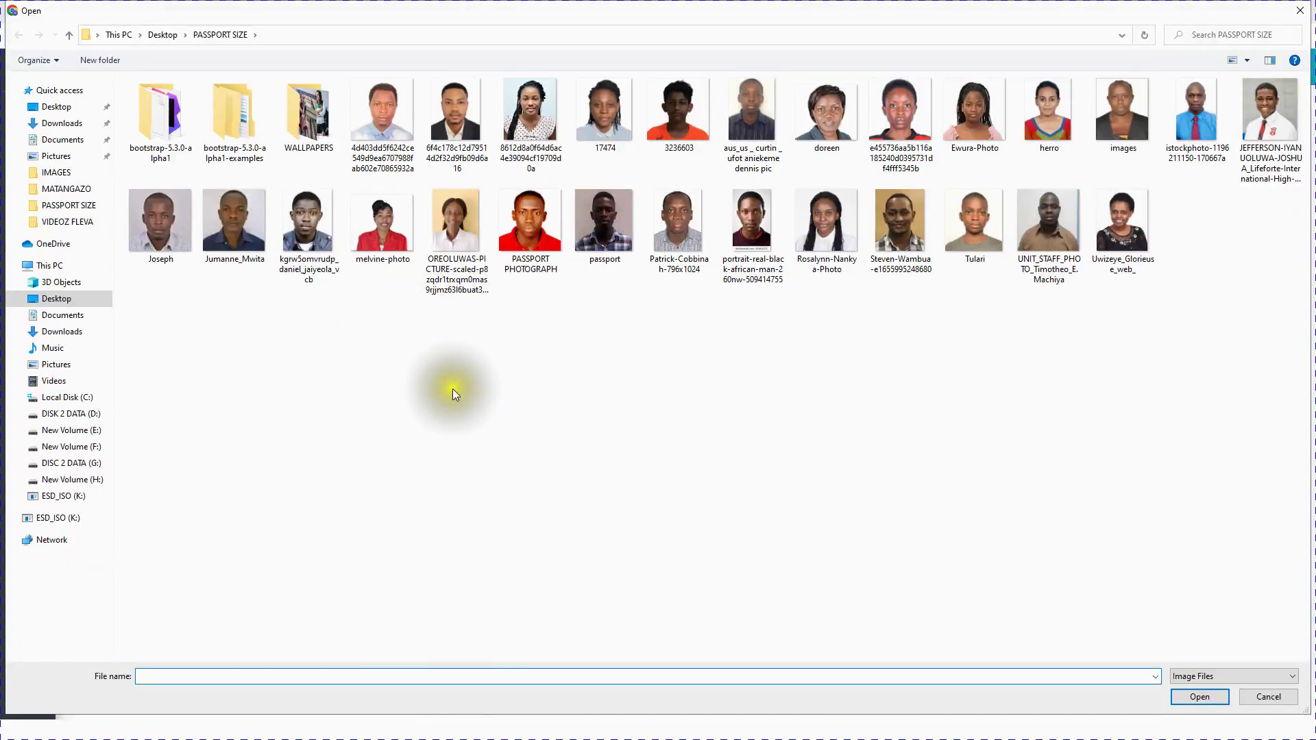
pyautogui.doubleClick(688, 235)
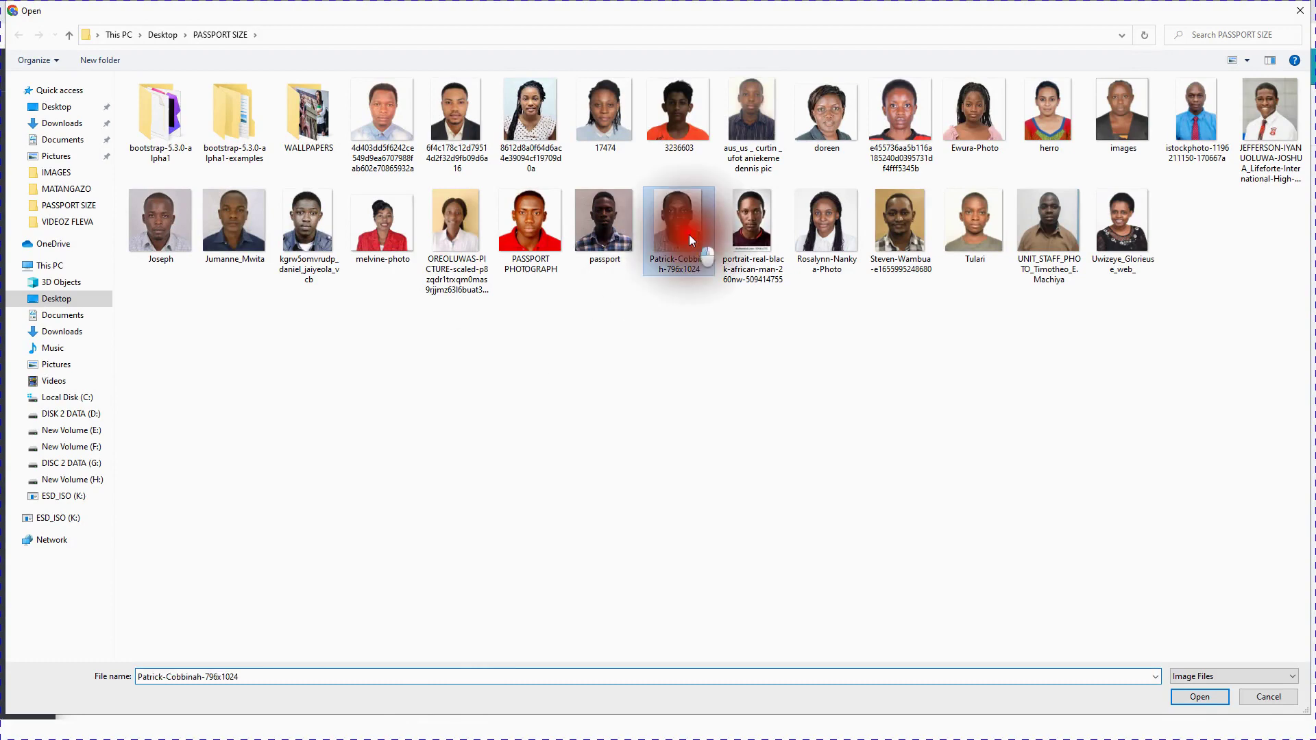
pyautogui.click(381, 357)
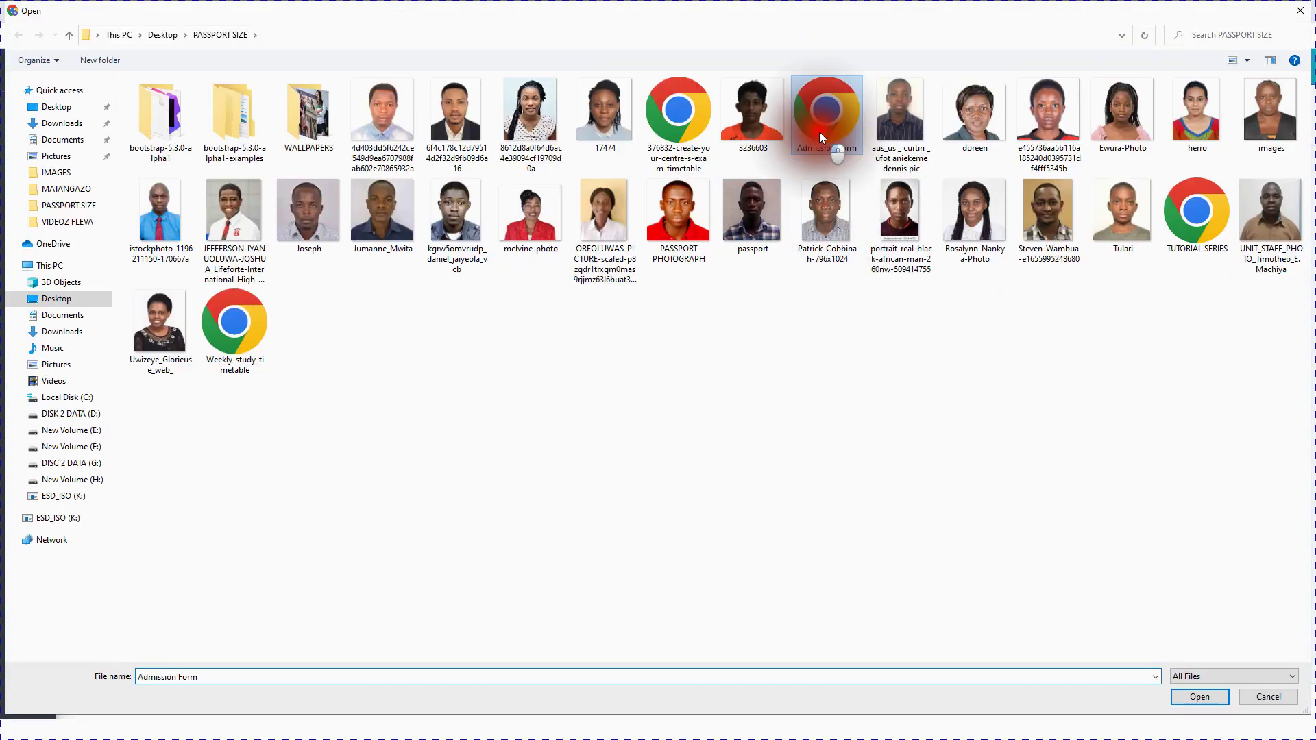
pyautogui.doubleClick(819, 132)
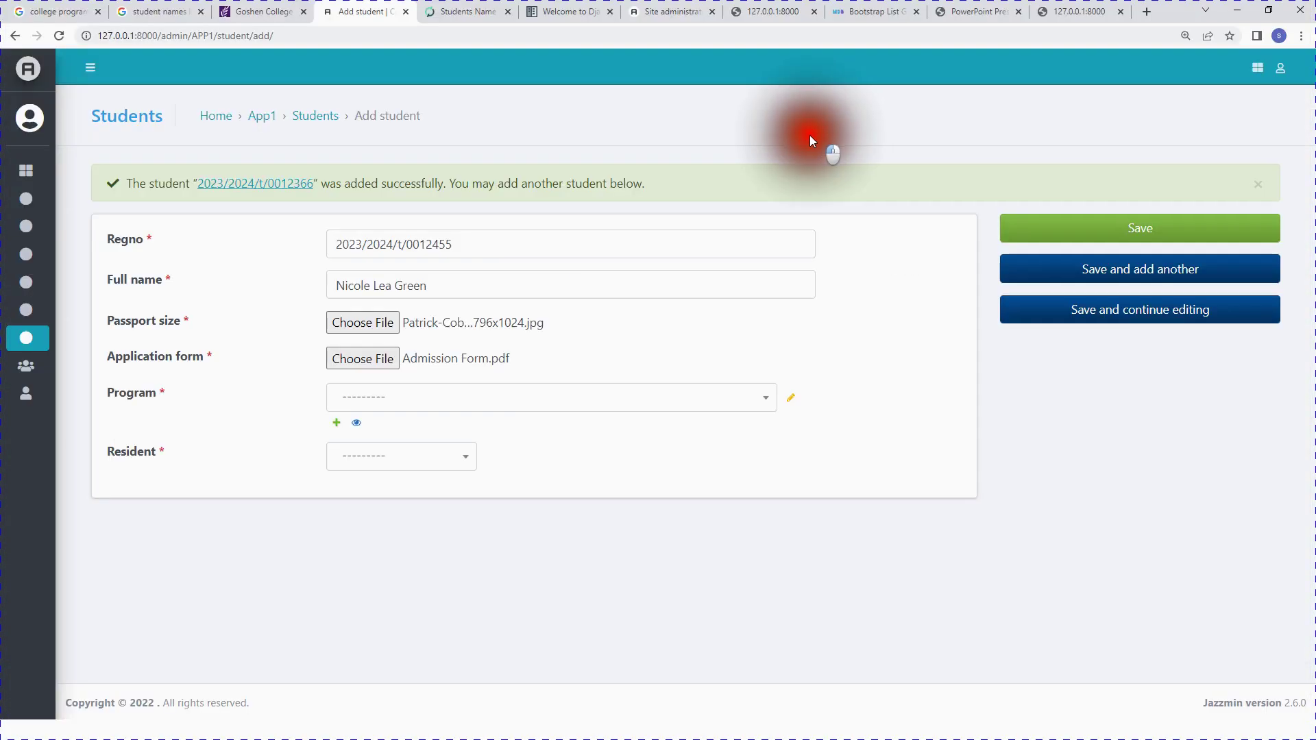
# Step: Set program Diploma in Administrative Management (98216) and resident Tanga, then save the student
pyautogui.click(427, 400)
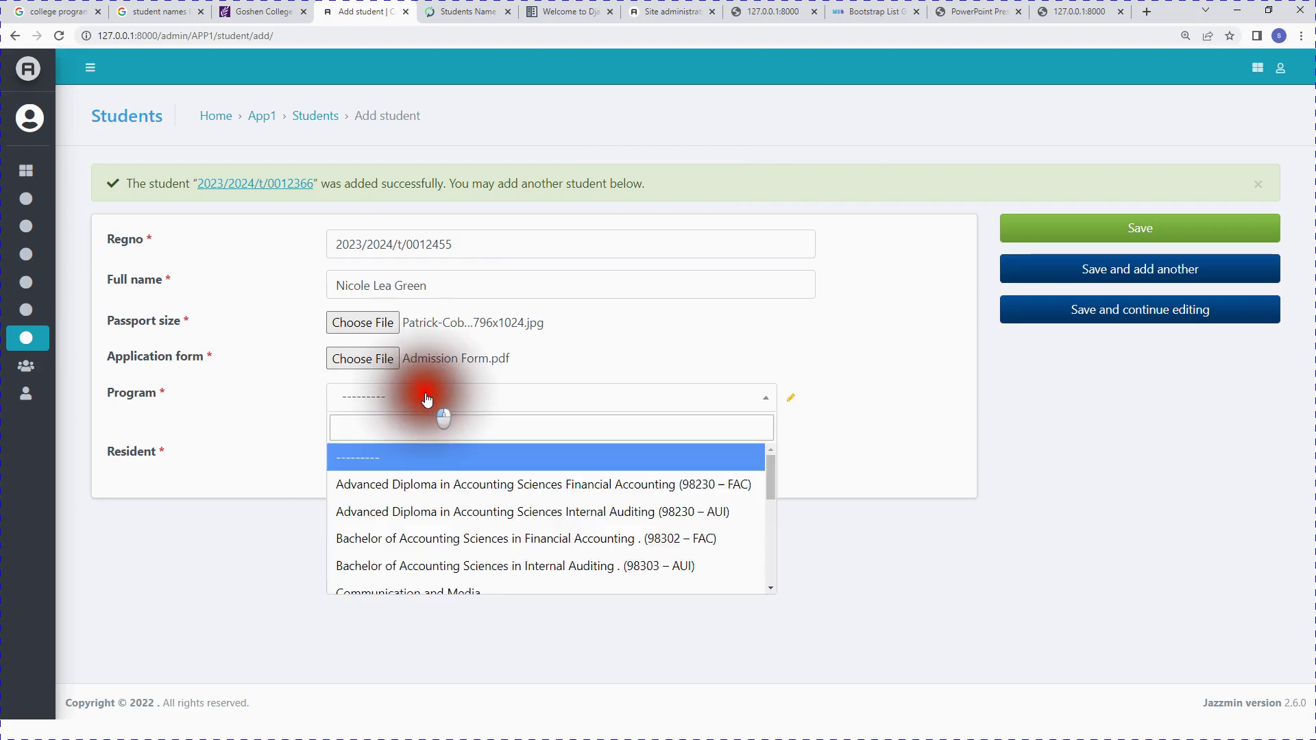
pyautogui.scroll(-10, 470, 514)
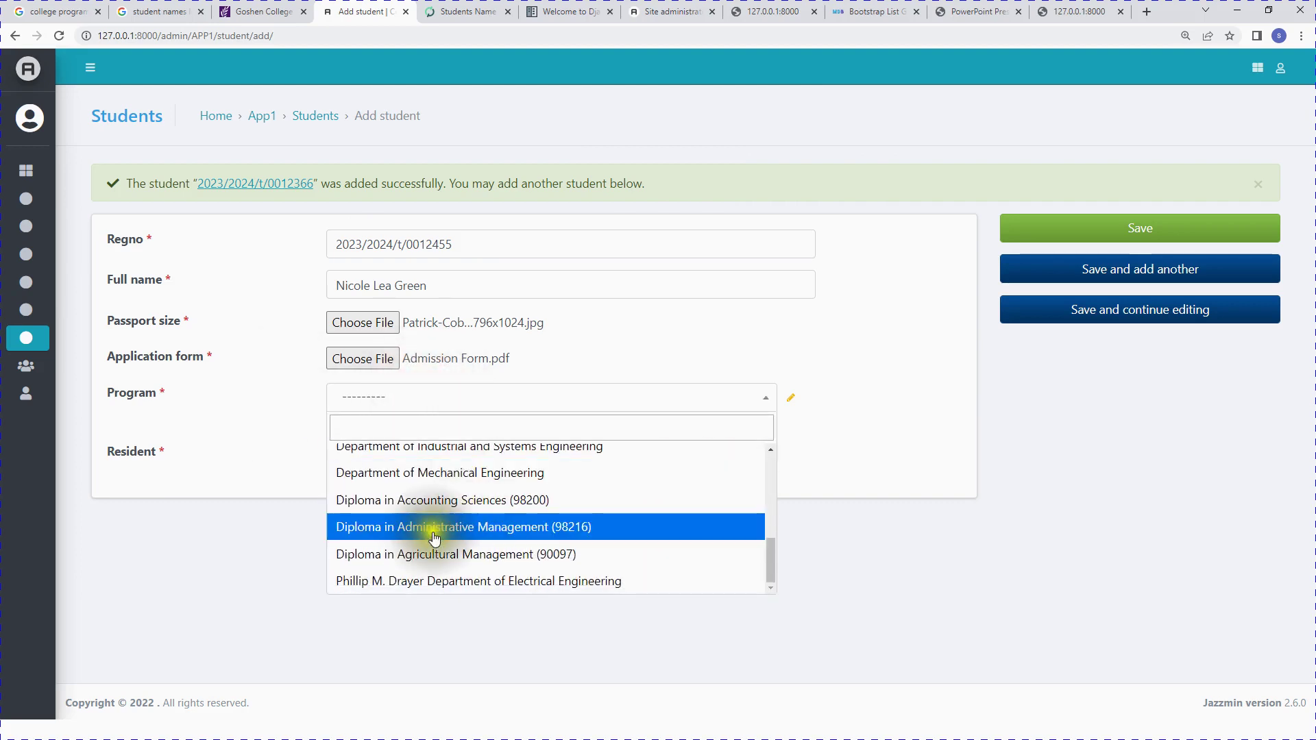
pyautogui.click(381, 529)
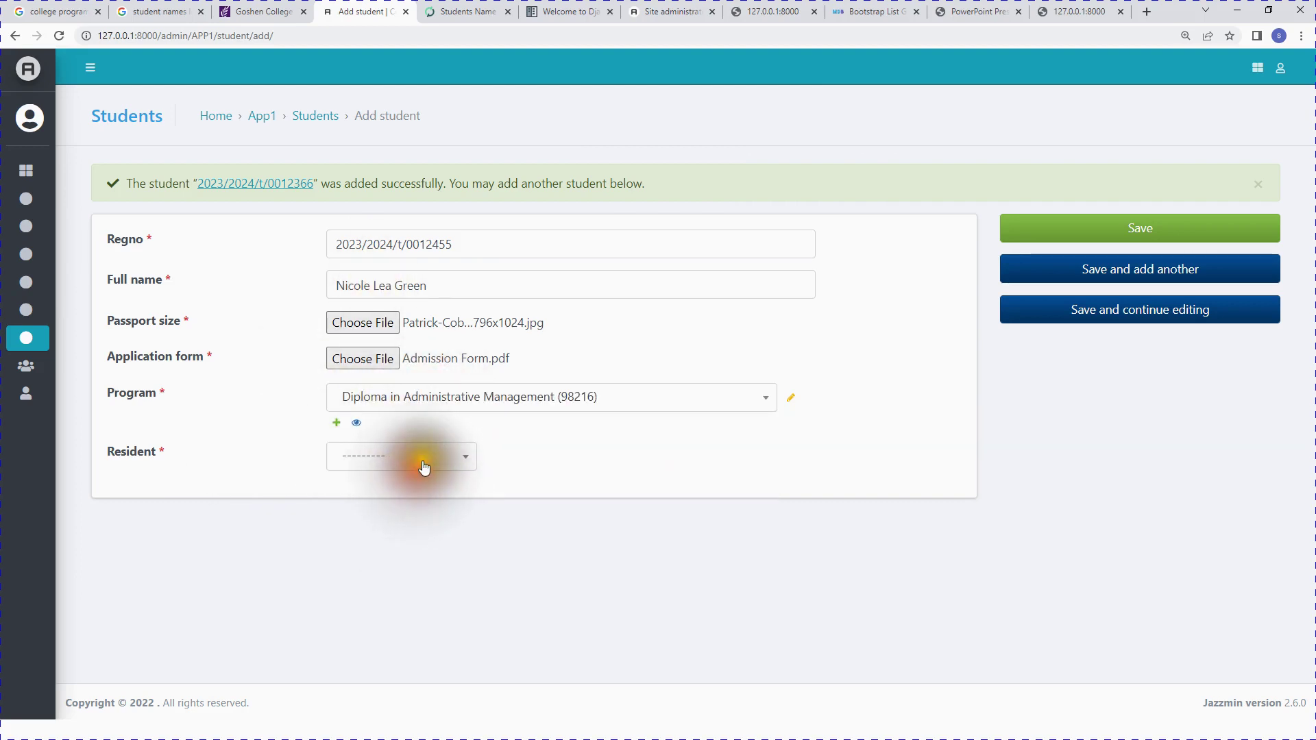
pyautogui.click(418, 463)
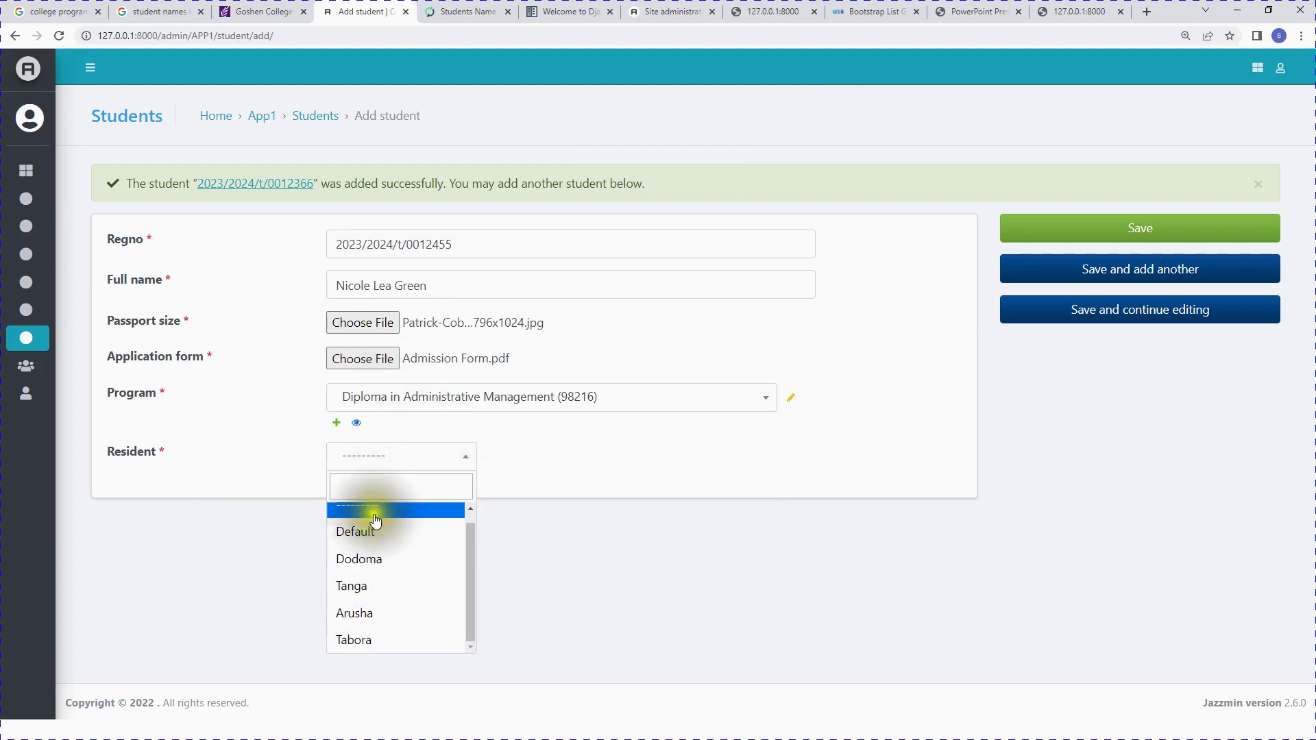
pyautogui.scroll(1, 376, 538)
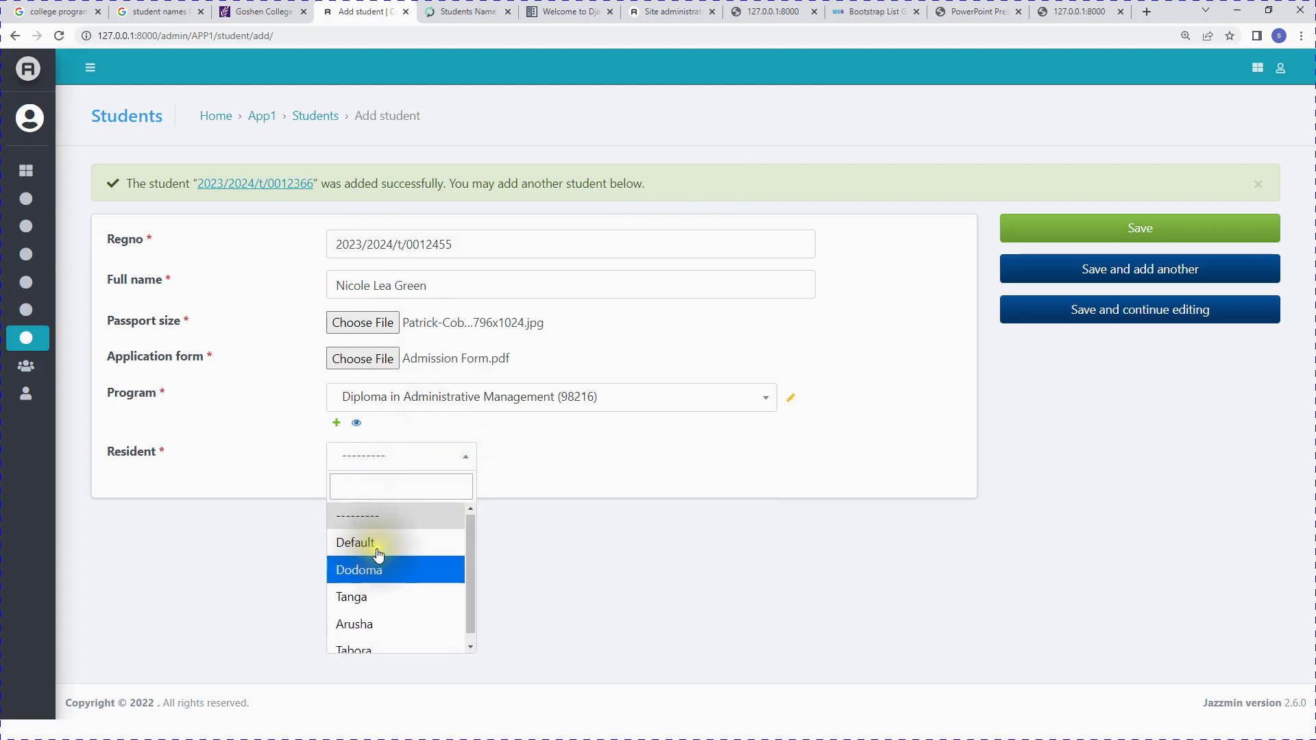
pyautogui.click(376, 597)
pyautogui.click(1126, 236)
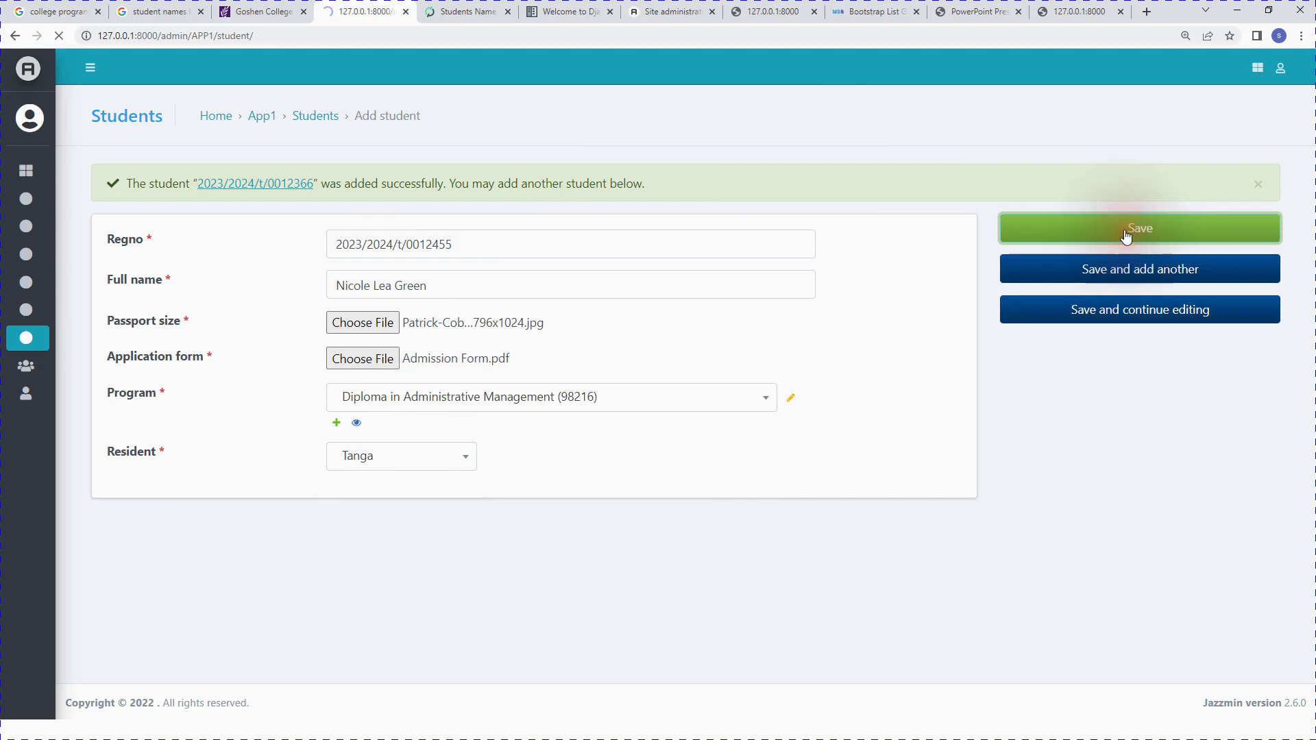
# Step: Scroll through the ten-student list to check the newly added student
pyautogui.scroll(-4, 621, 357)
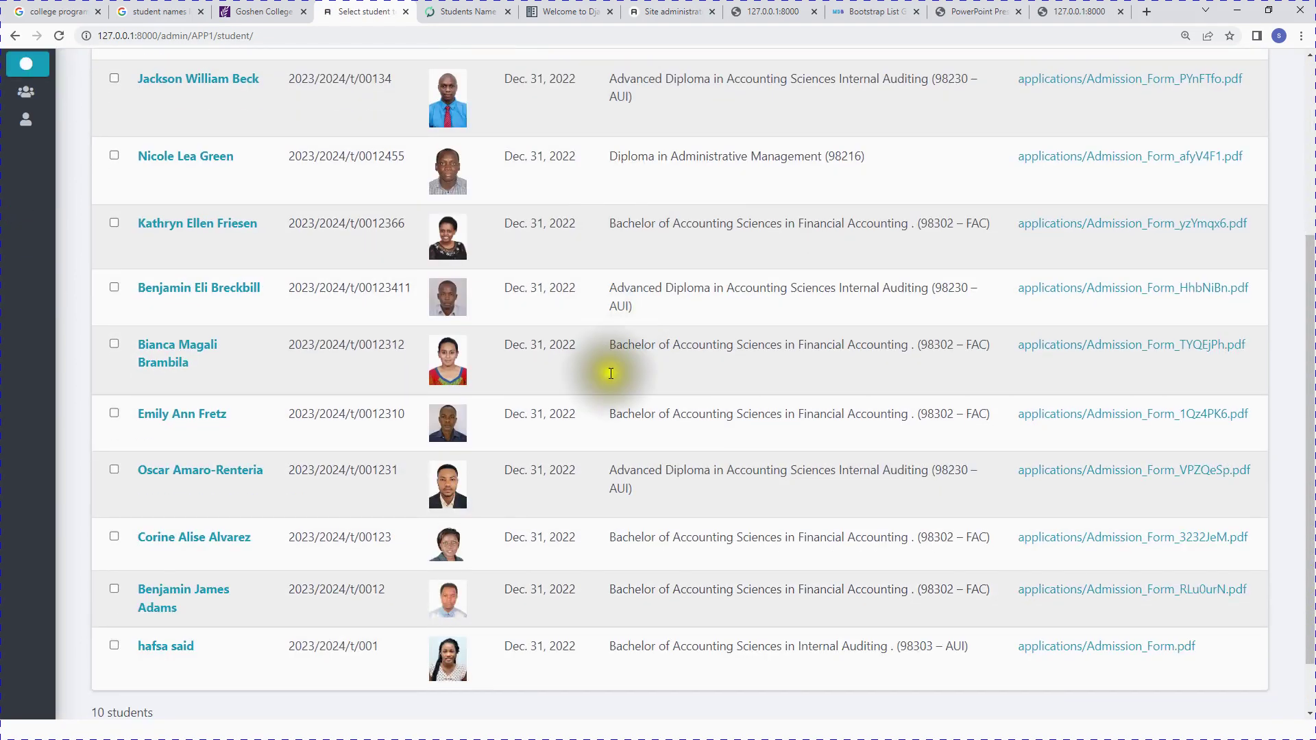
pyautogui.scroll(-1, 213, 651)
pyautogui.scroll(5, 219, 635)
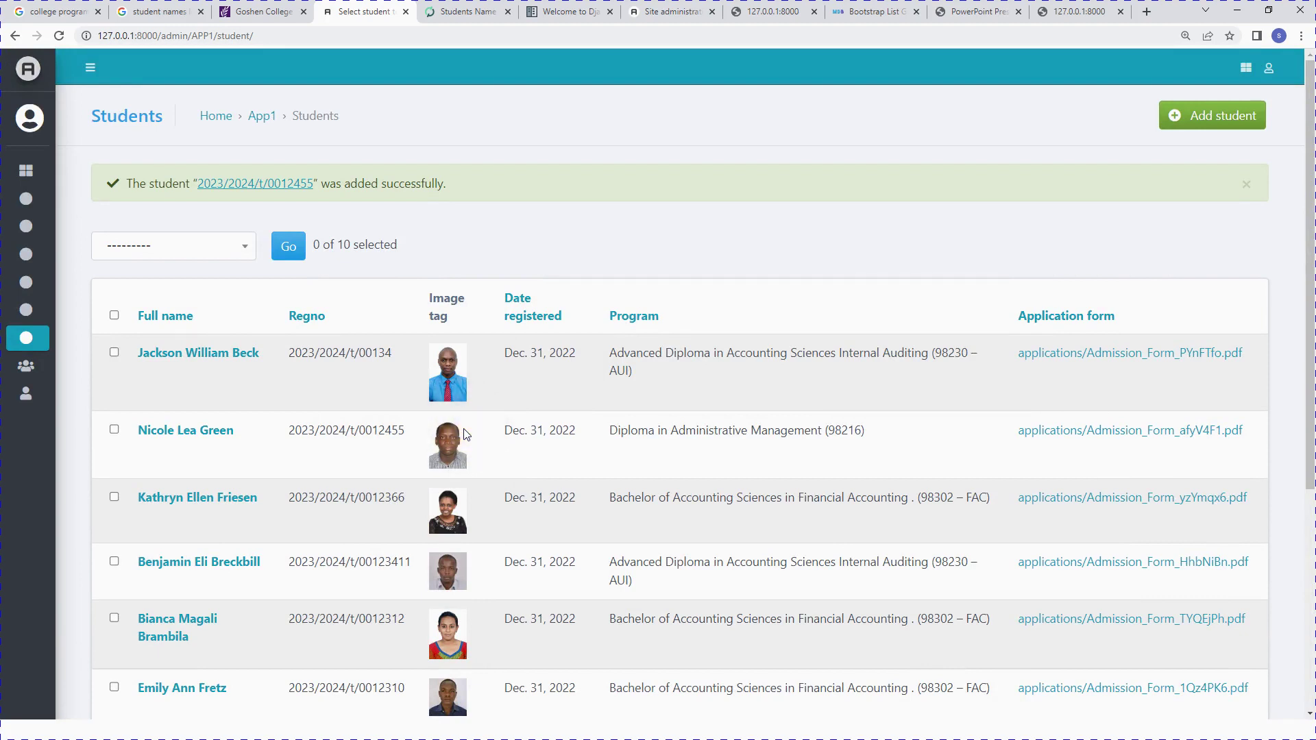
pyautogui.moveTo(48, 312)
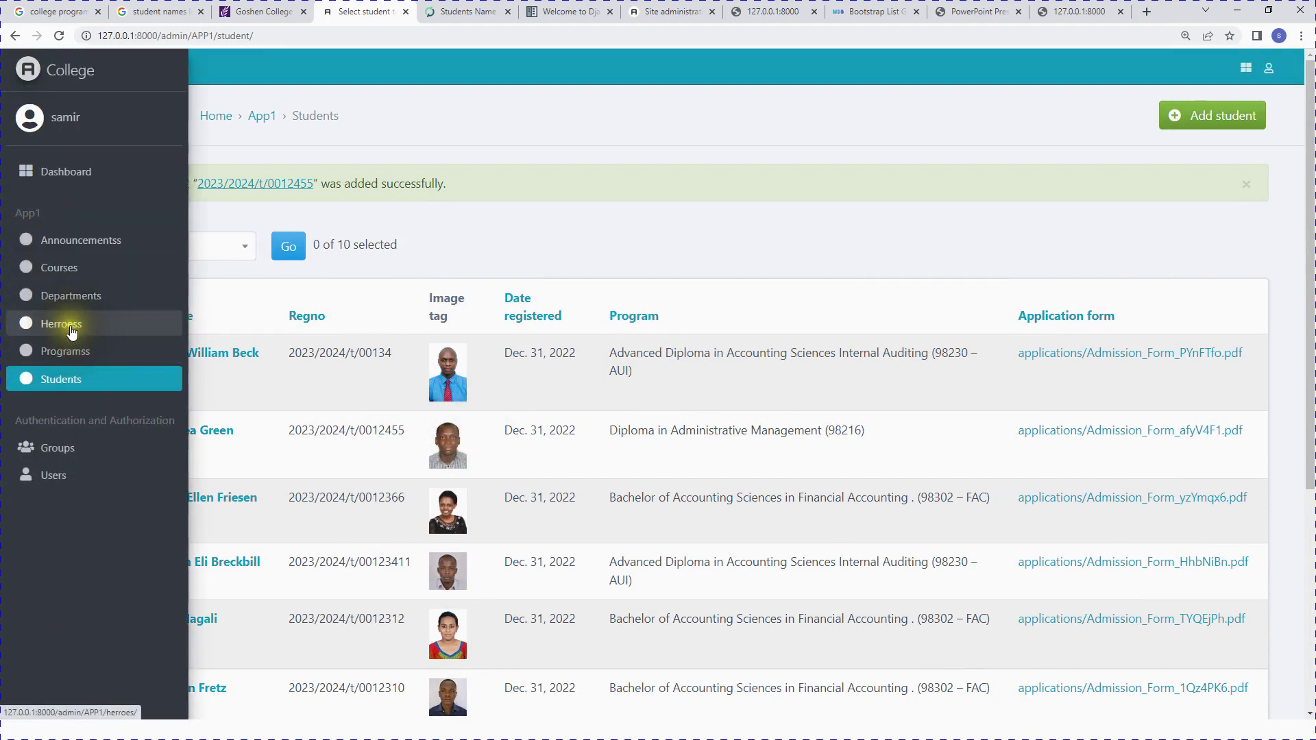
# Step: Start a new hero entry with a pasted full name, heading Most innovative and title Best Student
pyautogui.click(71, 331)
pyautogui.click(1228, 118)
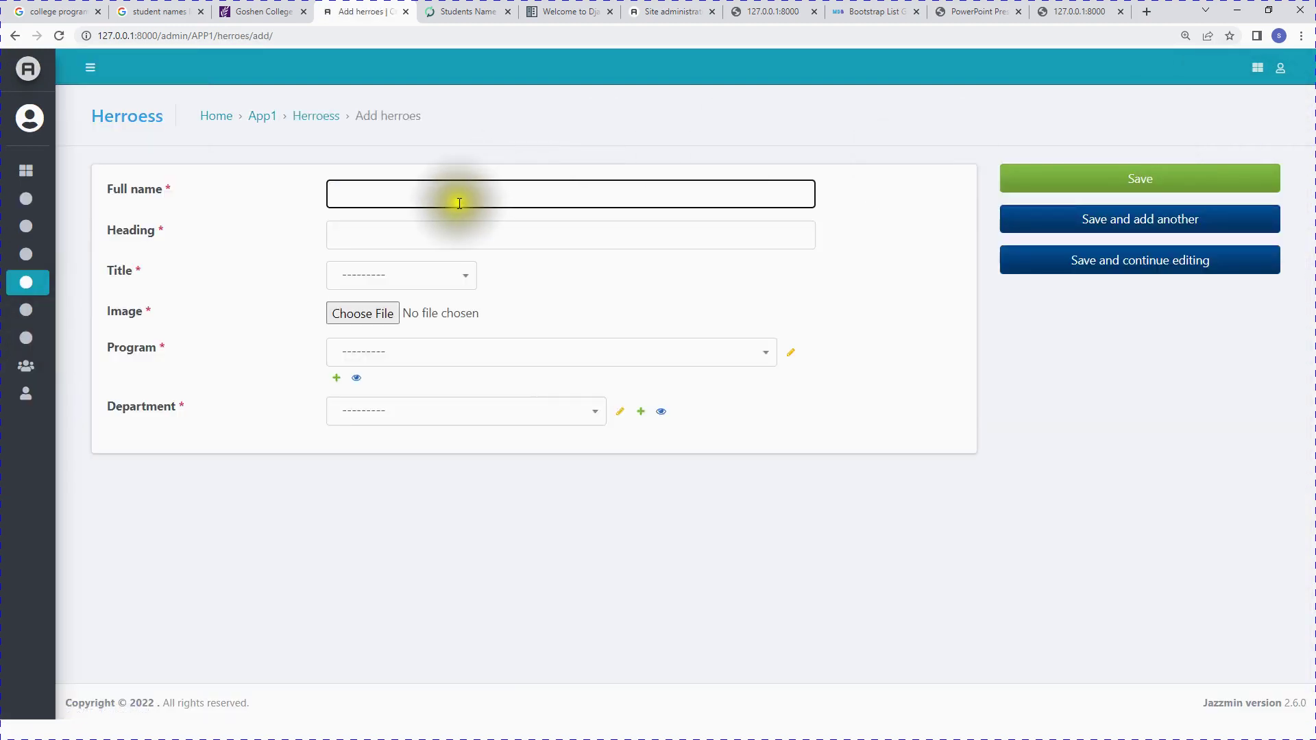
pyautogui.click(461, 193)
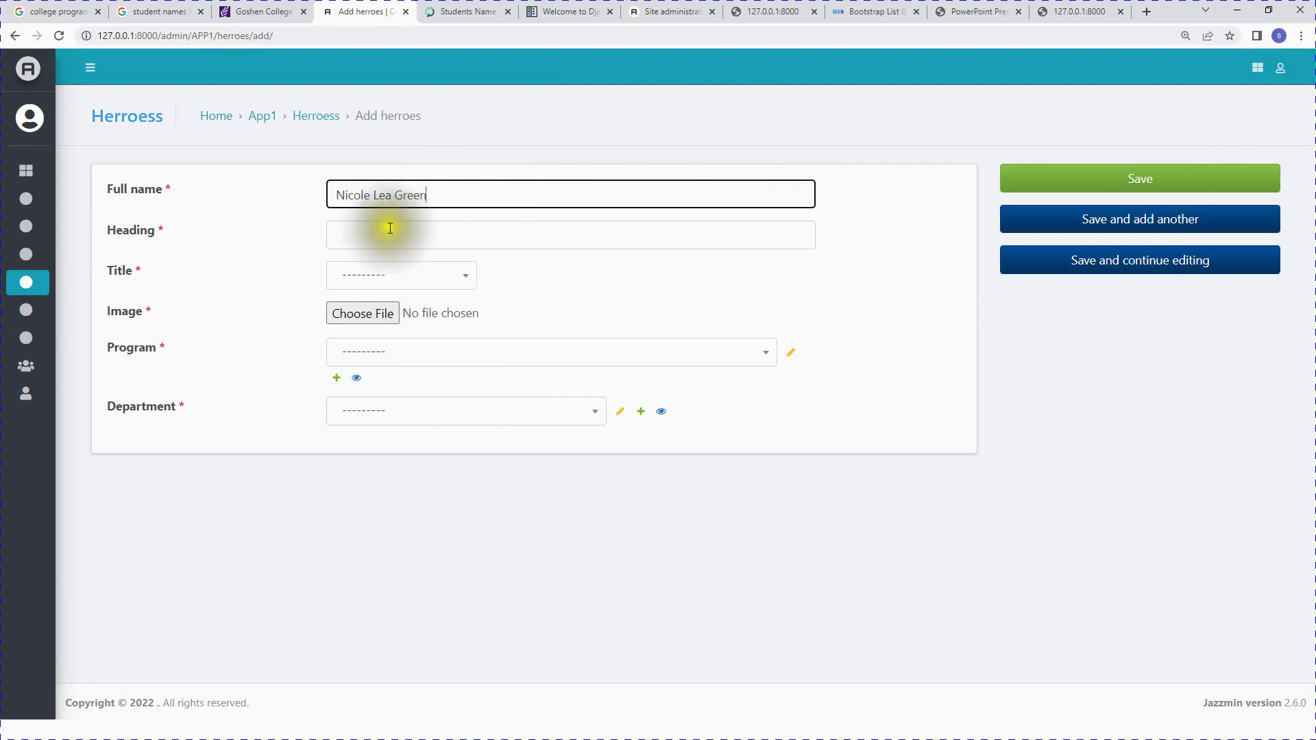
pyautogui.click(380, 235)
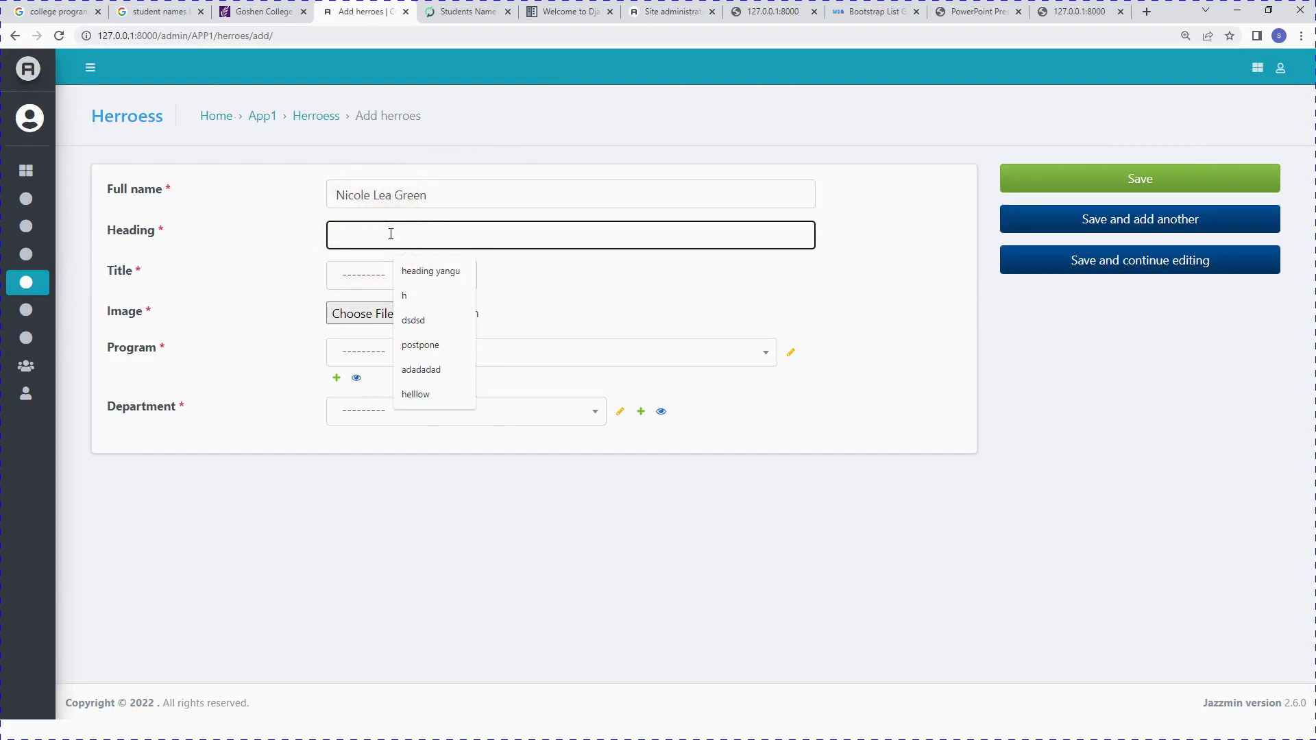
pyautogui.click(391, 234)
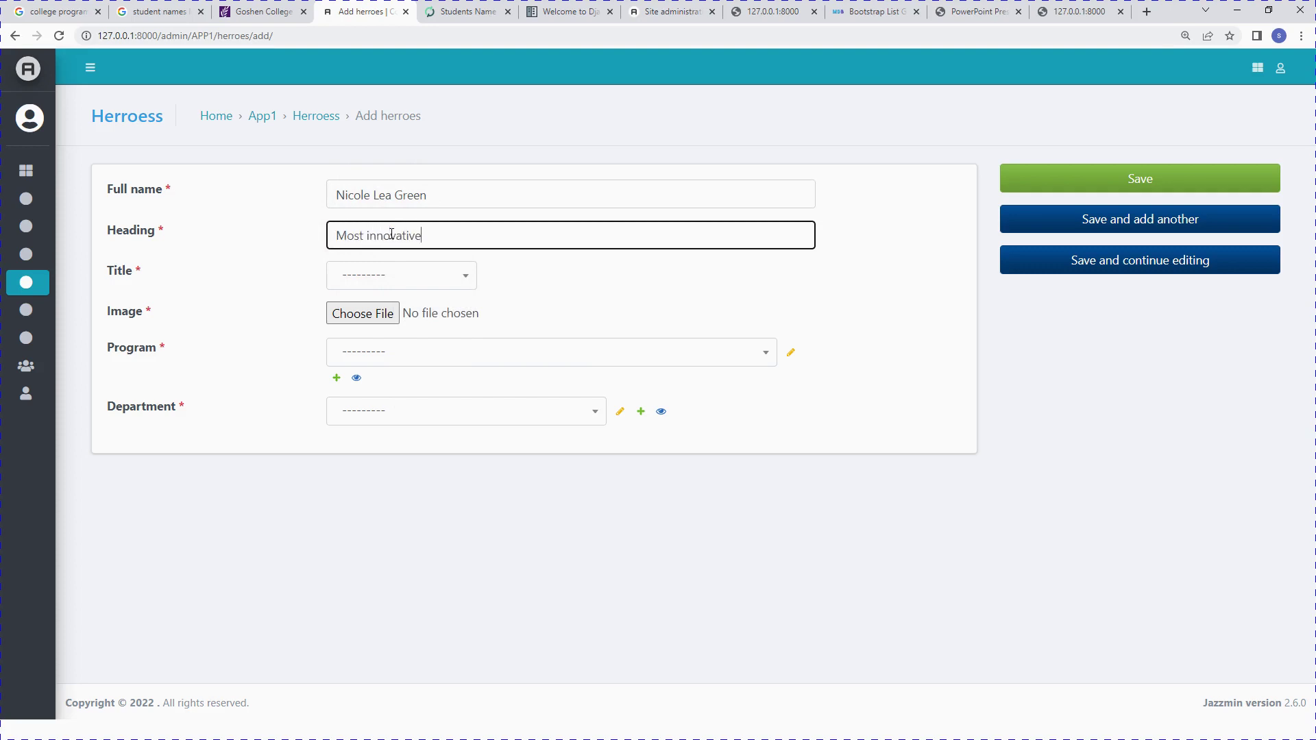
pyautogui.click(398, 276)
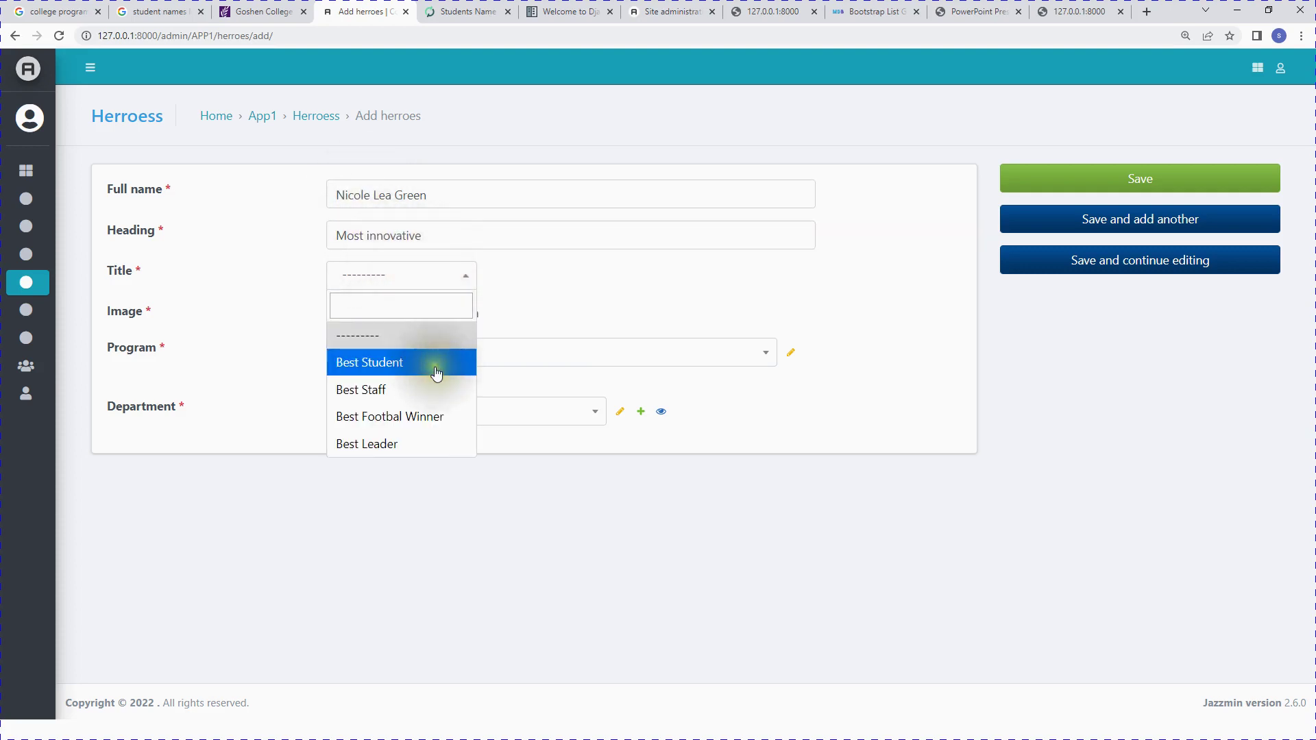
pyautogui.click(403, 368)
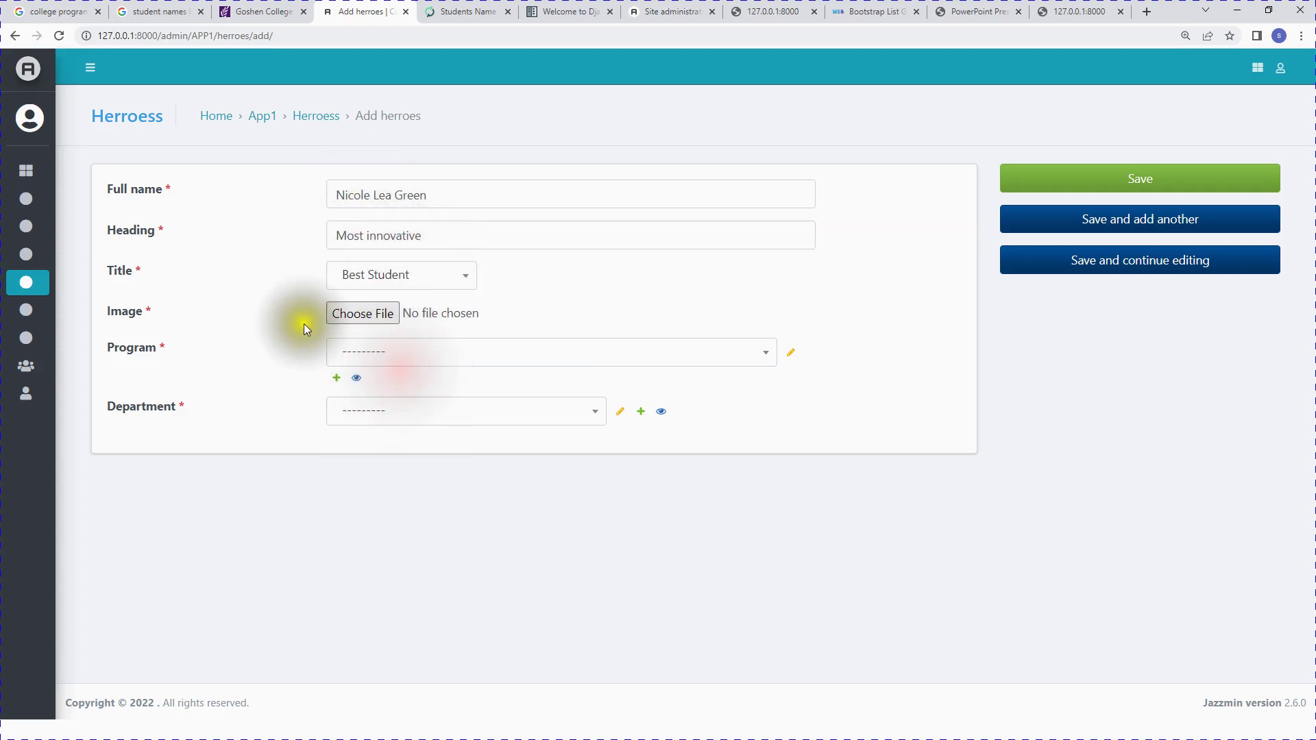
# Step: Attach a photo, set program Civil & Environmental Engineering and department EOC Business and Info Technology, then save
pyautogui.click(383, 321)
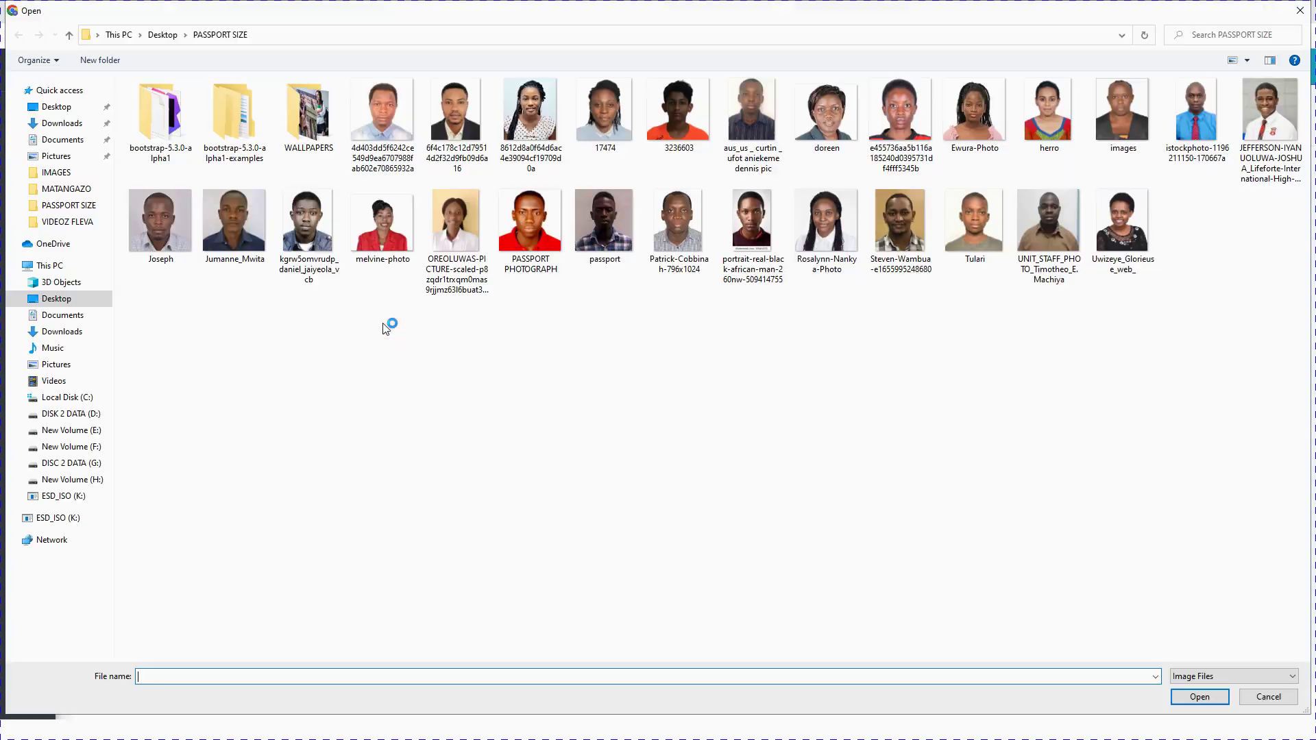
pyautogui.doubleClick(446, 124)
pyautogui.click(416, 353)
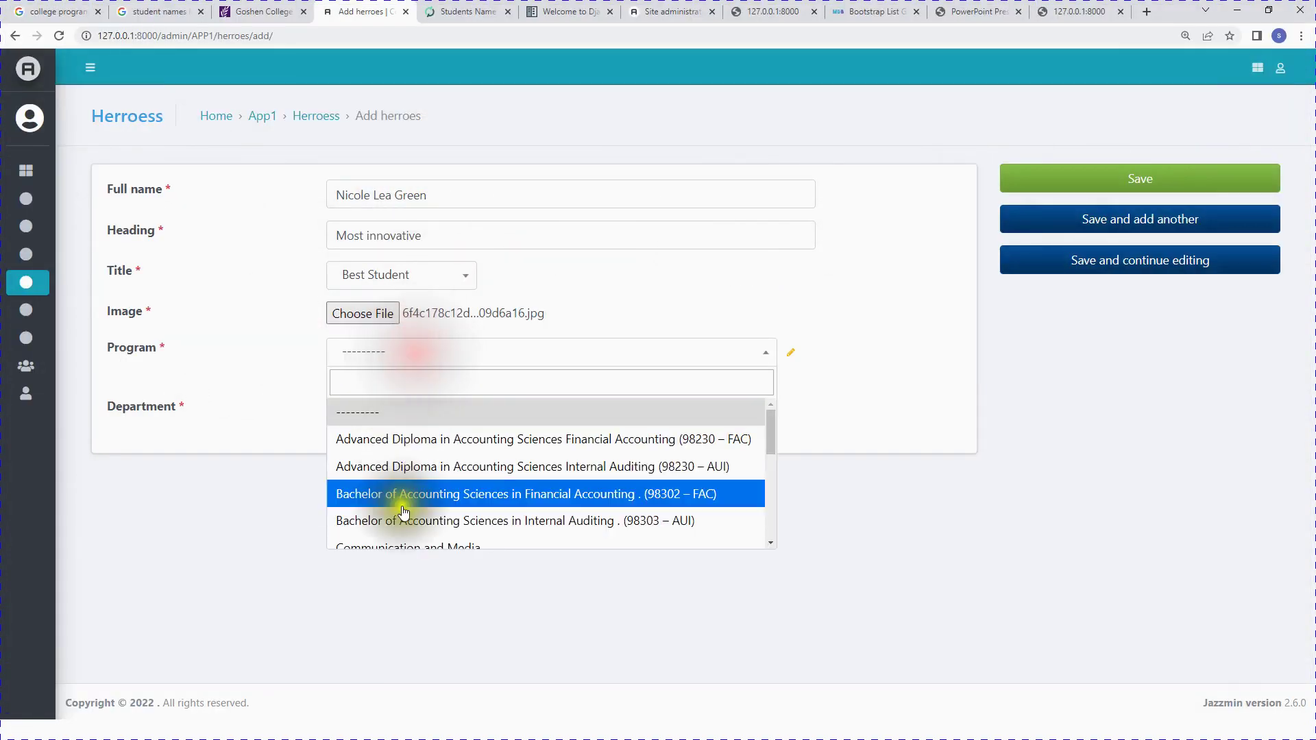
pyautogui.scroll(-5, 403, 513)
pyautogui.click(484, 446)
pyautogui.click(464, 413)
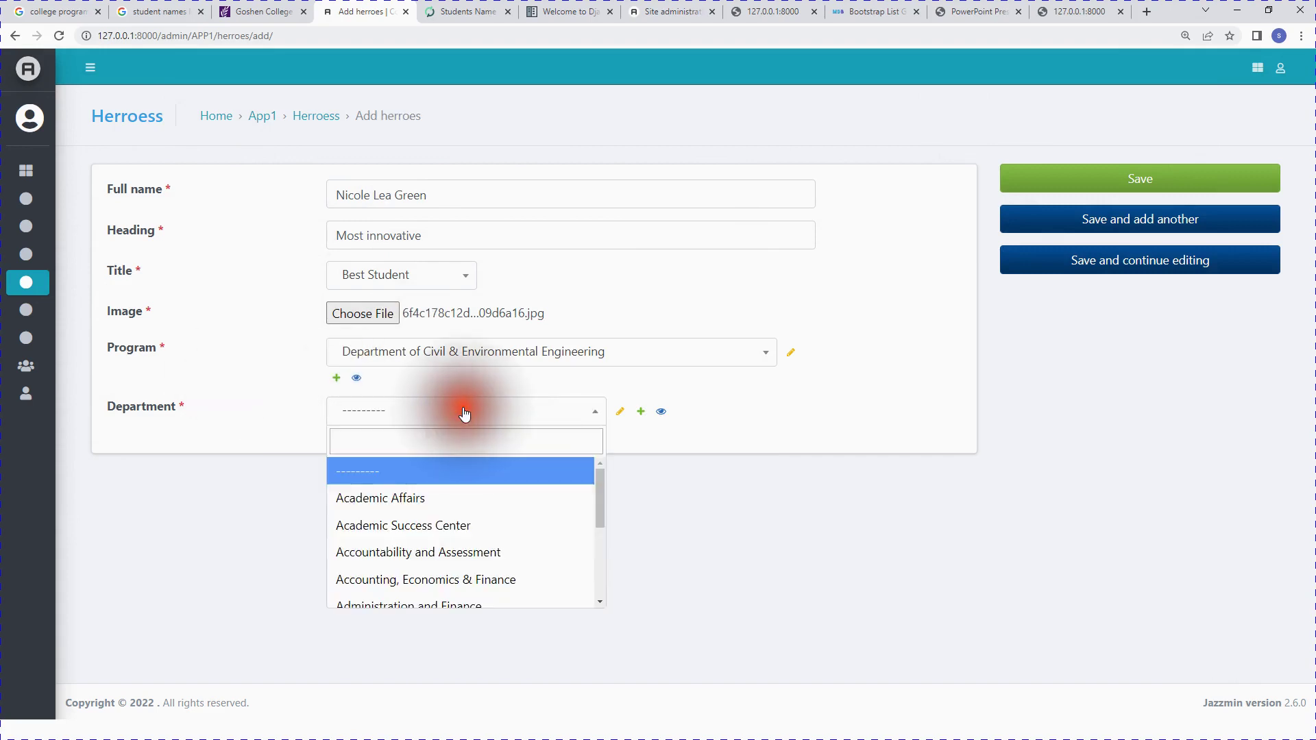
pyautogui.scroll(-5, 480, 514)
pyautogui.click(452, 538)
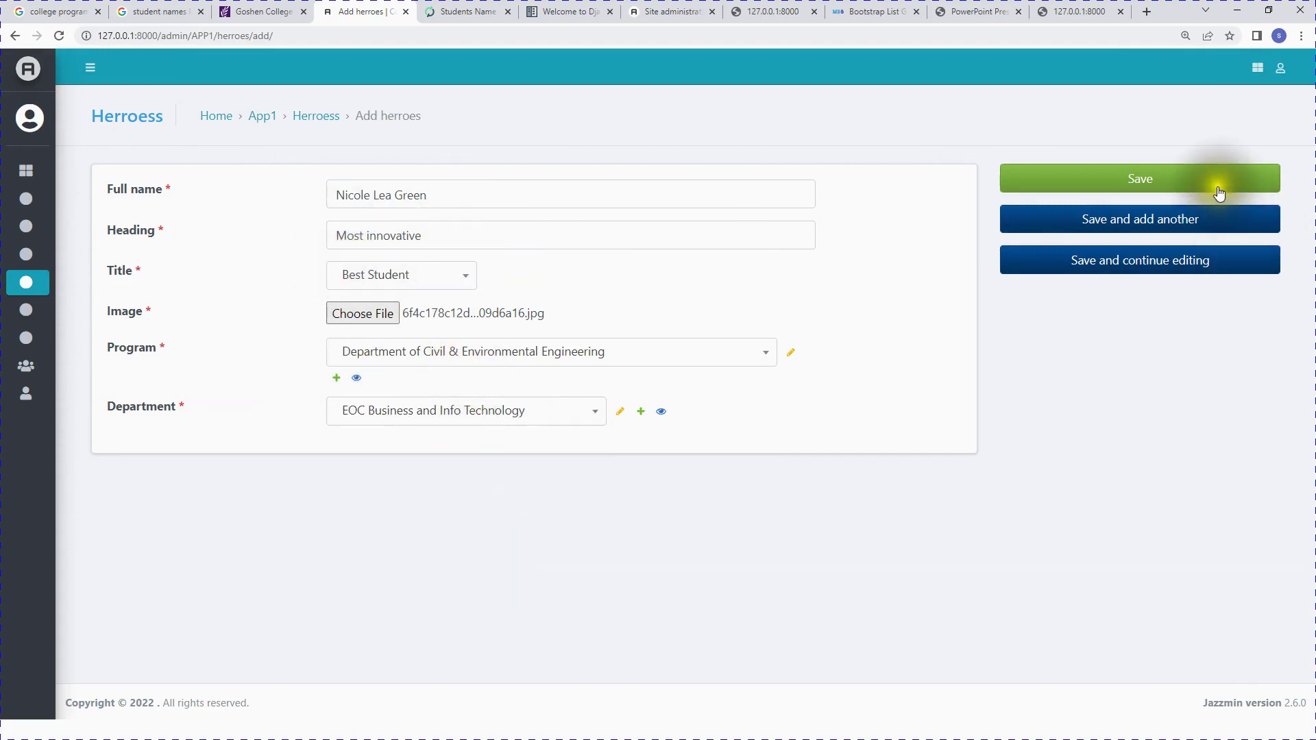
pyautogui.click(1187, 186)
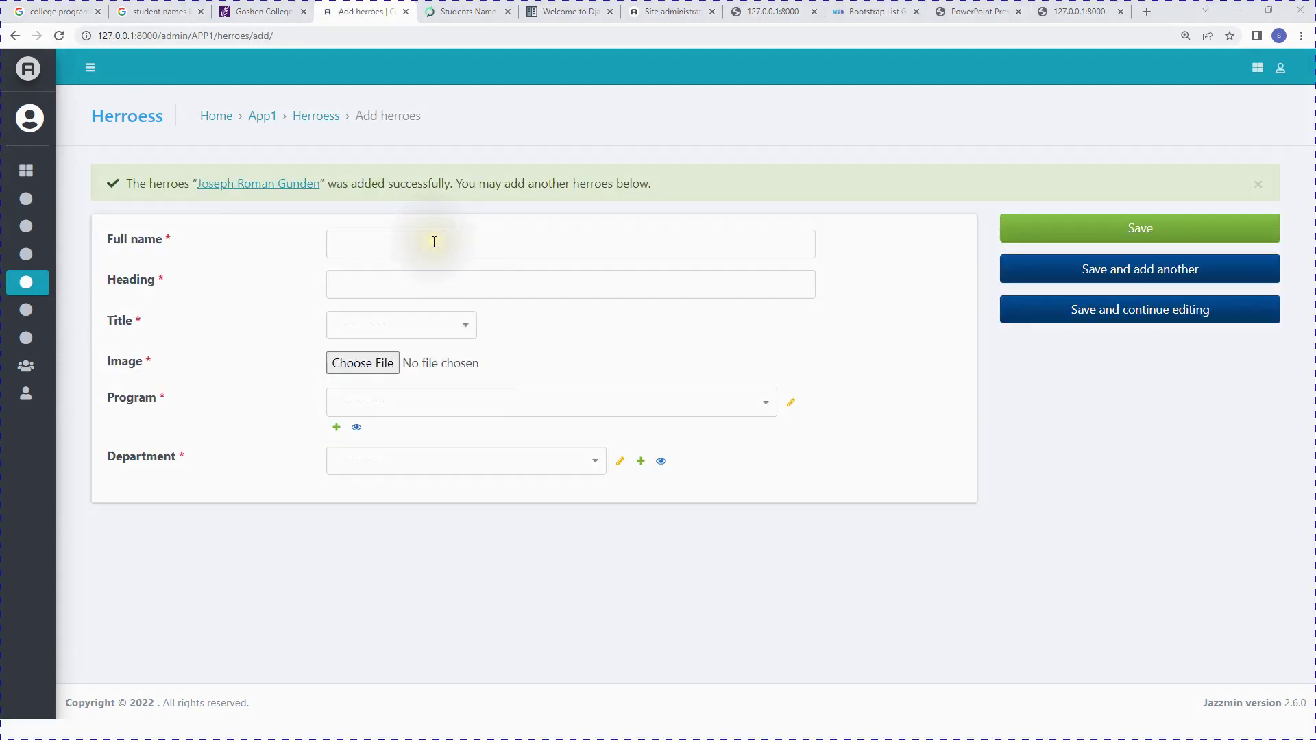
# Step: Fill the next hero's full name, heading Most innovative and title Best Staff
pyautogui.click(433, 242)
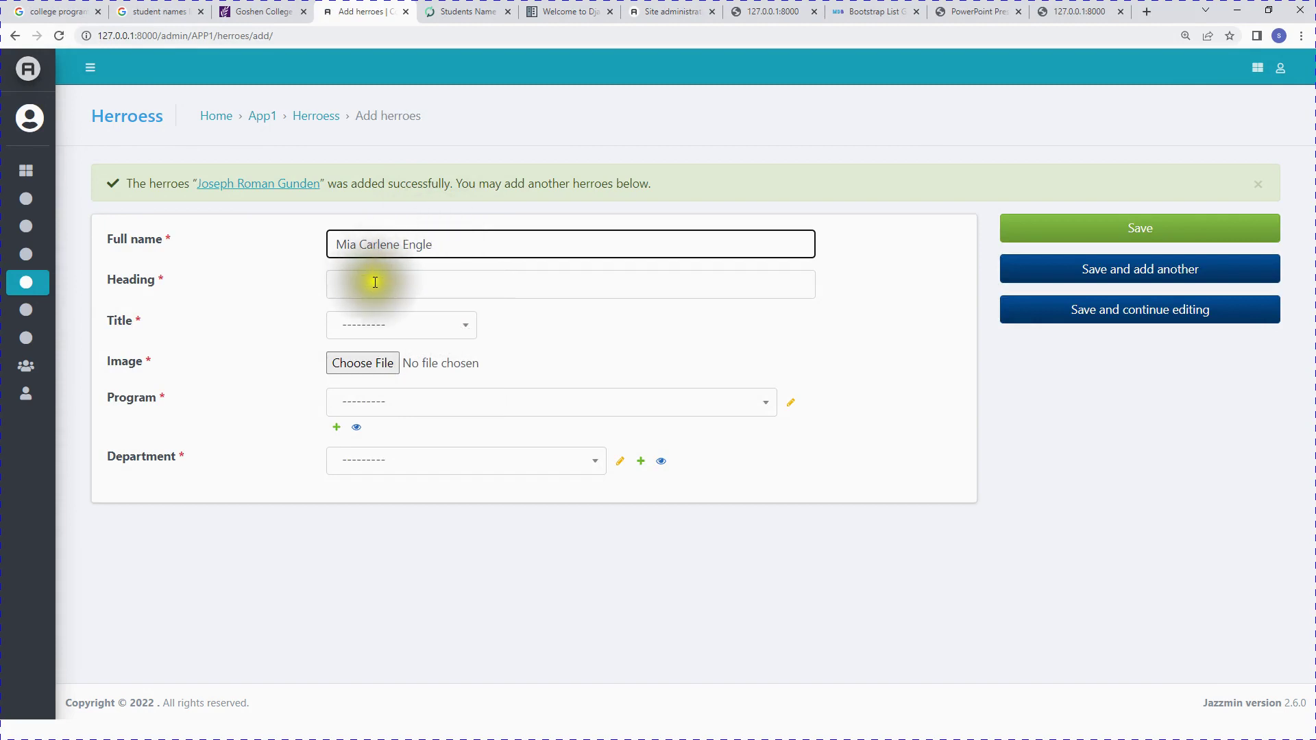
pyautogui.click(377, 283)
pyautogui.click(421, 323)
pyautogui.click(382, 324)
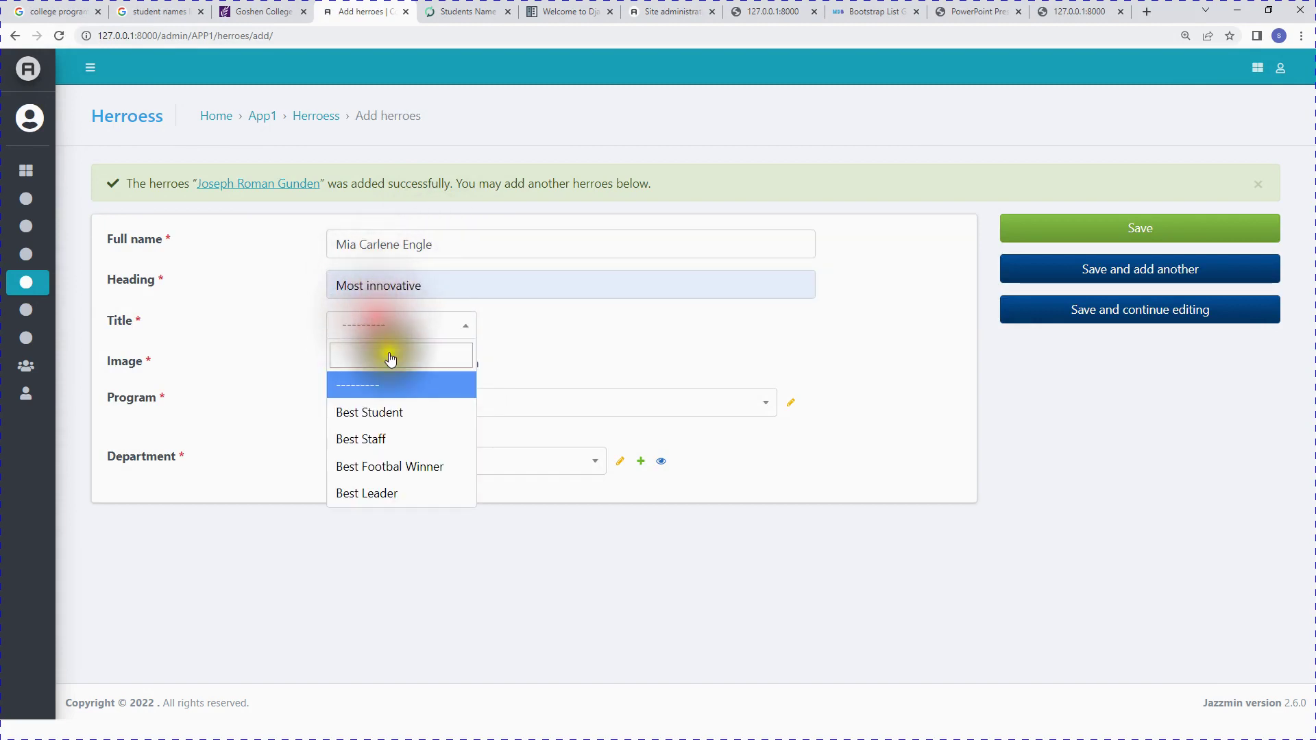
pyautogui.click(389, 437)
# Step: Attach a photo, set program Accounting Sciences in Financial Accounting, department Environmental Health and Safety, and save
pyautogui.click(351, 363)
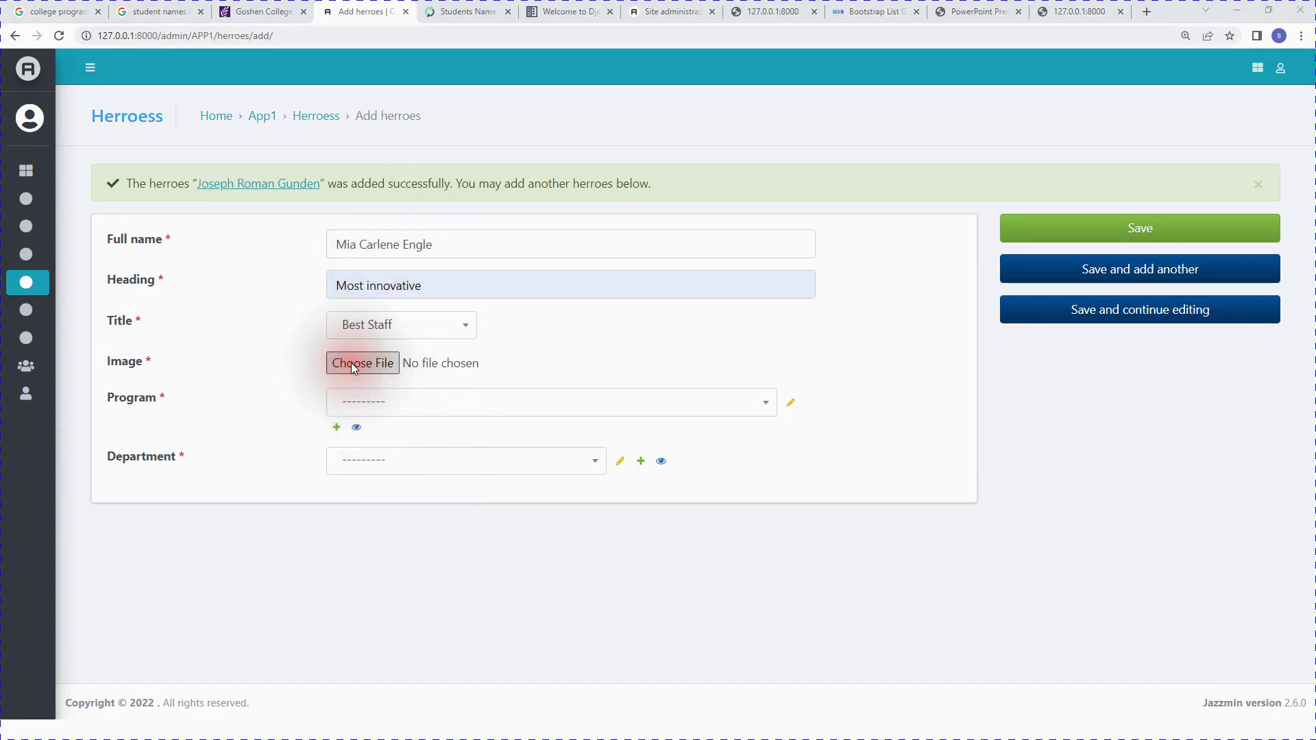
pyautogui.doubleClick(1110, 240)
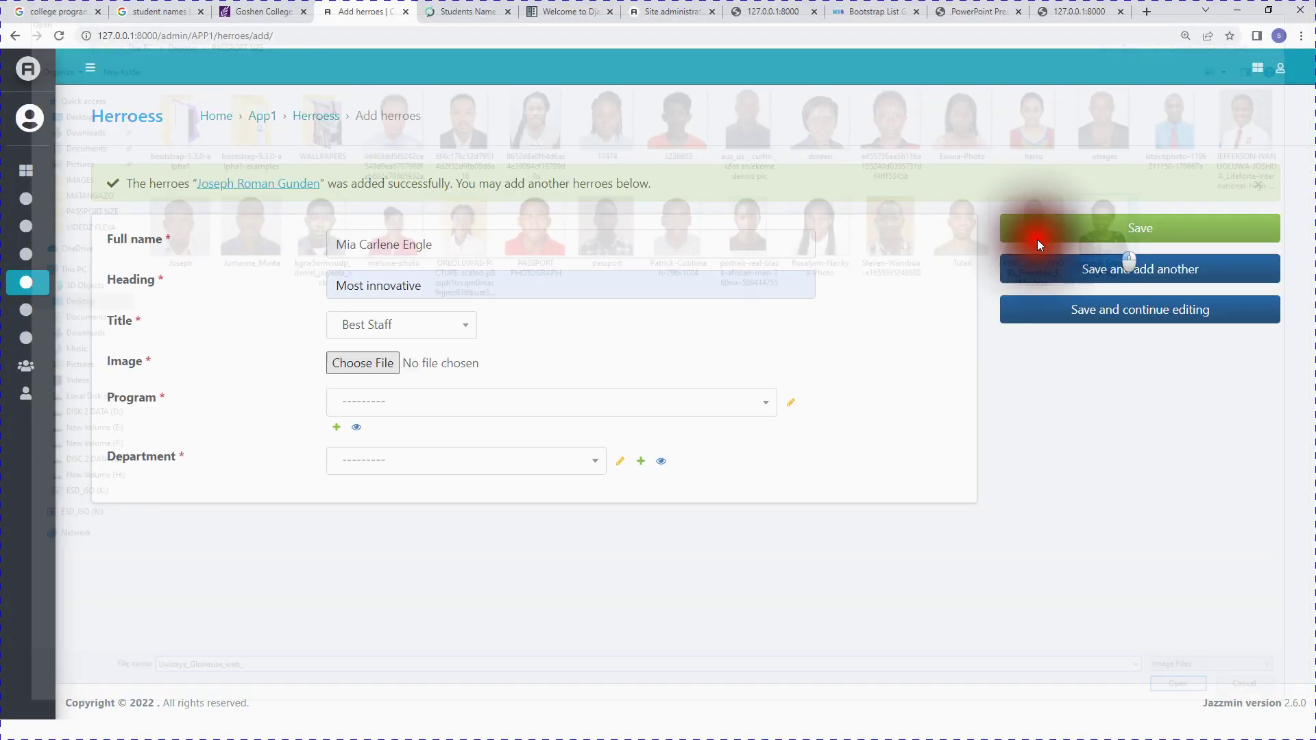
pyautogui.click(411, 404)
pyautogui.click(440, 541)
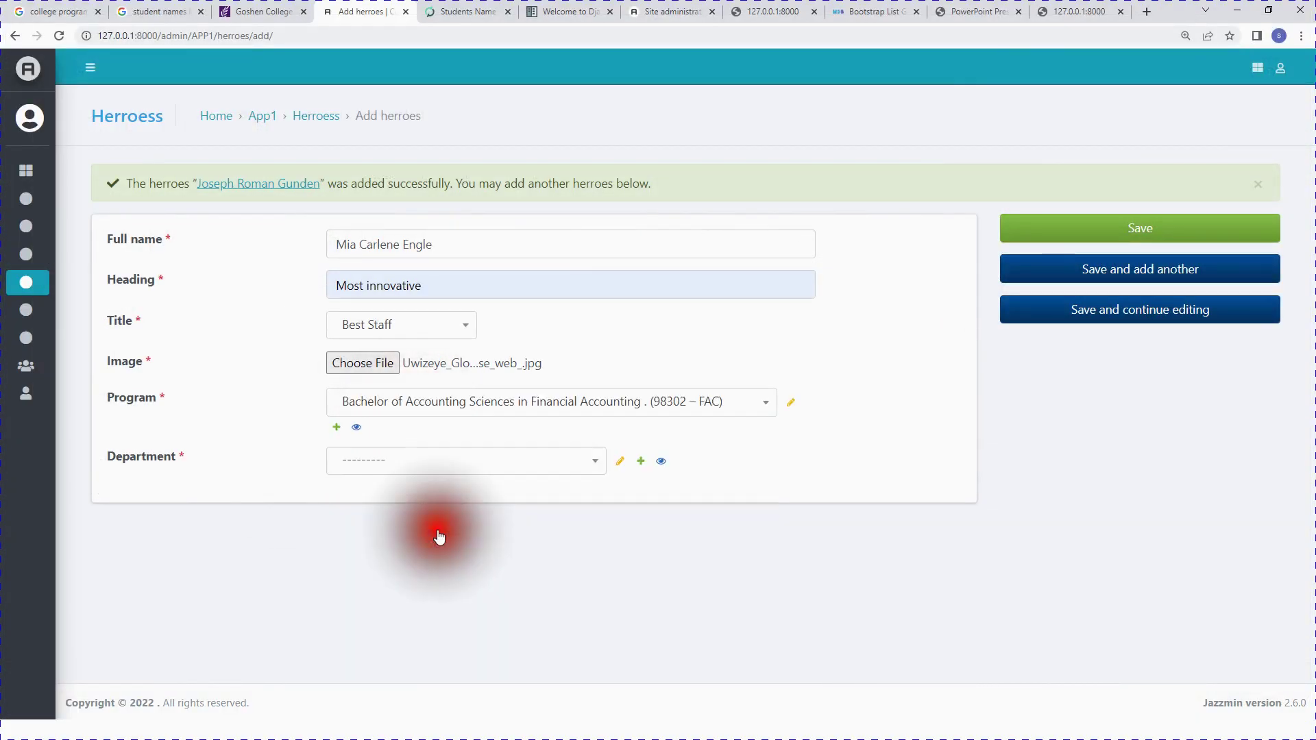
pyautogui.click(431, 461)
pyautogui.scroll(-5, 421, 578)
pyautogui.click(421, 569)
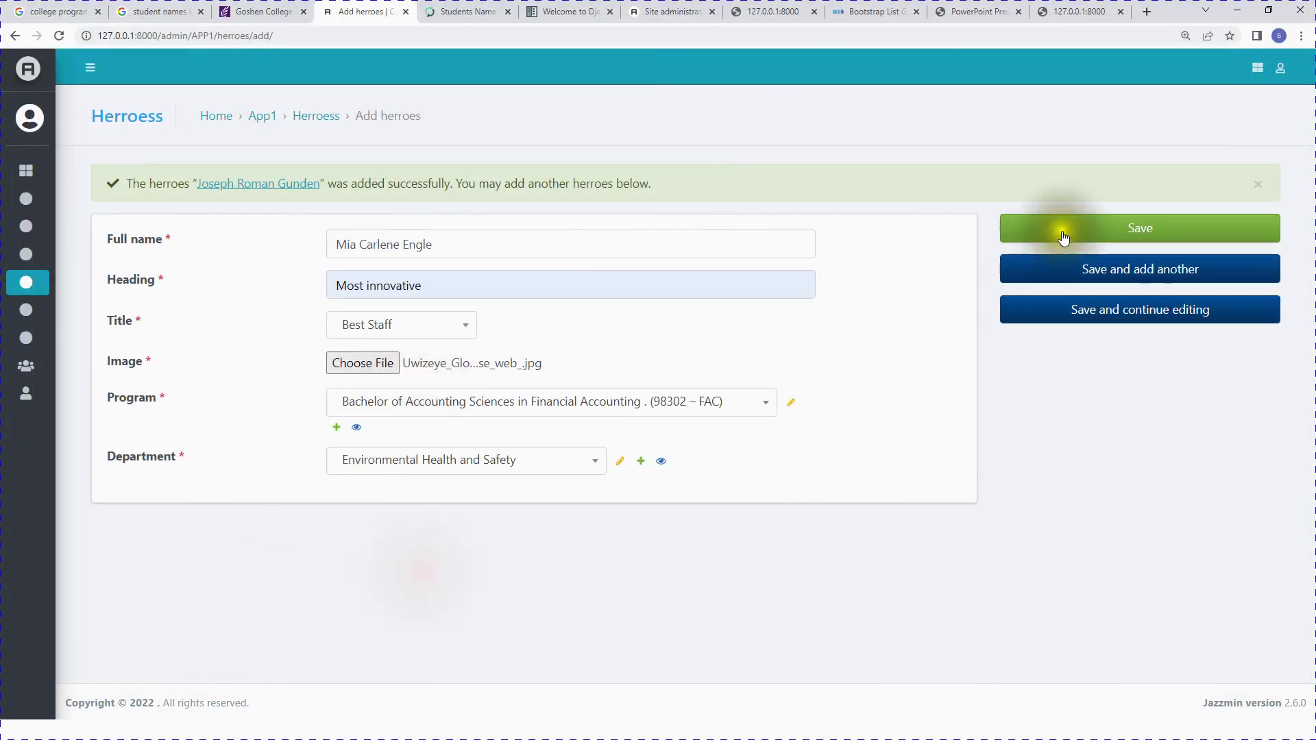
pyautogui.click(1063, 228)
# Step: Scroll through the nine-entry Herroess list to review the new hero
pyautogui.scroll(-3, 570, 462)
pyautogui.scroll(5, 570, 462)
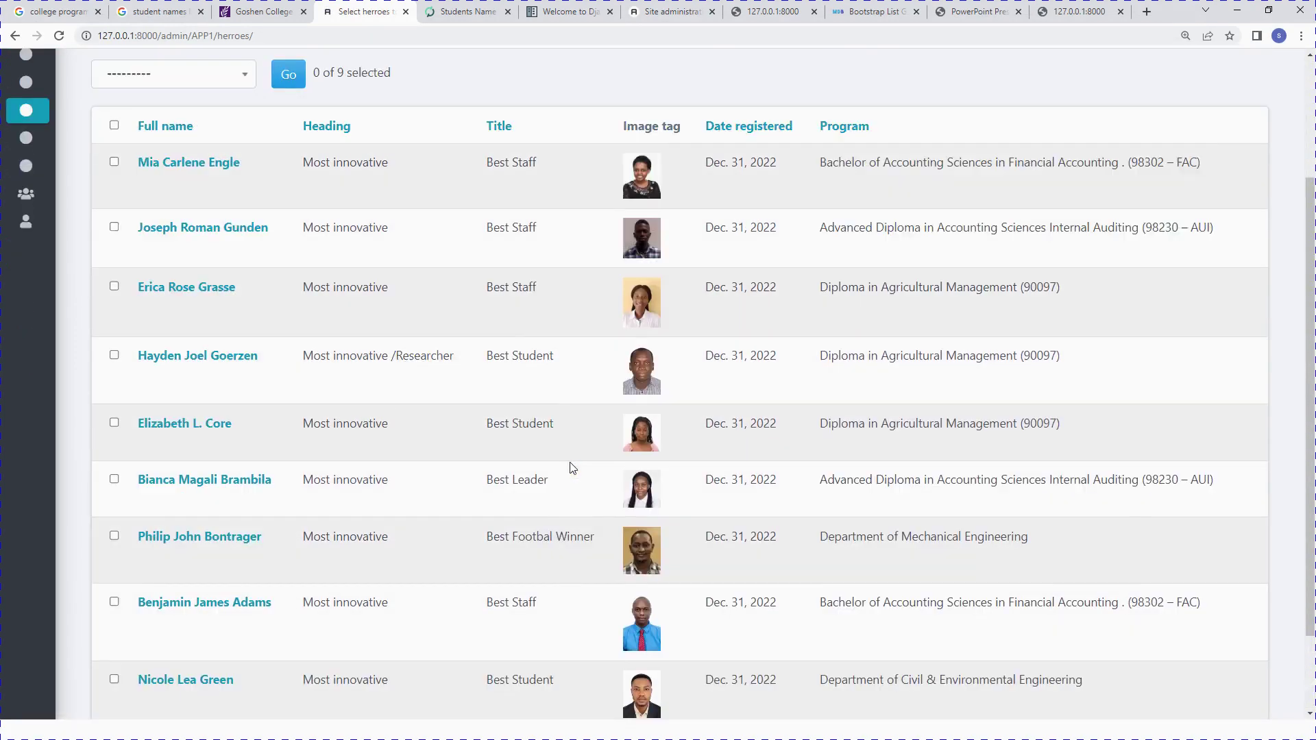
pyautogui.scroll(-5, 570, 462)
pyautogui.scroll(3, 570, 461)
pyautogui.scroll(2, 572, 468)
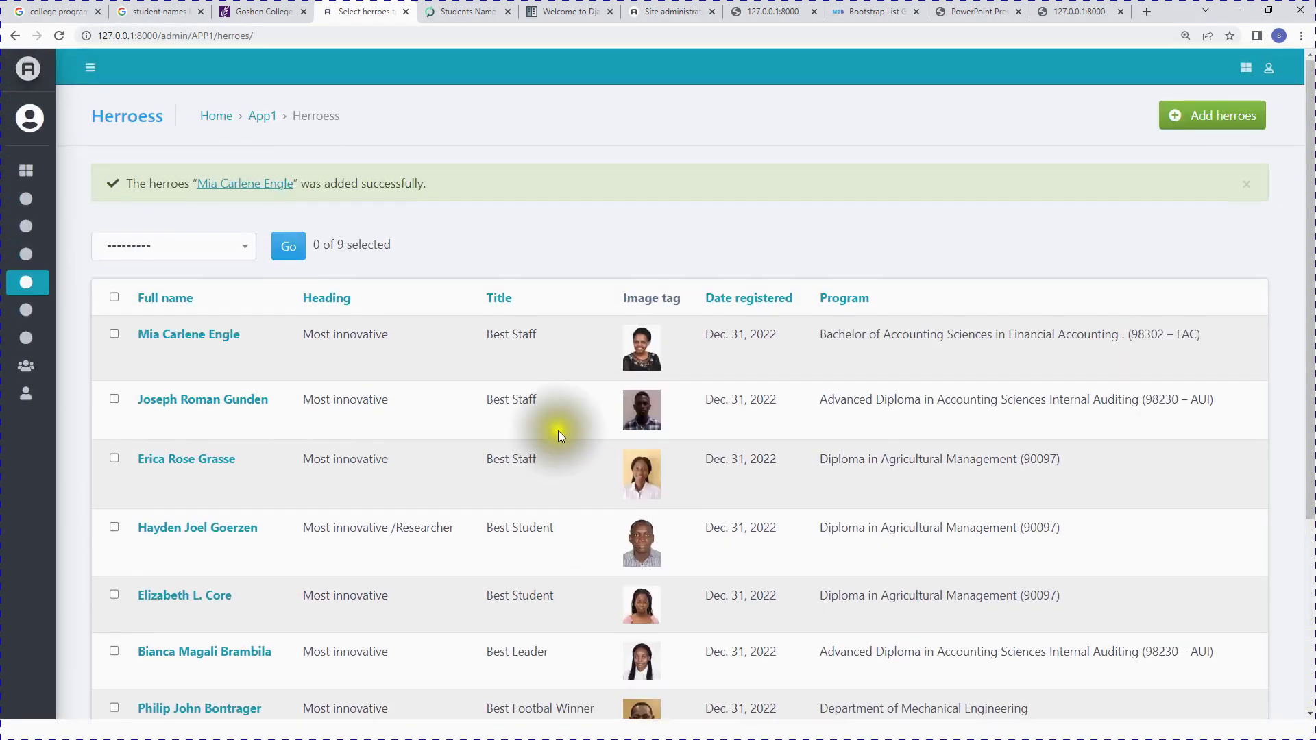
pyautogui.moveTo(26, 197)
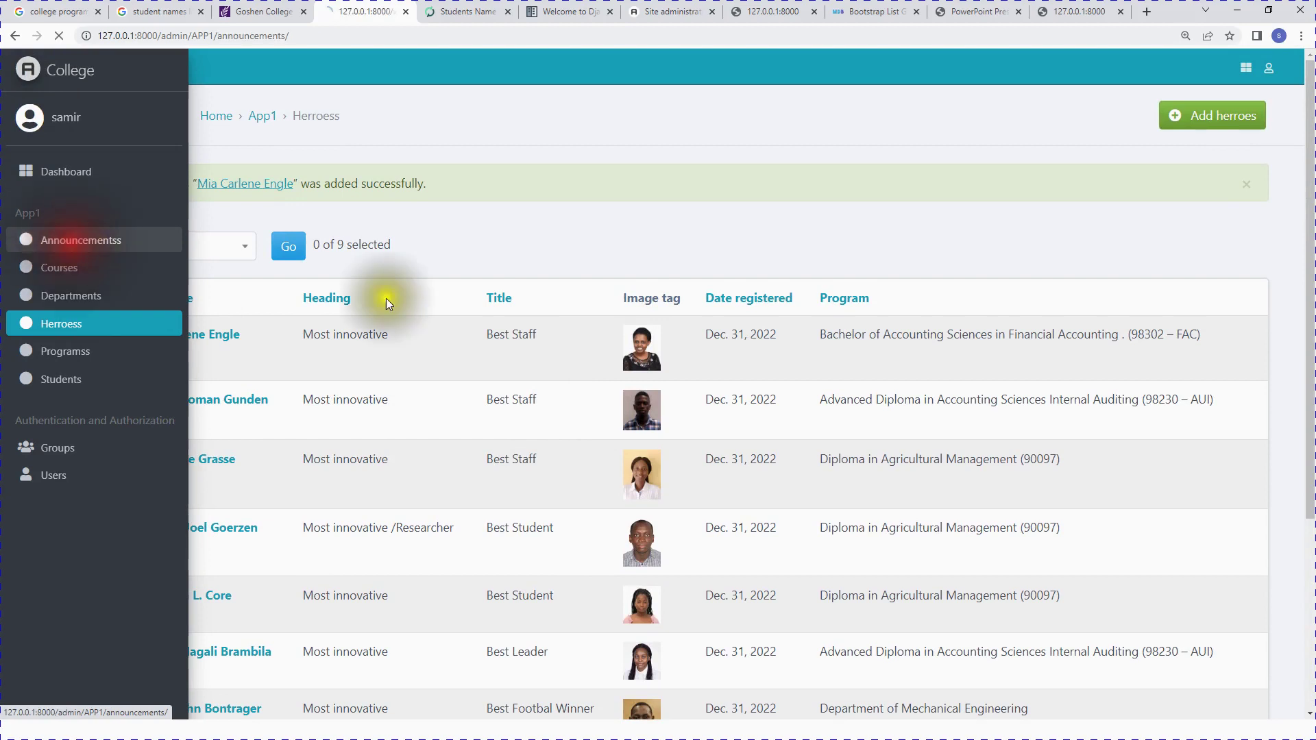
# Step: Add announcement ALMANAC_notice_21 with its heading, title and PDF file, and save it
pyautogui.click(1141, 116)
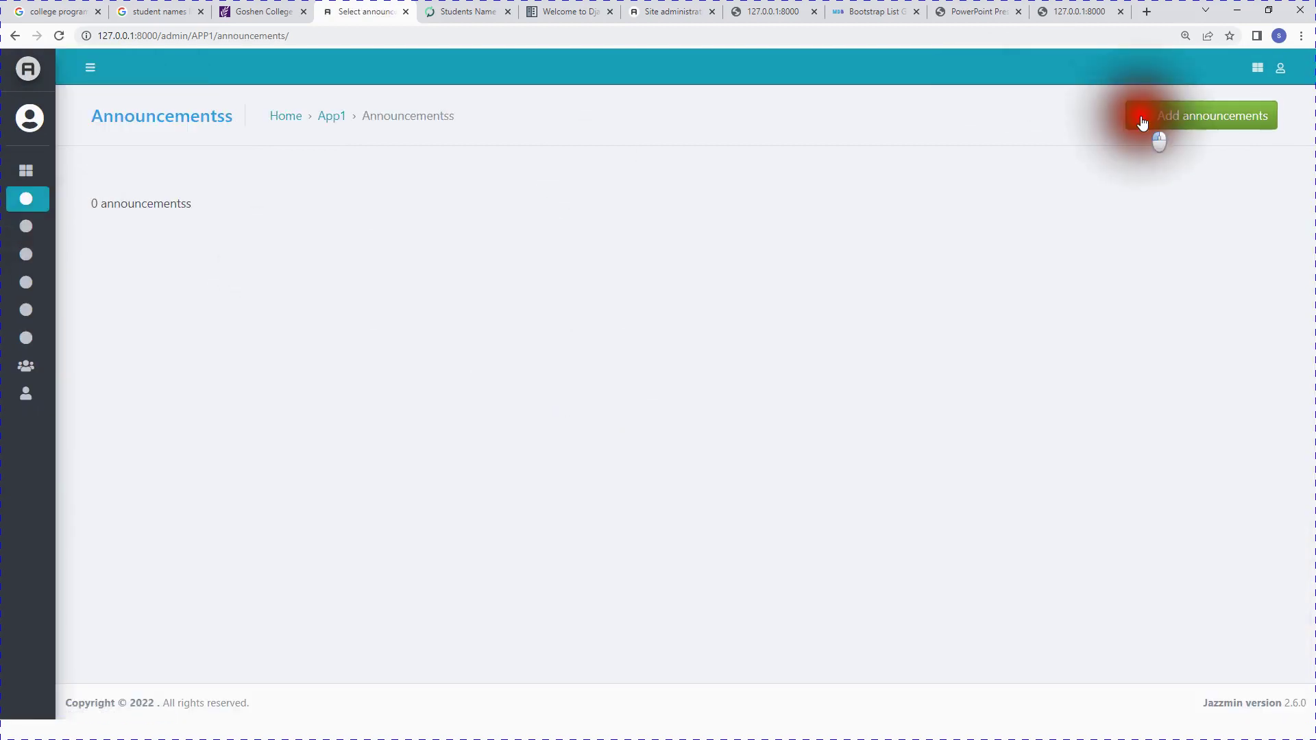
pyautogui.click(366, 186)
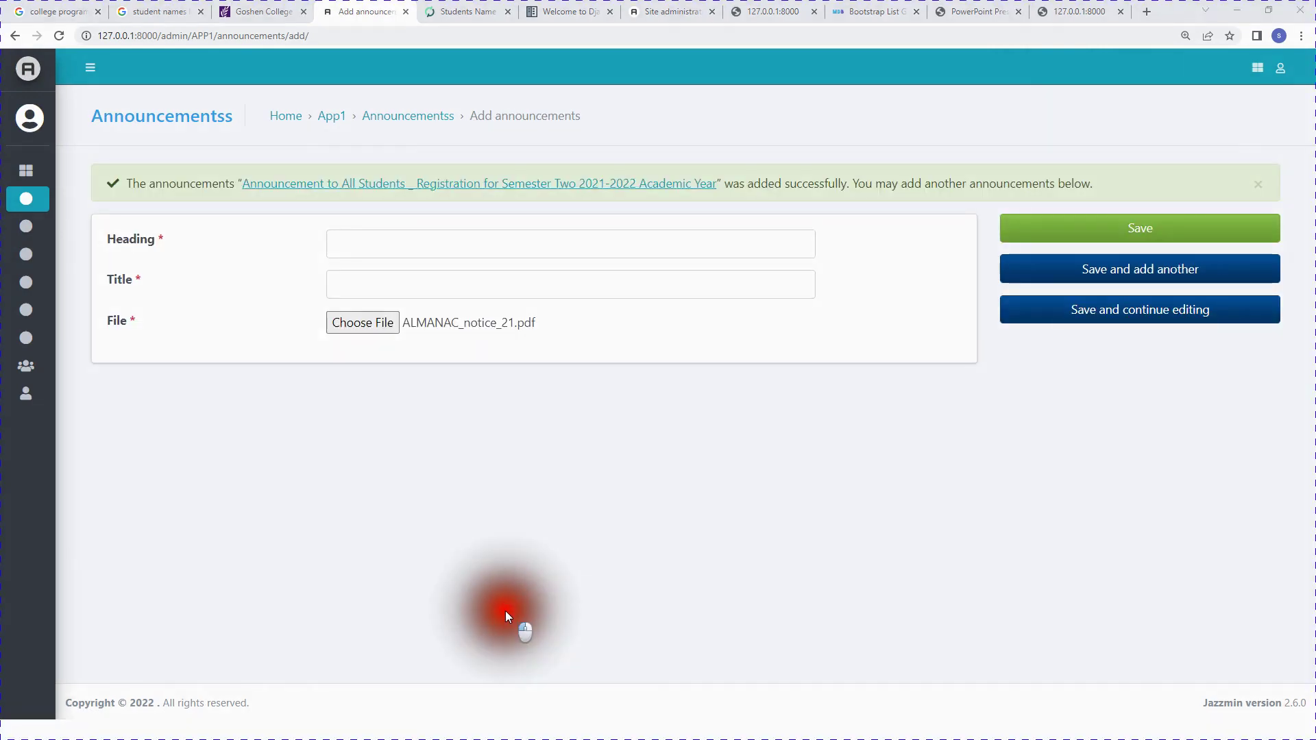
pyautogui.click(381, 244)
pyautogui.write('ALMANAC_notice_21')
pyautogui.click(374, 278)
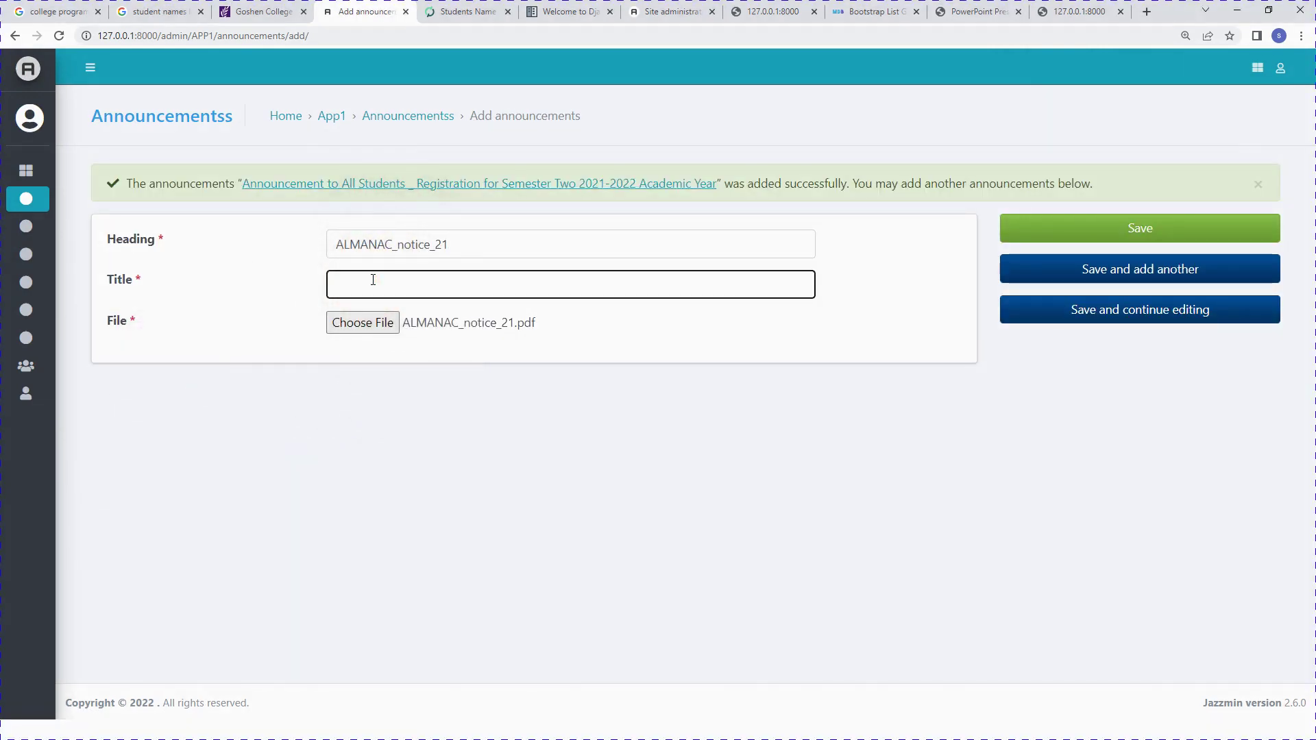
pyautogui.click(1193, 241)
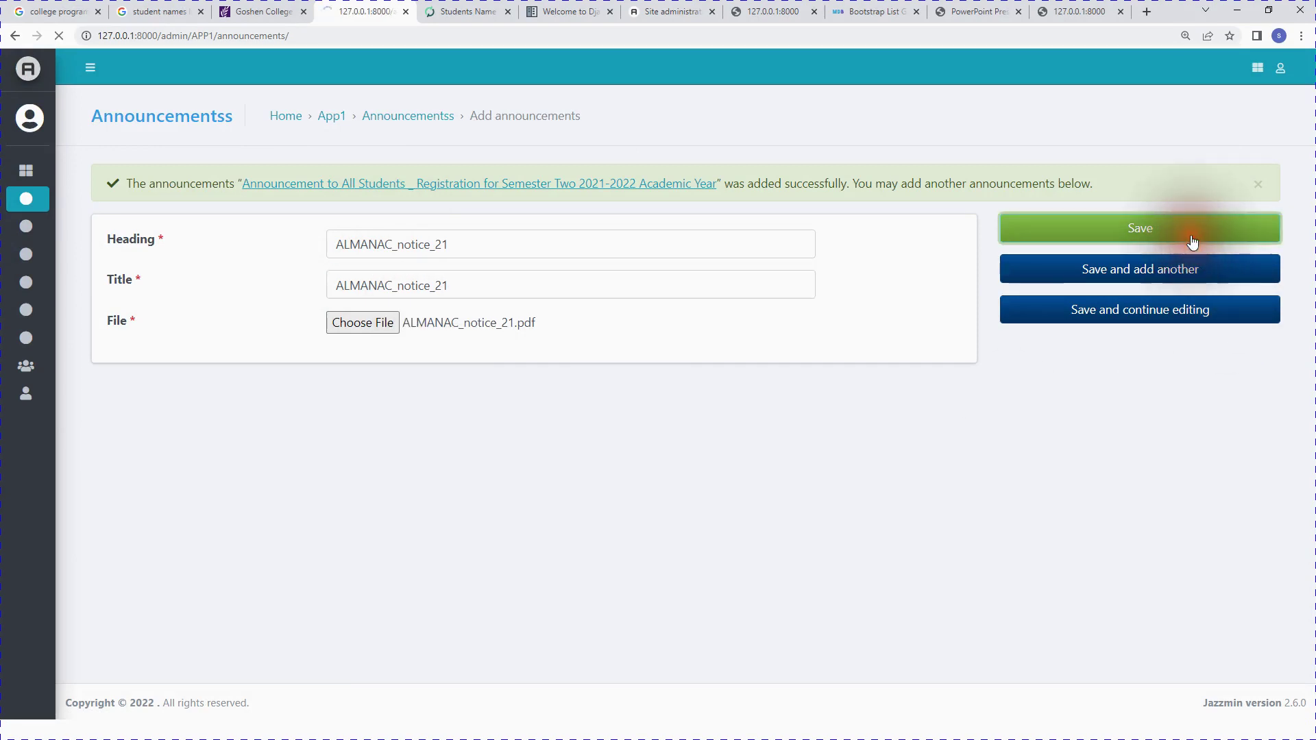
pyautogui.scroll(-3, 614, 577)
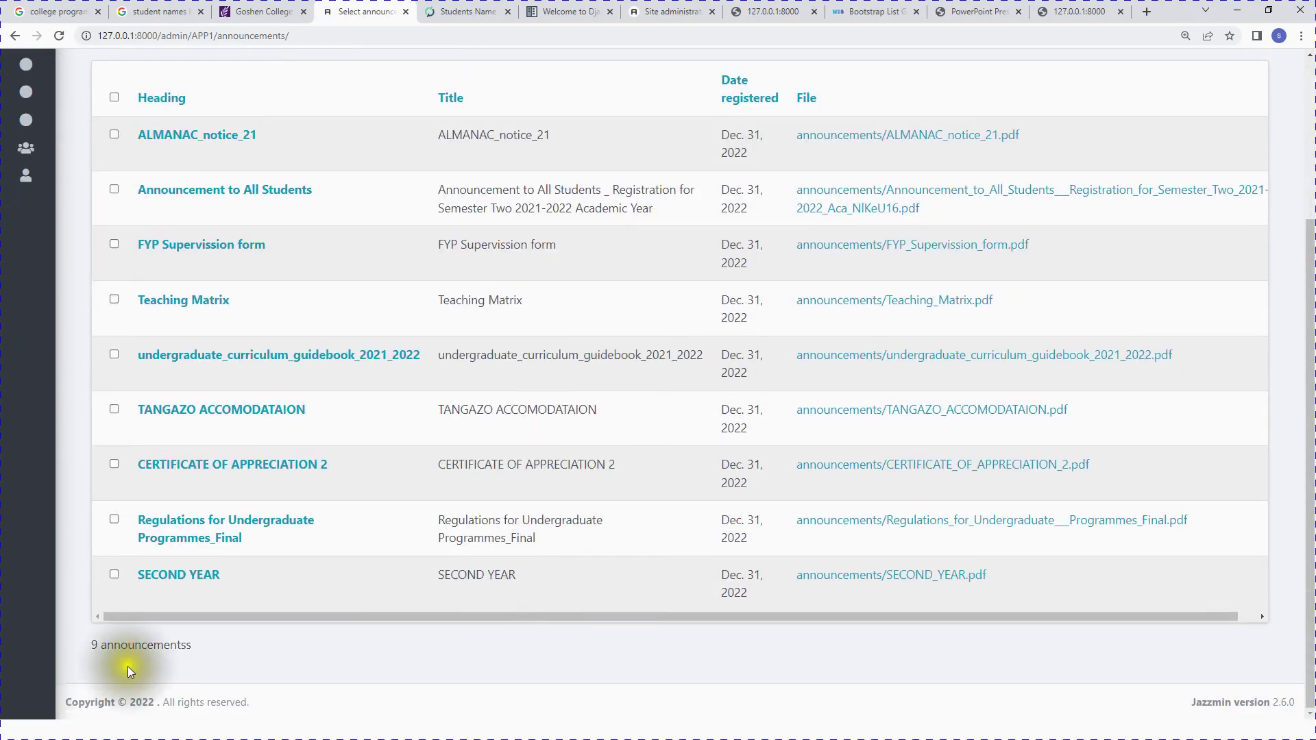
pyautogui.scroll(3, 836, 548)
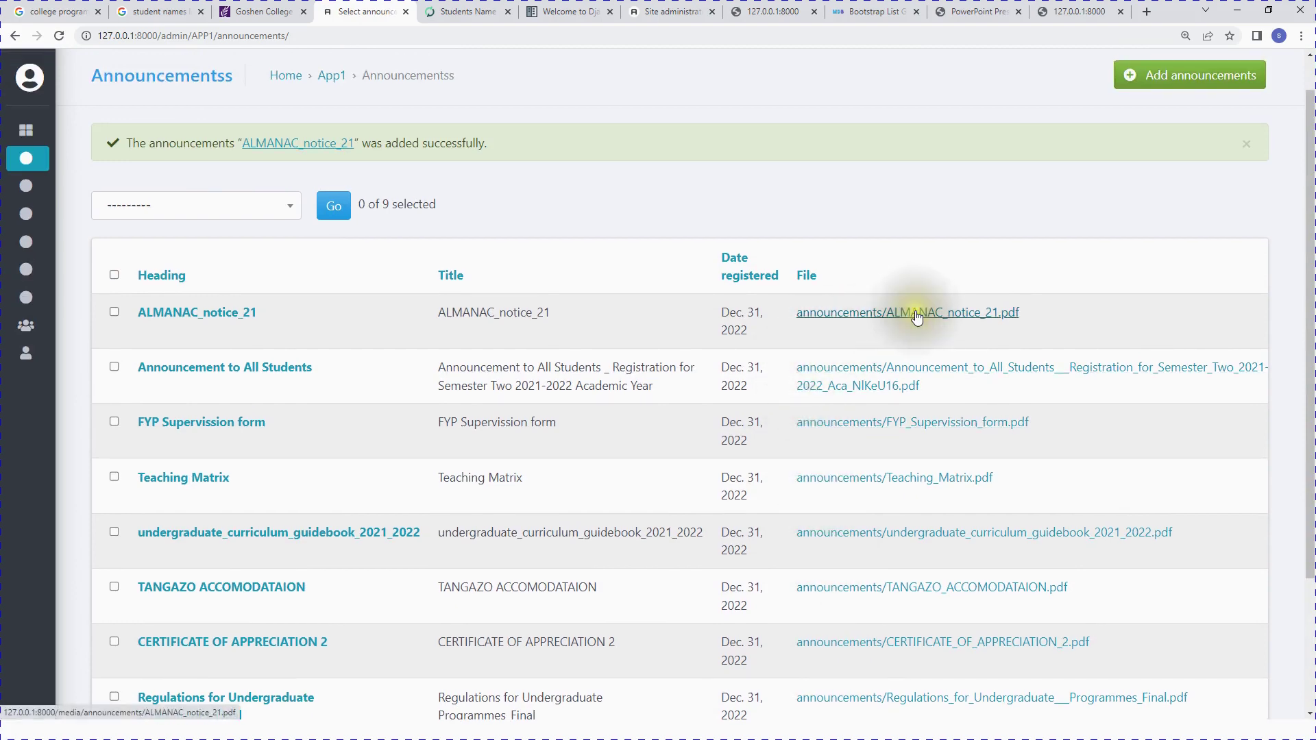
pyautogui.scroll(-3, 866, 488)
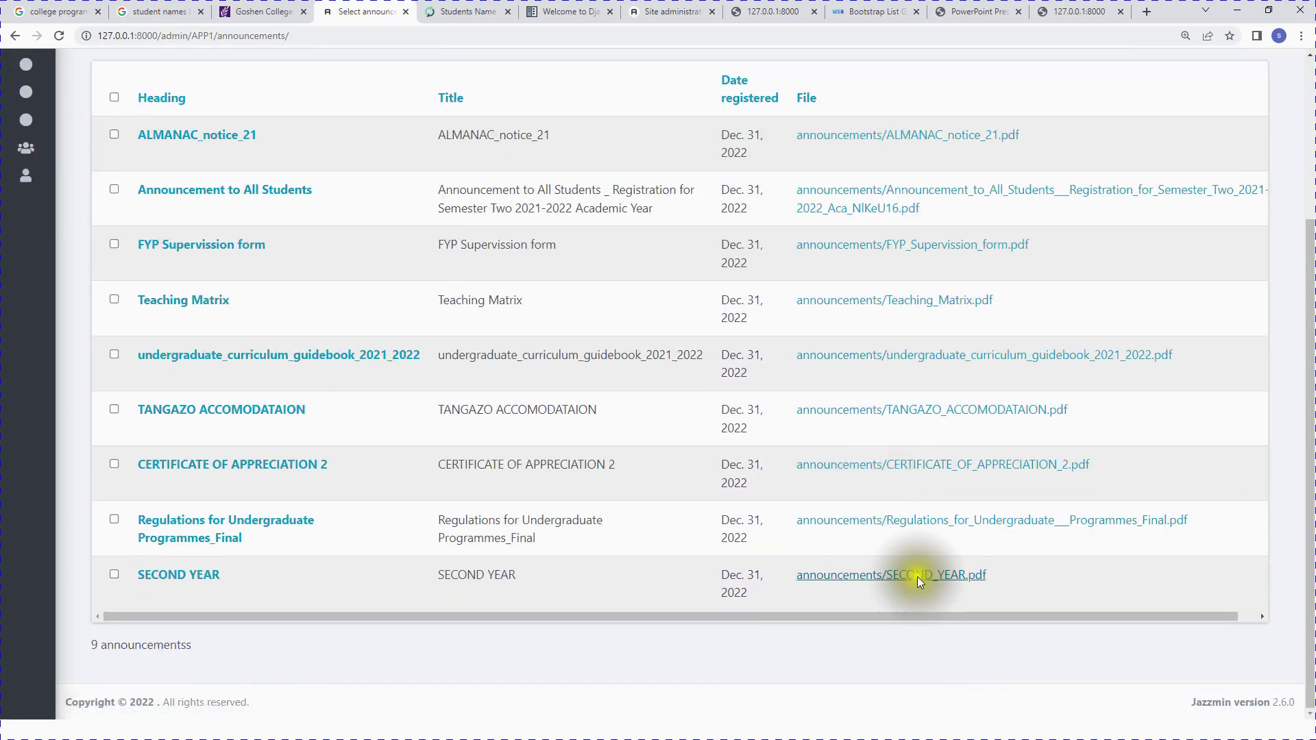
pyautogui.scroll(3, 519, 459)
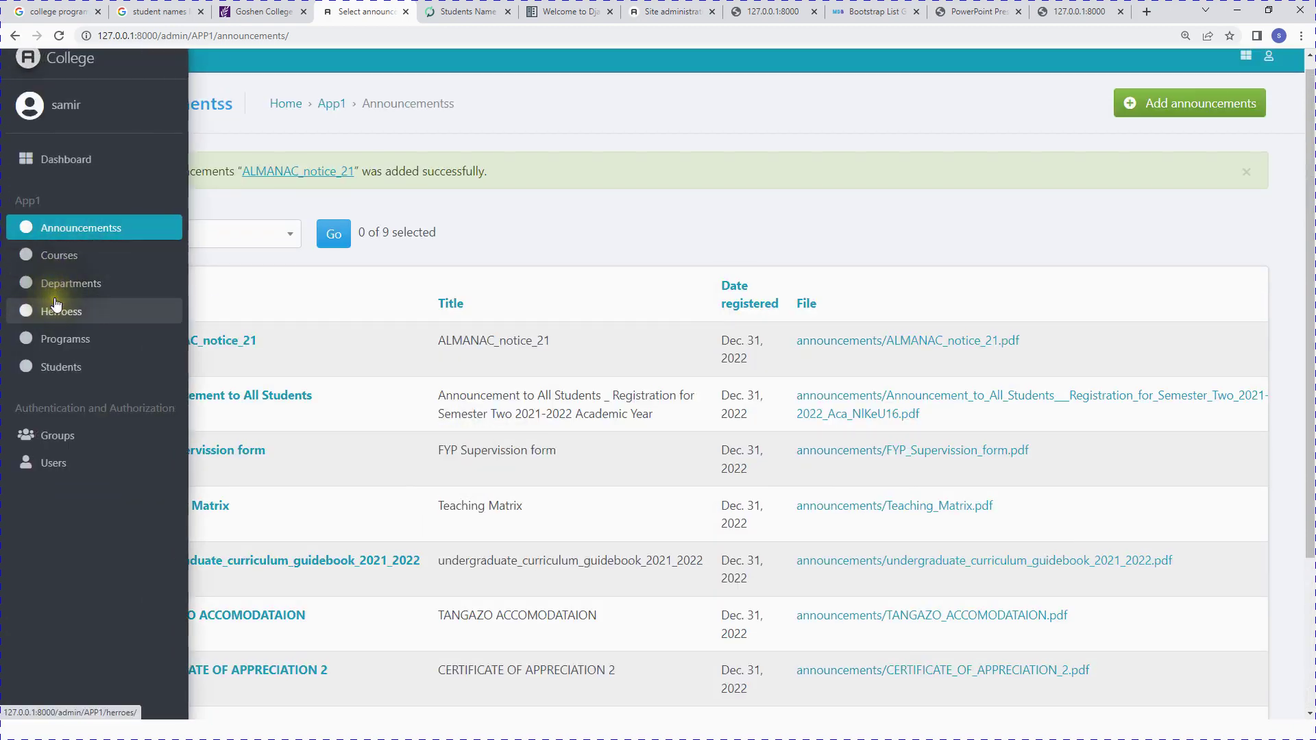
# Step: Browse the Courses, Departments, Herroess, Programss and Students lists in turn
pyautogui.click(63, 263)
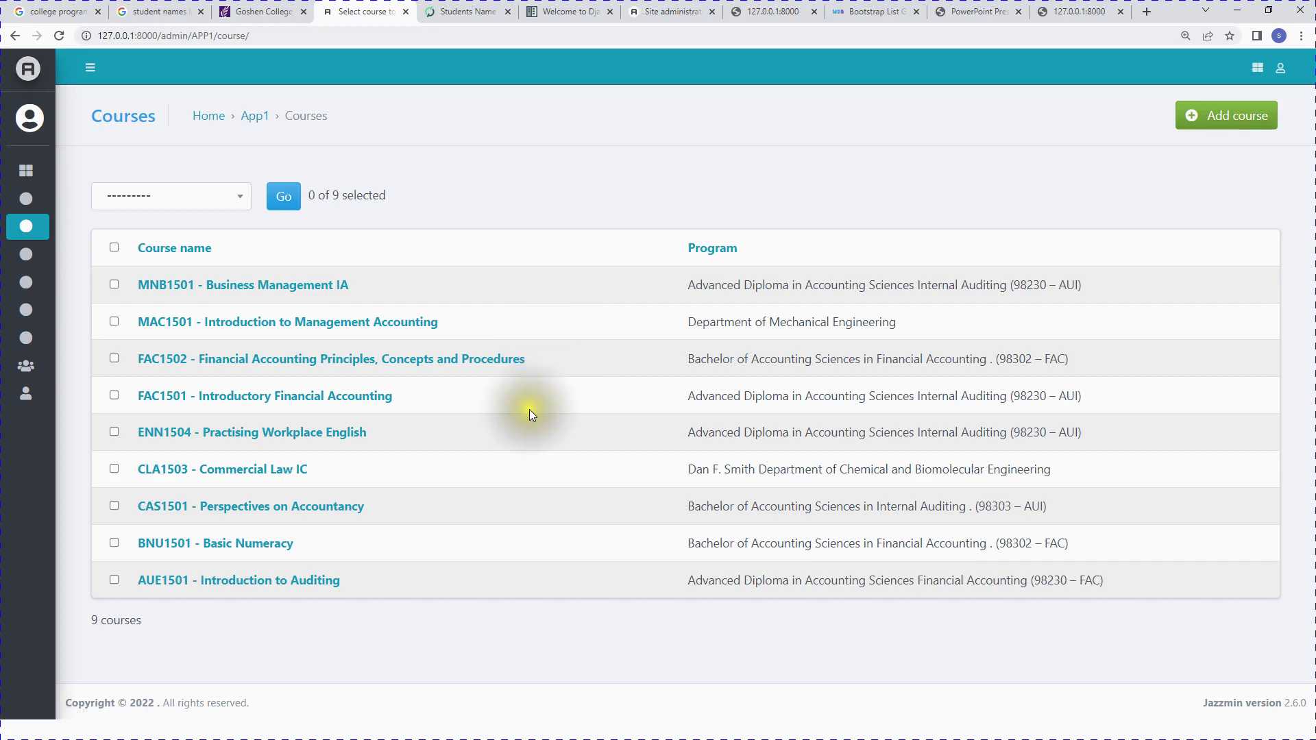
pyautogui.moveTo(25, 343)
pyautogui.click(72, 298)
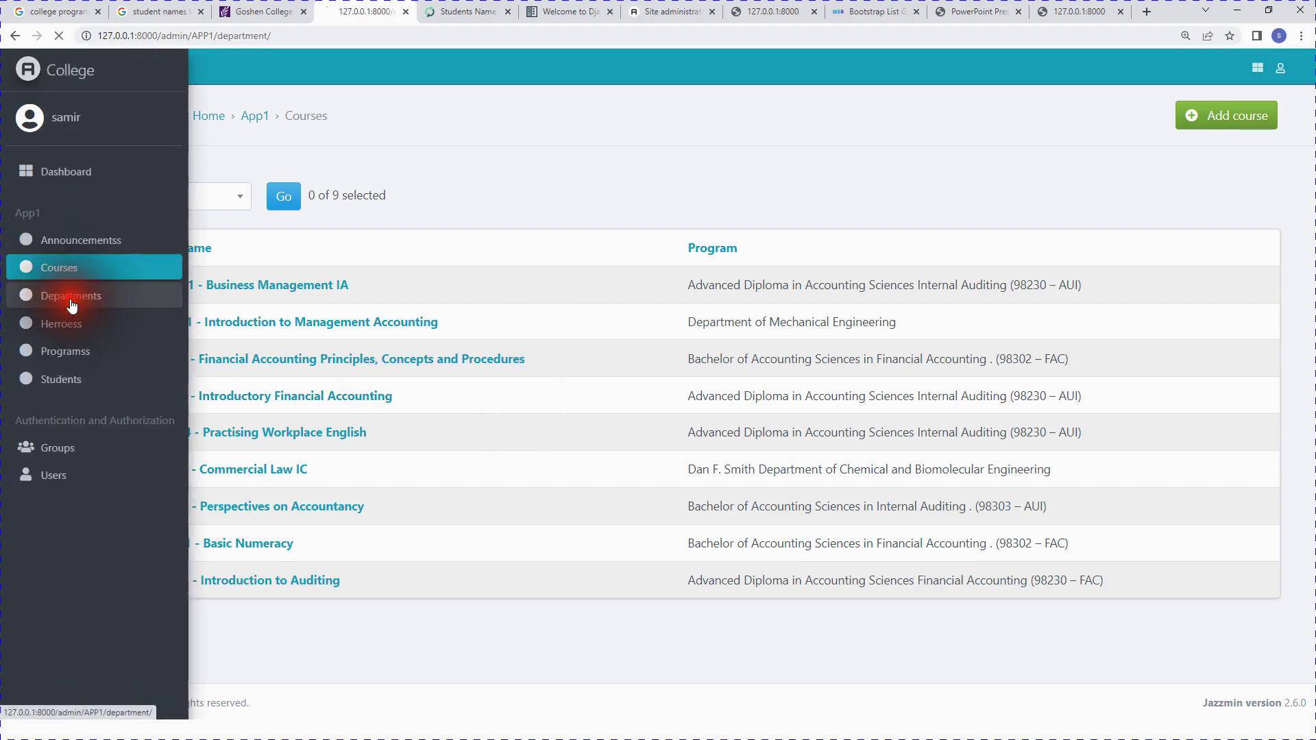
pyautogui.scroll(-1, 463, 476)
pyautogui.click(60, 277)
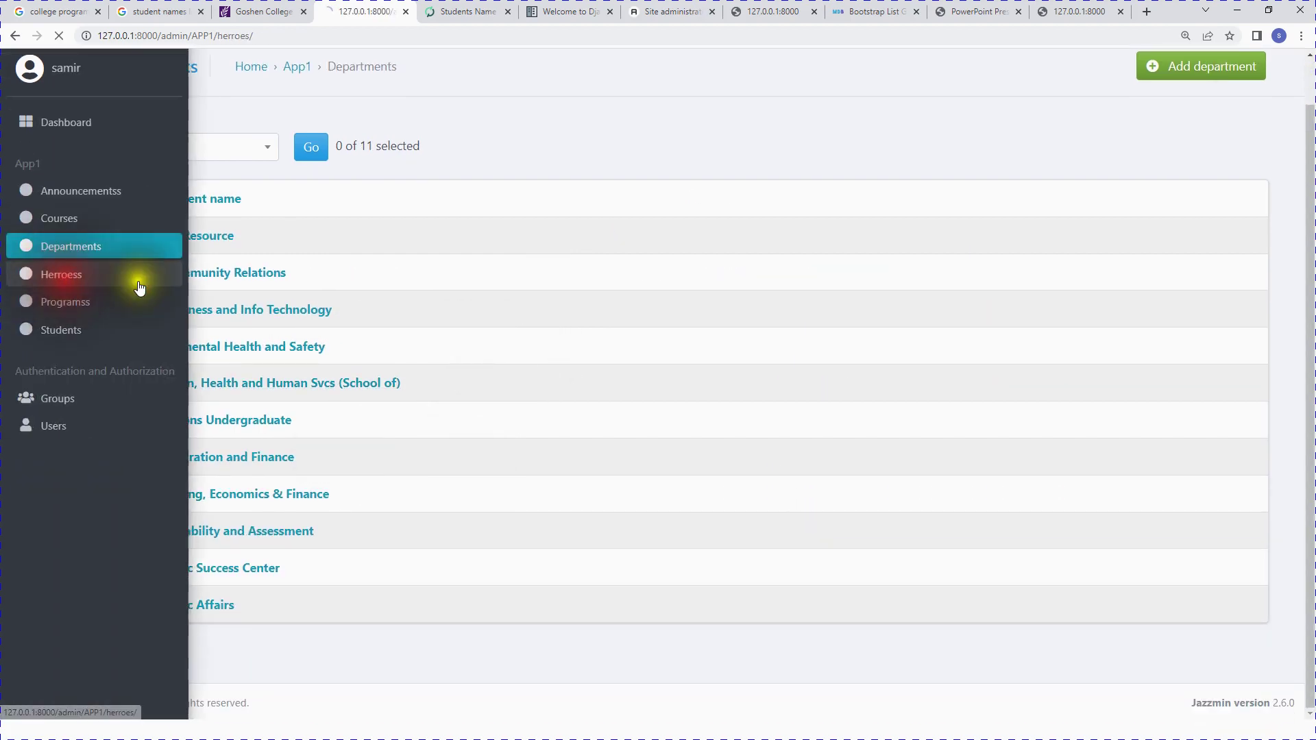
pyautogui.scroll(-3, 670, 480)
pyautogui.scroll(3, 668, 495)
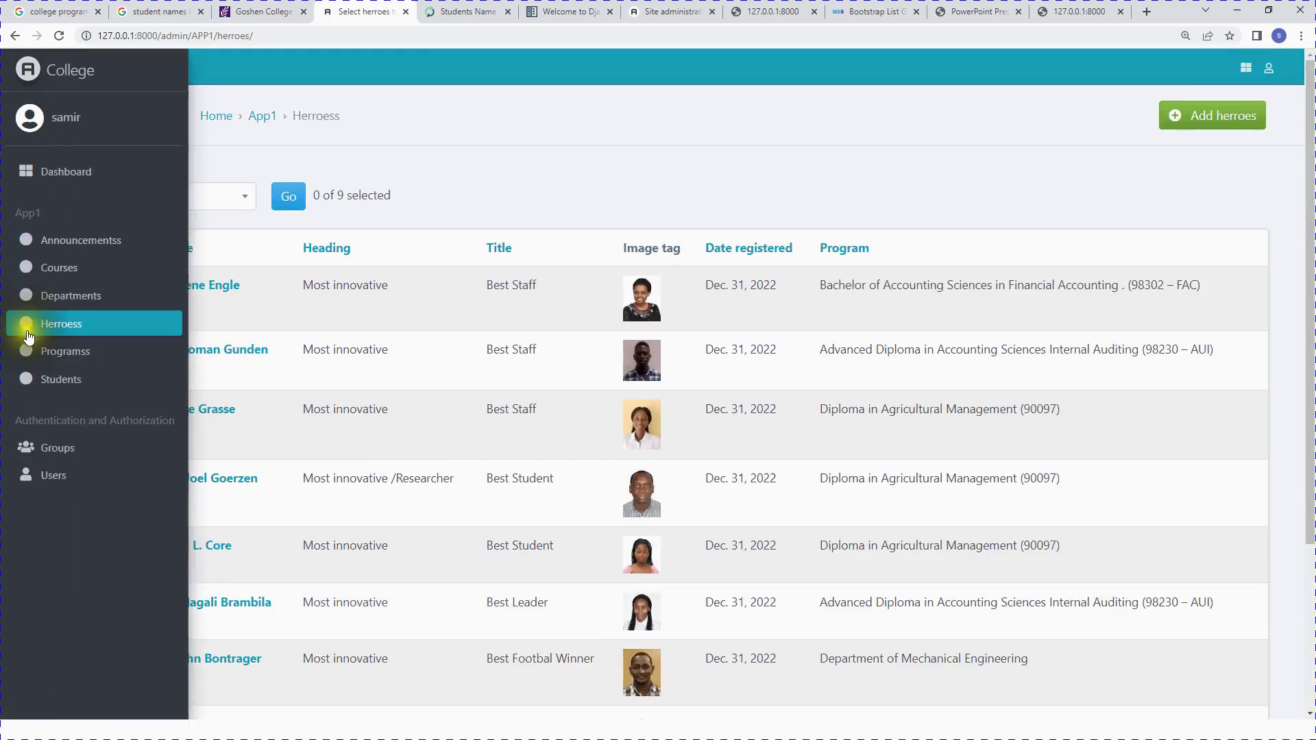
pyautogui.click(28, 351)
pyautogui.scroll(-3, 837, 565)
pyautogui.scroll(3, 840, 580)
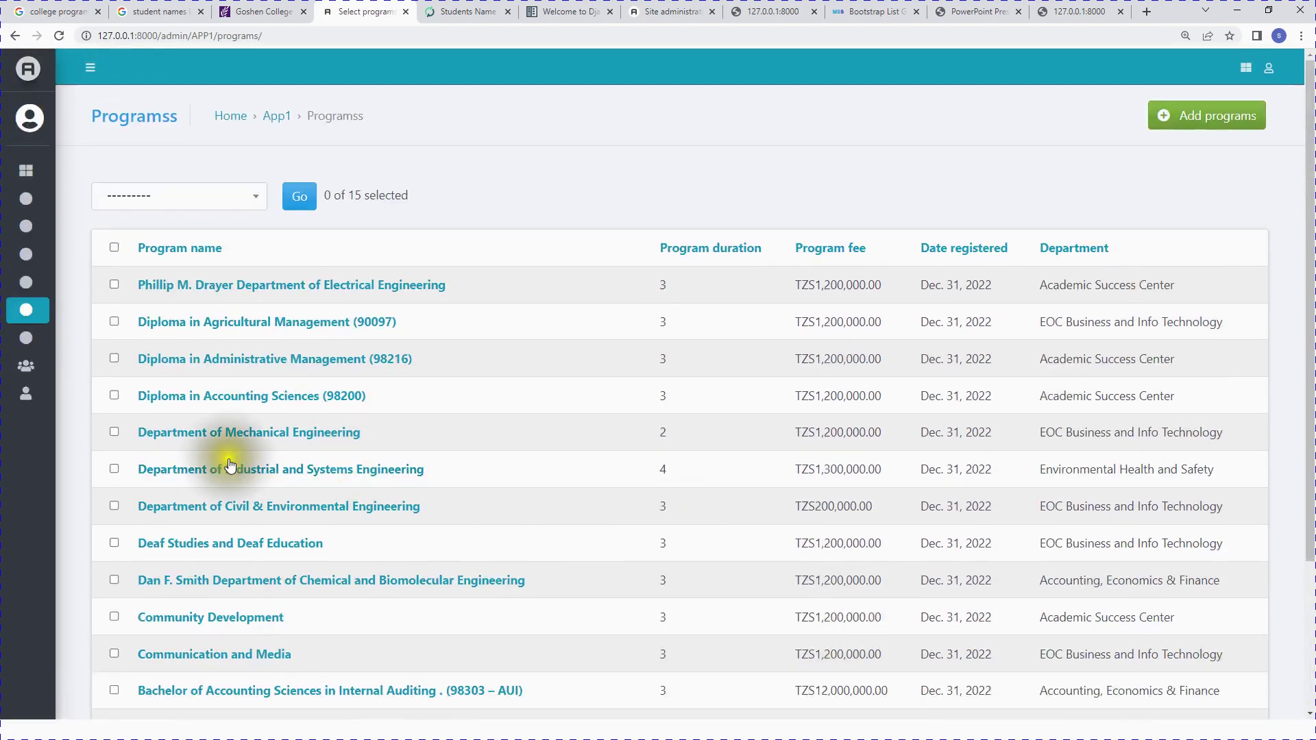
pyautogui.moveTo(28, 335)
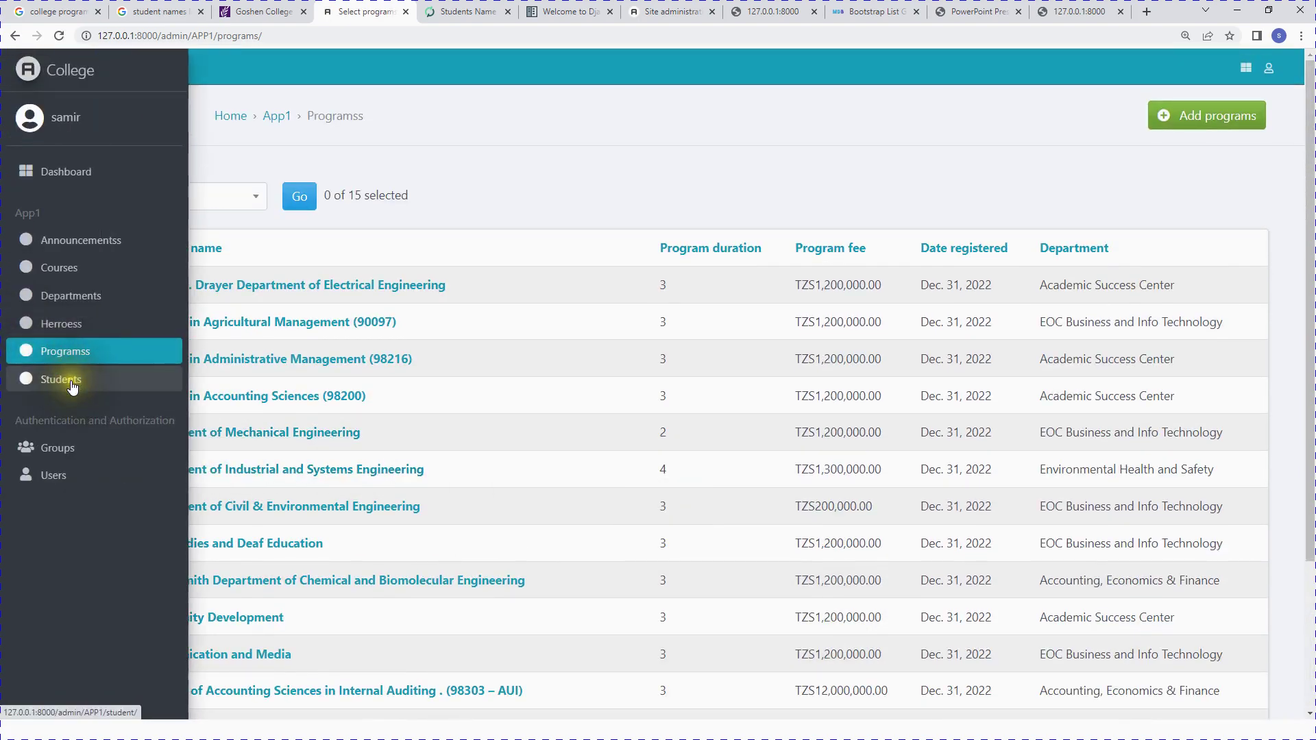
pyautogui.click(68, 381)
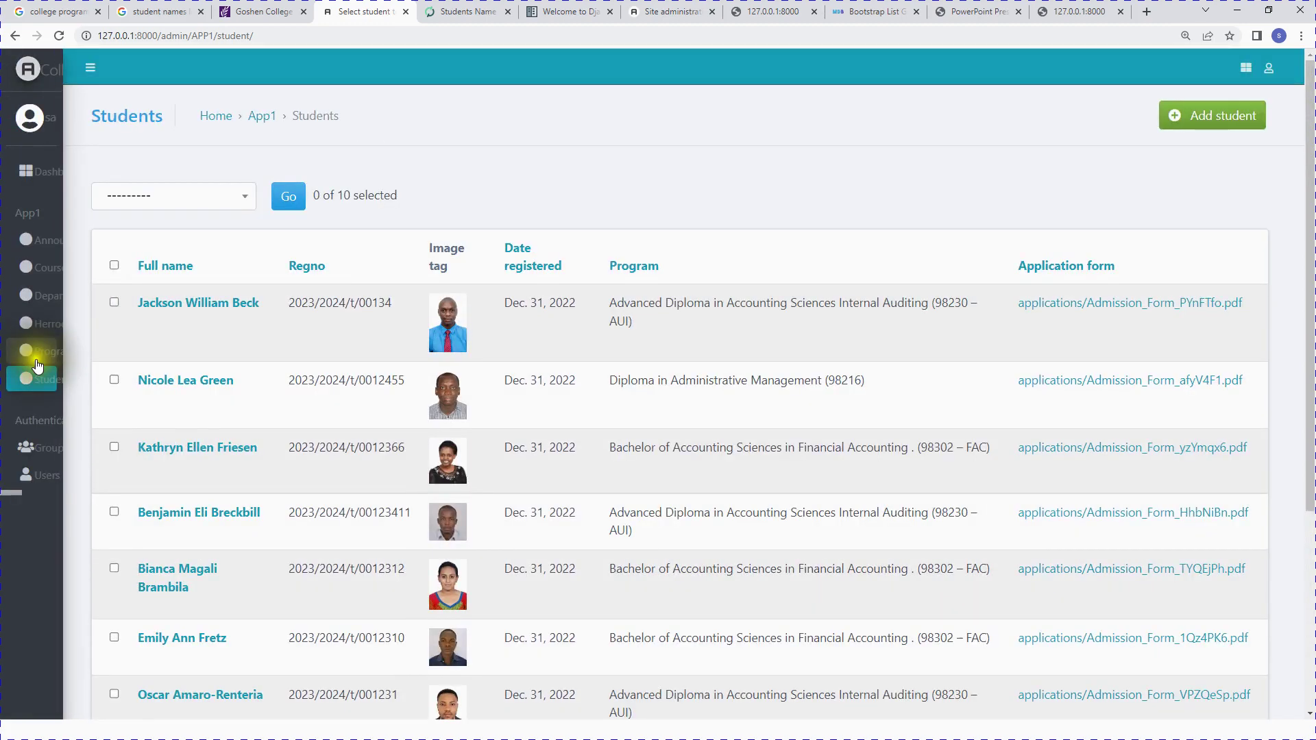
# Step: Open the Users list, which holds a single staff user
pyautogui.click(62, 473)
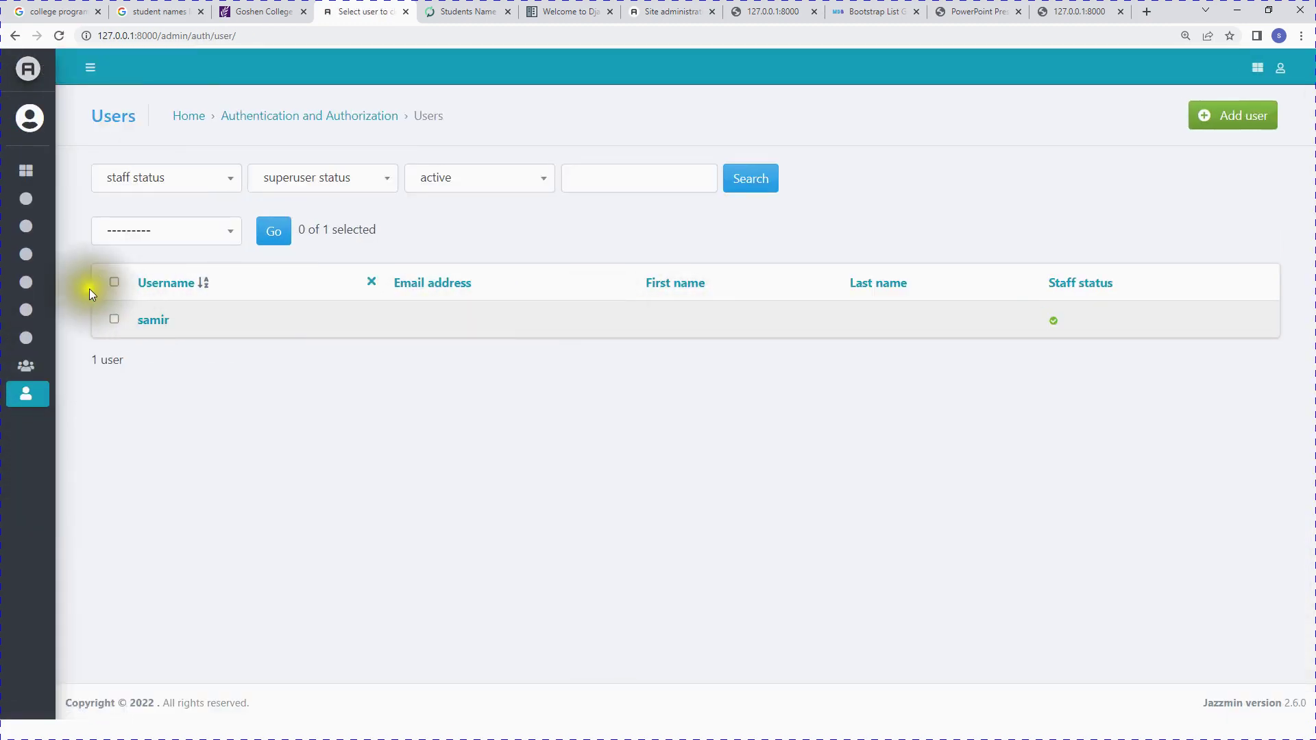
pyautogui.moveTo(206, 330); pyautogui.dragTo(117, 323)
pyautogui.click(273, 411)
pyautogui.moveTo(8, 392)
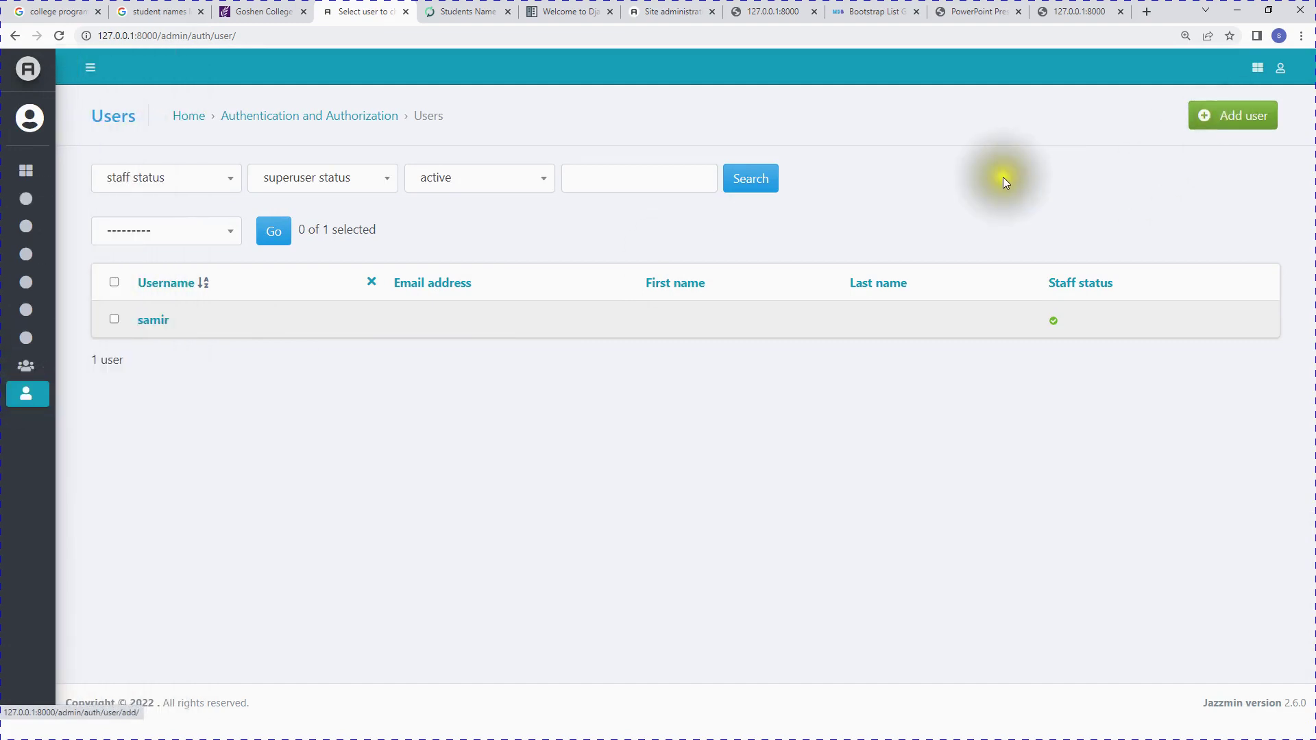
# Step: Give a new group the Can view programs, Can view heroes and Can view student permissions
pyautogui.click(61, 445)
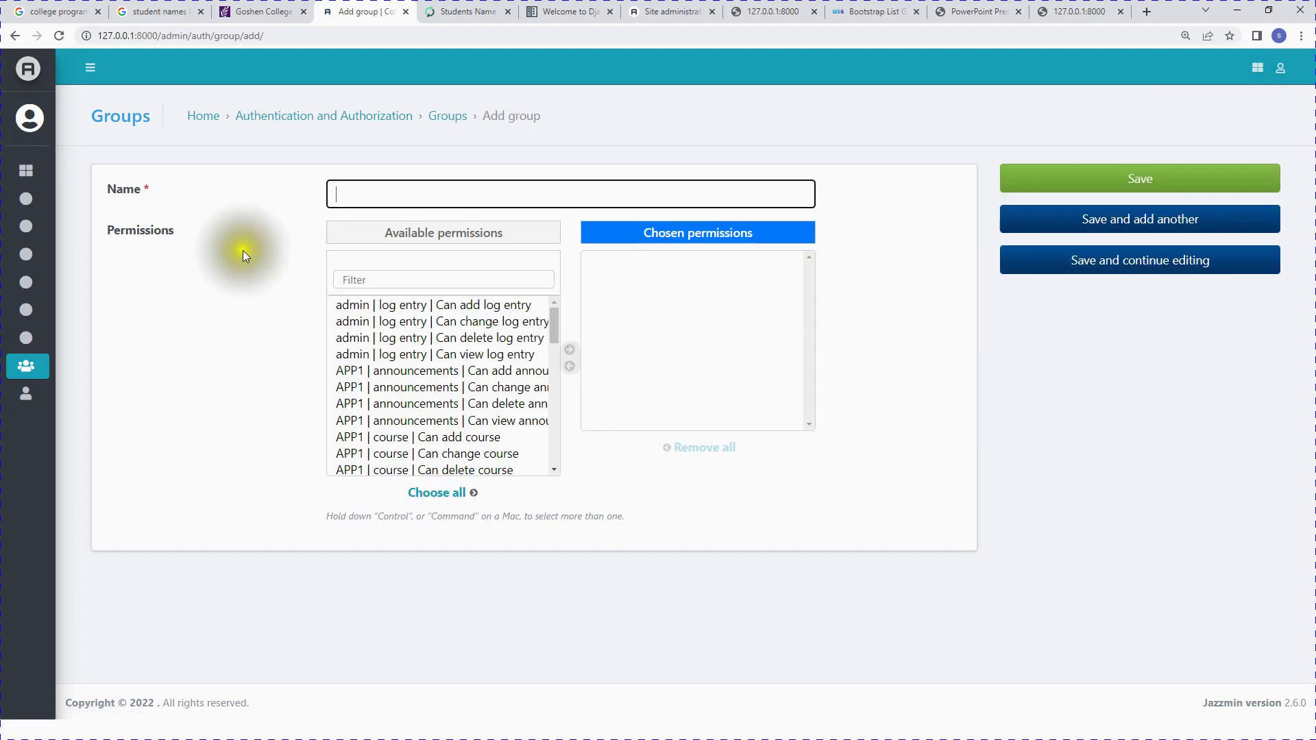
pyautogui.scroll(-3, 501, 406)
pyautogui.scroll(3, 501, 411)
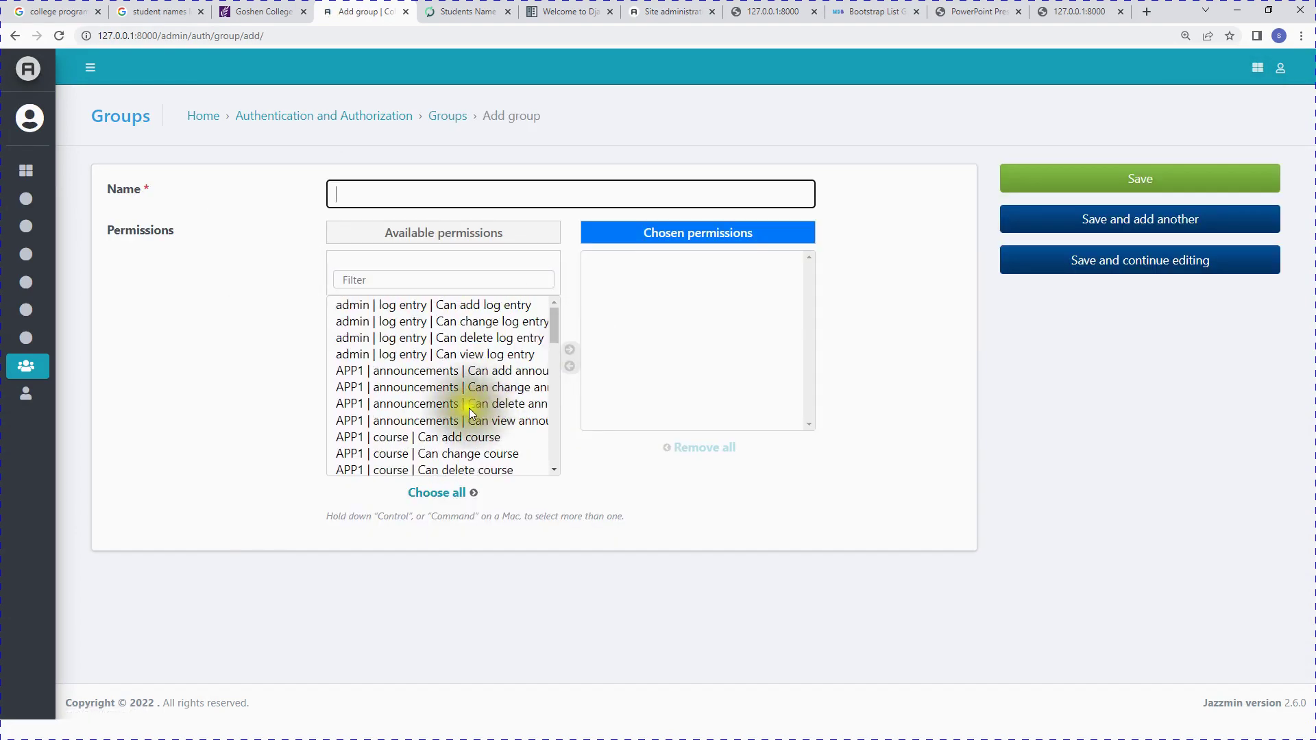
pyautogui.scroll(-4, 500, 417)
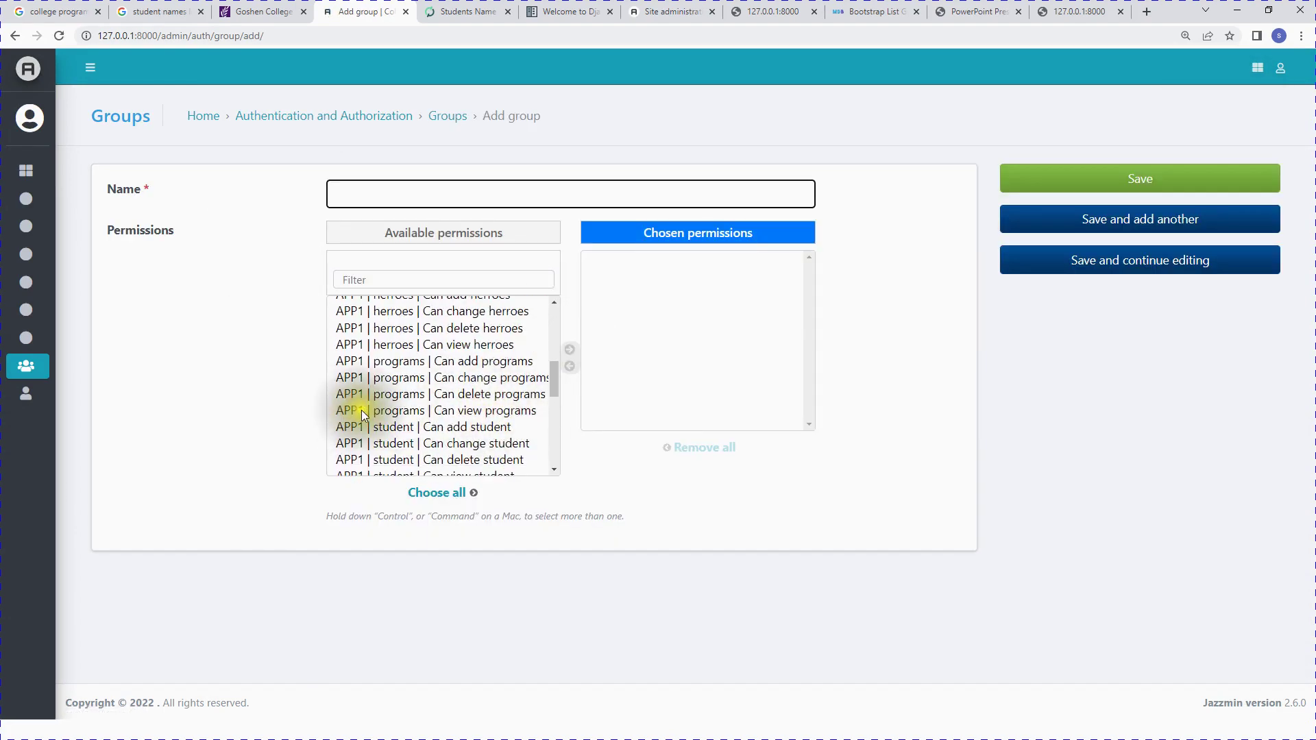
pyautogui.click(359, 410)
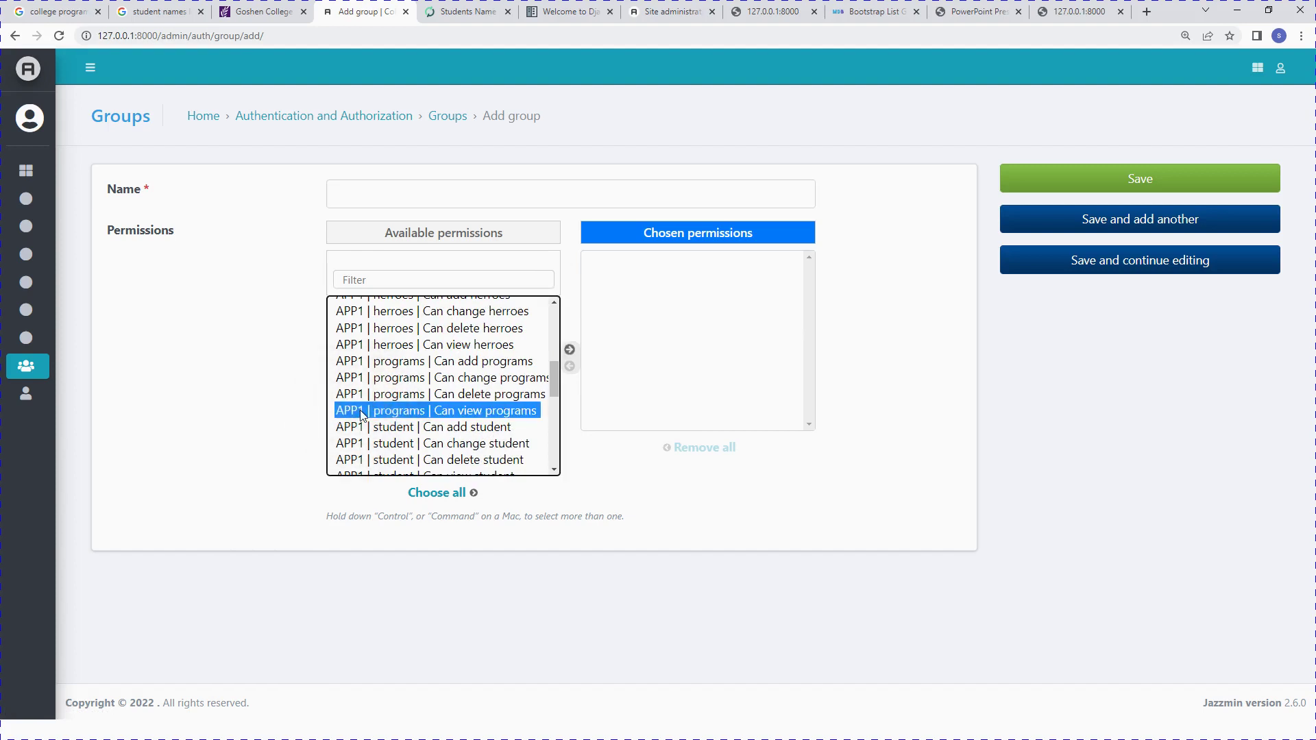
pyautogui.click(570, 349)
pyautogui.click(491, 393)
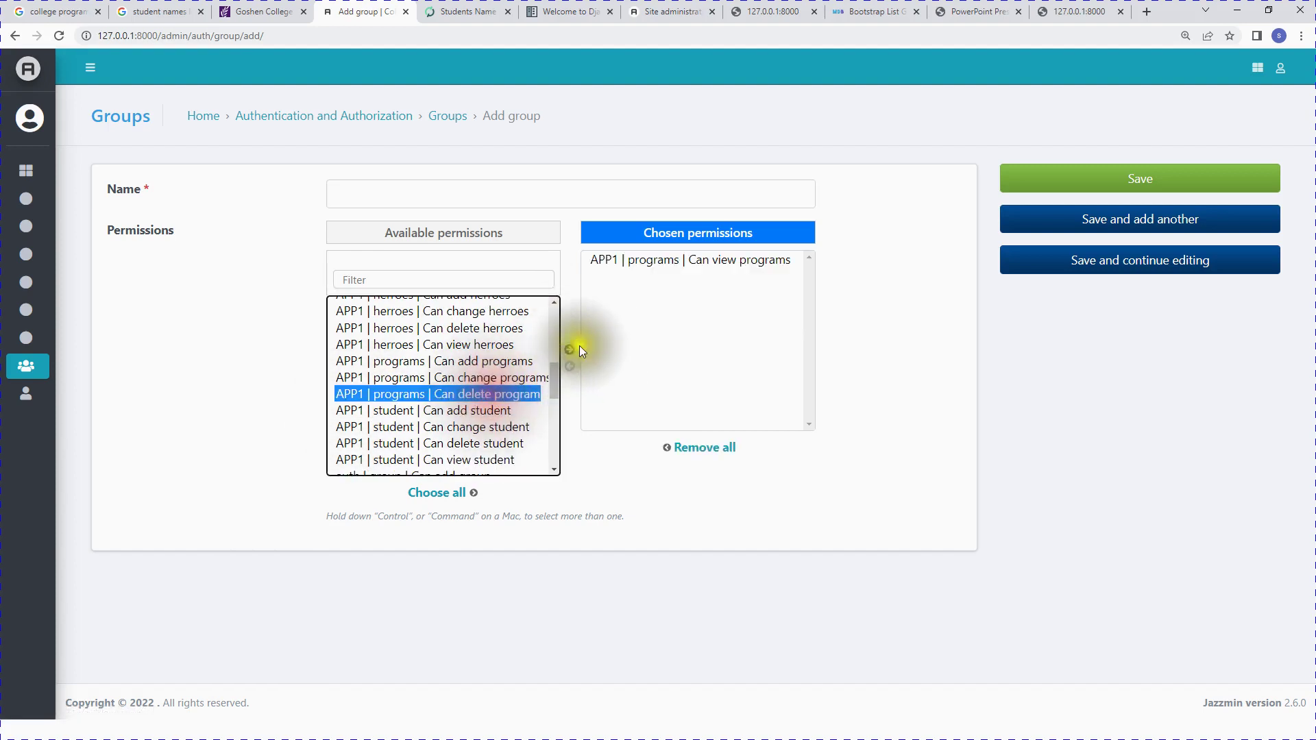
pyautogui.click(571, 349)
pyautogui.click(458, 344)
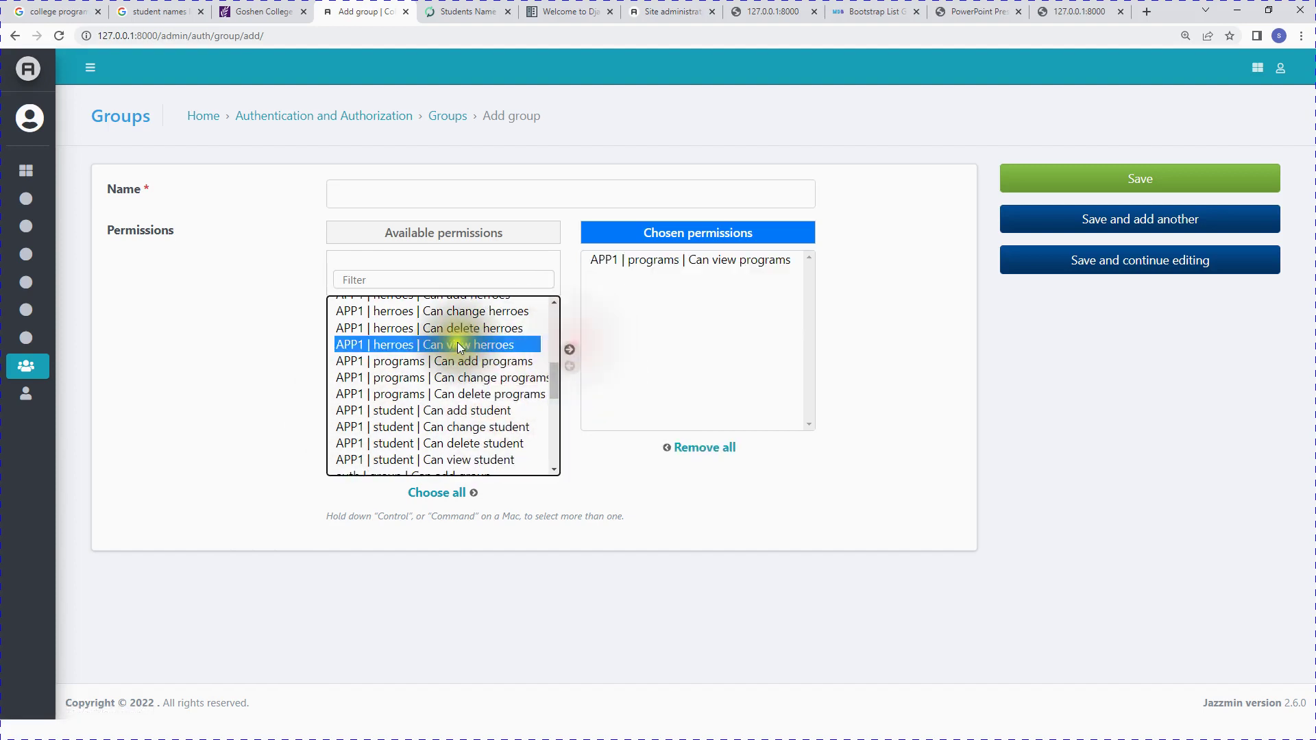
pyautogui.click(569, 350)
pyautogui.click(475, 443)
pyautogui.click(569, 350)
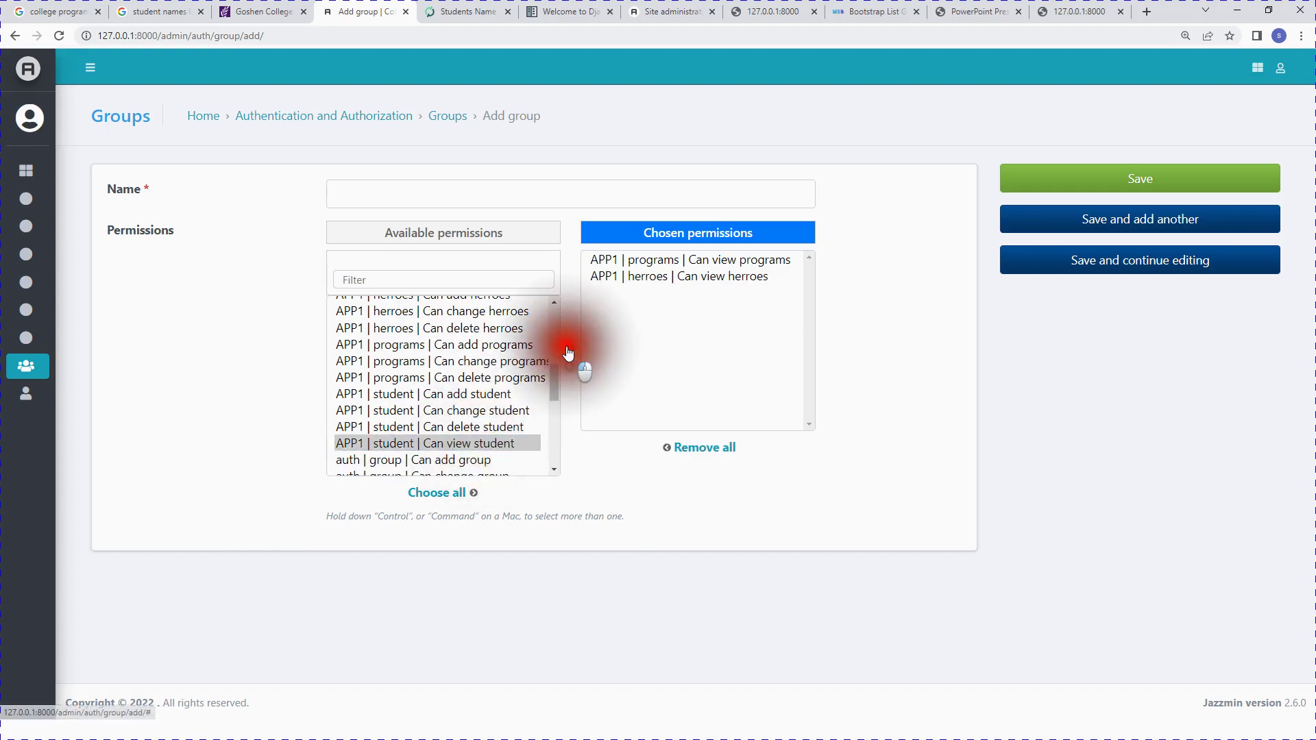
# Step: Name the group staffs and save it
pyautogui.click(357, 191)
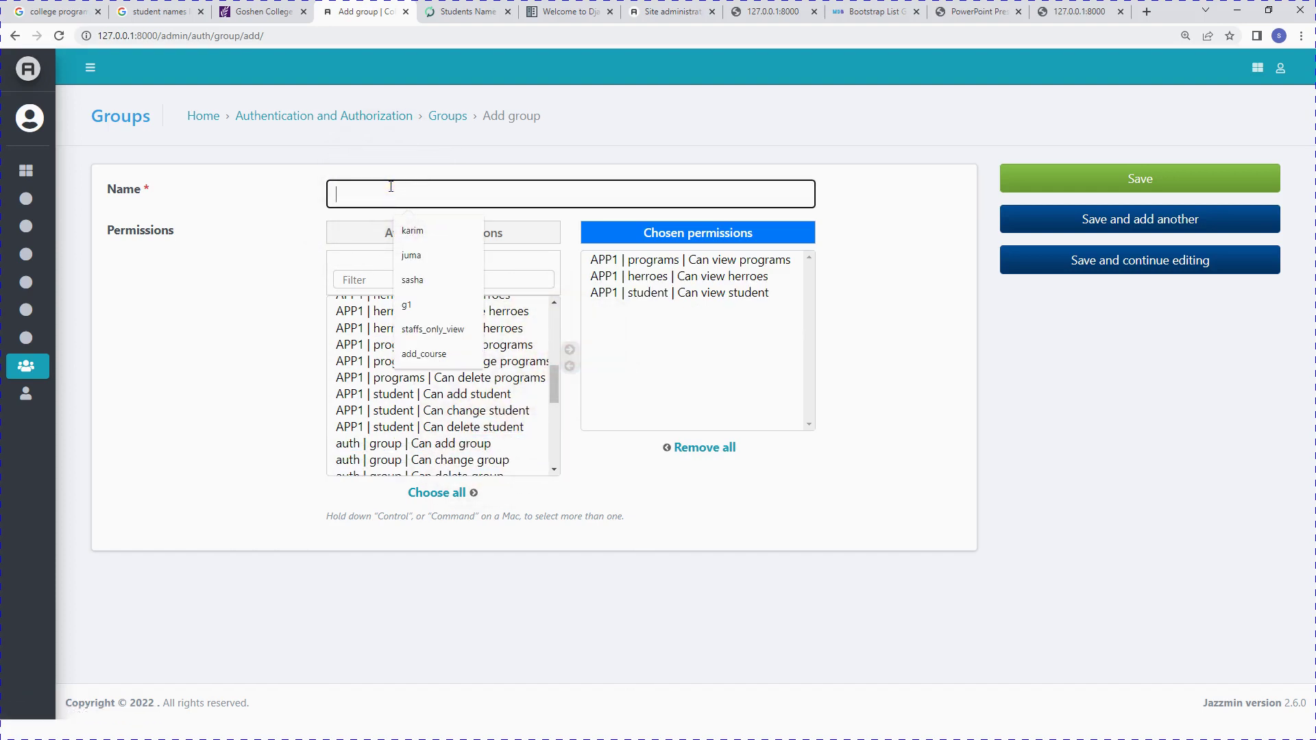
pyautogui.write('staffs')
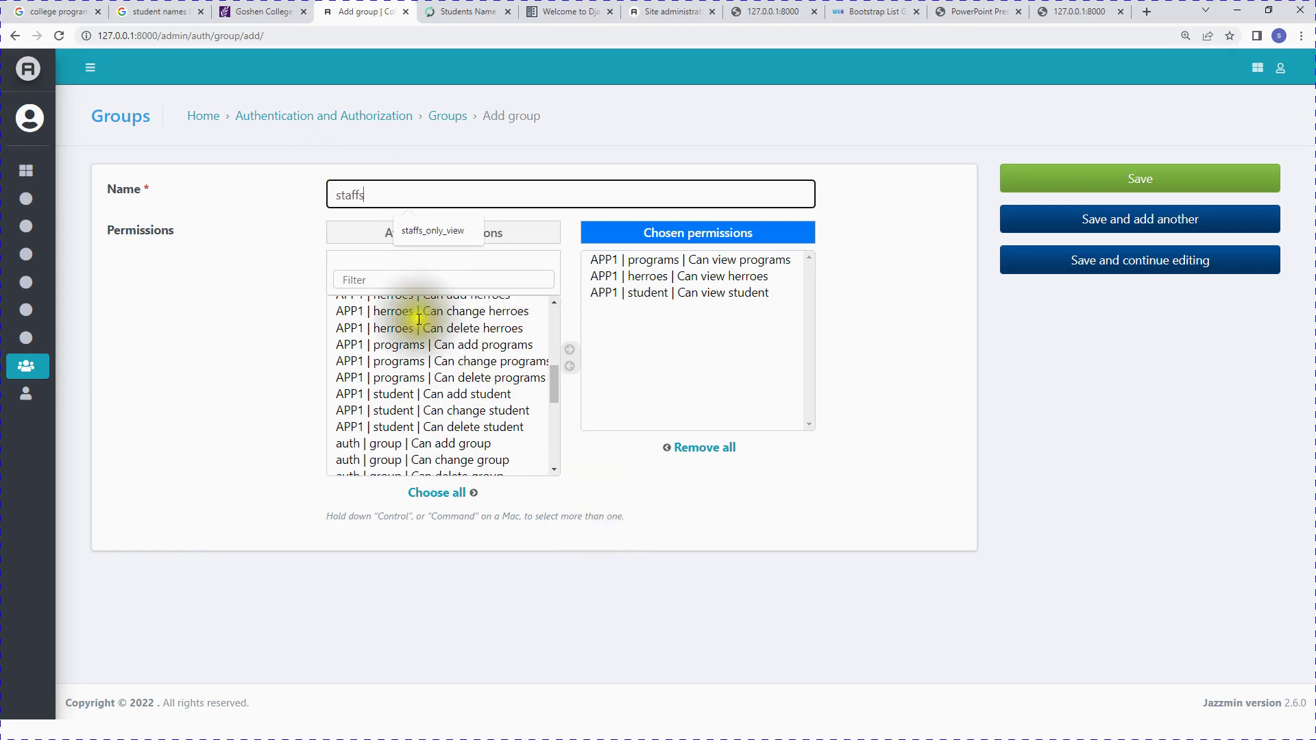
pyautogui.click(754, 642)
pyautogui.click(1127, 180)
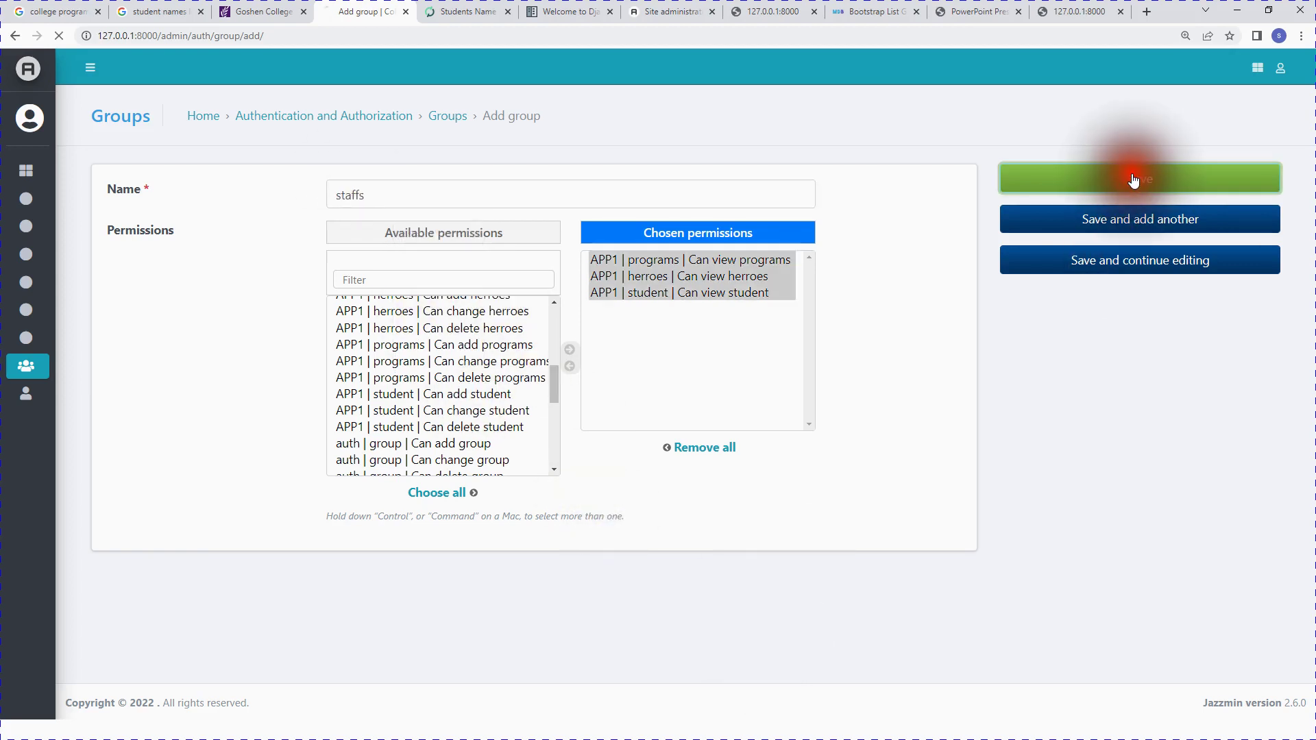
# Step: Start a new user account with its username and password, and try saving it
pyautogui.moveTo(29, 408)
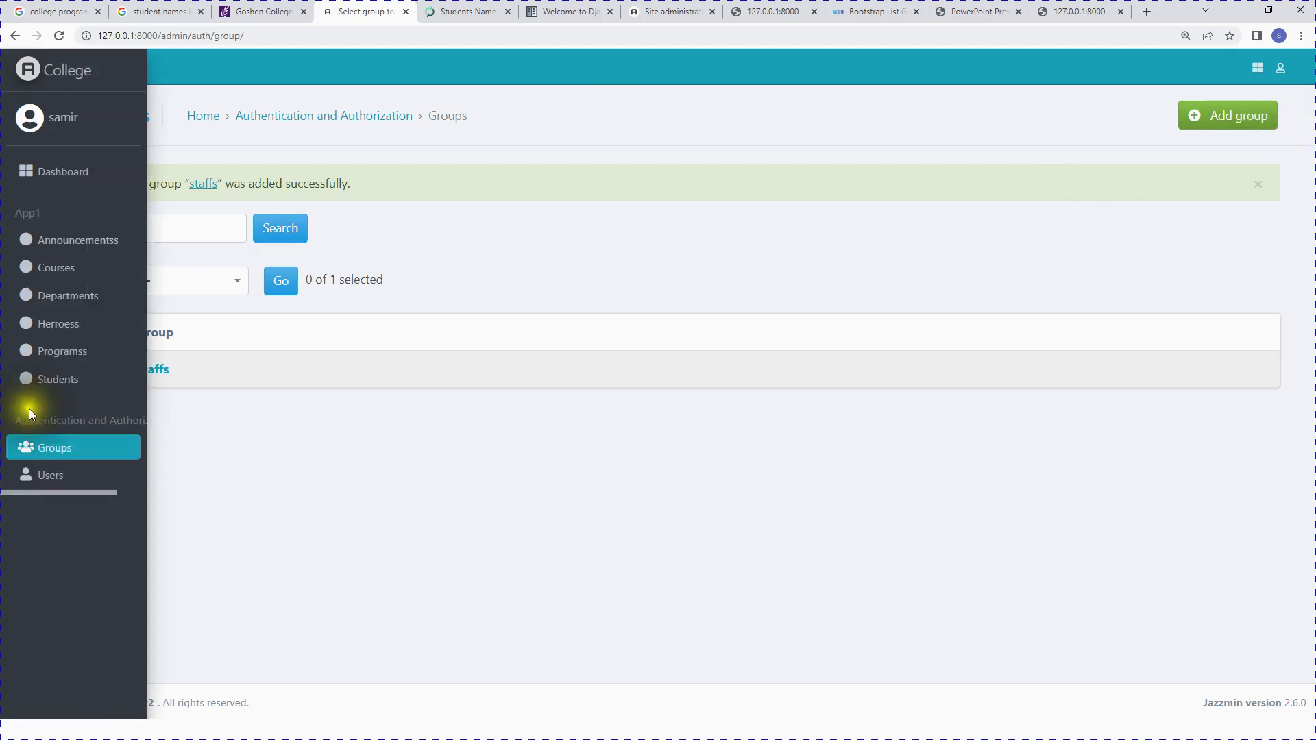
pyautogui.click(47, 473)
pyautogui.click(1236, 122)
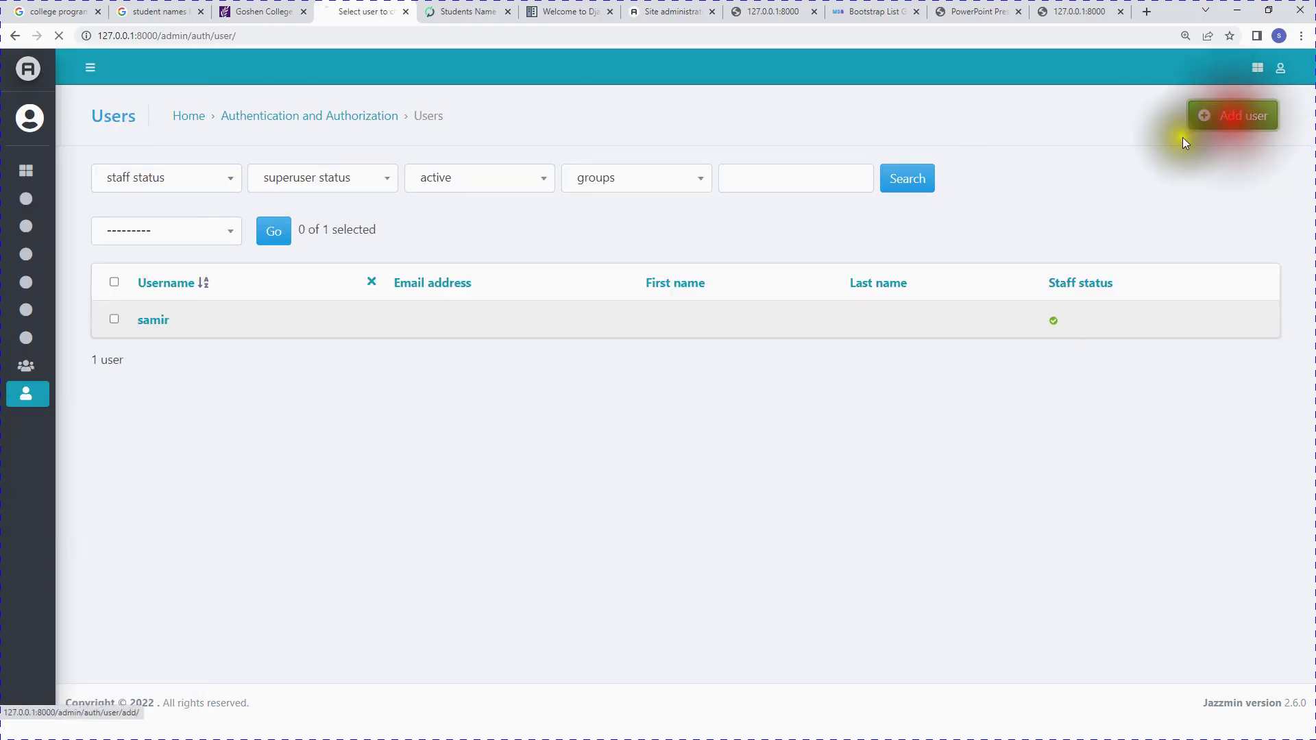
pyautogui.click(379, 221)
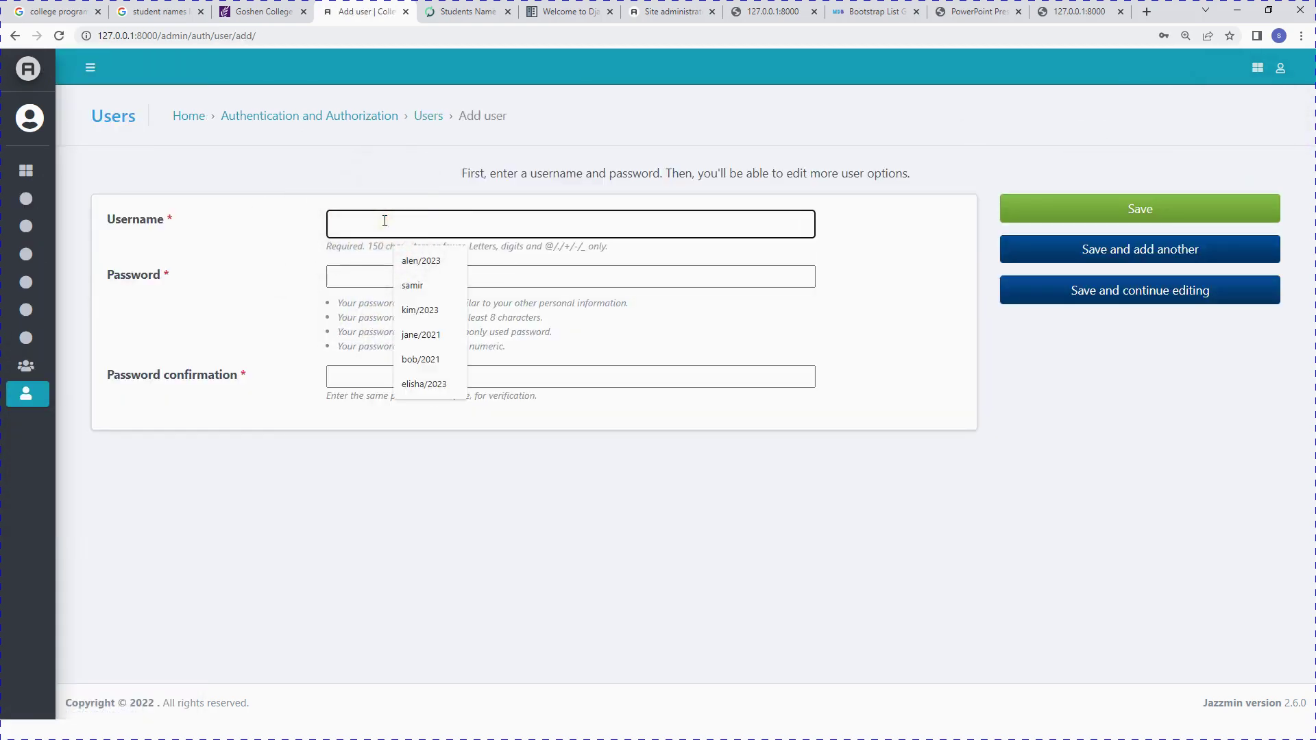
pyautogui.click(365, 276)
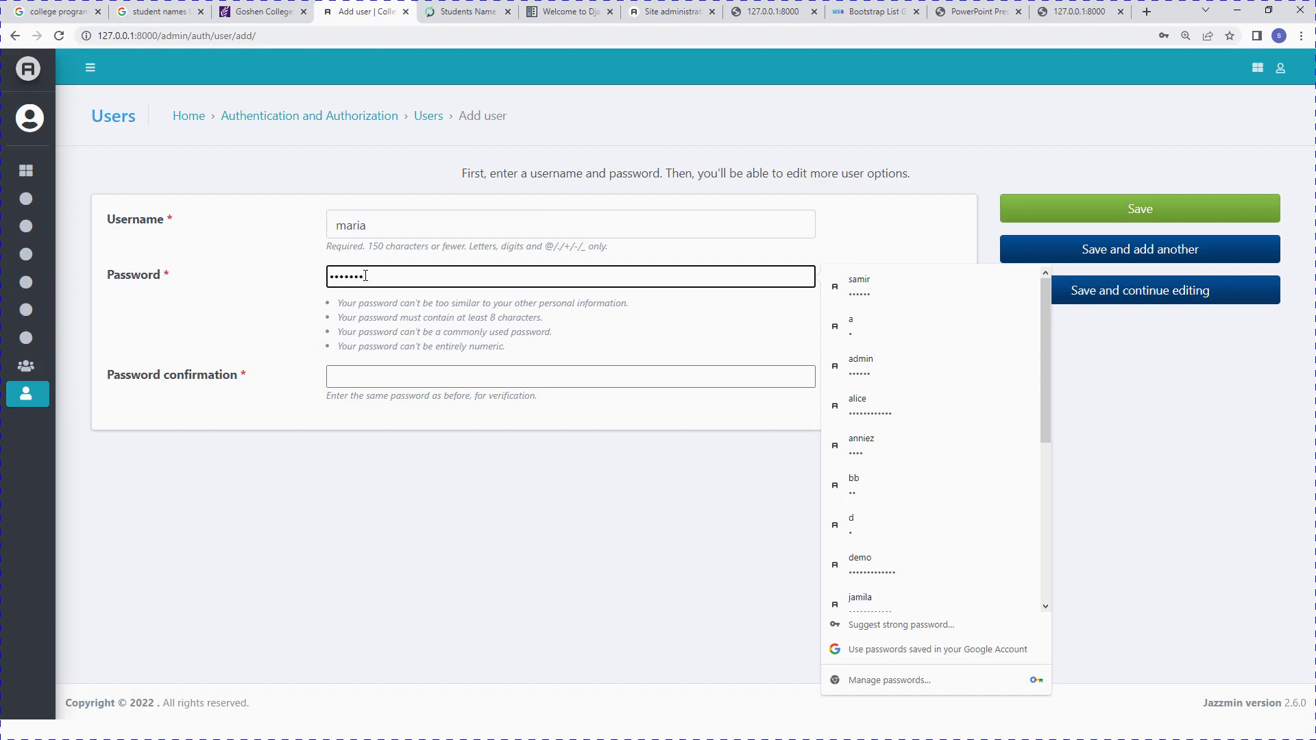
pyautogui.click(398, 379)
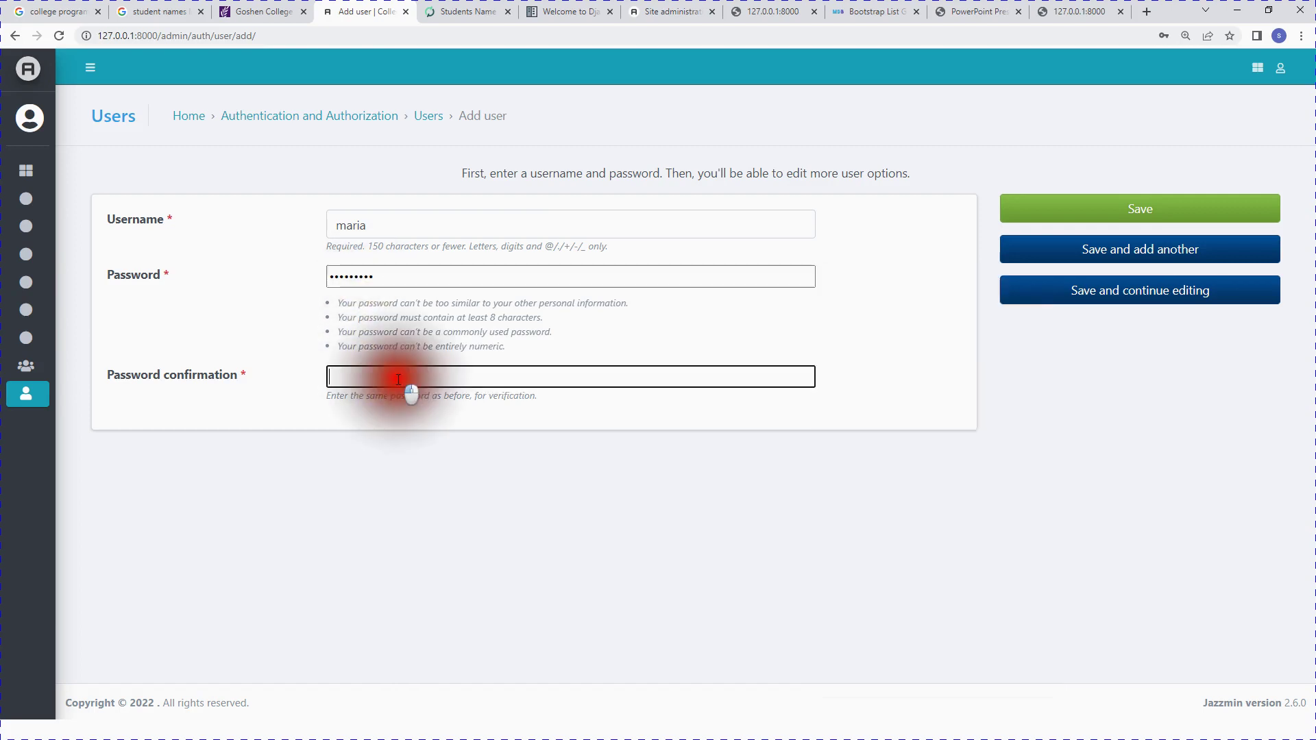
pyautogui.write('m')
pyautogui.press('BackSpace')
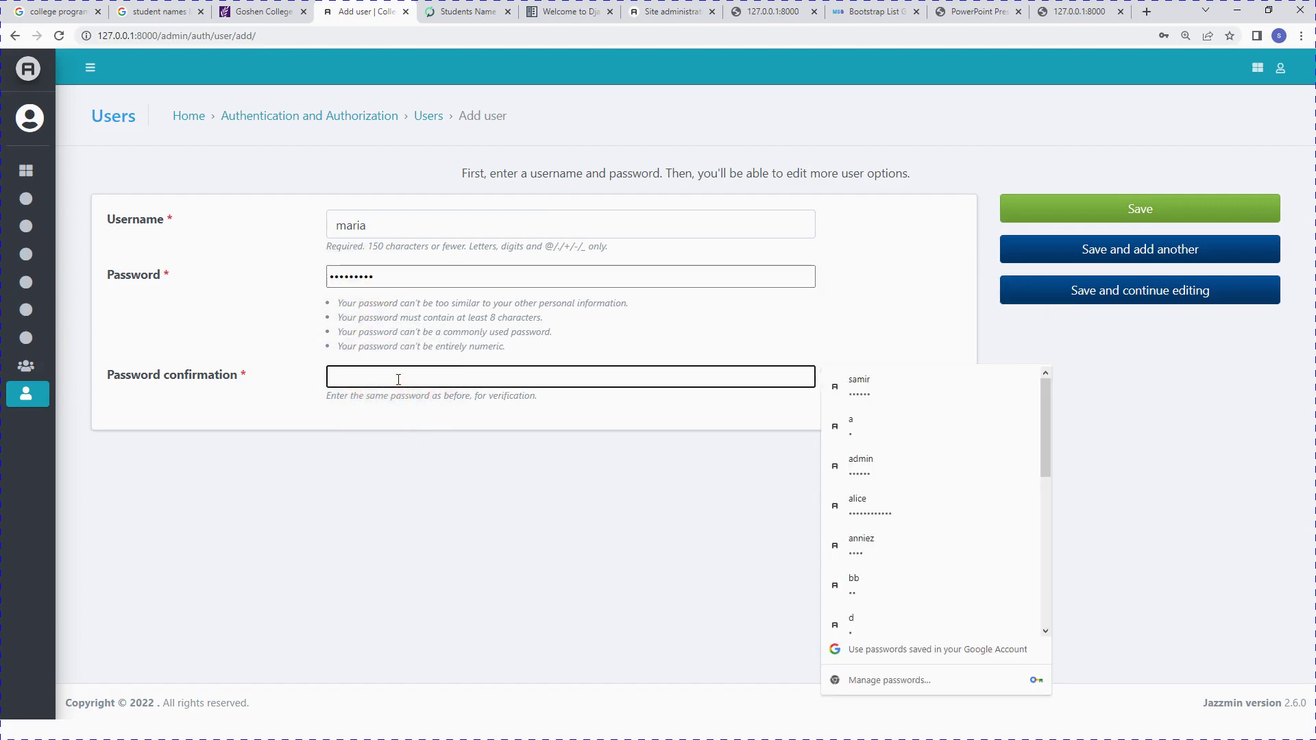
pyautogui.write('ma')
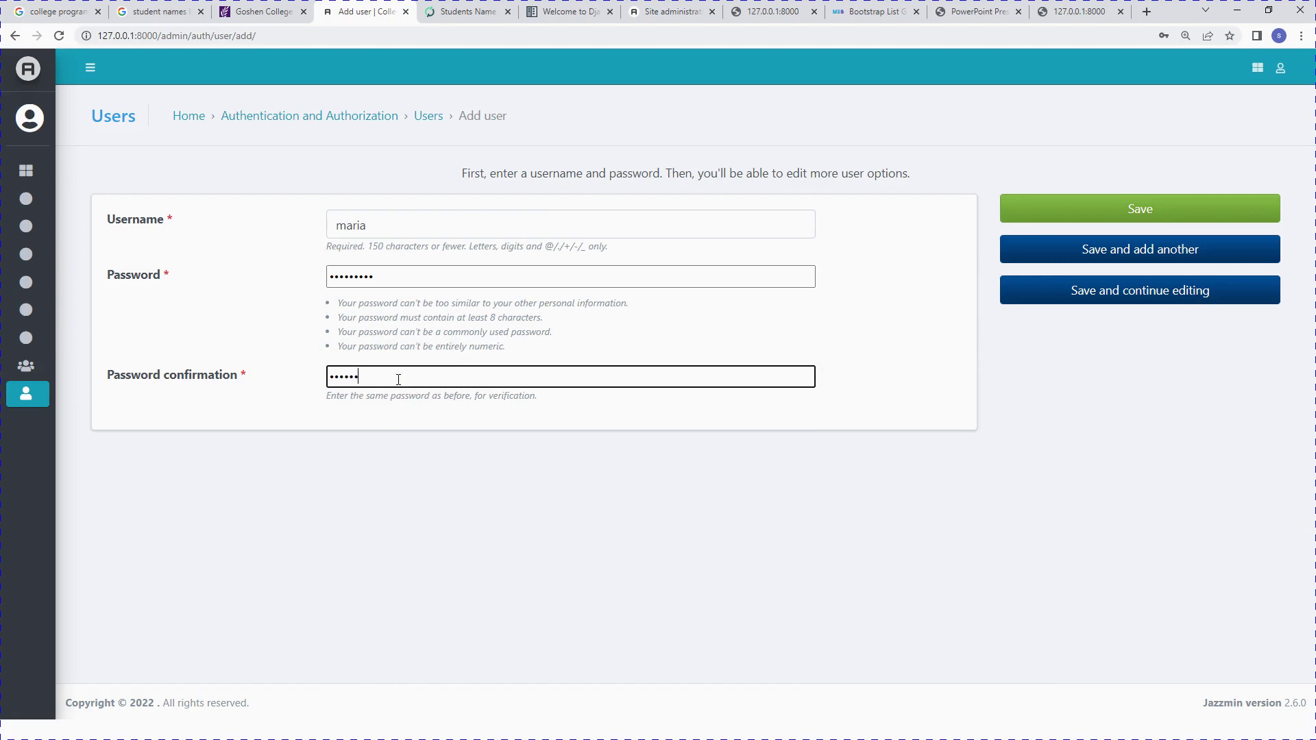
pyautogui.click(1165, 252)
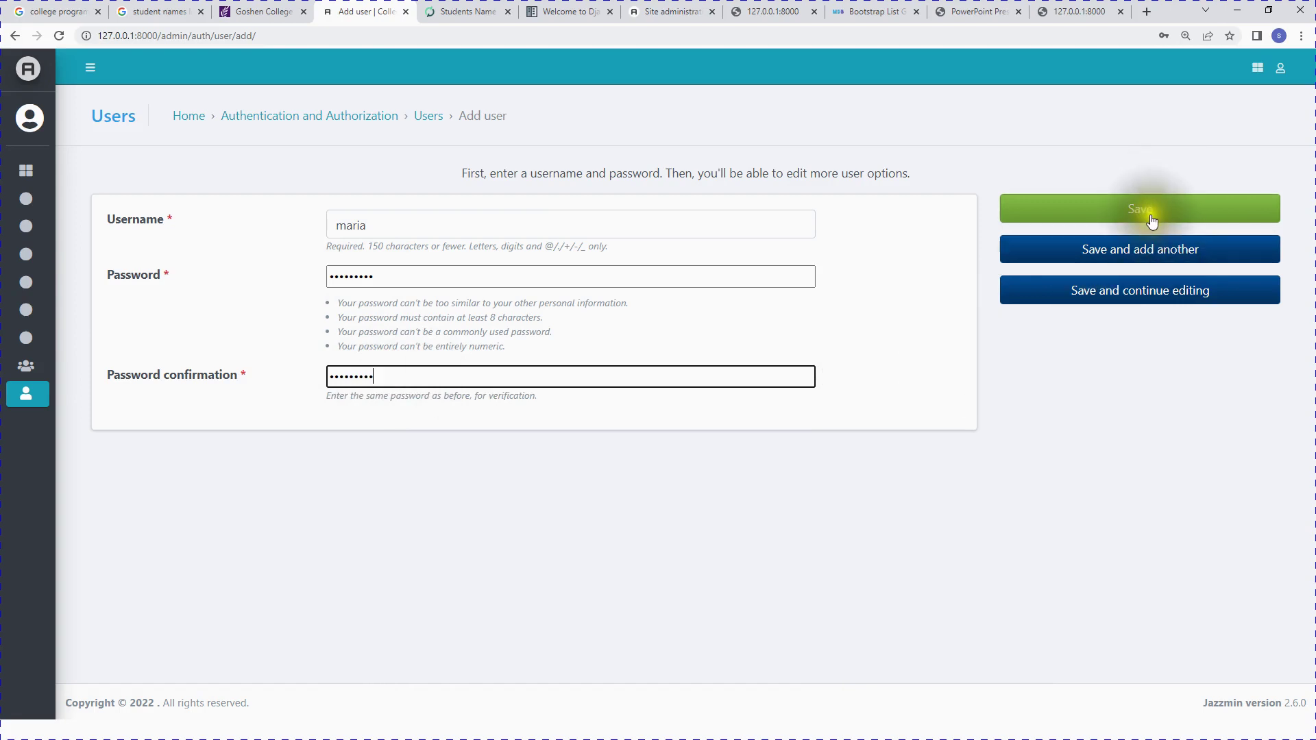
pyautogui.click(1151, 218)
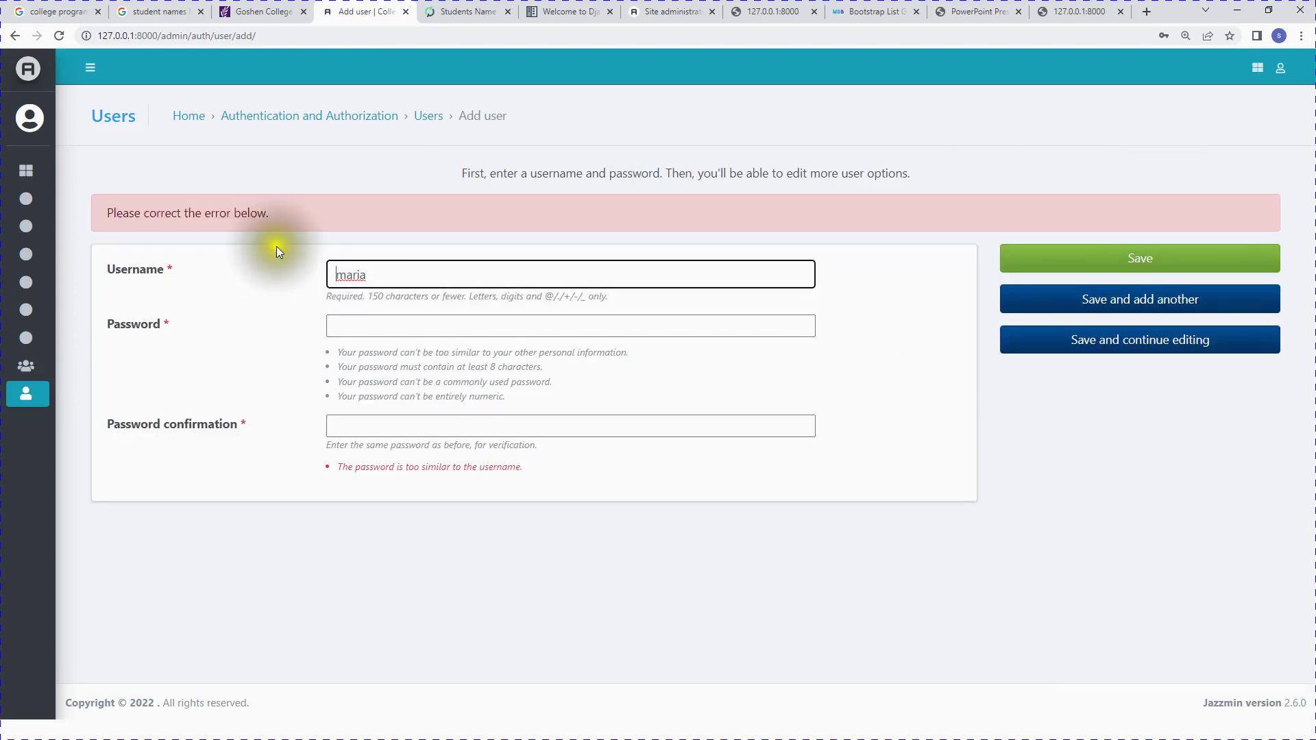
# Step: Re-enter the password and its confirmation, then save the new user
pyautogui.click(357, 325)
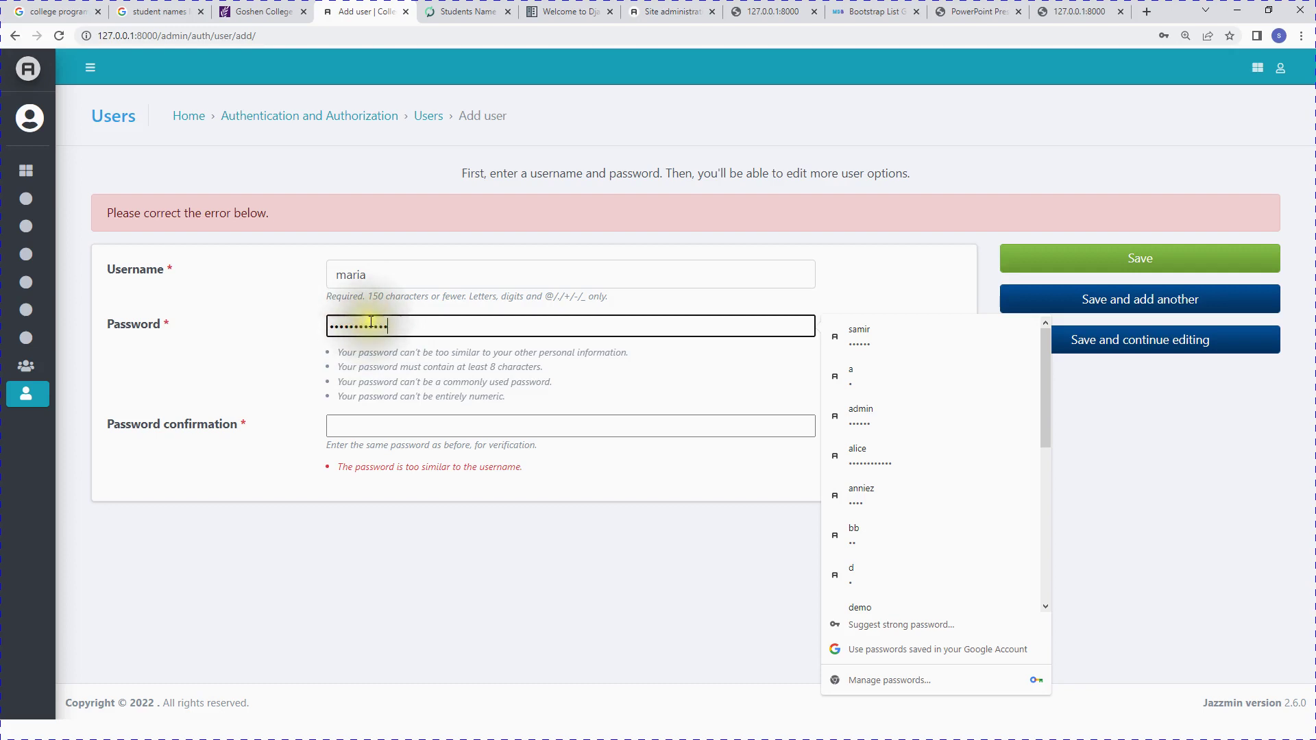
pyautogui.click(399, 426)
pyautogui.write('a')
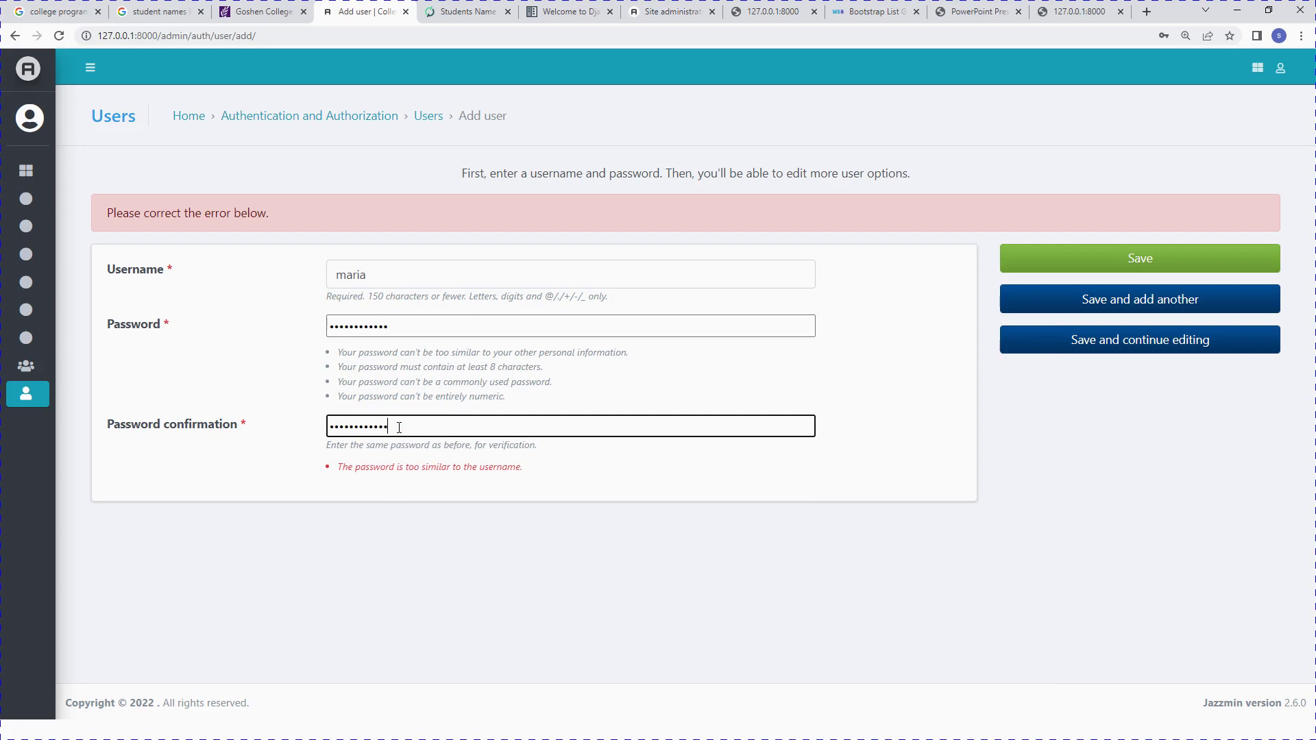
pyautogui.click(1198, 265)
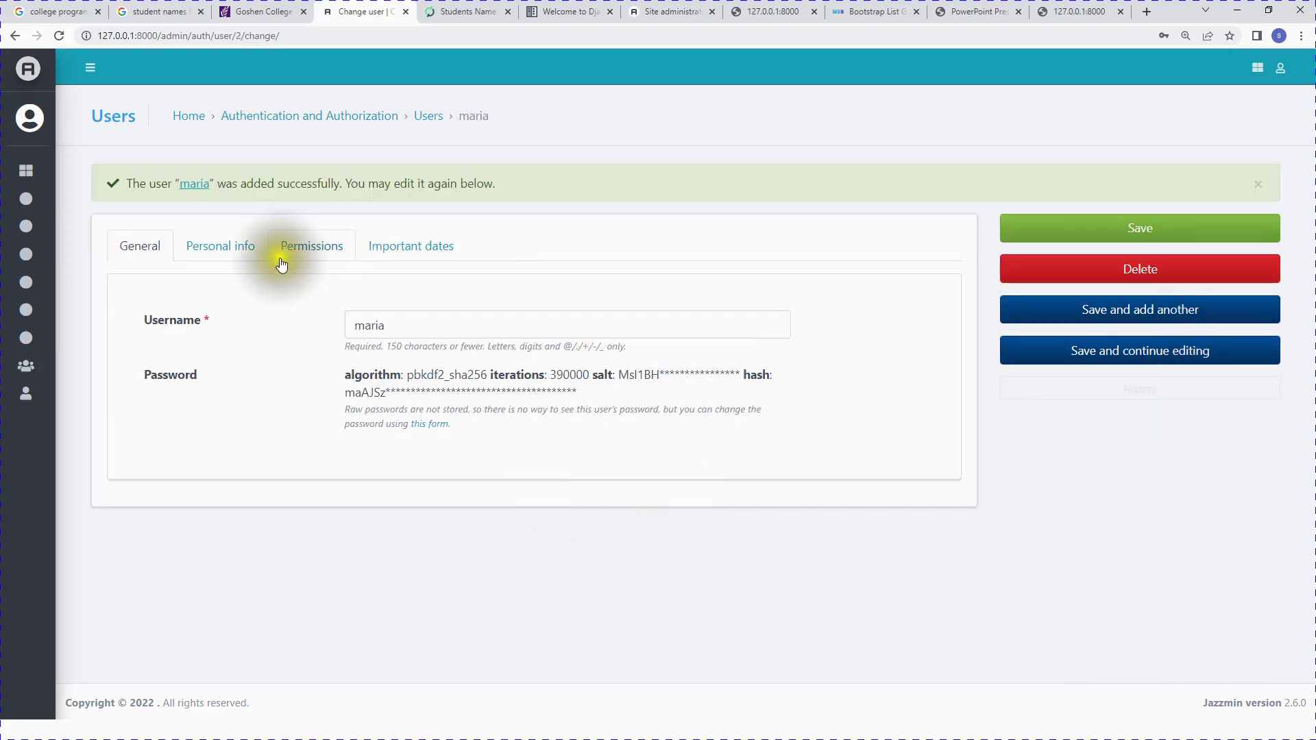
# Step: Fill in the user's first name, last name and a suggested e-mail address under Personal info
pyautogui.click(228, 249)
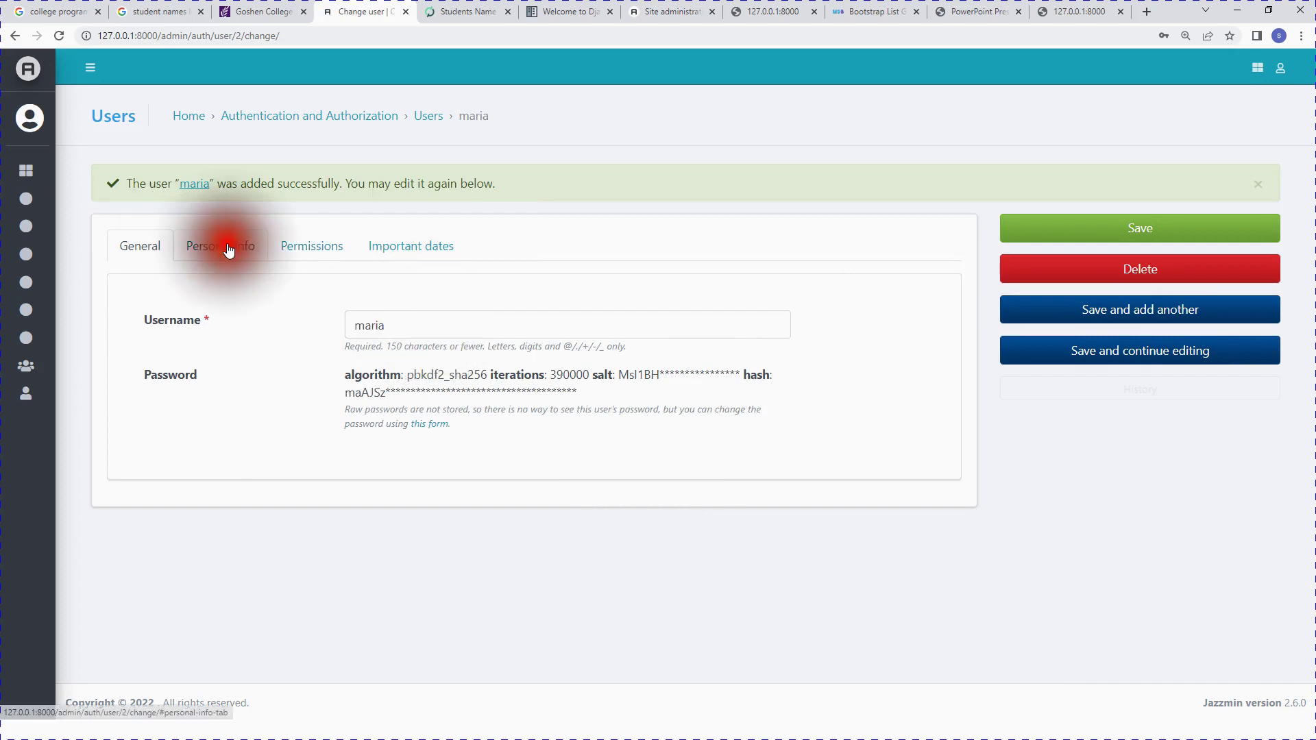
pyautogui.click(382, 323)
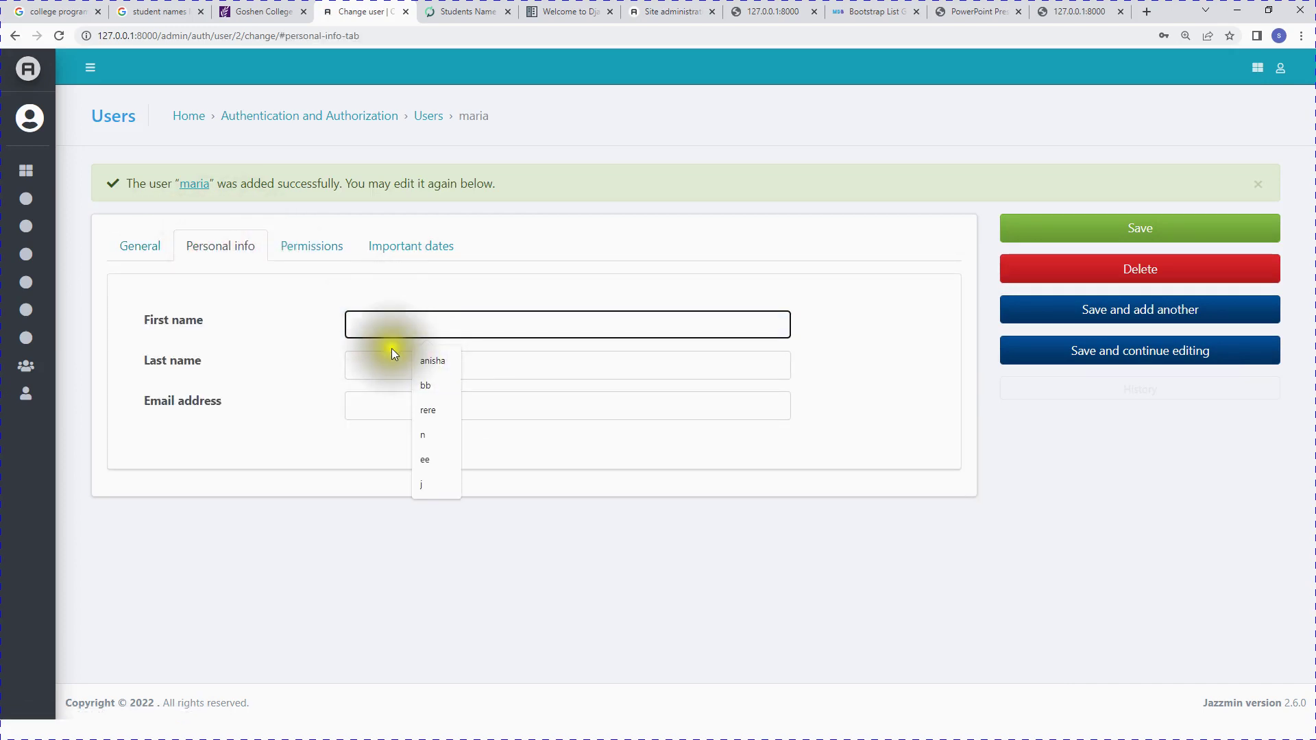
pyautogui.click(373, 326)
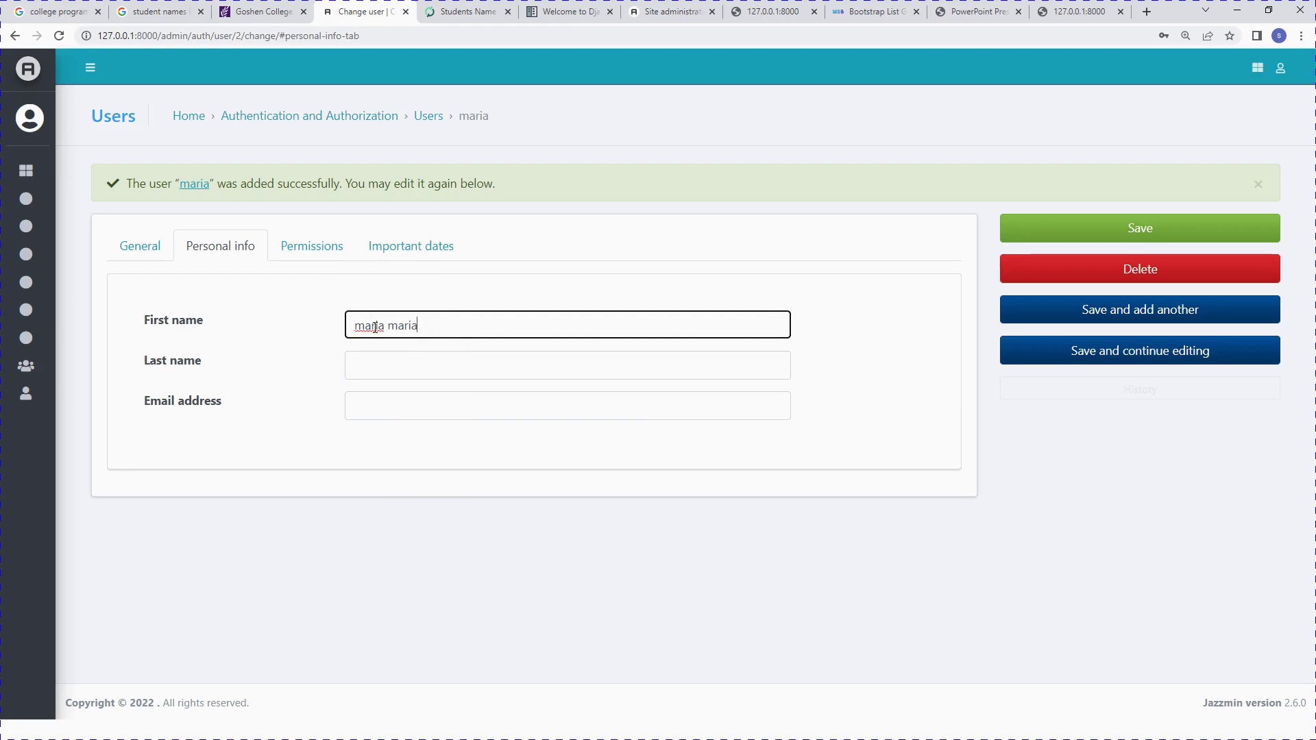
pyautogui.click(389, 359)
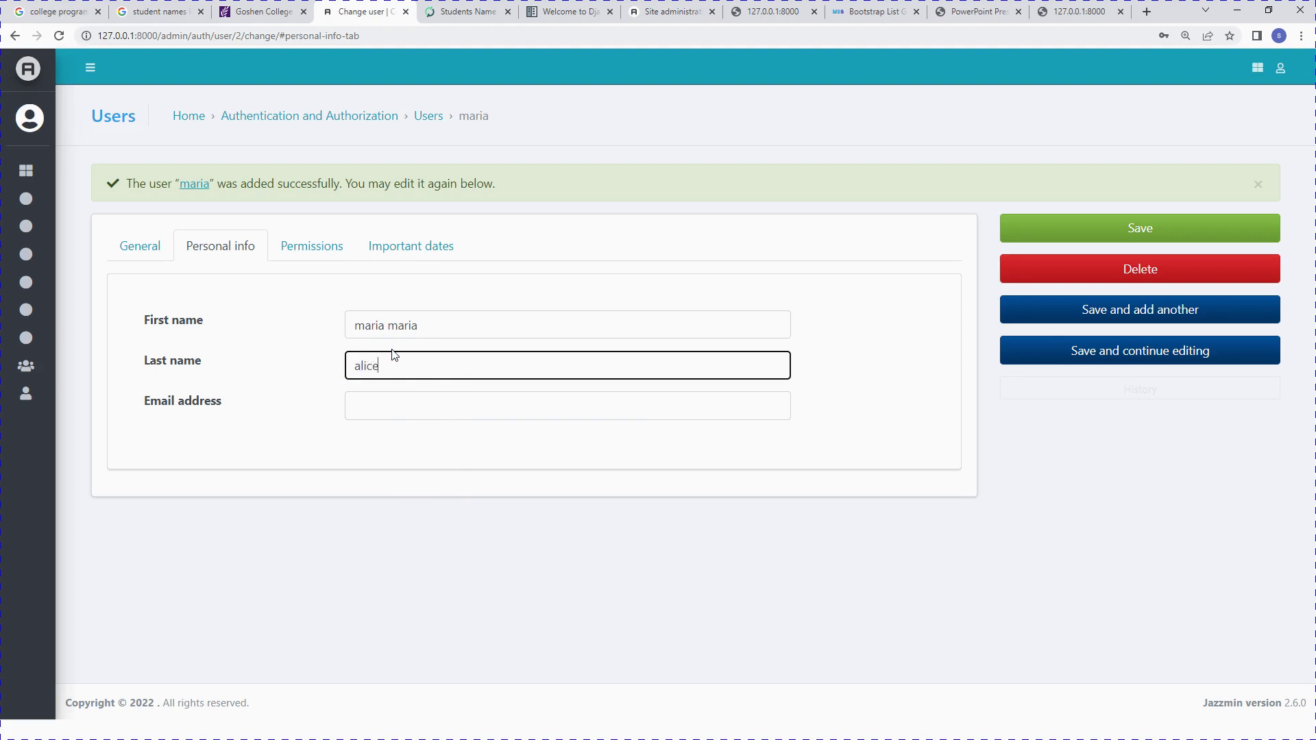
pyautogui.click(434, 404)
pyautogui.click(432, 442)
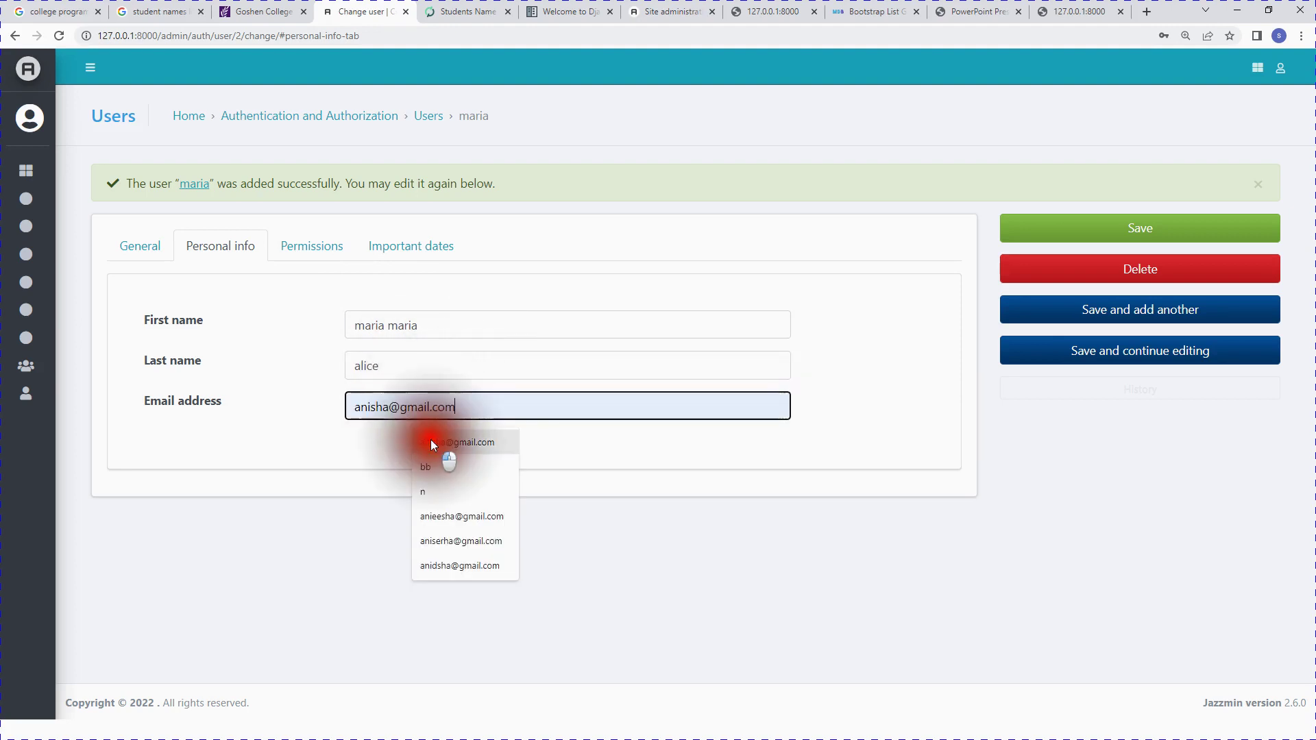
pyautogui.click(315, 247)
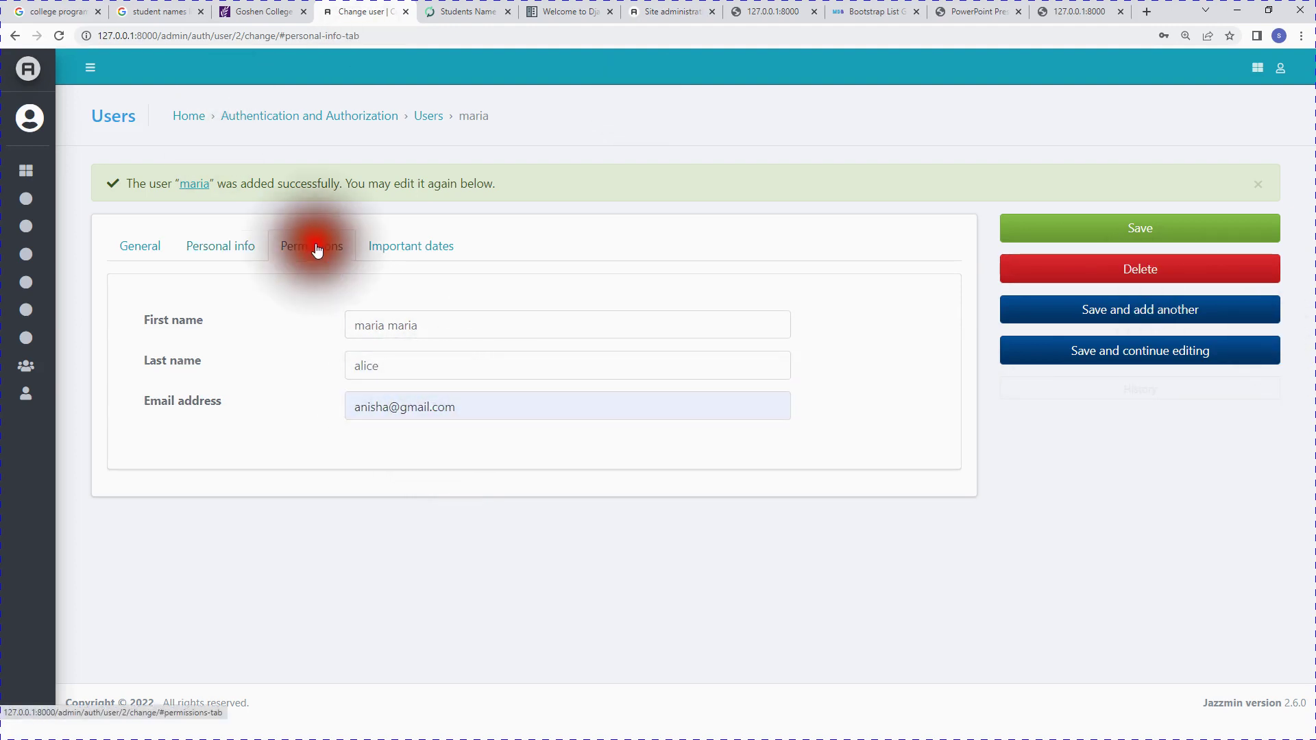
# Step: Put the user in the staffs group and grant the Can view herroes and programs delete permissions
pyautogui.scroll(-2, 577, 454)
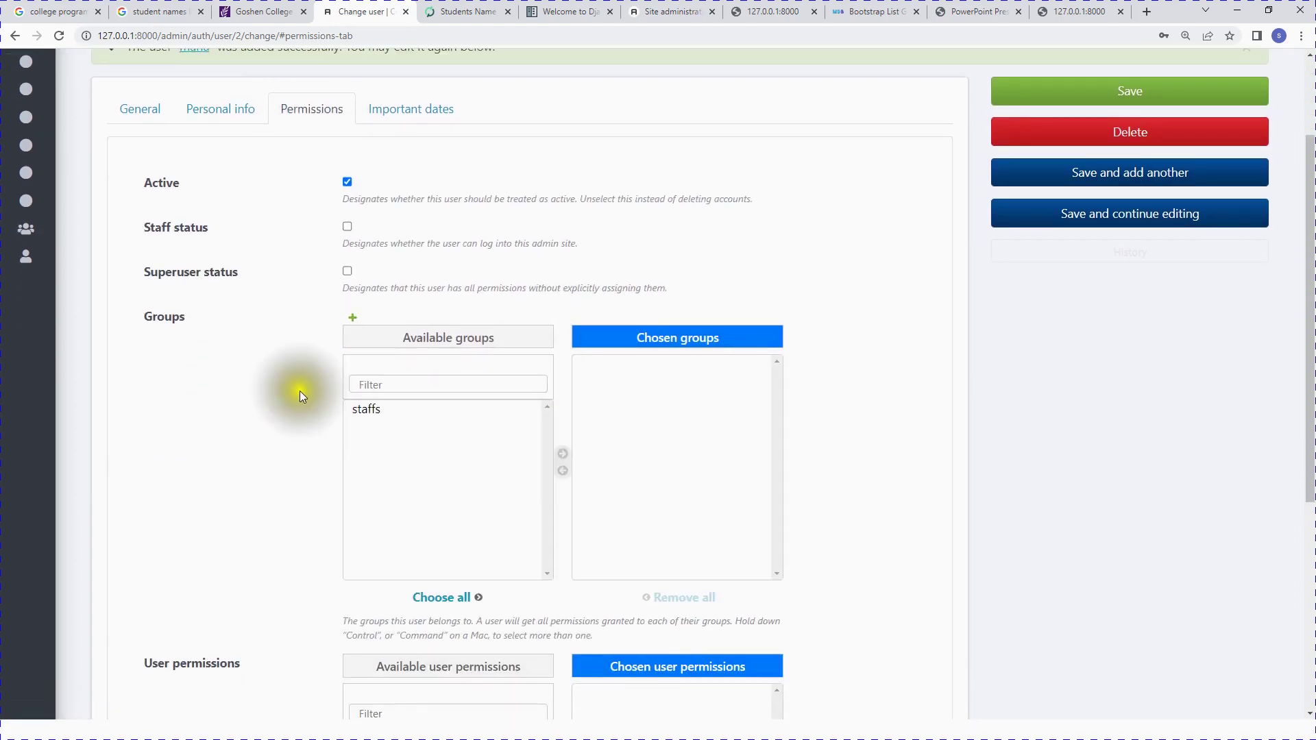
pyautogui.click(364, 409)
pyautogui.click(562, 453)
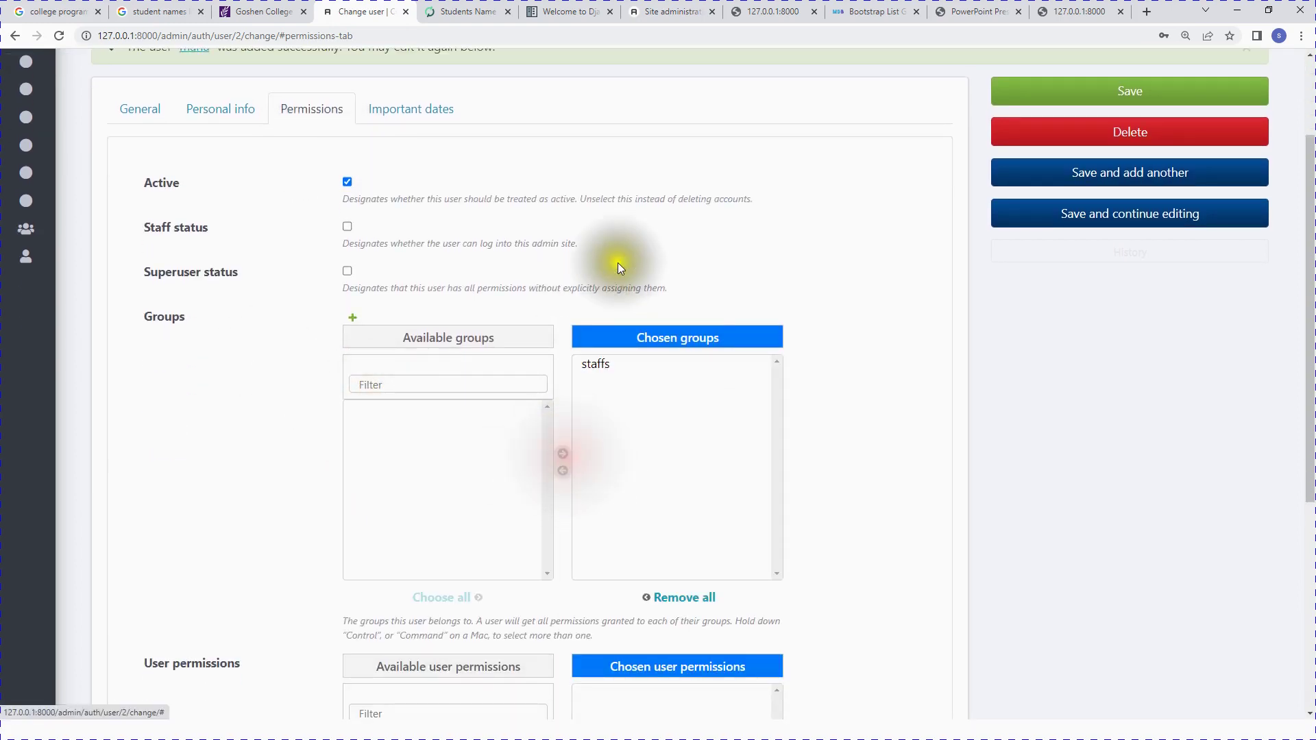
pyautogui.scroll(-4, 605, 420)
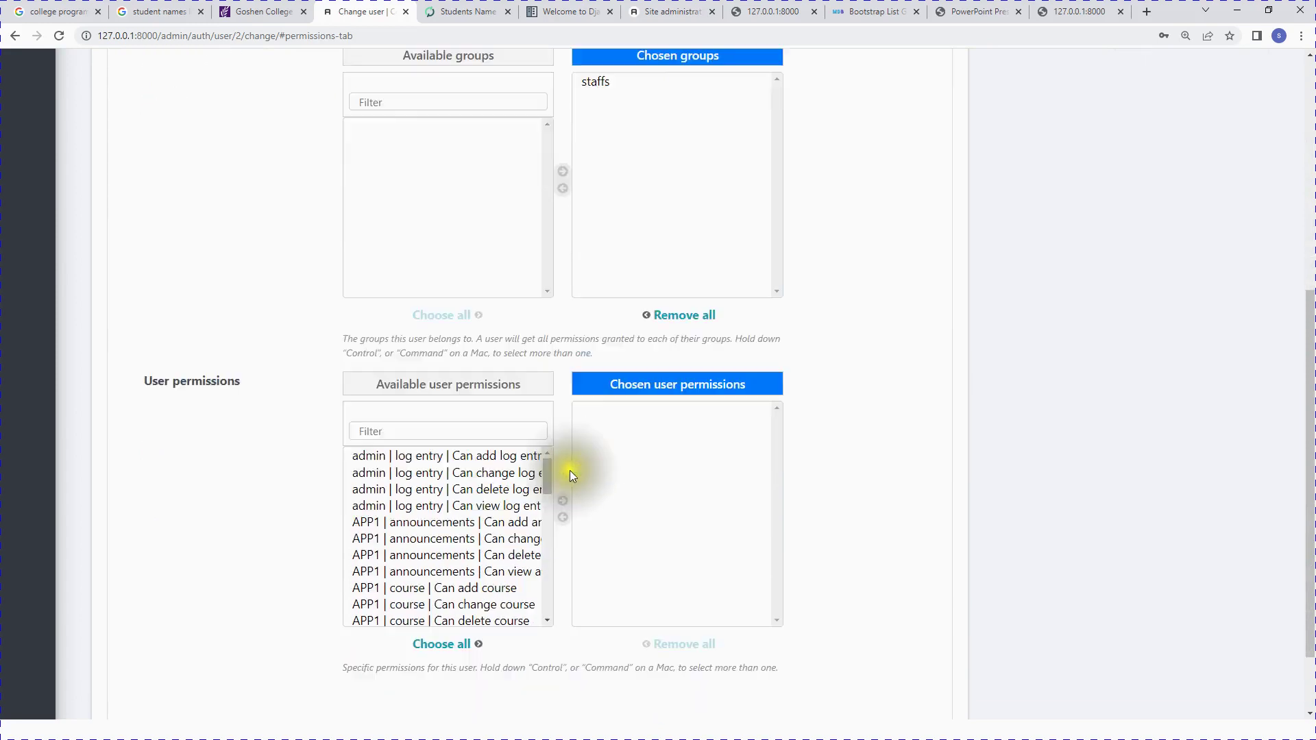
pyautogui.scroll(2, 552, 419)
pyautogui.scroll(-3, 431, 408)
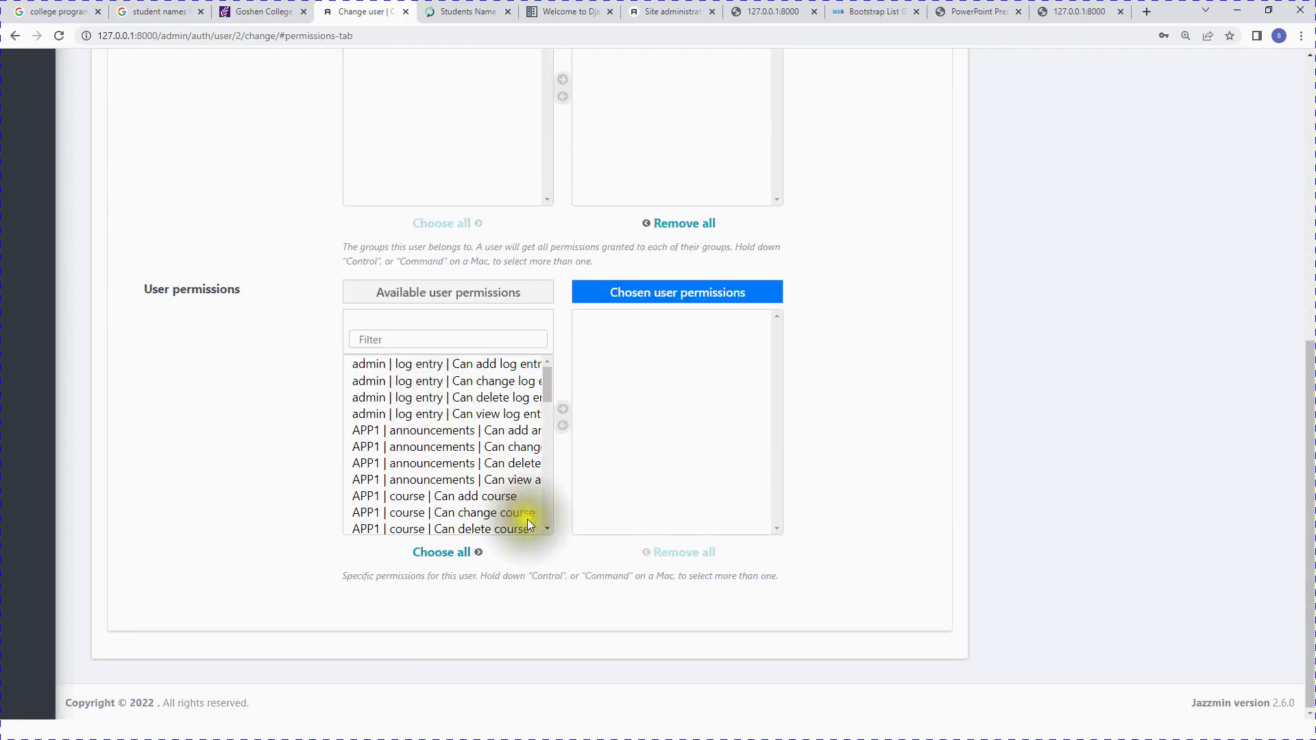
pyautogui.scroll(-2, 537, 433)
pyautogui.scroll(-1, 537, 431)
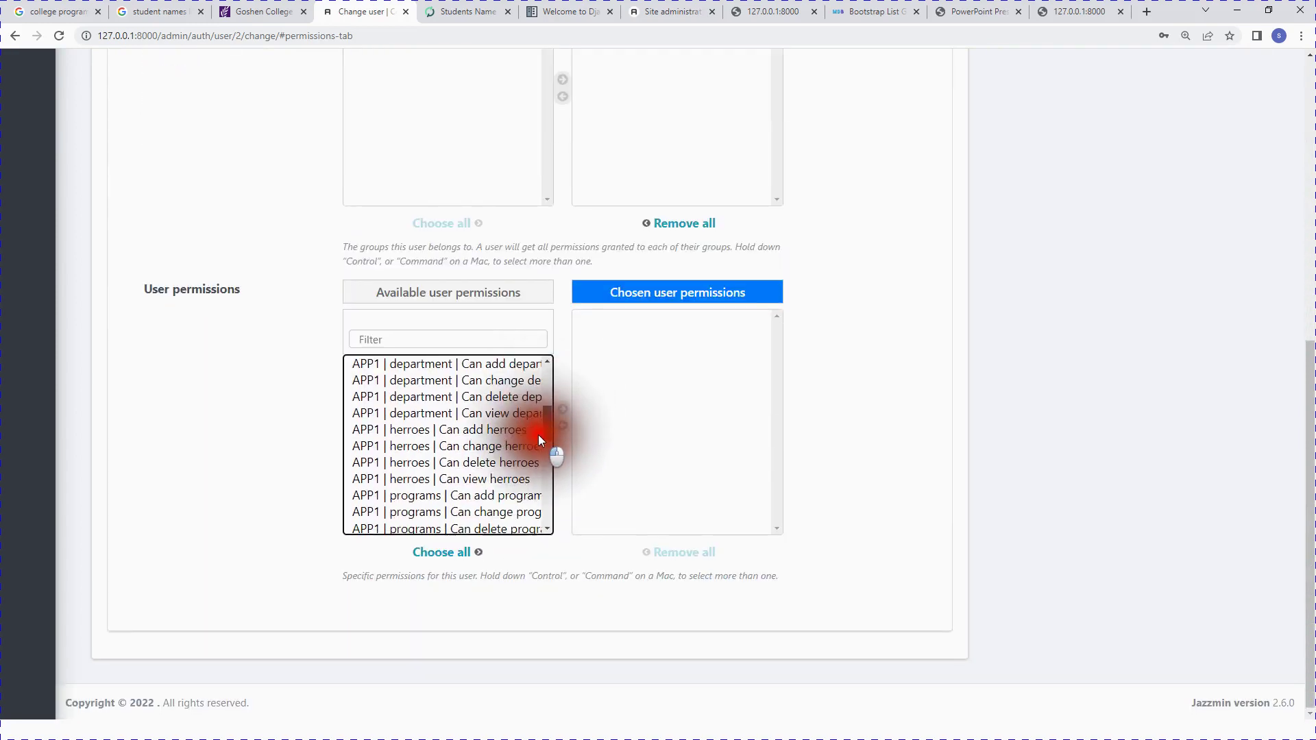
pyautogui.click(490, 480)
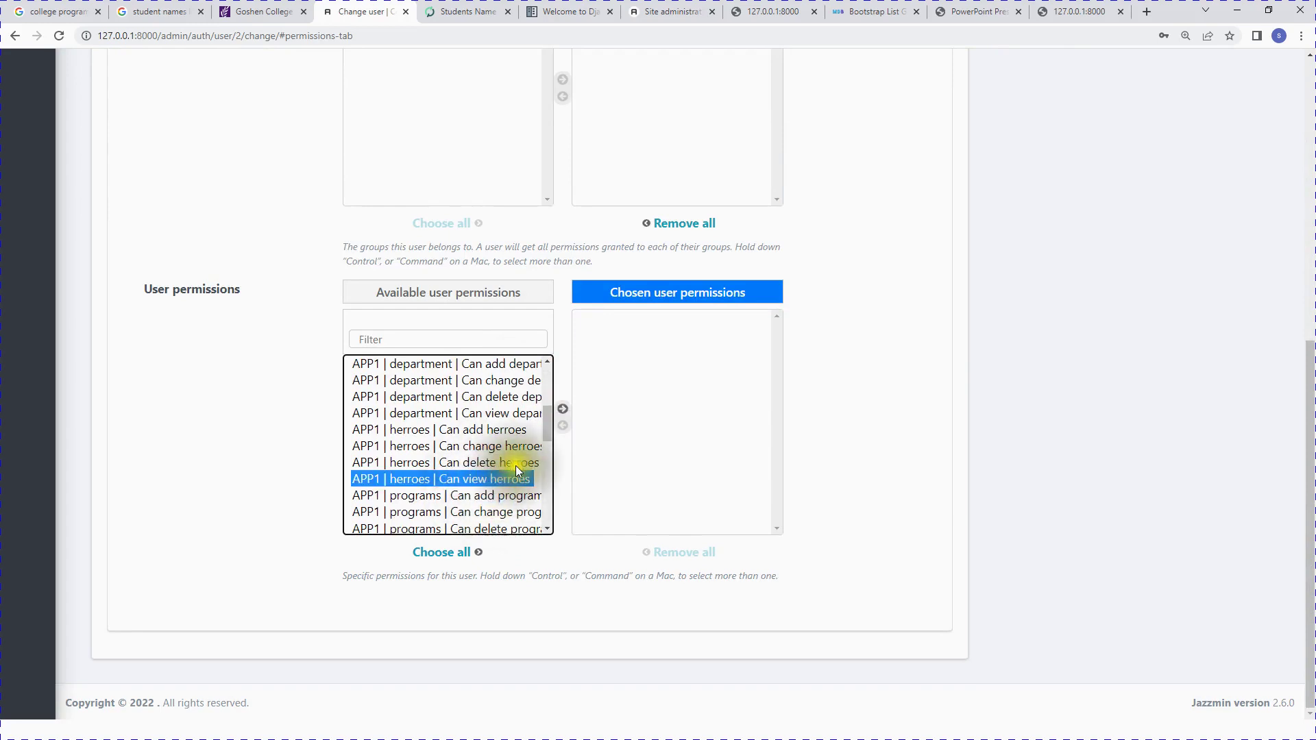
pyautogui.click(563, 409)
pyautogui.click(492, 511)
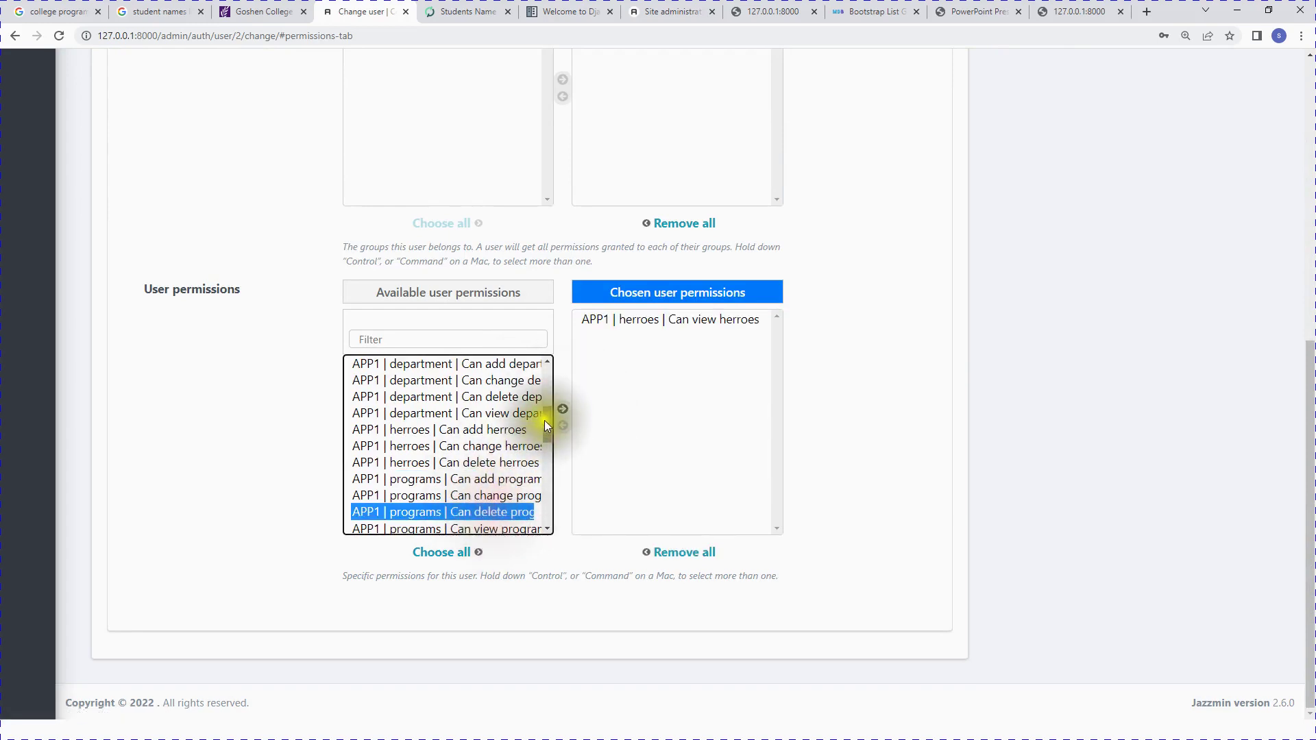
pyautogui.click(560, 411)
# Step: Give the user staff status and save the changes
pyautogui.scroll(-5, 470, 464)
pyautogui.click(474, 468)
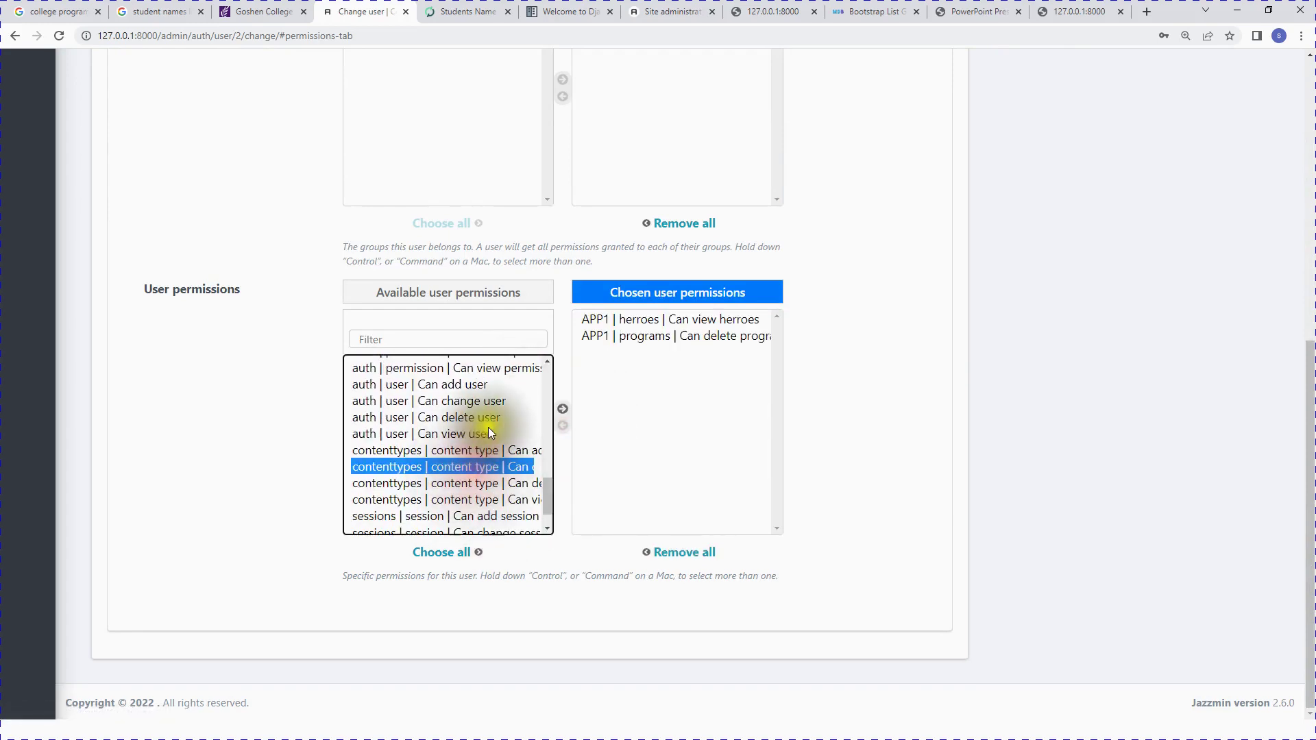
pyautogui.scroll(5, 864, 468)
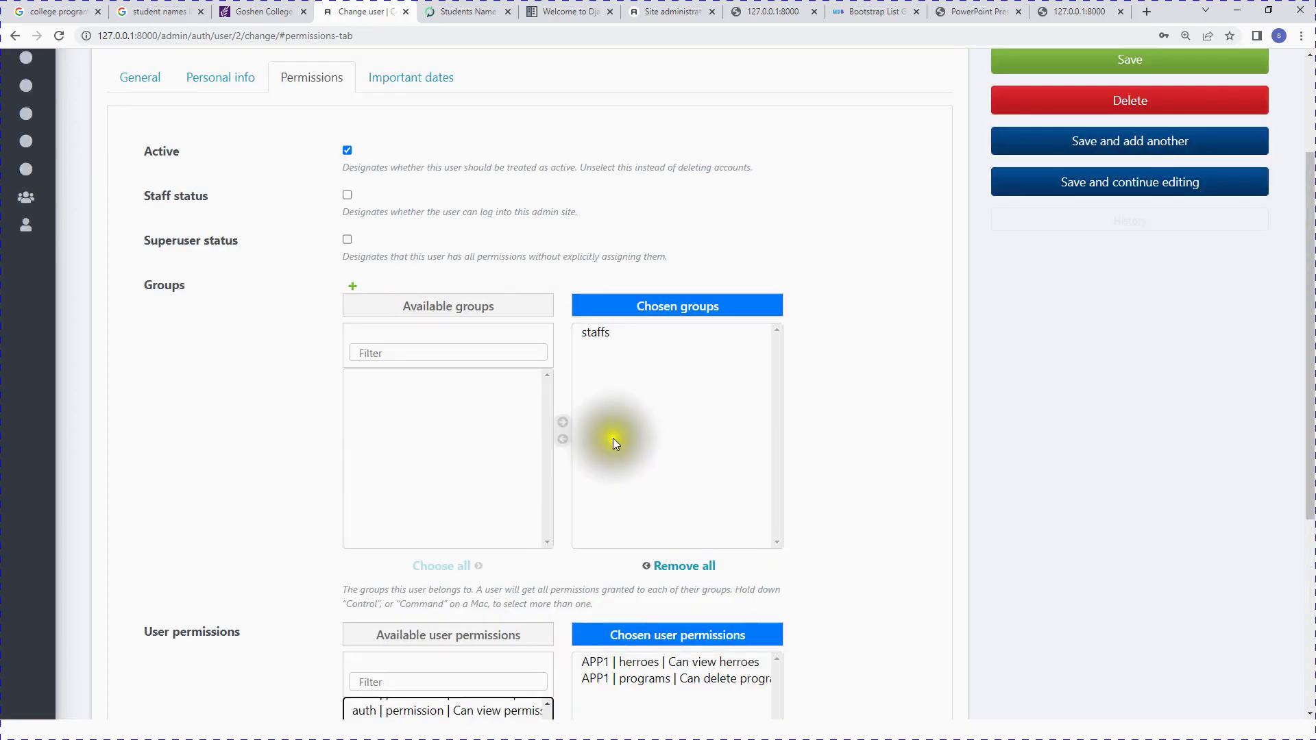
pyautogui.click(350, 197)
pyautogui.scroll(3, 584, 444)
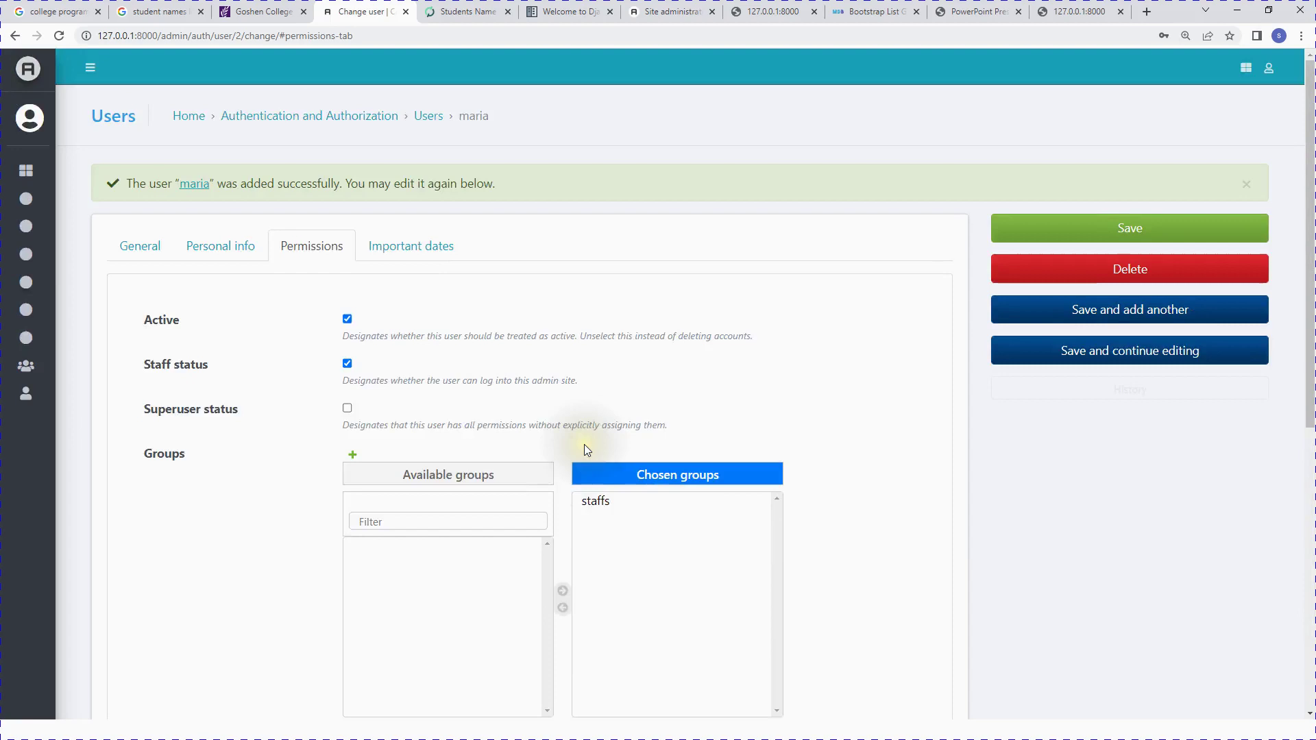
pyautogui.click(418, 257)
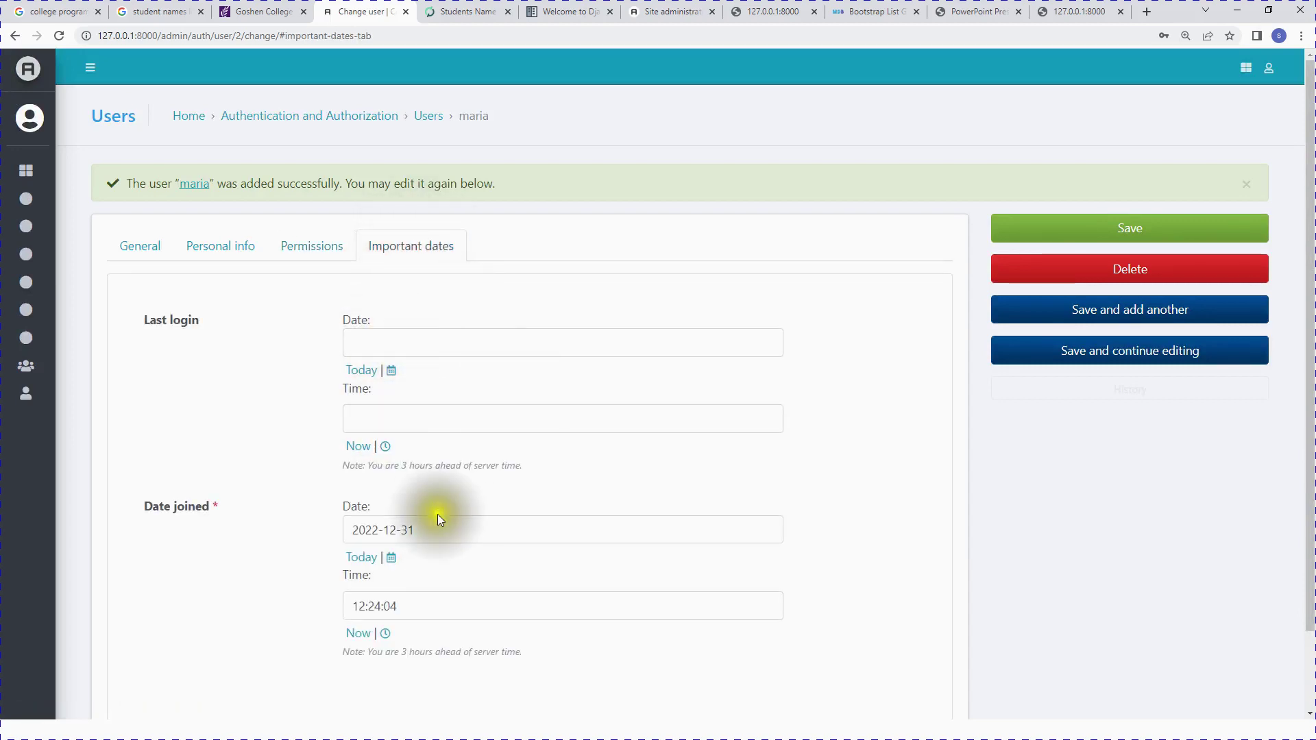
pyautogui.click(1112, 229)
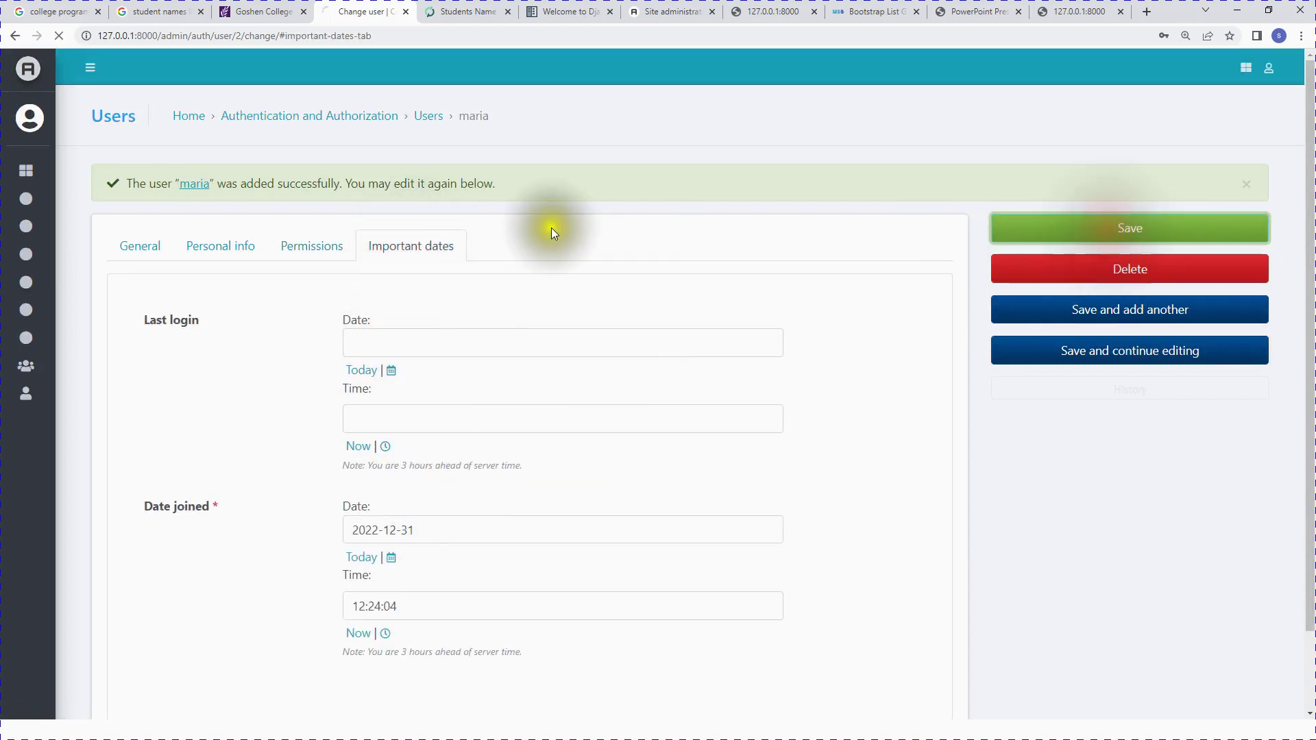
pyautogui.click(1280, 69)
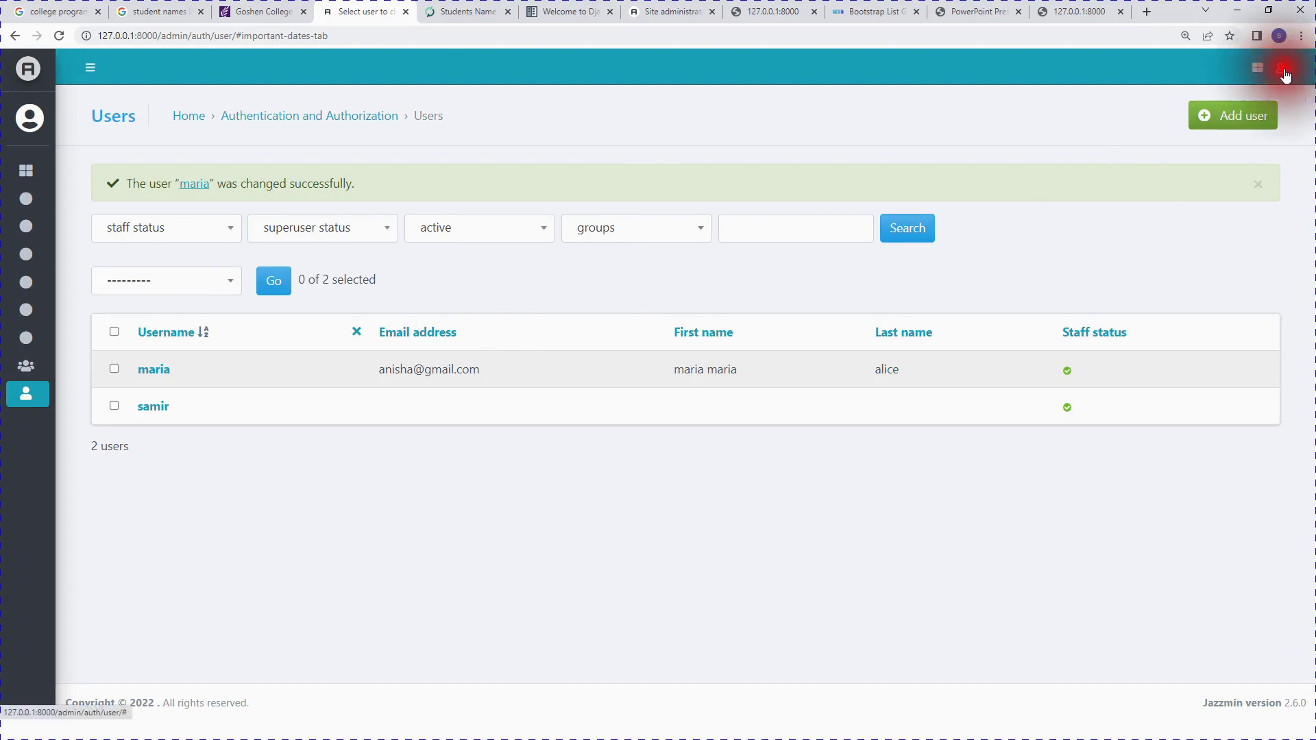
# Step: Log out of the admin account and sign in with the new staff user's username and password
pyautogui.click(1216, 158)
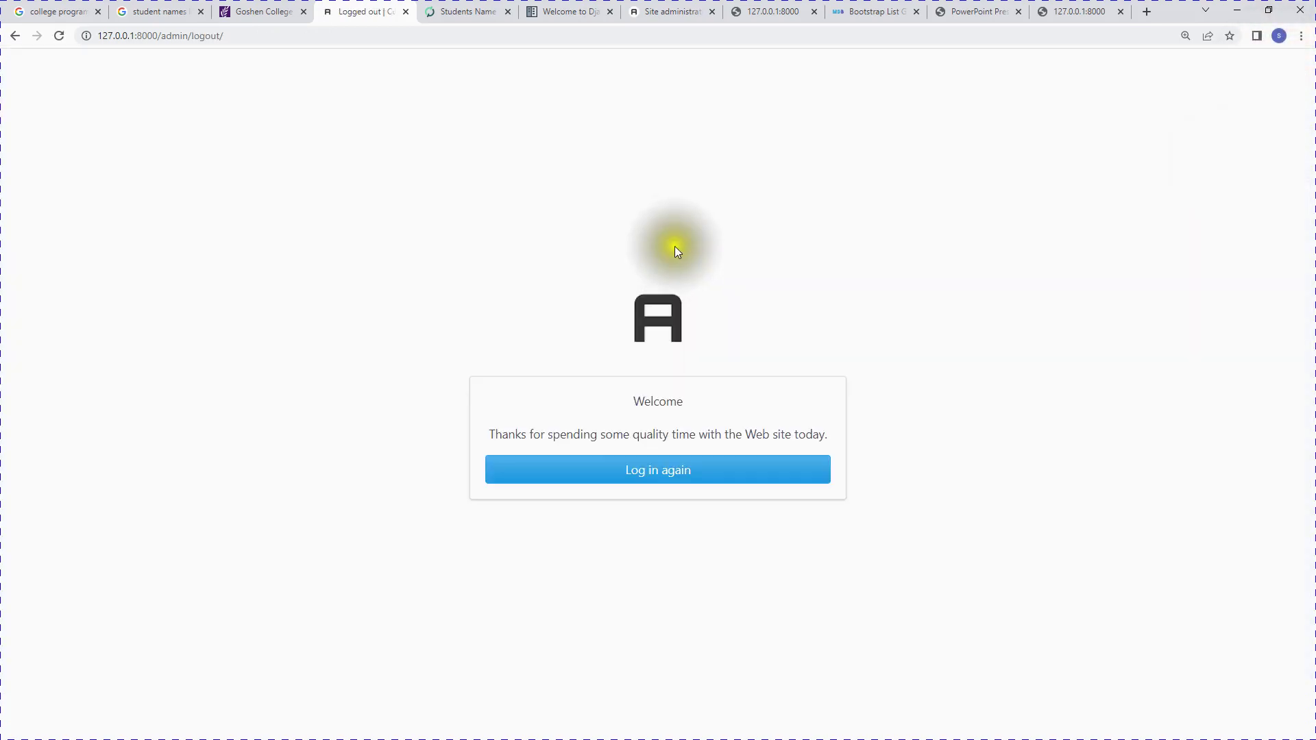
pyautogui.click(663, 478)
pyautogui.click(640, 414)
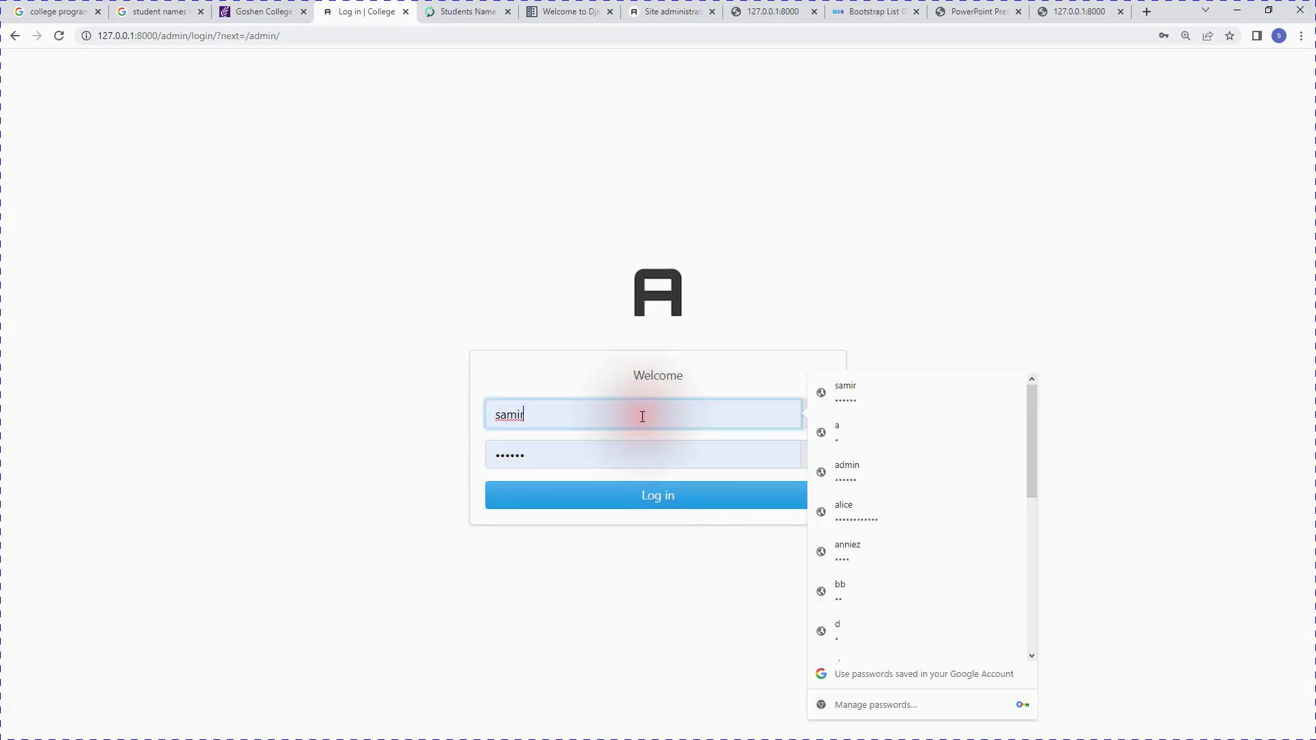
pyautogui.write('mar')
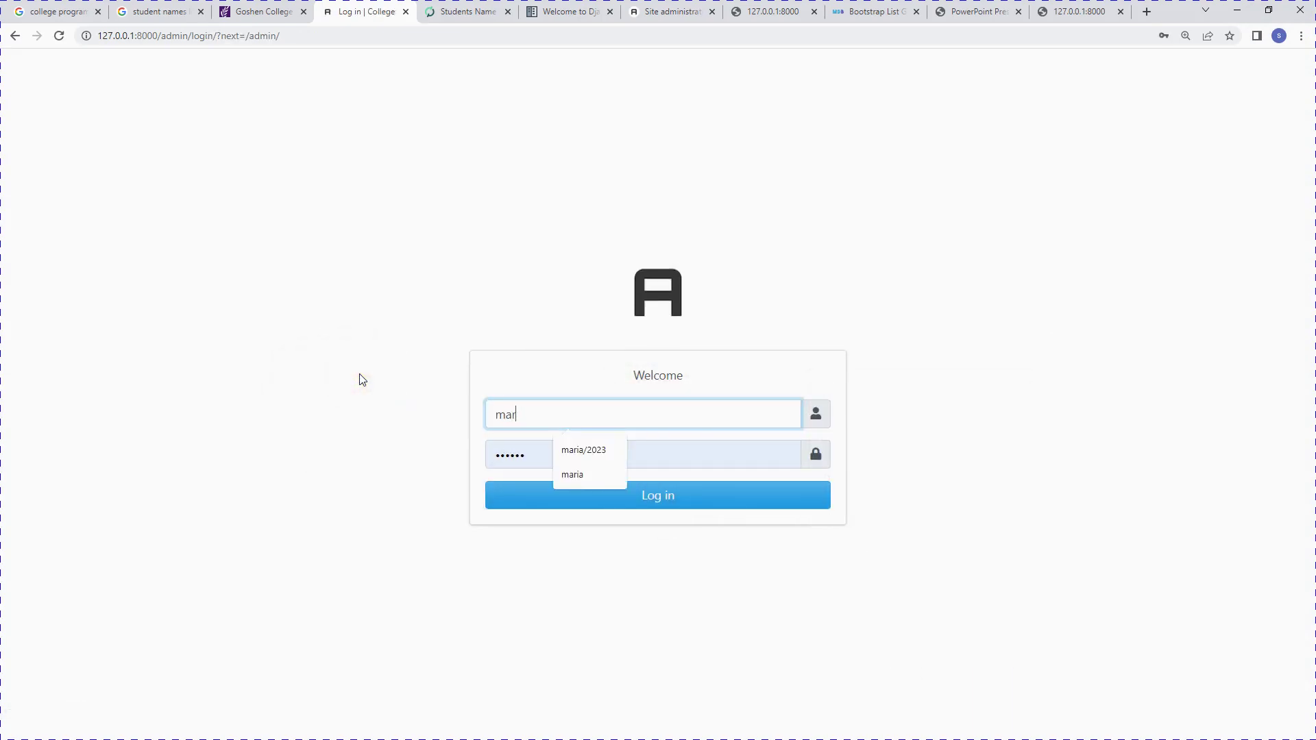
pyautogui.write('ia')
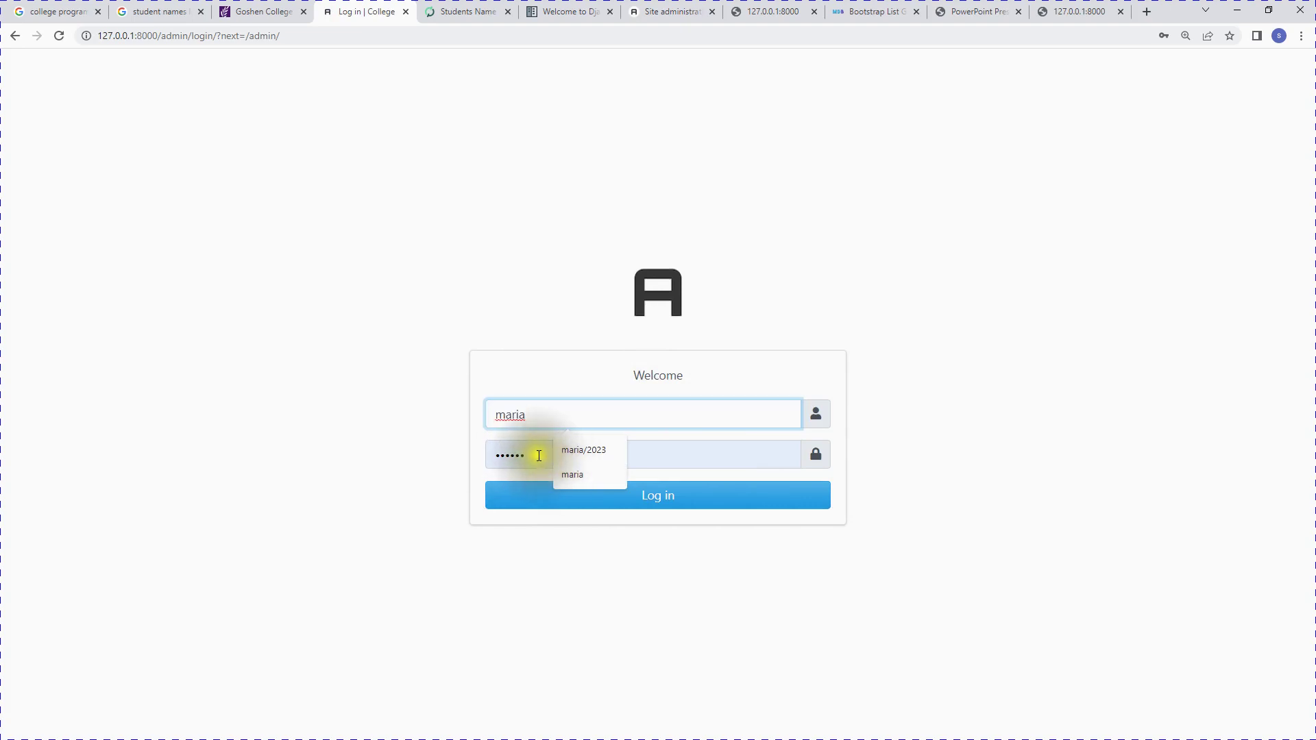
pyautogui.click(493, 452)
pyautogui.press('BackSpace')
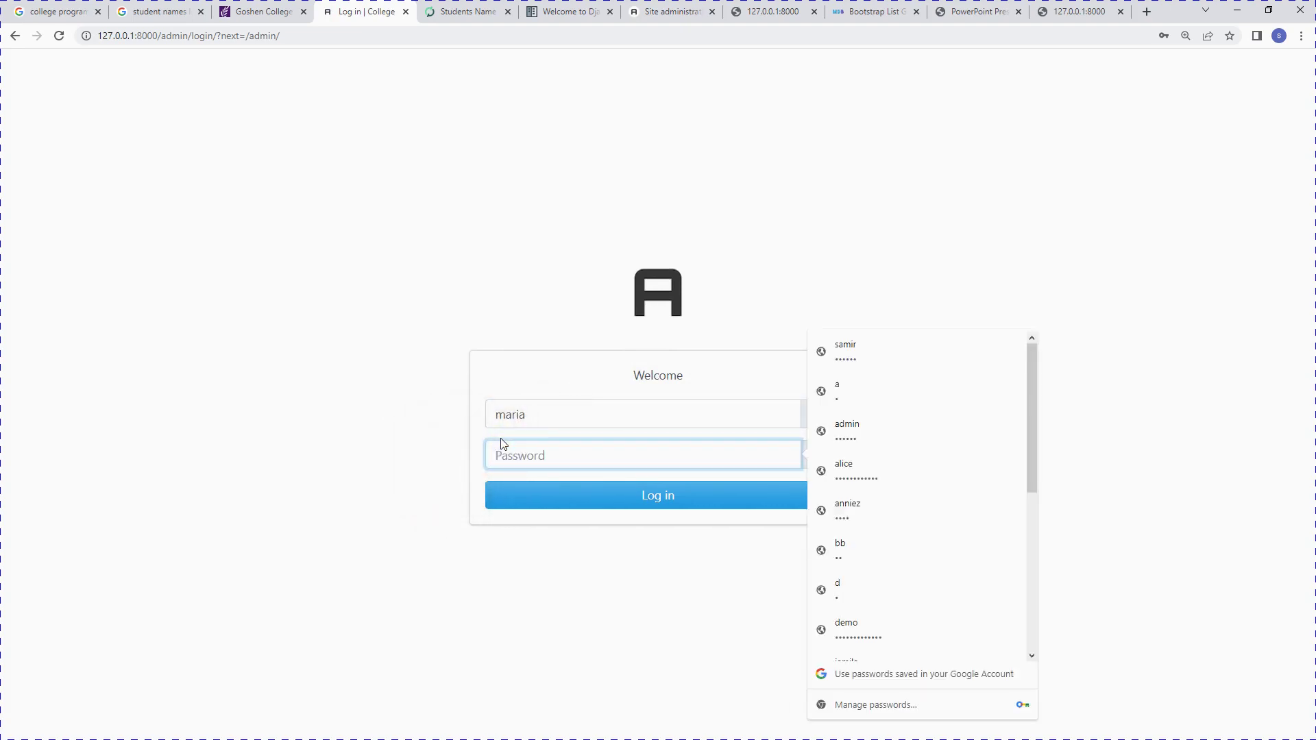
pyautogui.write('123')
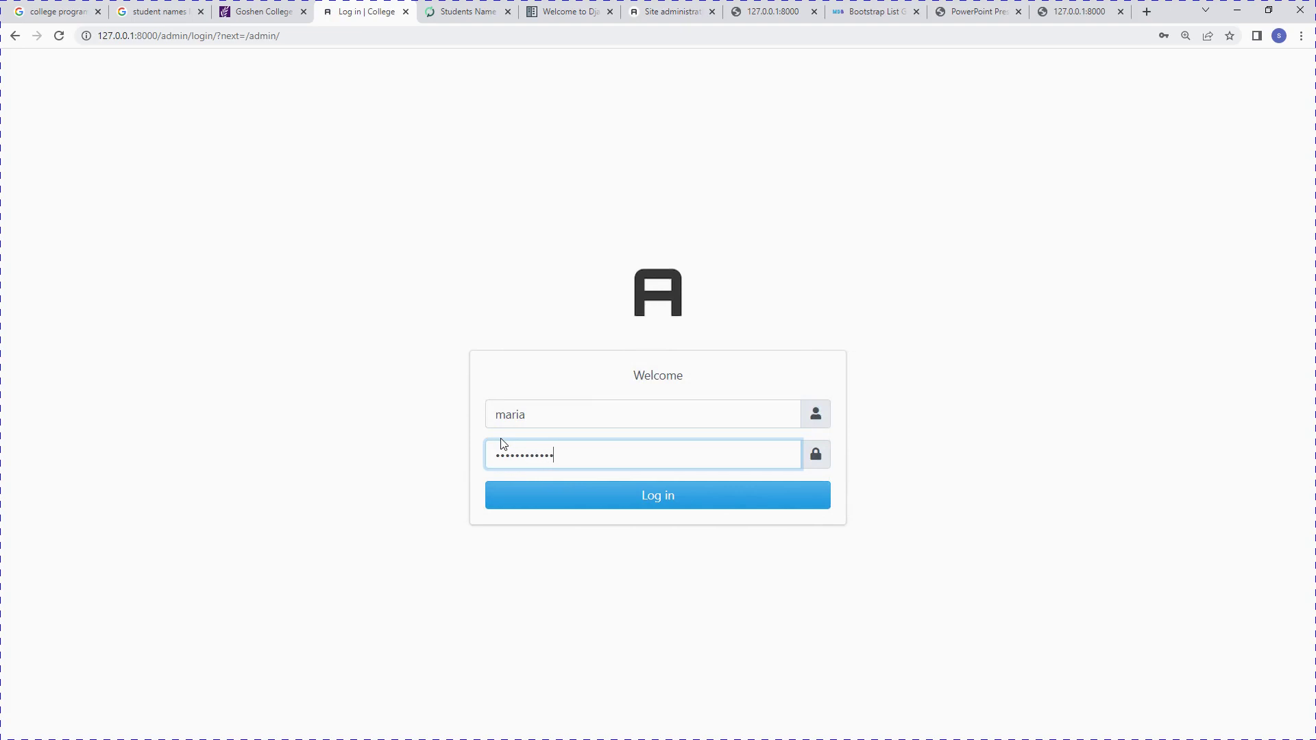
pyautogui.click(573, 491)
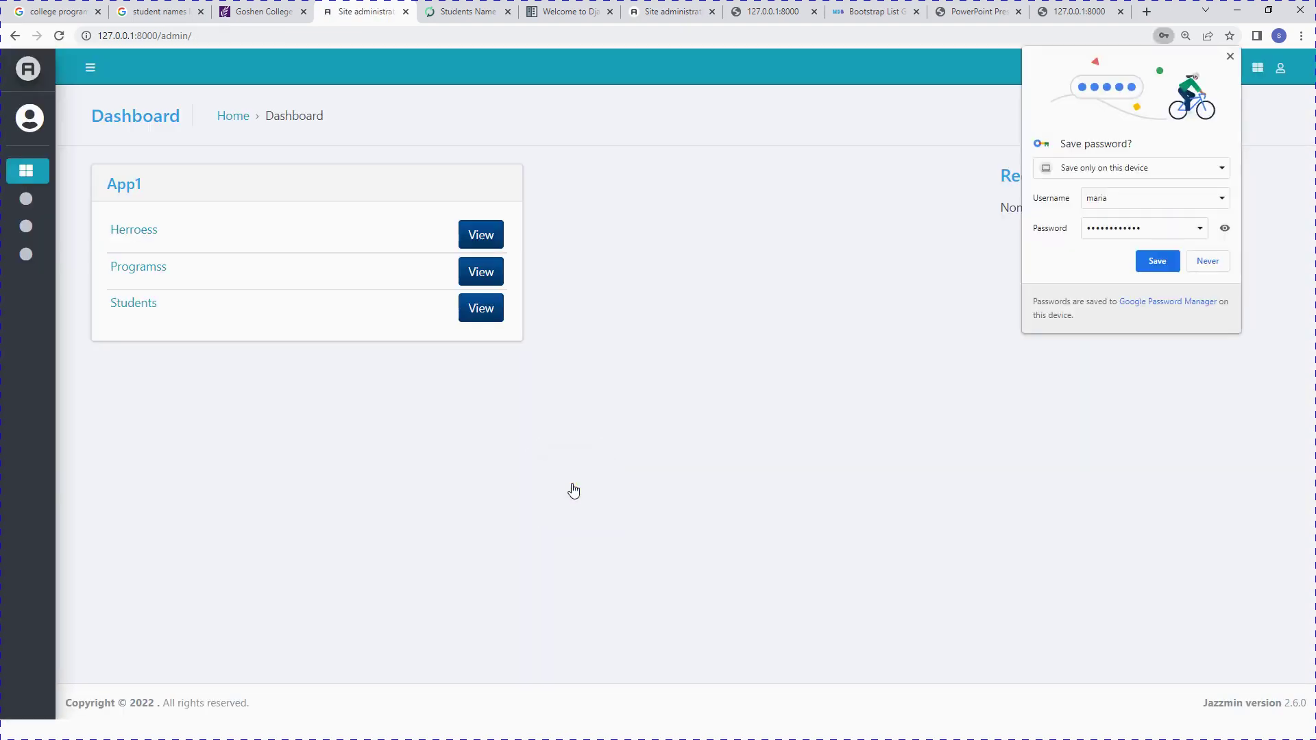
# Step: Decline Chrome's password save and expand the sidebar listing only Herroess, Programss and Students
pyautogui.click(1200, 261)
pyautogui.moveTo(2, 154)
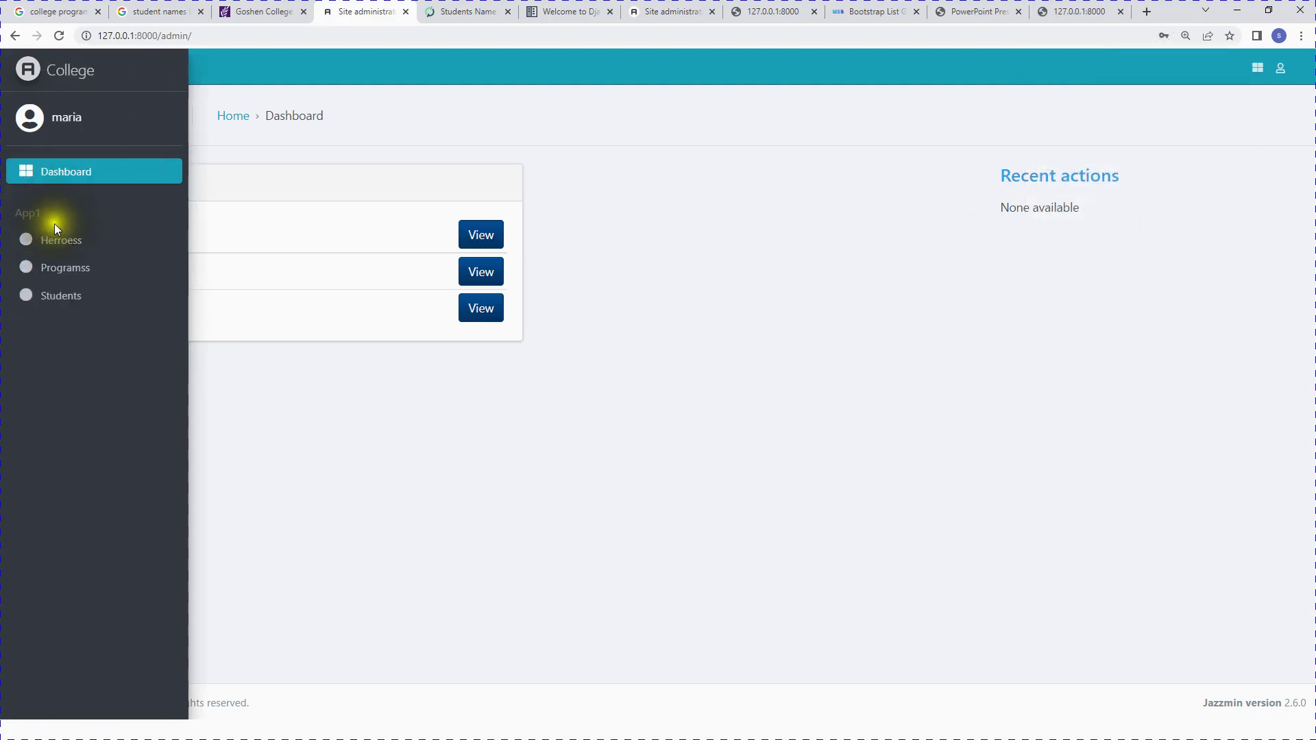
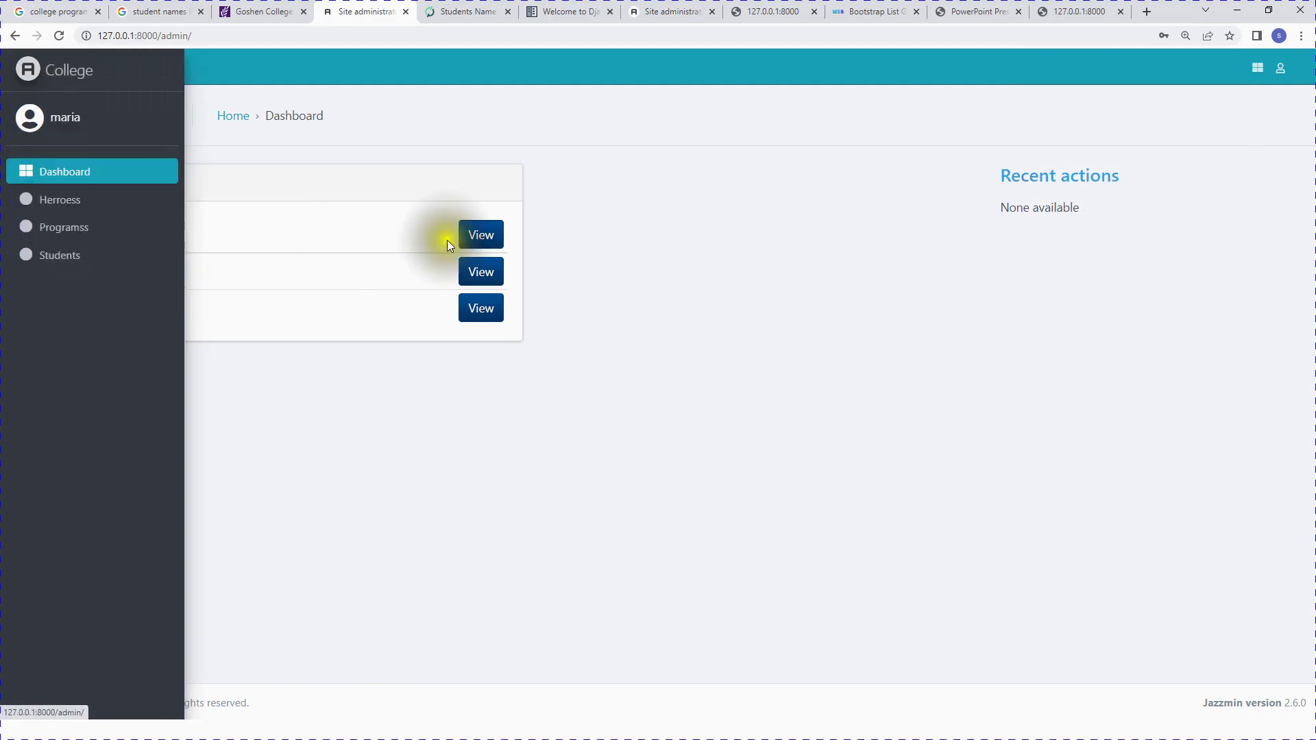
# Step: Browse the Herroess list, then the Programss list
pyautogui.click(482, 237)
pyautogui.scroll(-3, 652, 475)
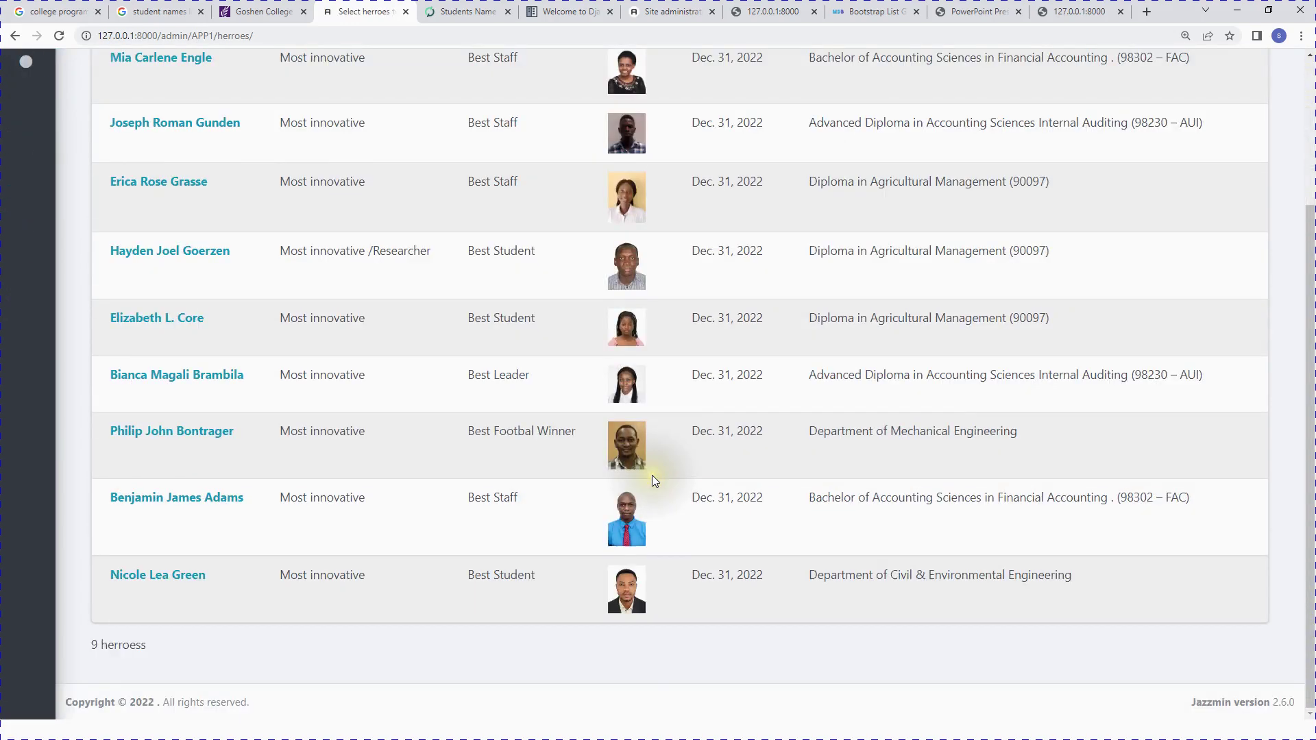
pyautogui.scroll(3, 652, 475)
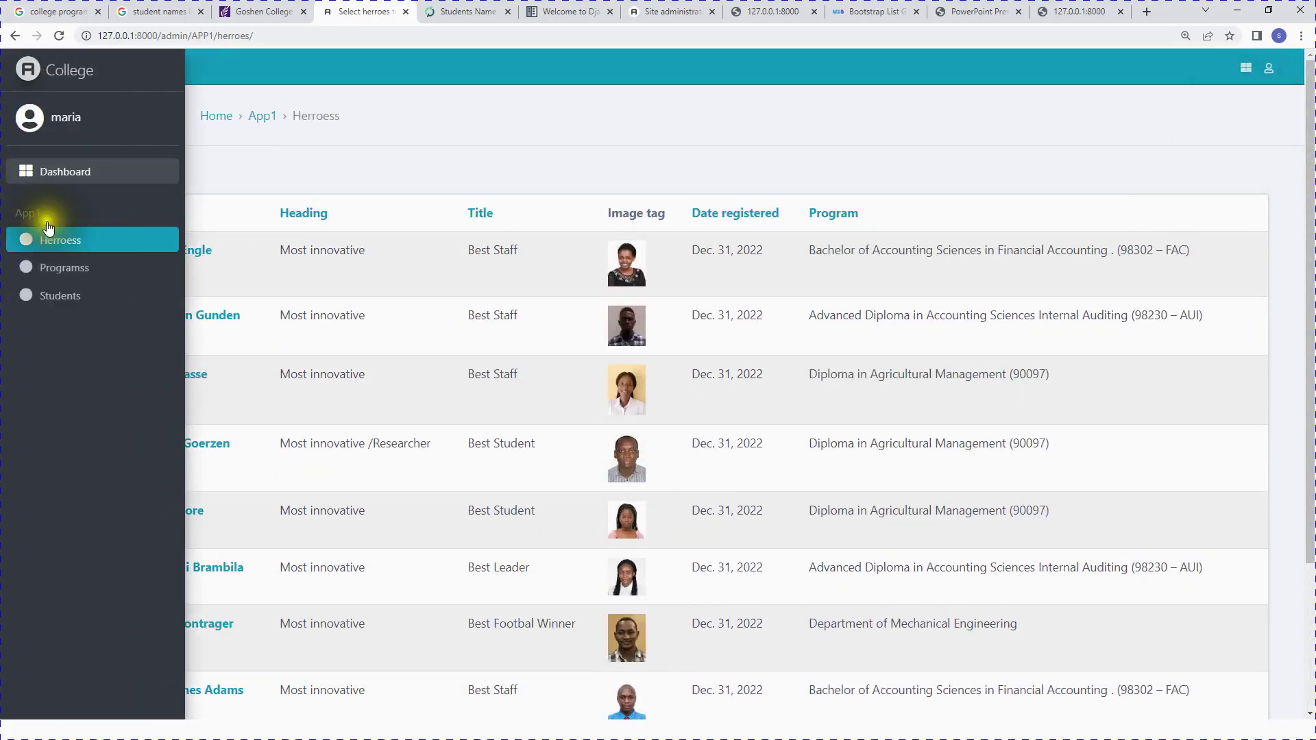
pyautogui.click(75, 264)
pyautogui.scroll(-3, 603, 309)
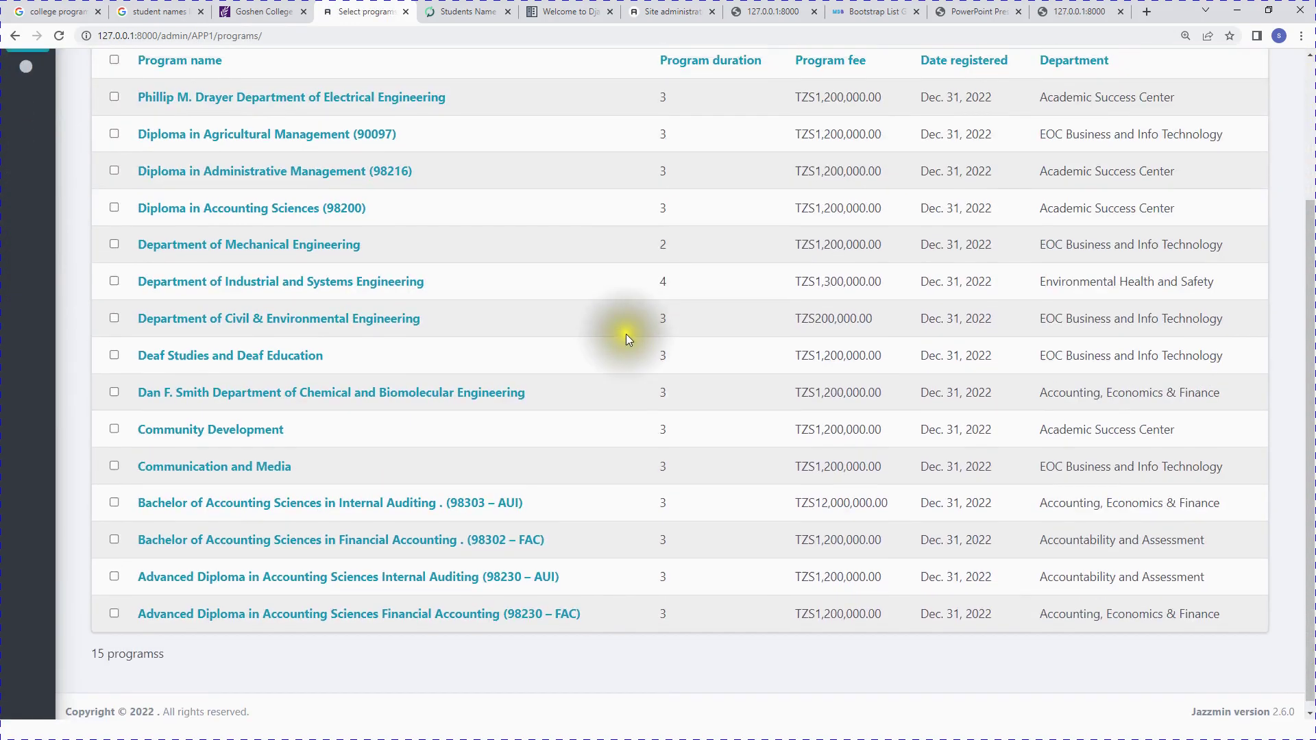
pyautogui.scroll(3, 625, 333)
# Step: Try deleting the Diploma in Agricultural Management program via 'Delete selected programss'
pyautogui.click(206, 194)
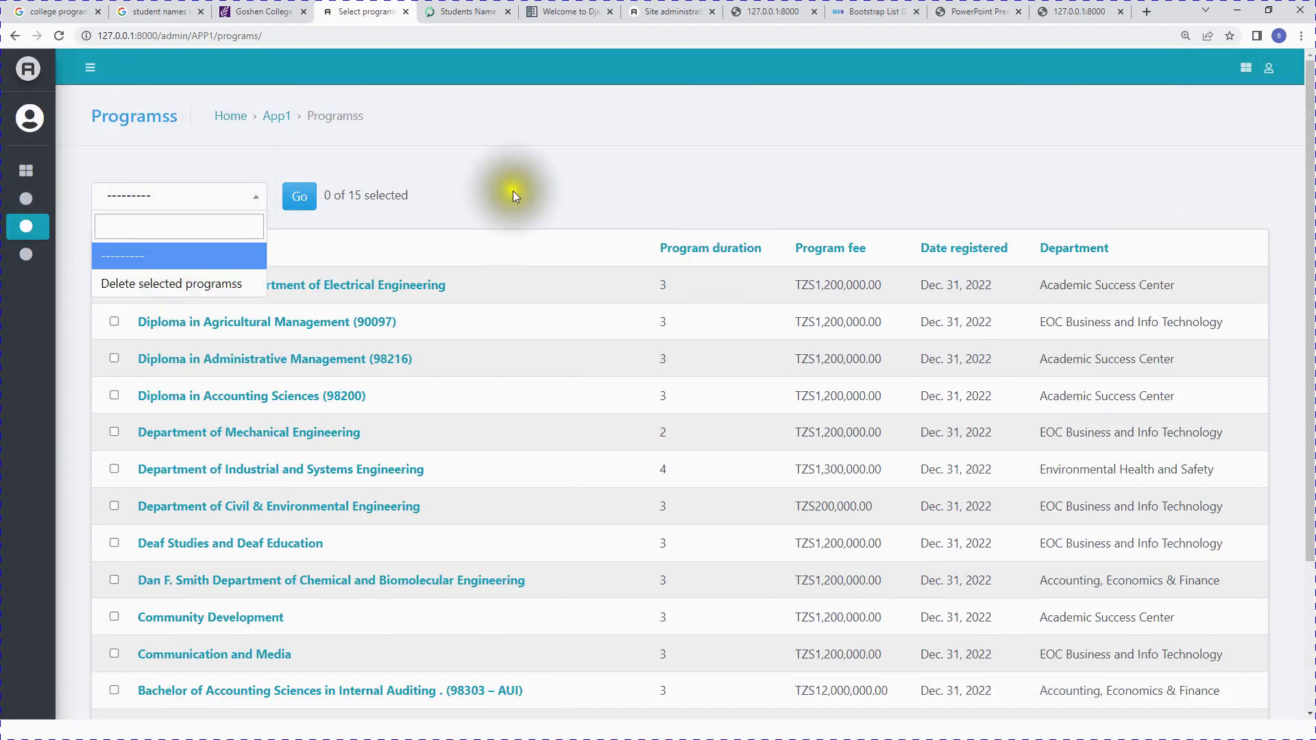
pyautogui.click(534, 152)
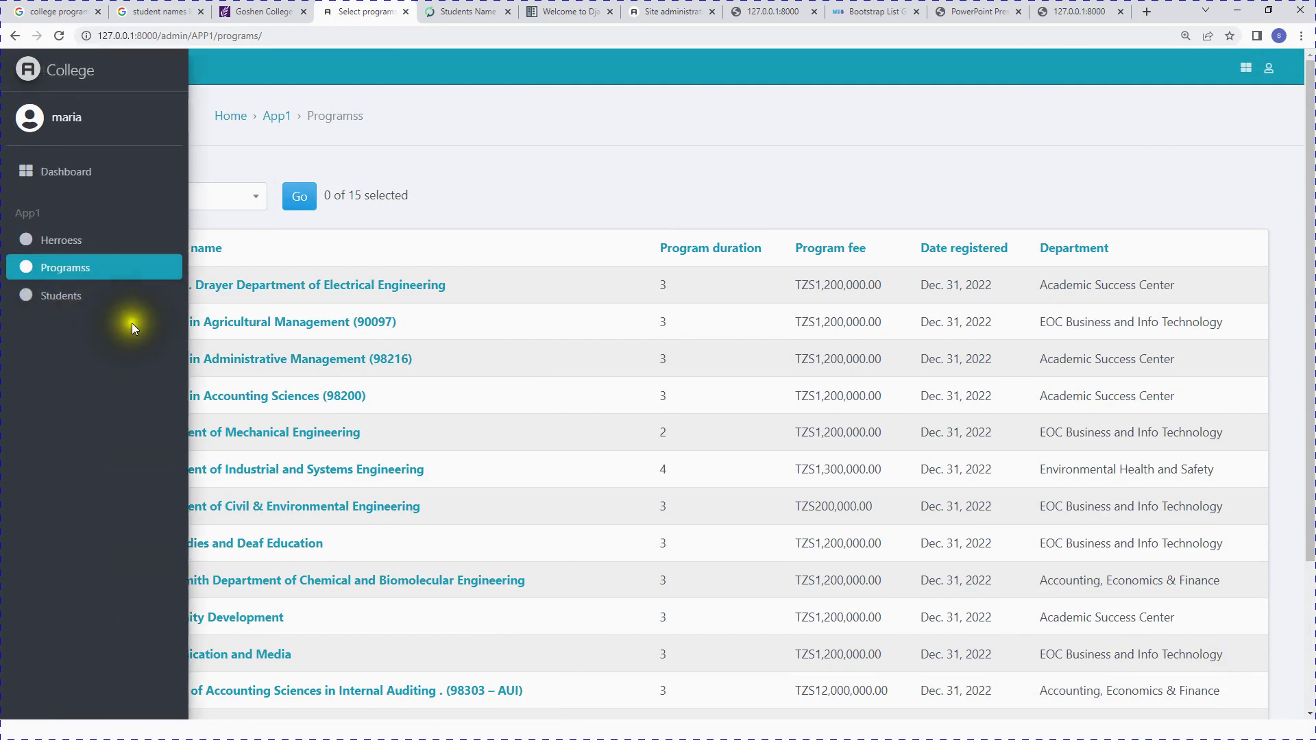
pyautogui.click(121, 324)
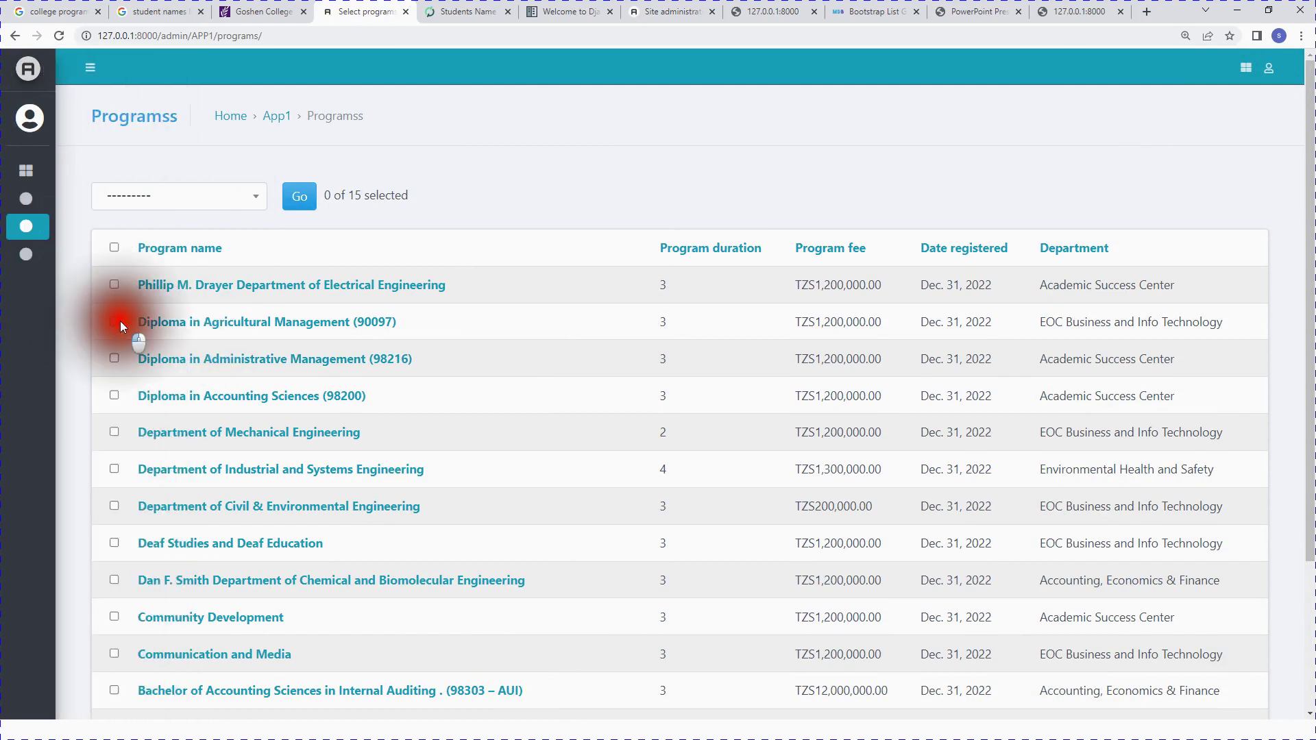
pyautogui.click(190, 197)
pyautogui.click(173, 284)
pyautogui.click(300, 197)
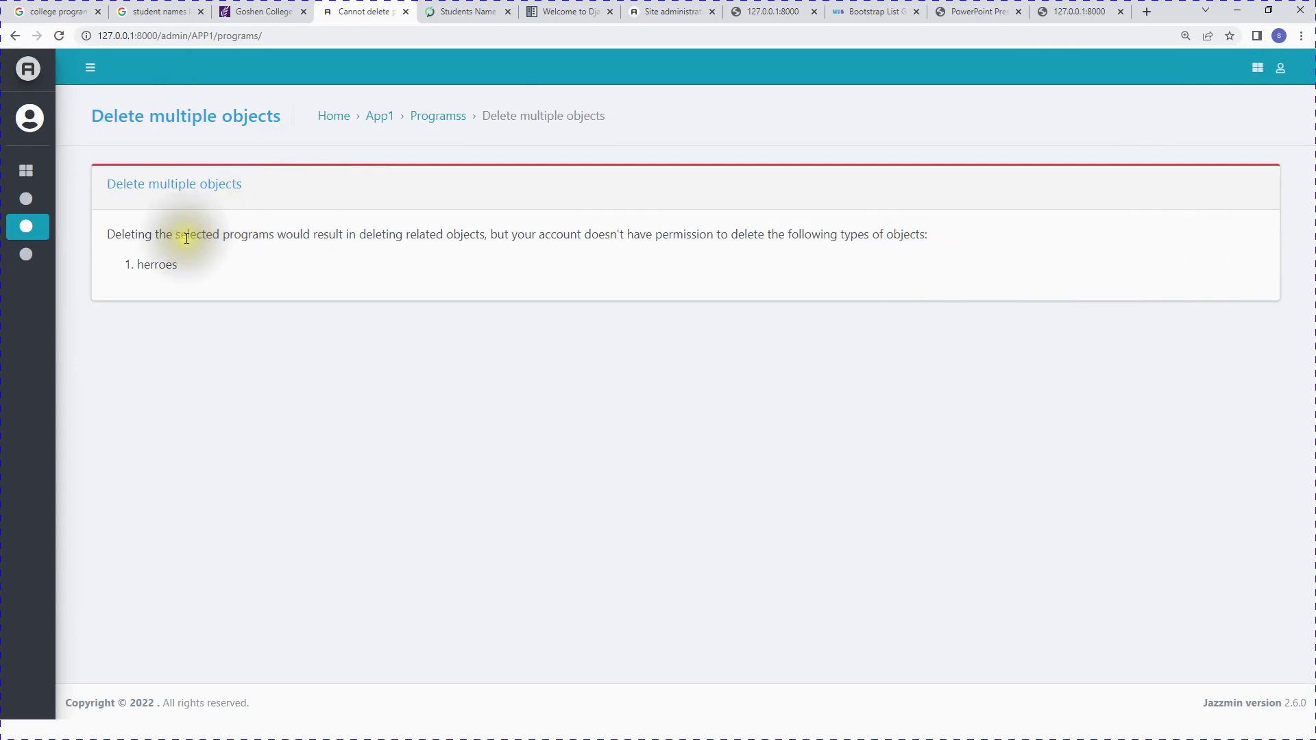
pyautogui.moveTo(112, 237); pyautogui.dragTo(939, 246)
# Step: Open the first student's record from the Students list
pyautogui.moveTo(9, 247)
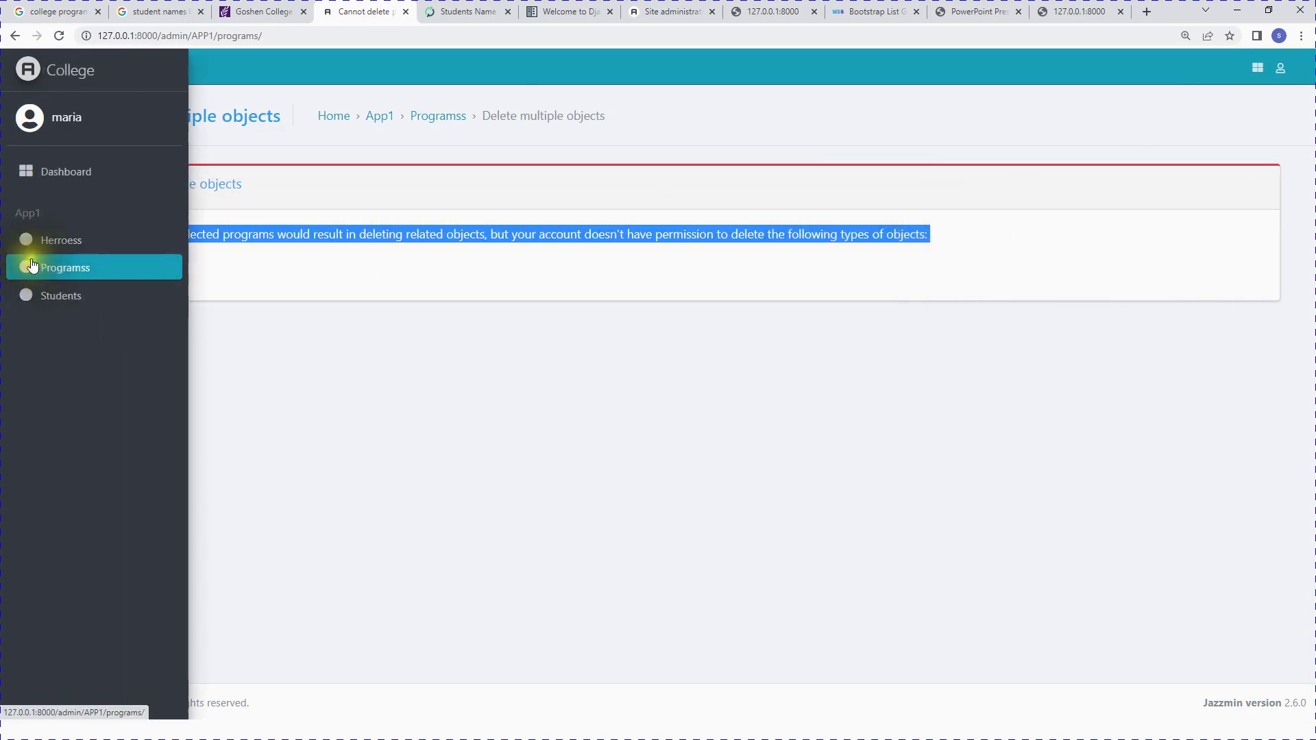
pyautogui.click(65, 301)
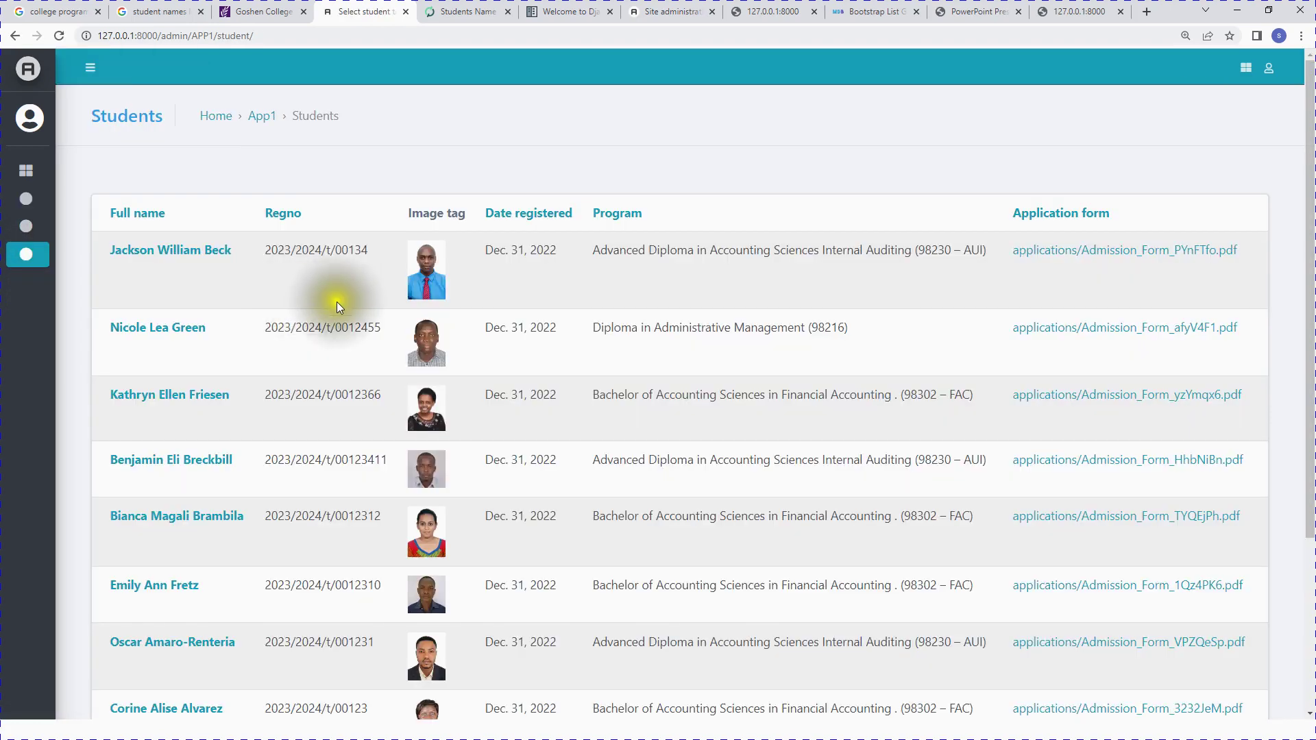
pyautogui.scroll(-4, 338, 296)
pyautogui.scroll(4, 338, 300)
pyautogui.click(159, 255)
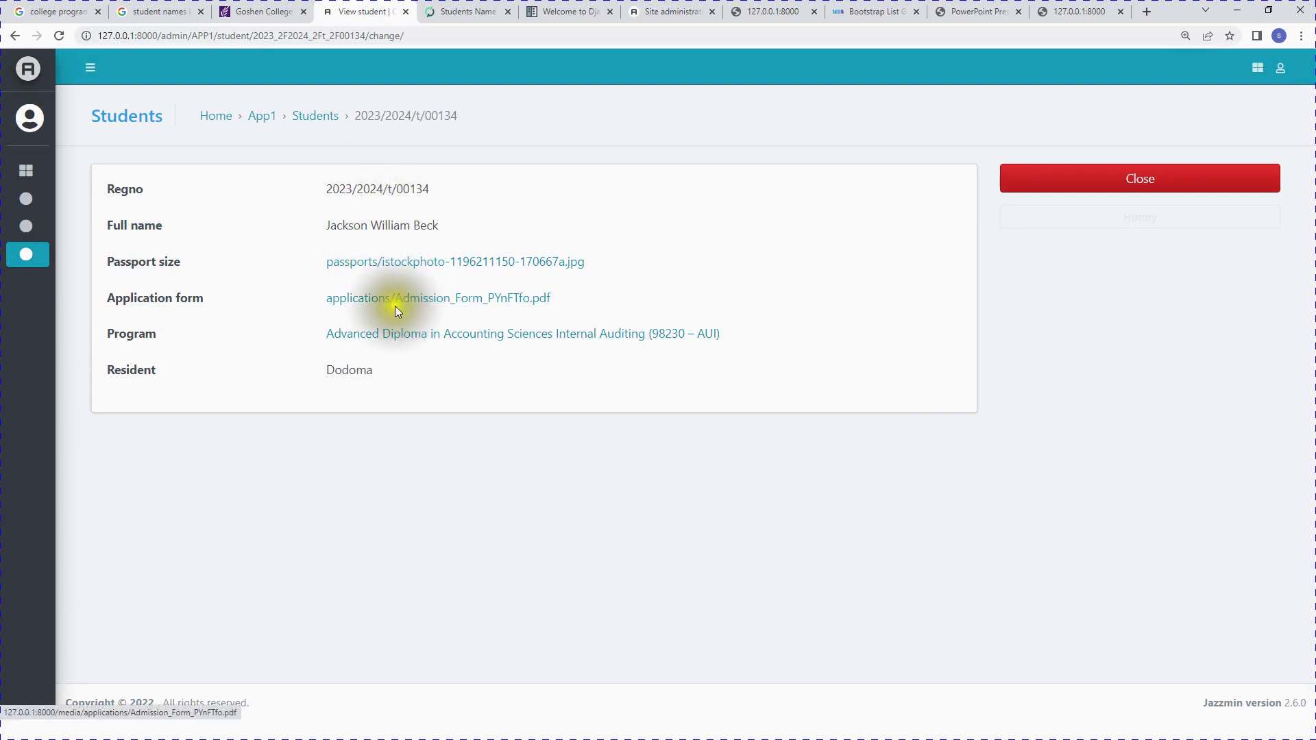
# Step: View that student's application form PDF, then close the record back to Students
pyautogui.click(475, 307)
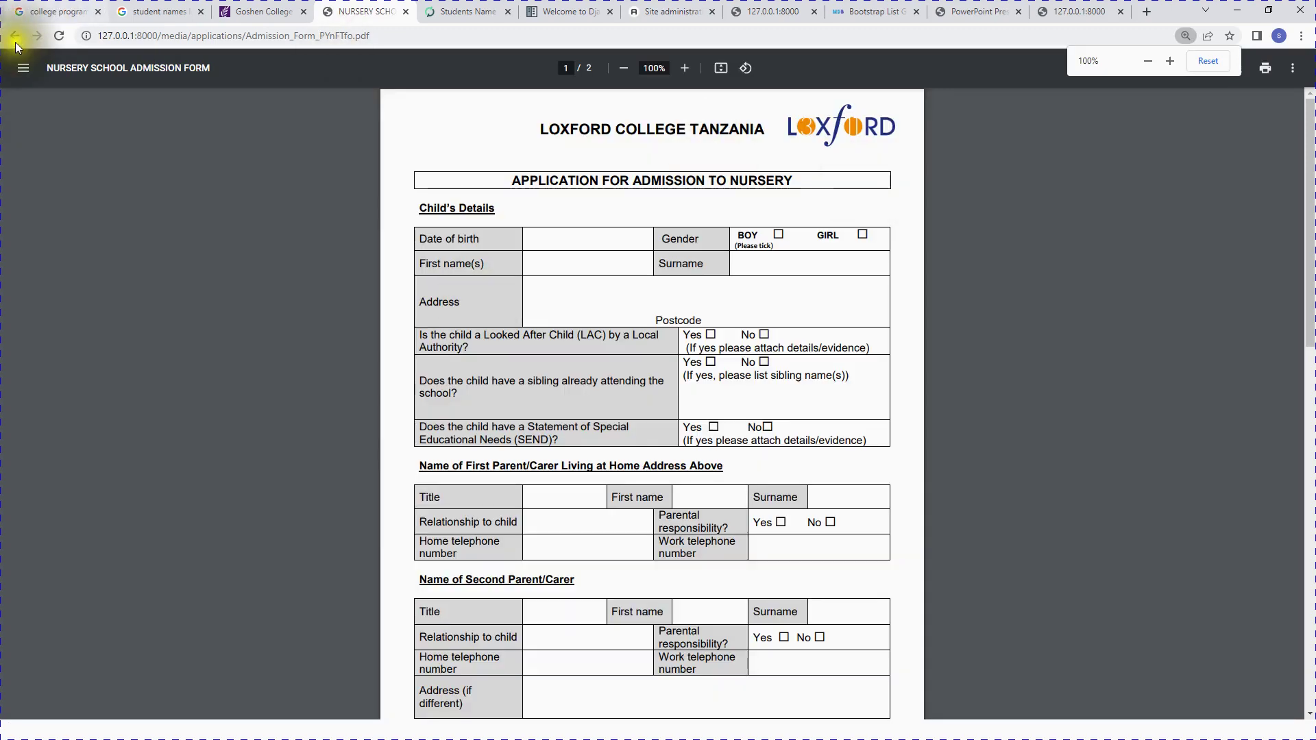
pyautogui.click(16, 38)
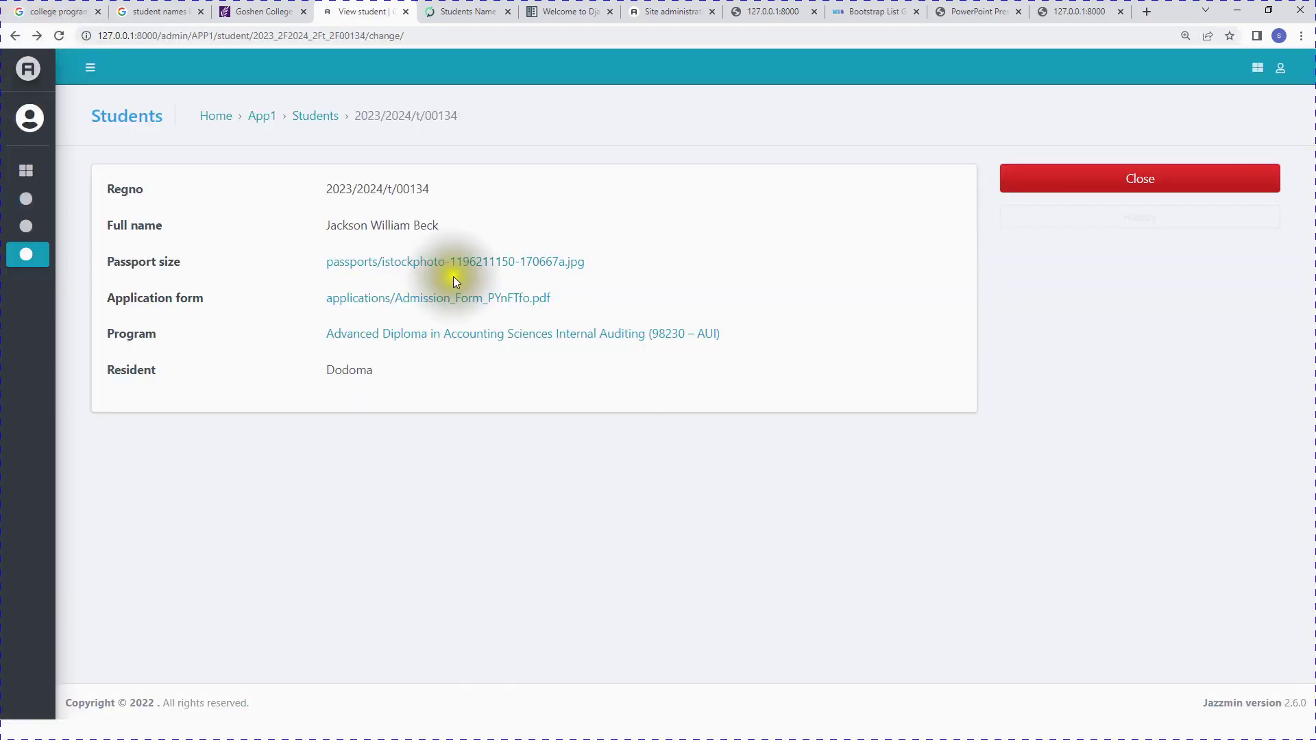
pyautogui.click(1206, 179)
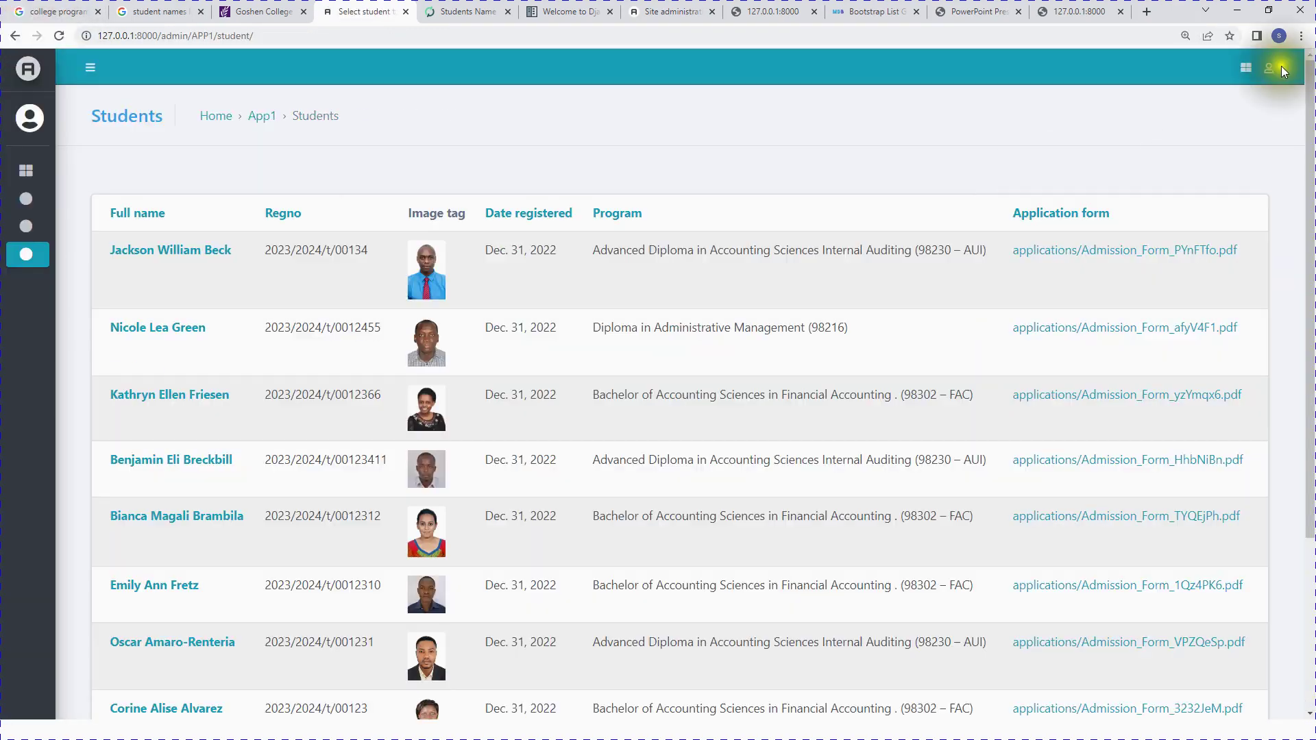
# Step: Log out and log back in as the superuser, dismissing the breached-password warning
pyautogui.click(1269, 68)
pyautogui.click(1208, 163)
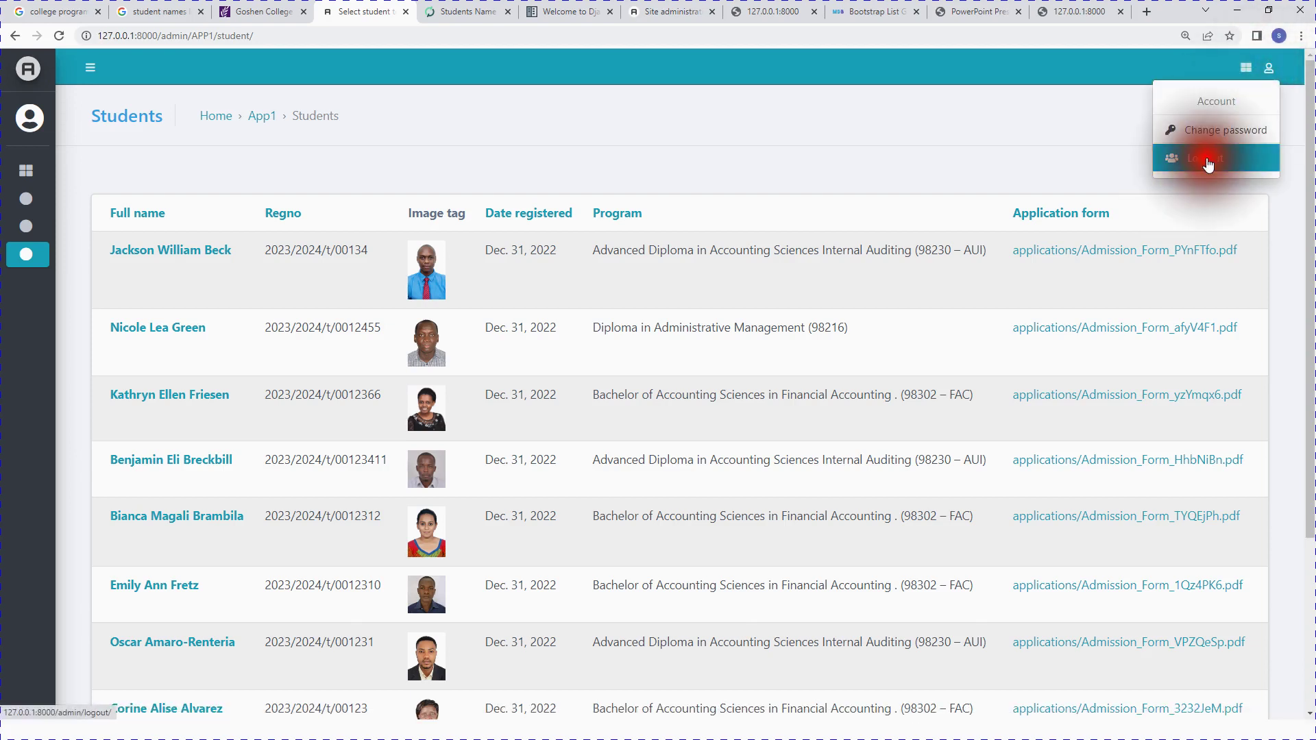
pyautogui.click(660, 469)
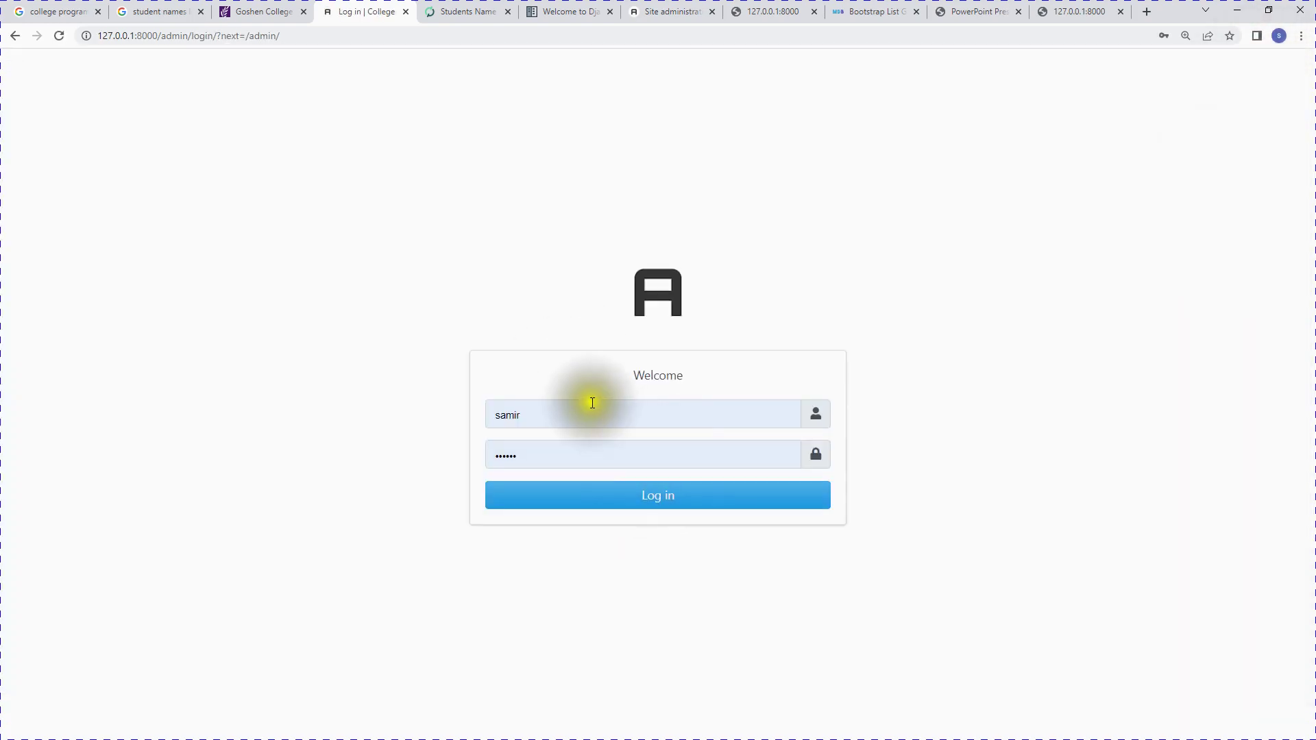
pyautogui.click(591, 415)
pyautogui.click(590, 495)
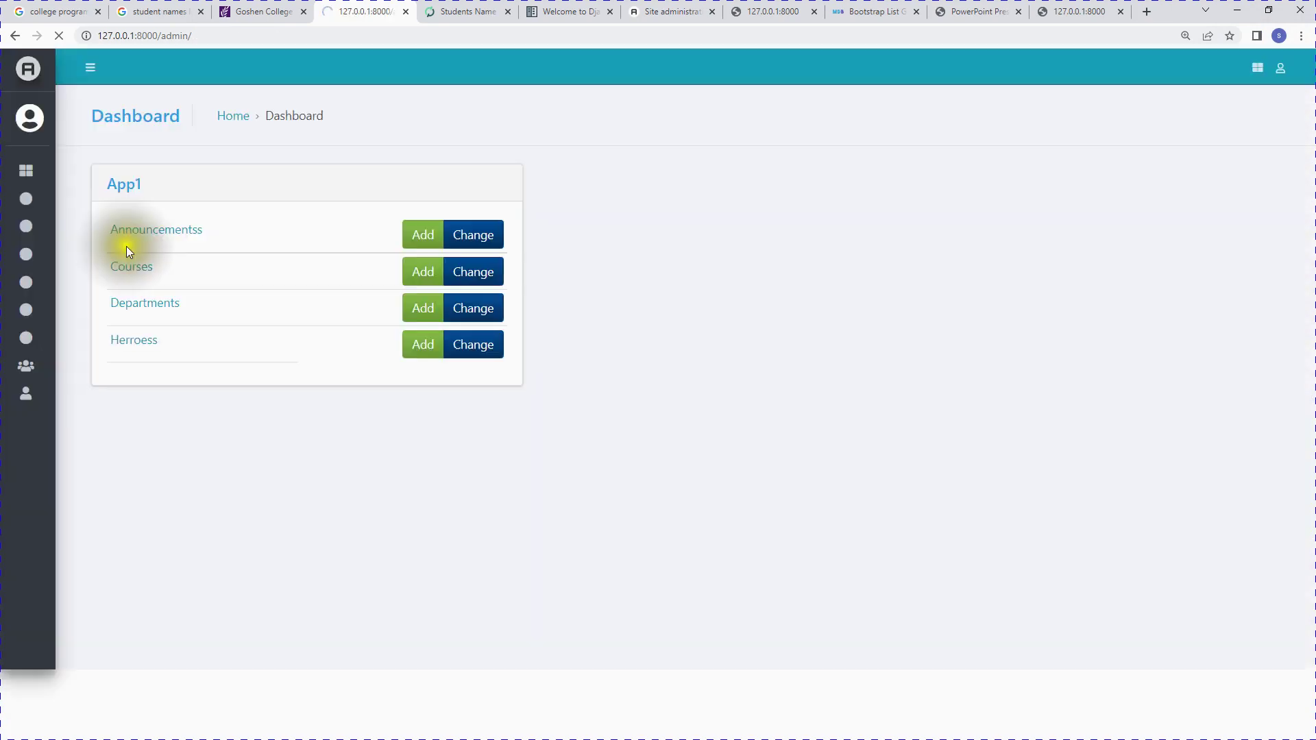
pyautogui.moveTo(89, 270)
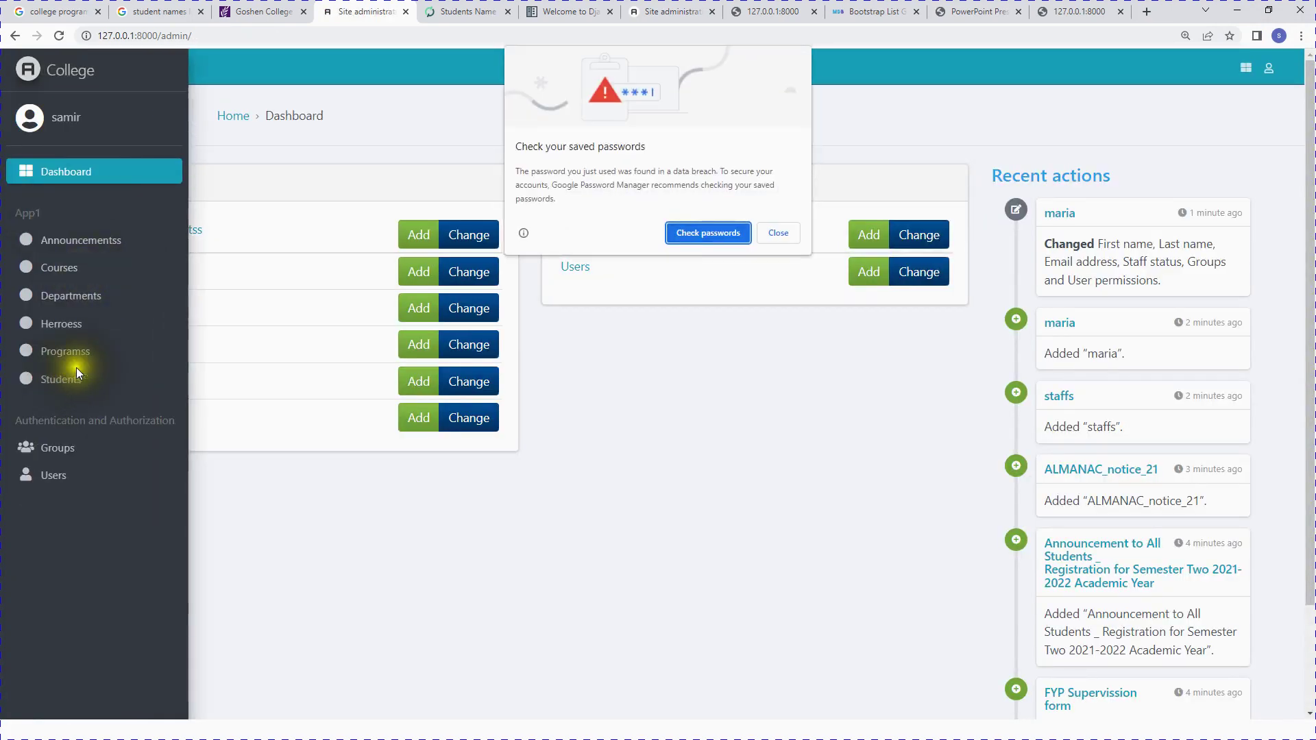
pyautogui.click(778, 234)
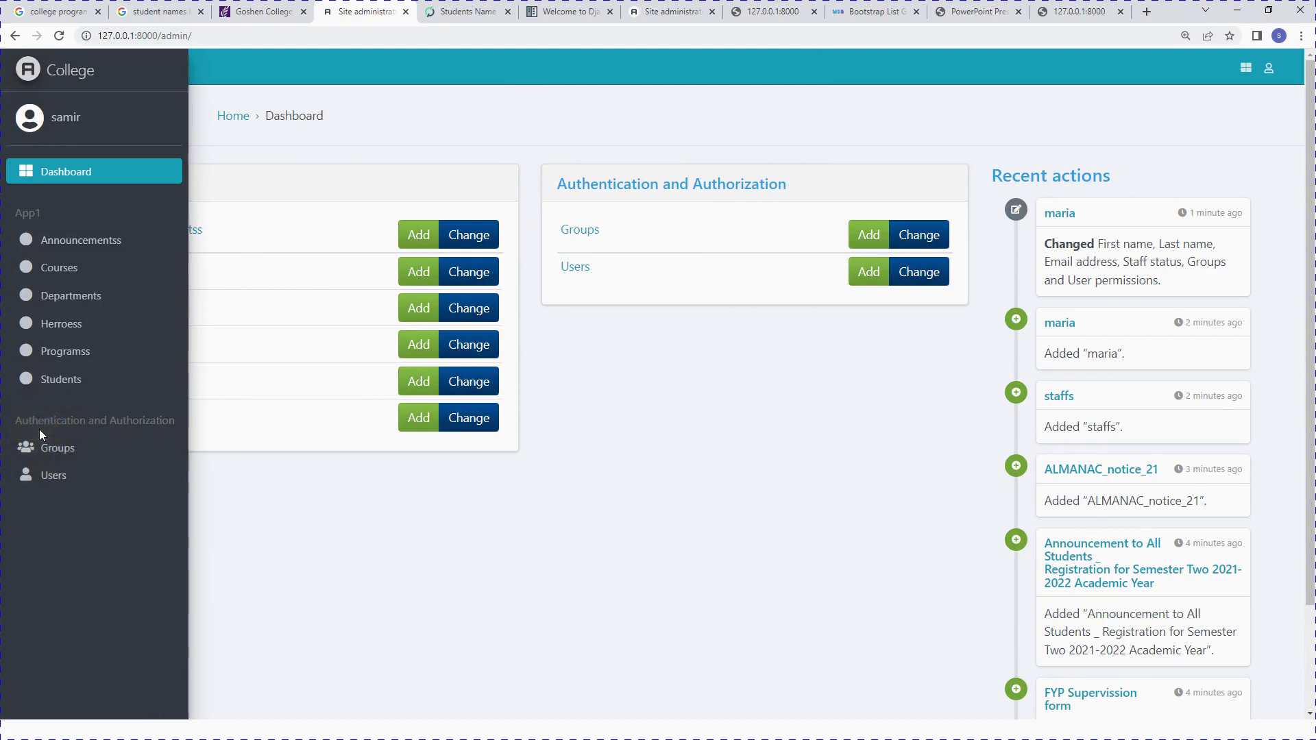
# Step: Show the 10-student Students list and bring up the Windows Start menu
pyautogui.click(63, 381)
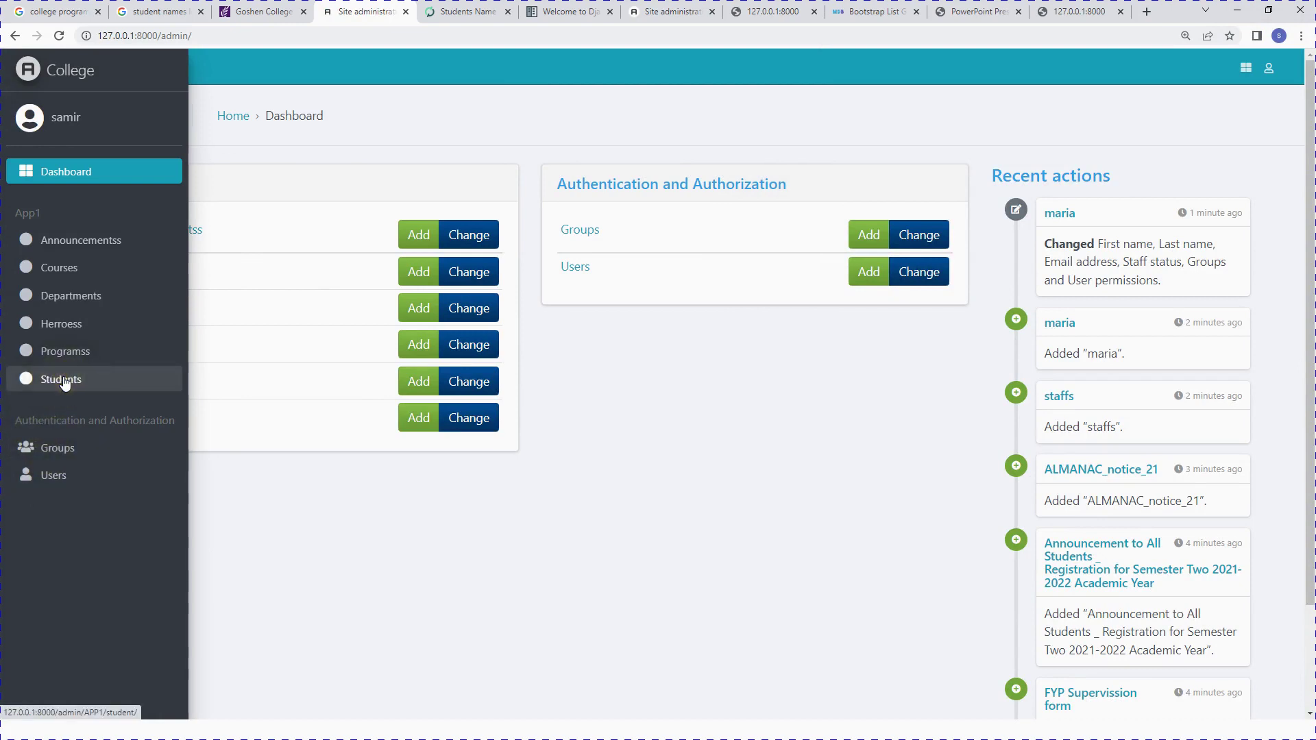
pyautogui.rightClick(61, 387)
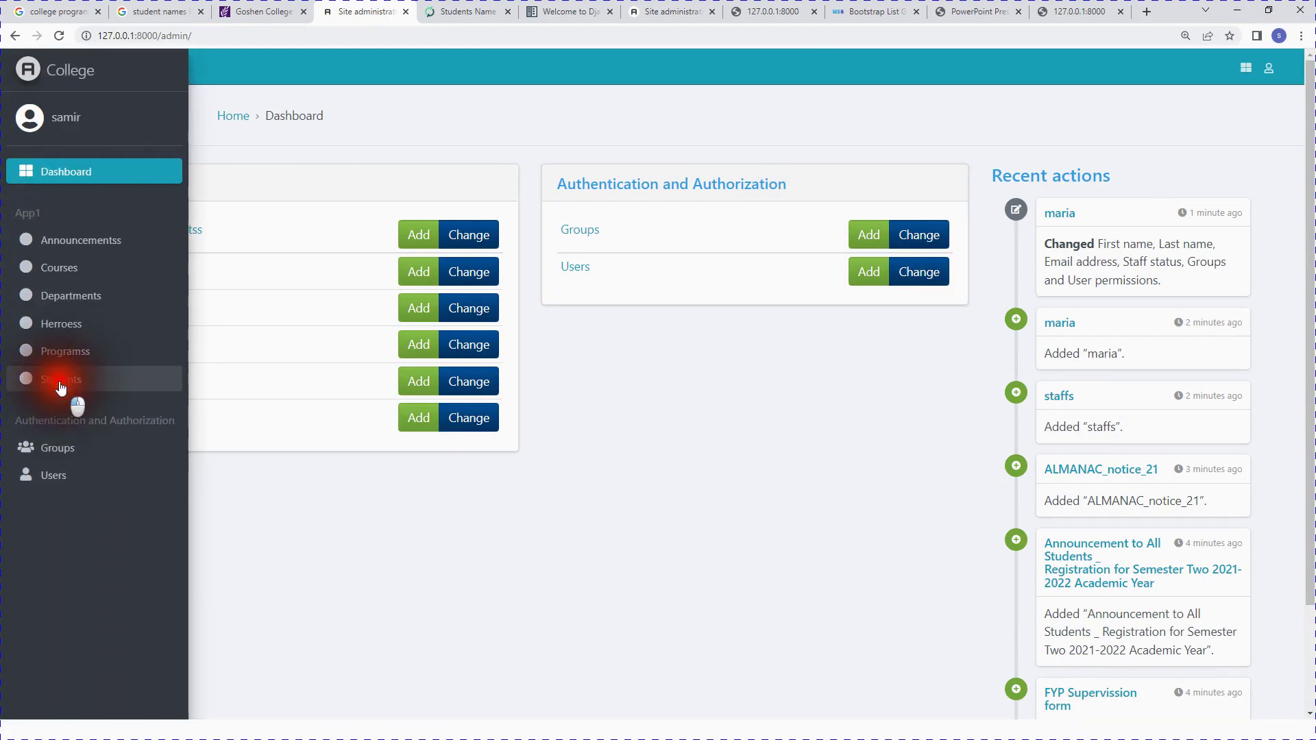
pyautogui.scroll(-3, 580, 463)
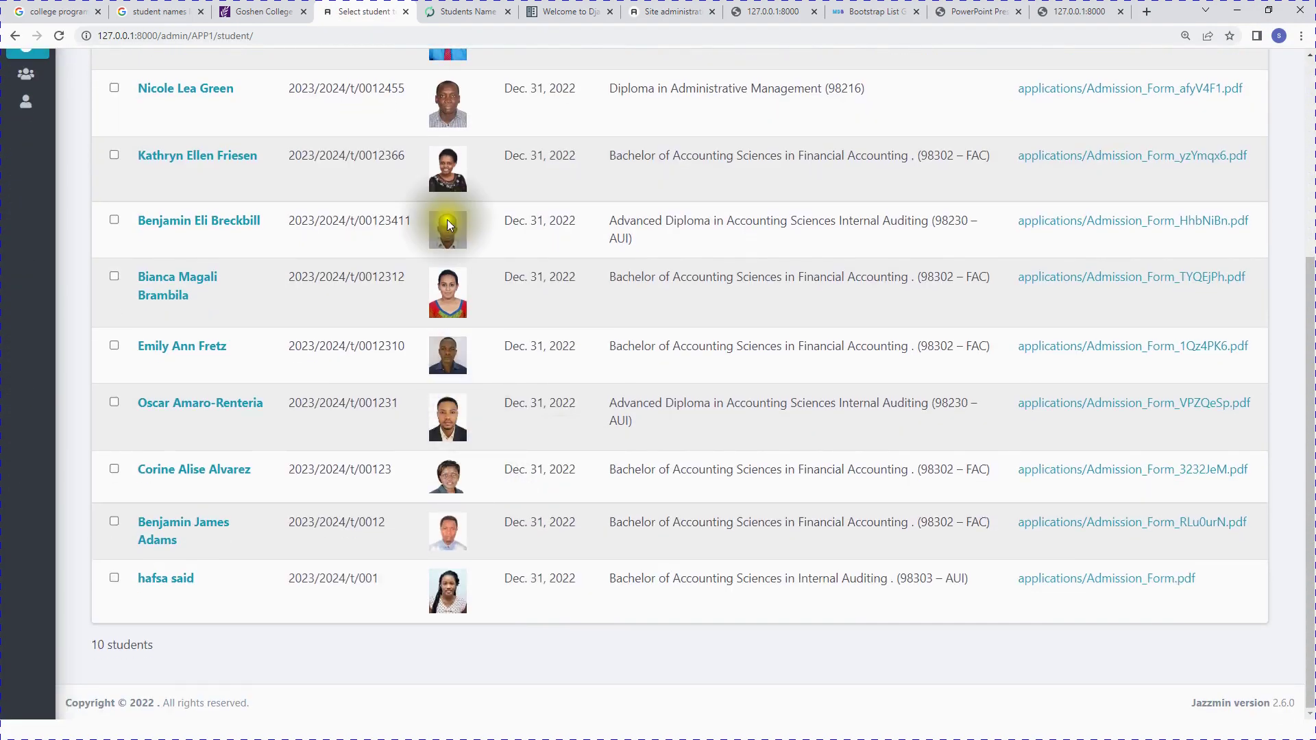
pyautogui.scroll(4, 538, 344)
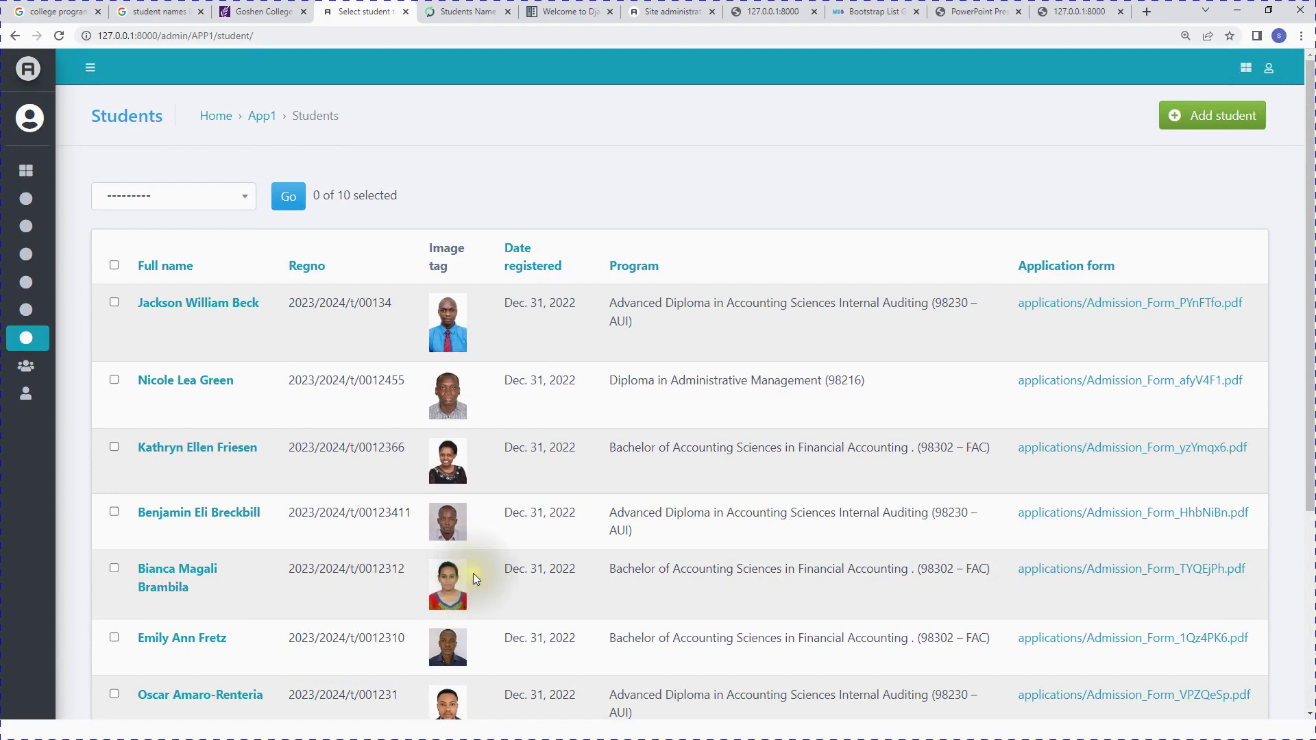
pyautogui.press('super')
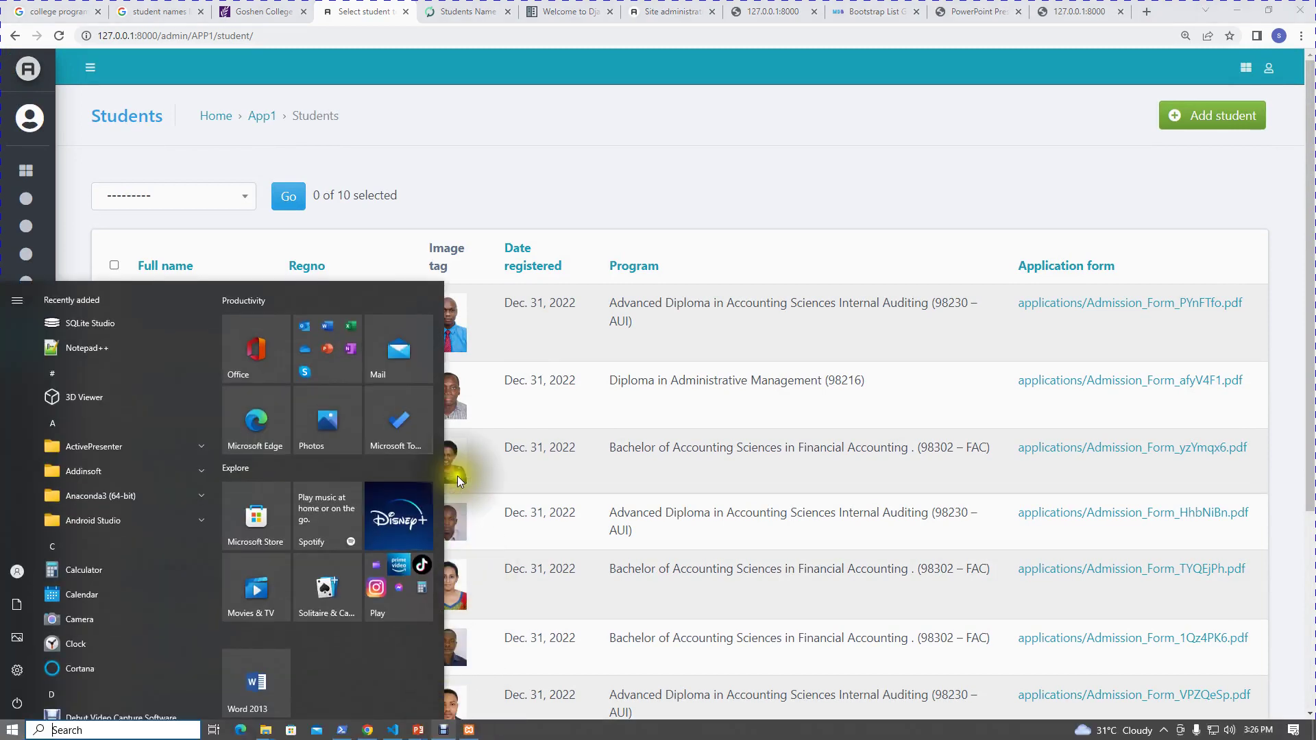
# Step: Scroll the TUTORIAL SERIES PDF across pages 10–12, showing the student table and Add students form
pyautogui.click(1058, 9)
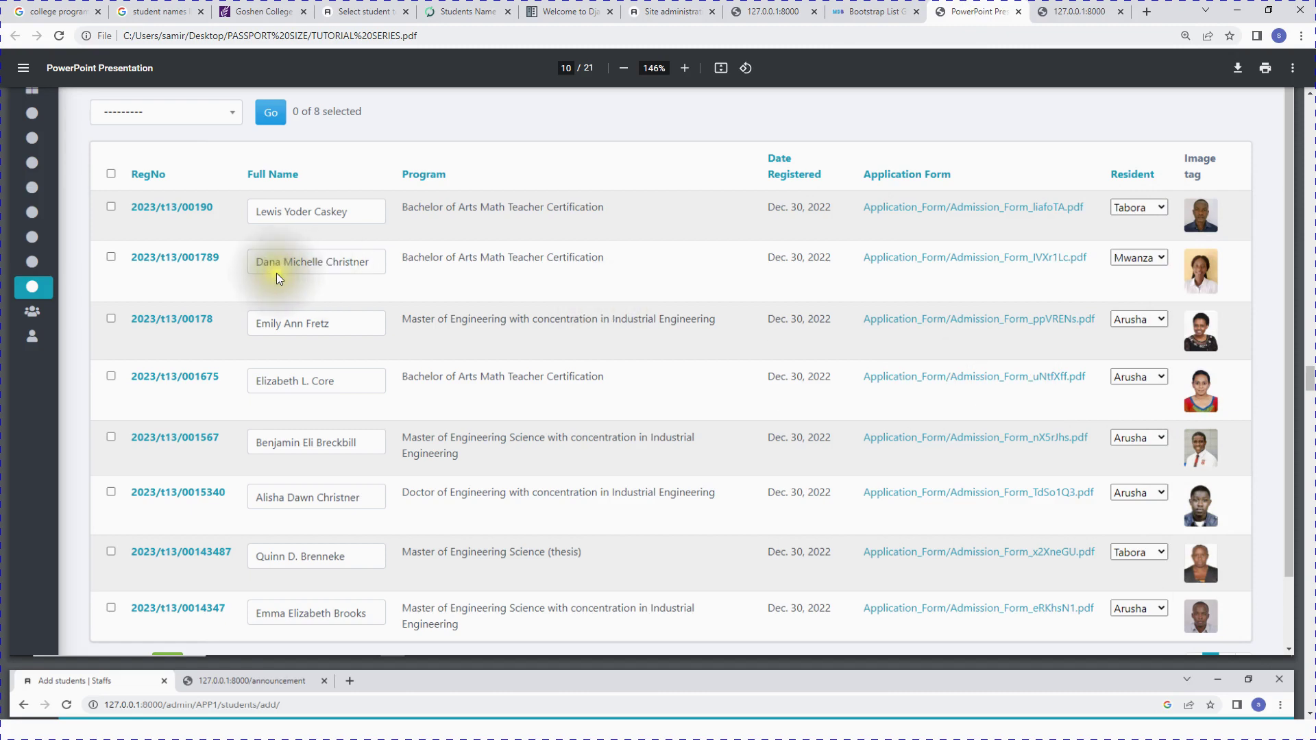
pyautogui.scroll(4, 1146, 396)
pyautogui.scroll(-4, 1183, 519)
pyautogui.scroll(-2, 914, 444)
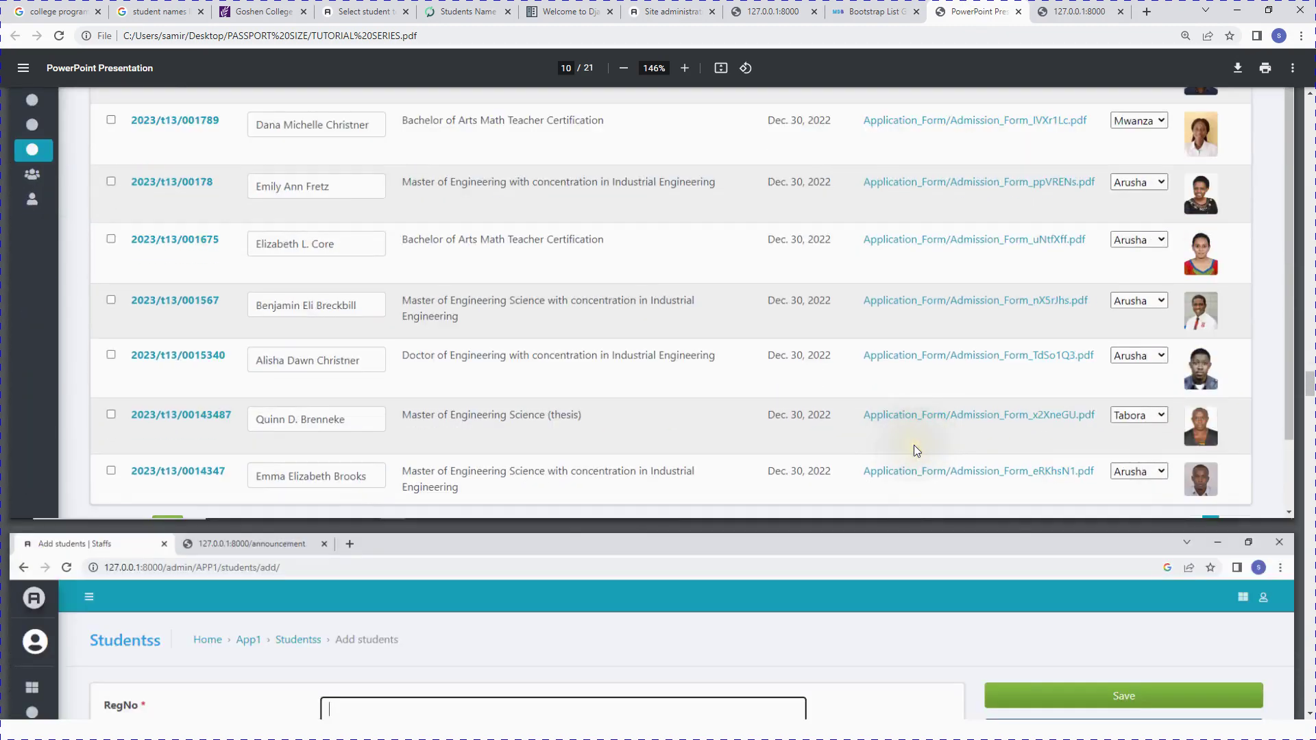
pyautogui.scroll(-5, 914, 451)
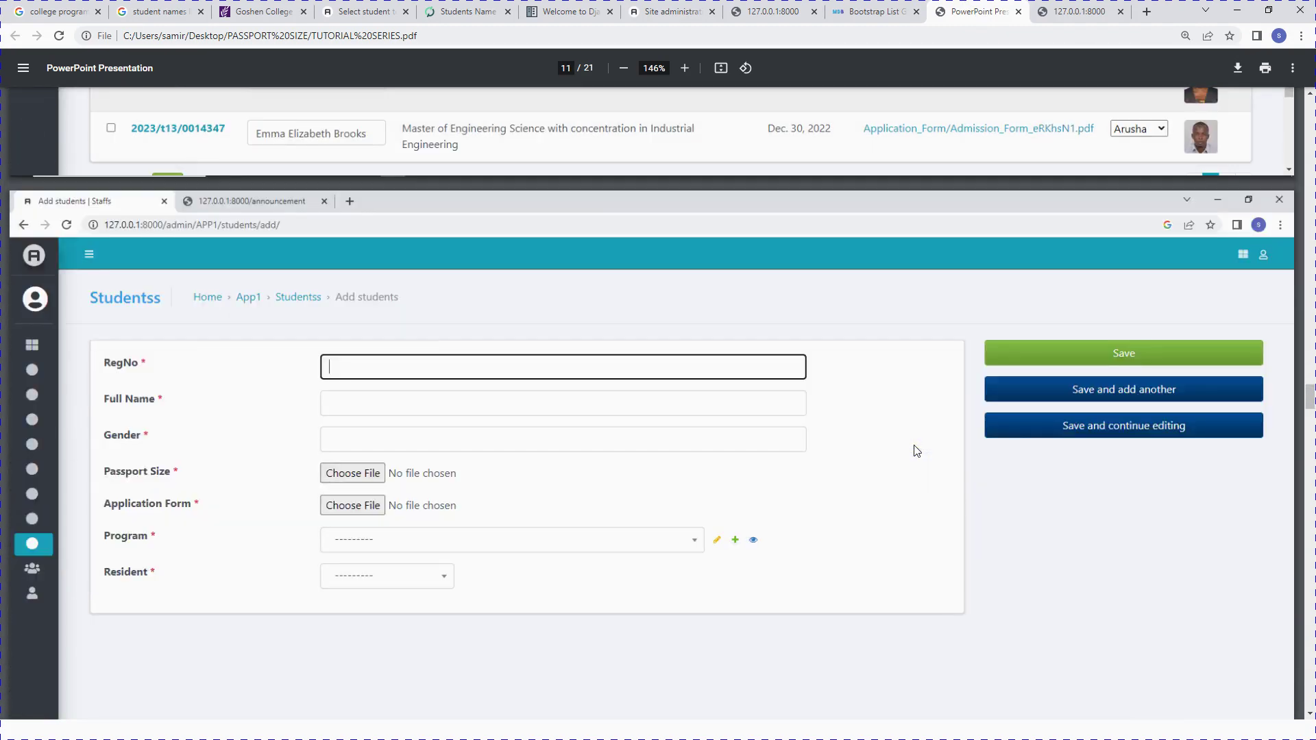
pyautogui.scroll(5, 916, 450)
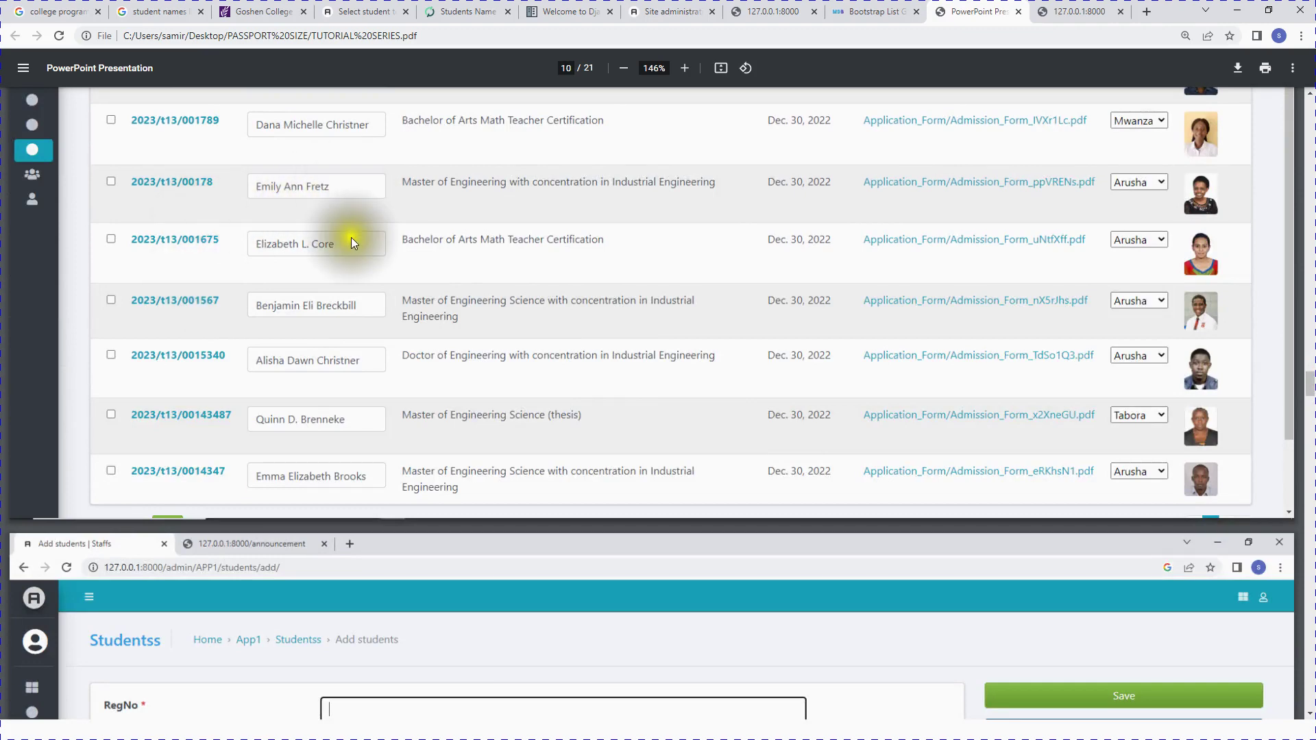
pyautogui.scroll(3, 351, 241)
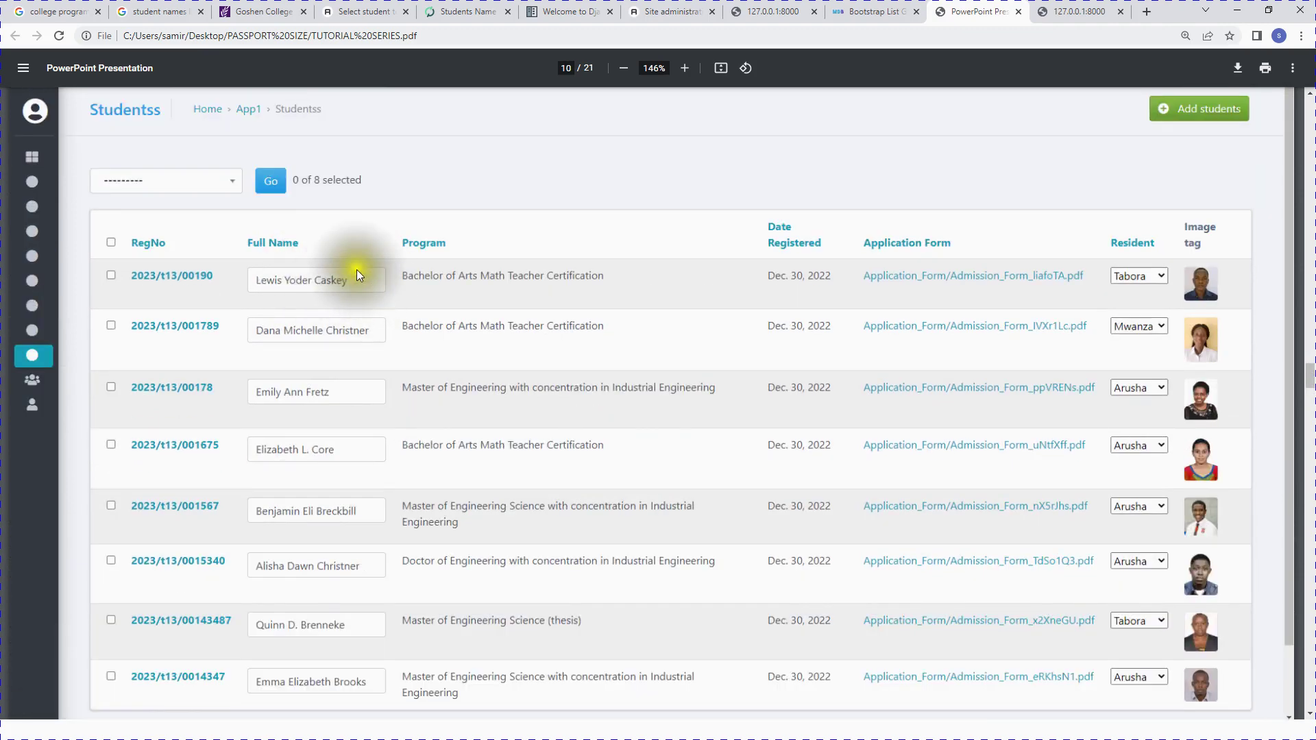
pyautogui.scroll(-8, 418, 343)
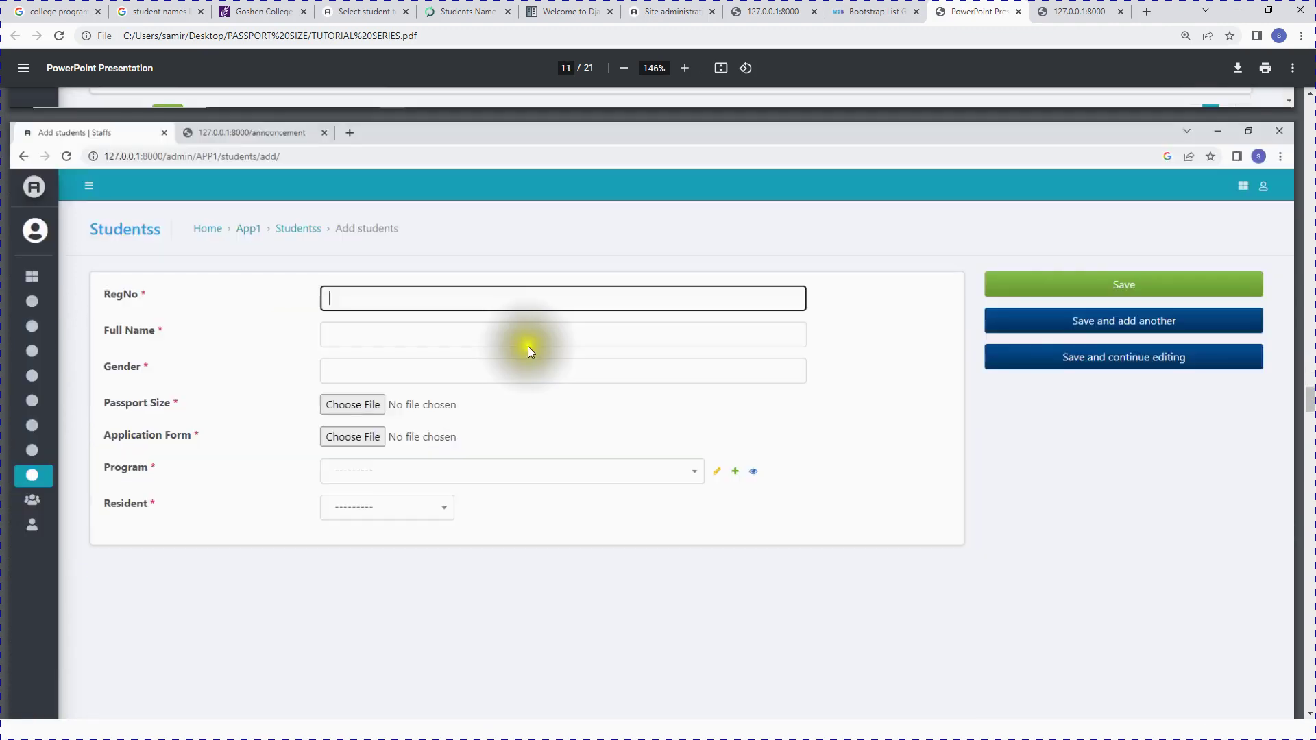
pyautogui.scroll(8, 575, 360)
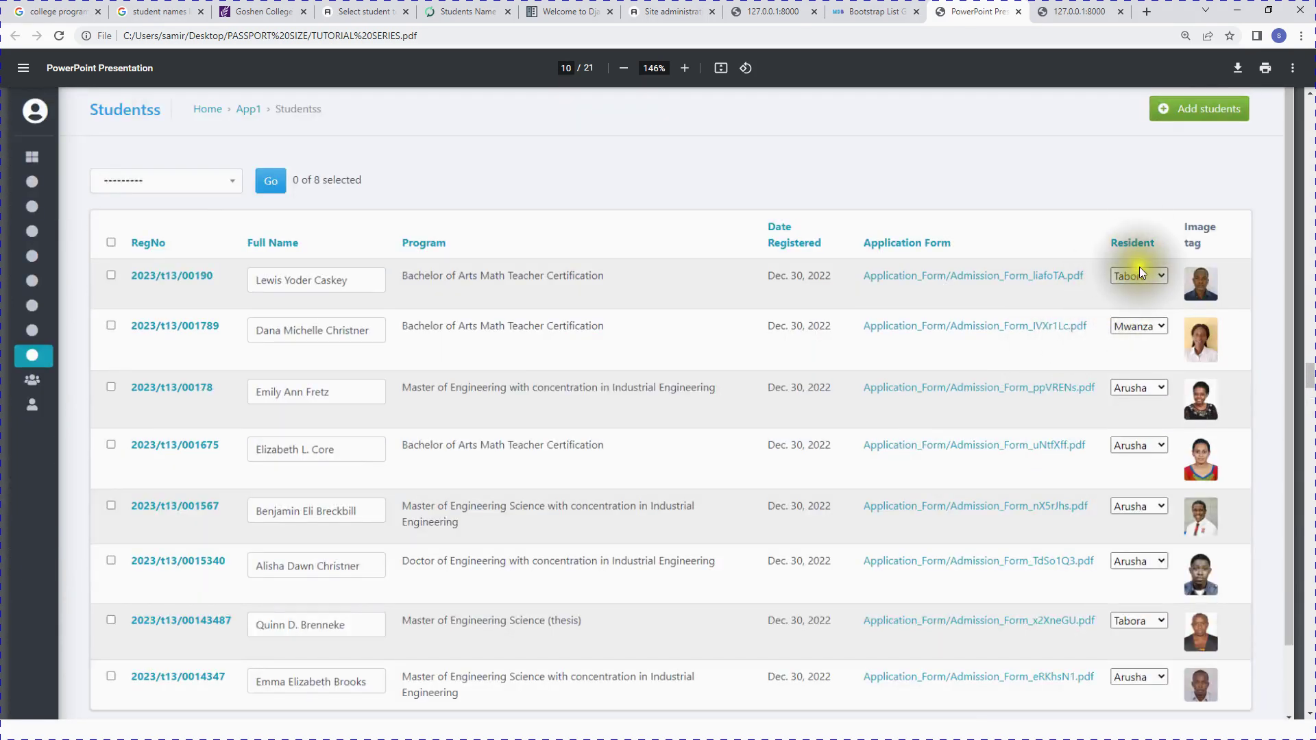
pyautogui.scroll(-8, 647, 455)
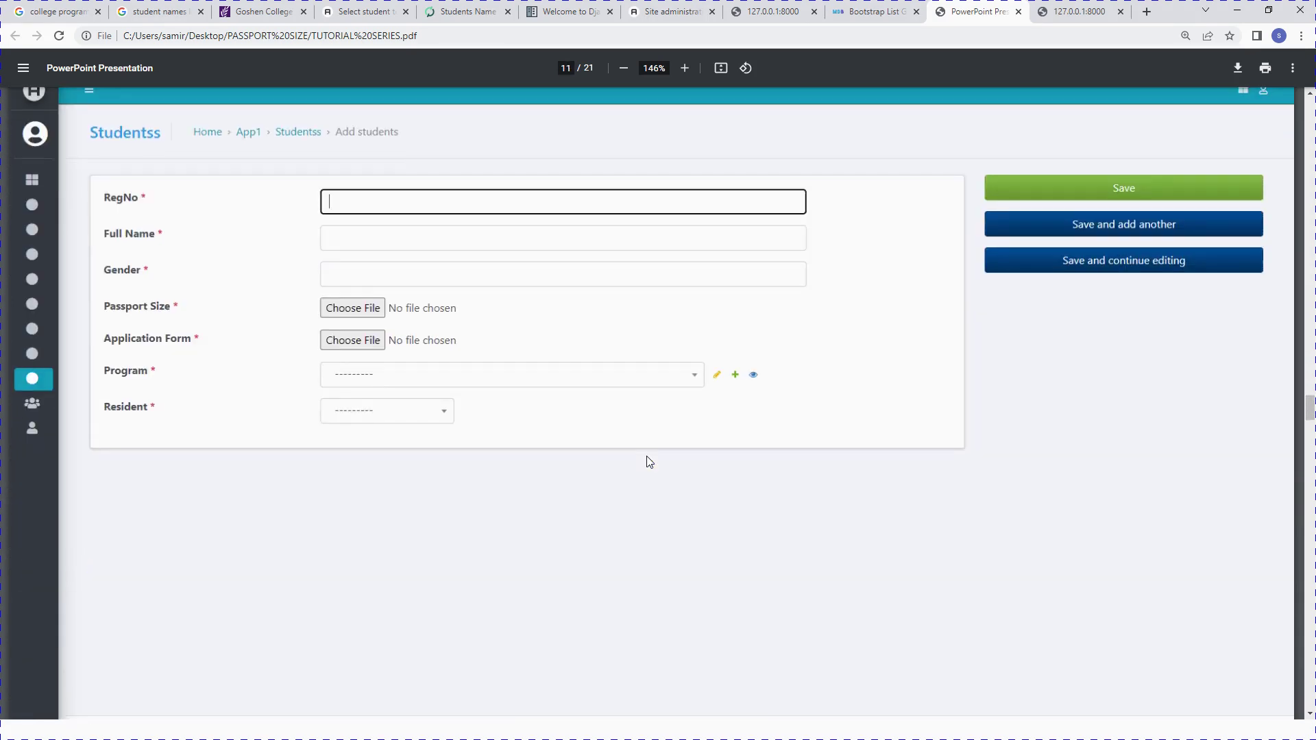
pyautogui.scroll(-10, 647, 456)
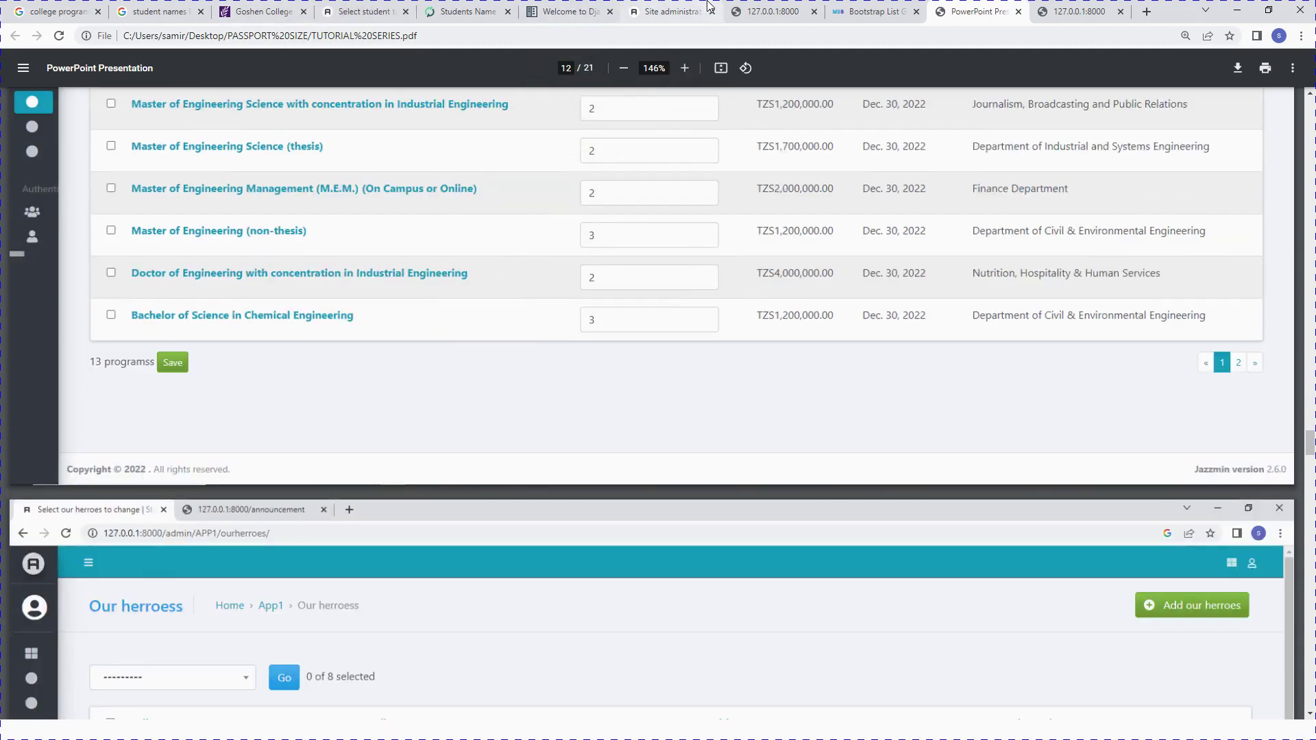
# Step: Back in the admin, review the Programss list of 15 programs with fees and departments
pyautogui.click(354, 8)
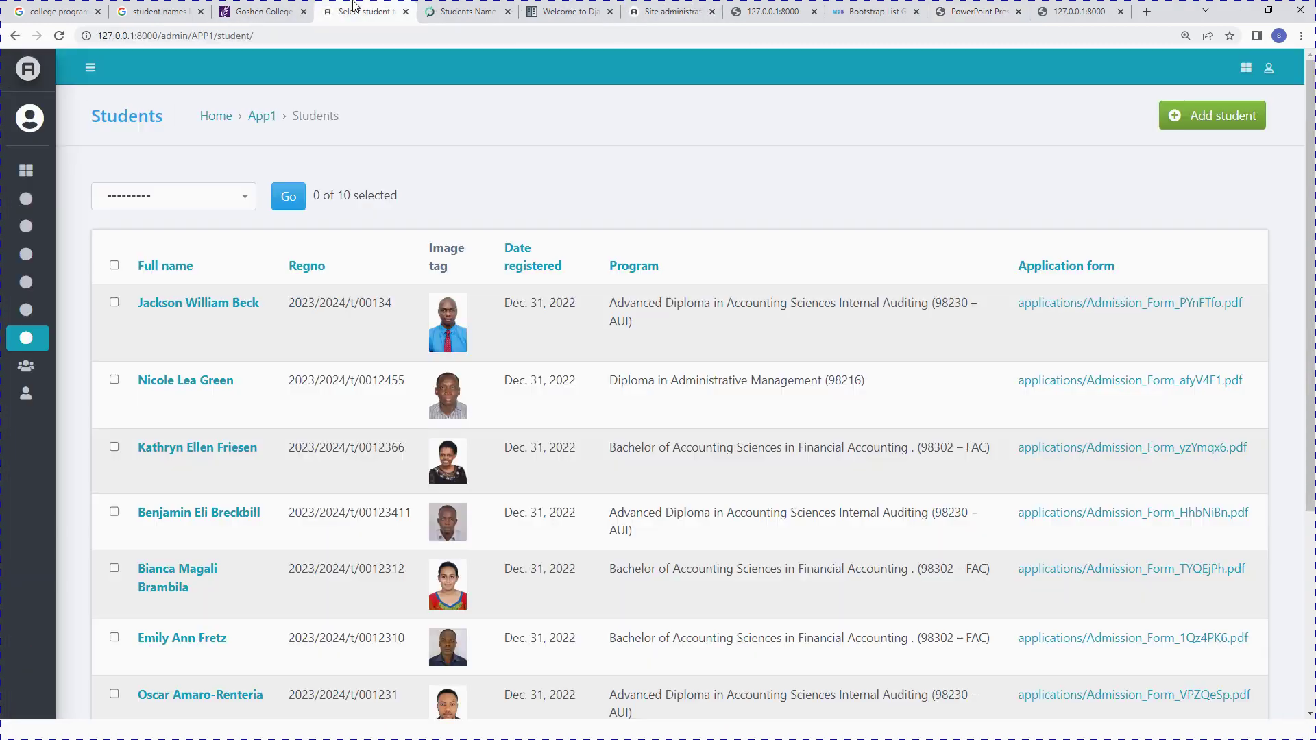
pyautogui.scroll(-4, 397, 374)
pyautogui.scroll(5, 220, 291)
pyautogui.moveTo(38, 239)
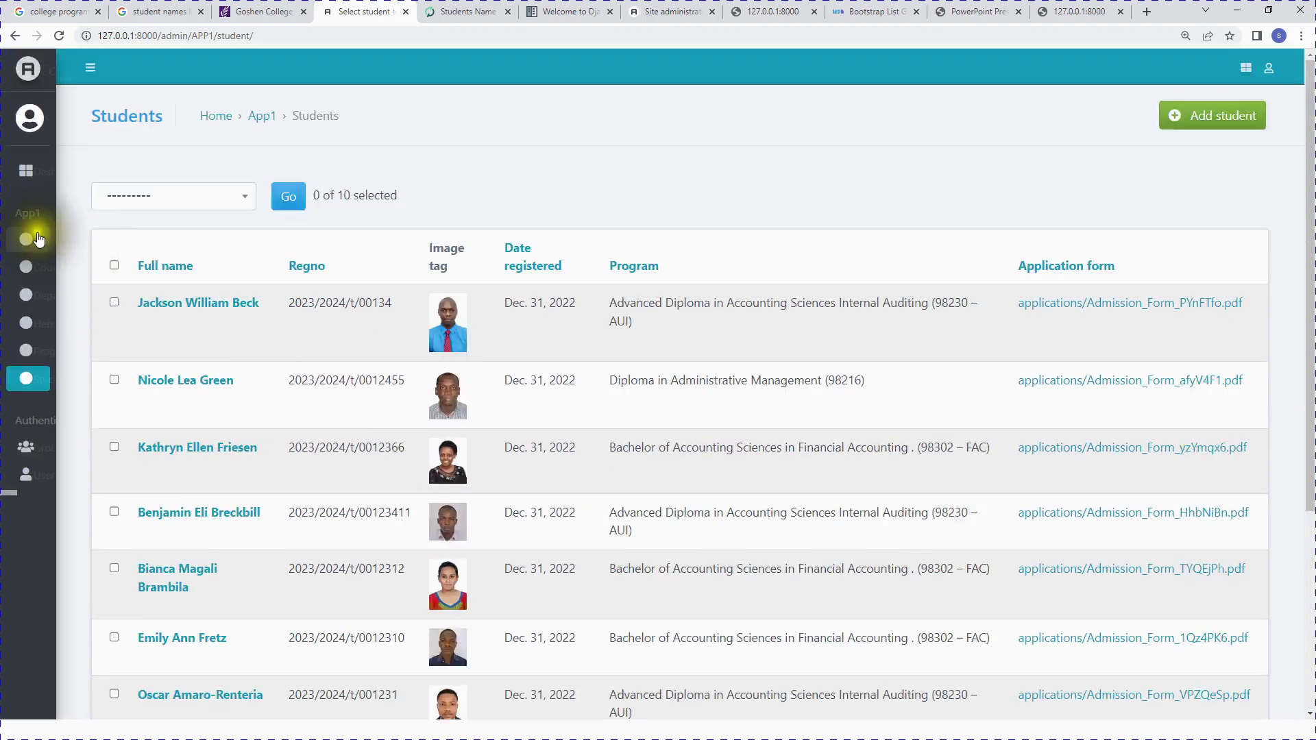
pyautogui.click(86, 350)
pyautogui.scroll(-5, 293, 415)
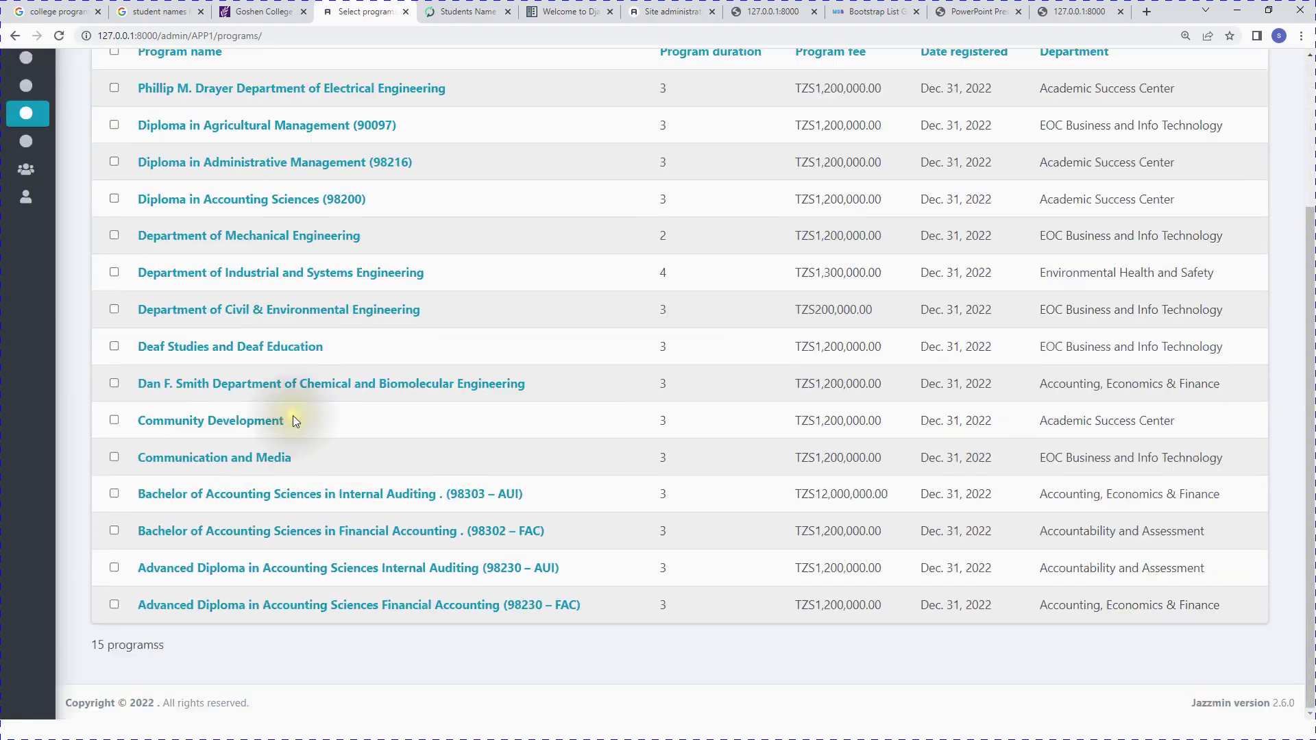
pyautogui.scroll(3, 332, 554)
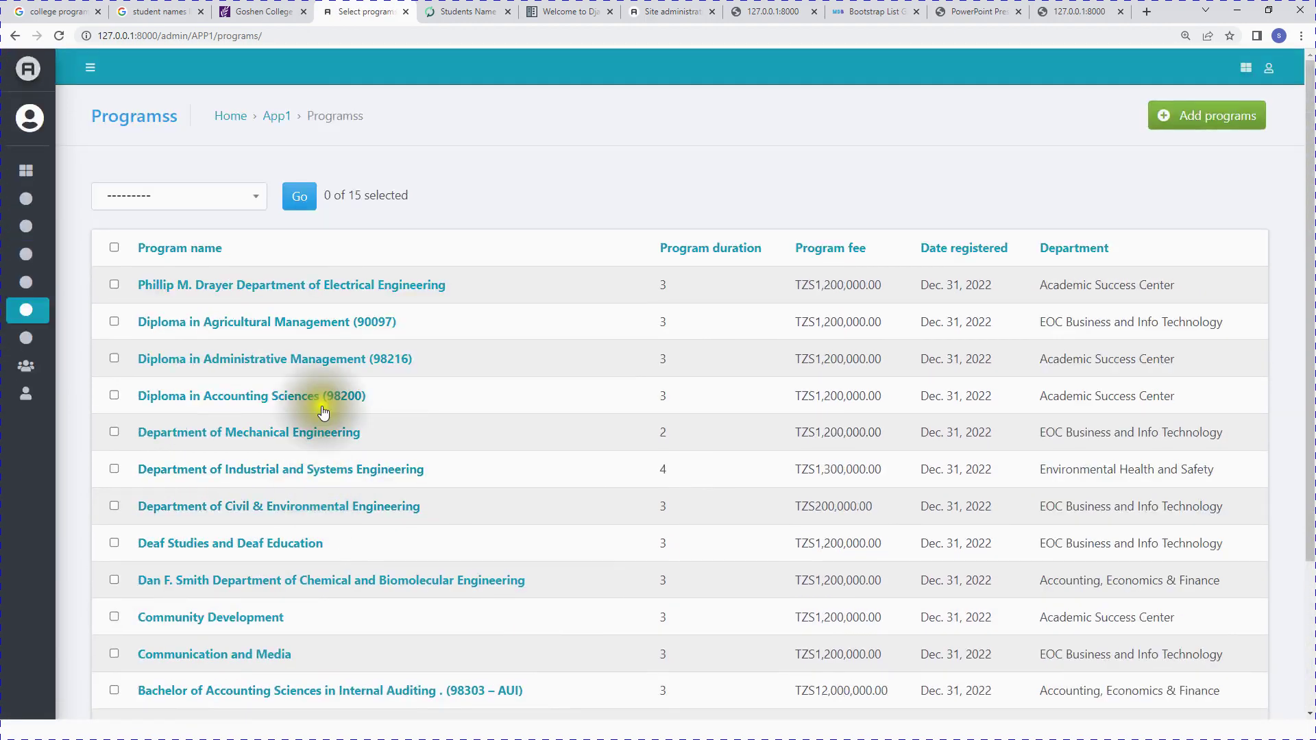
pyautogui.scroll(-3, 323, 412)
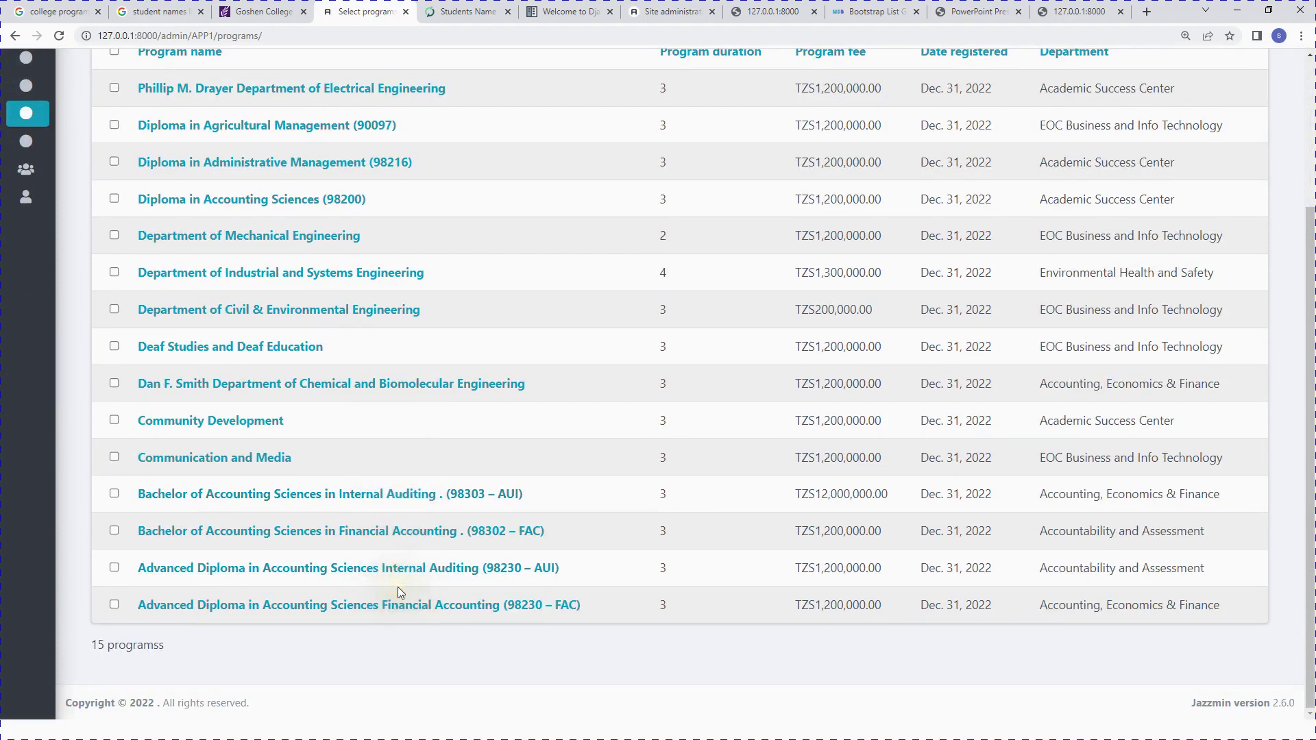
pyautogui.scroll(1, 472, 531)
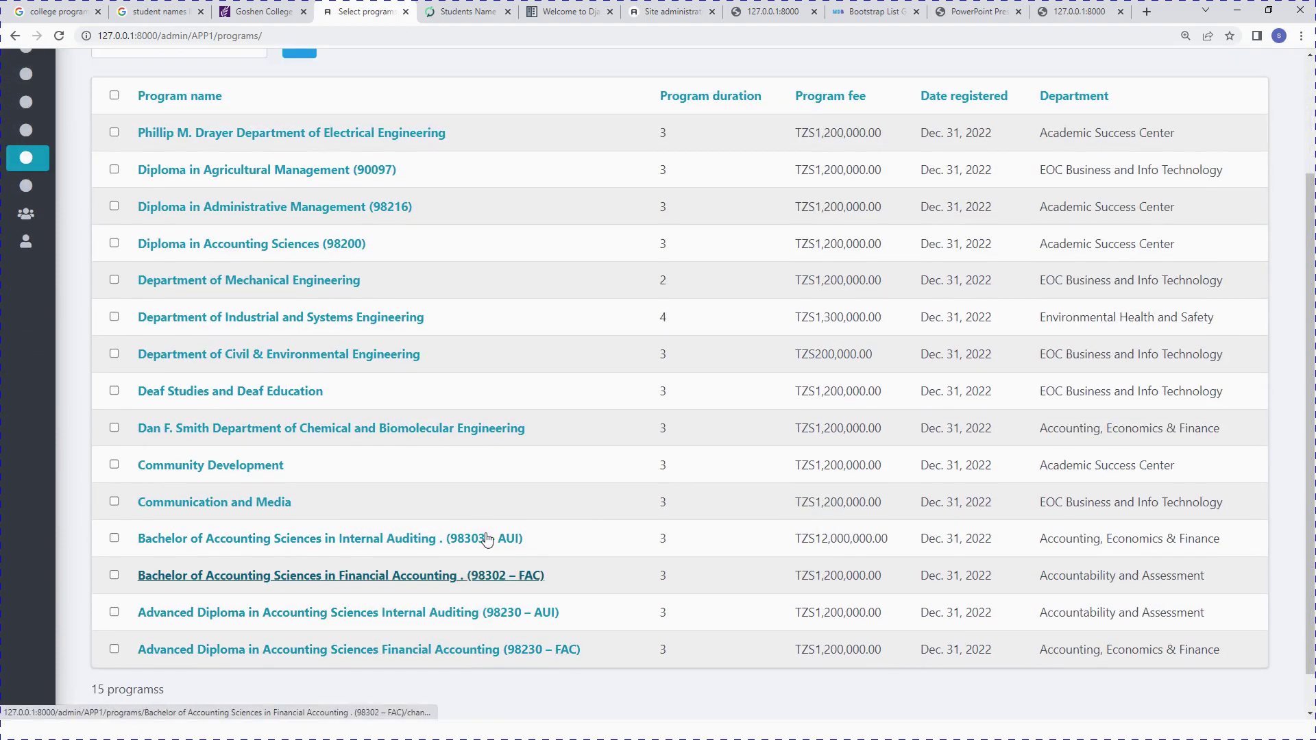
pyautogui.scroll(1, 487, 538)
pyautogui.scroll(-2, 483, 534)
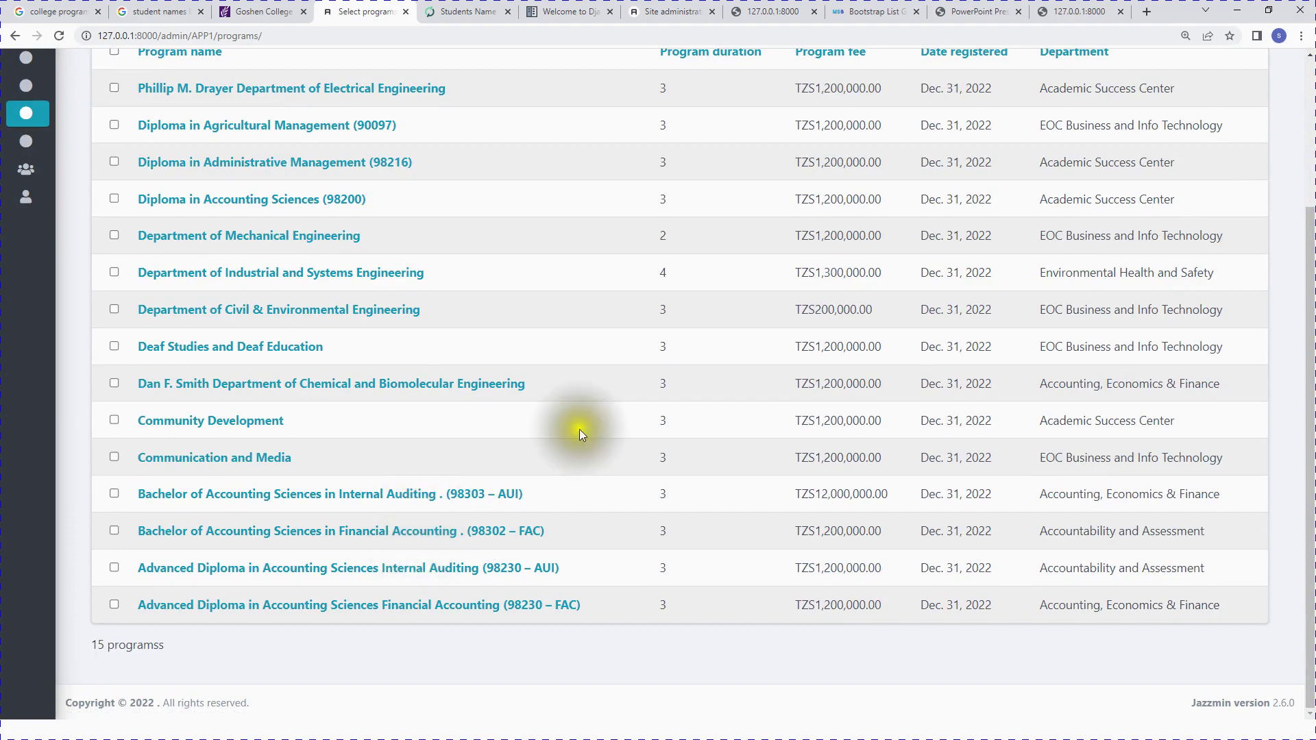
pyautogui.scroll(3, 509, 468)
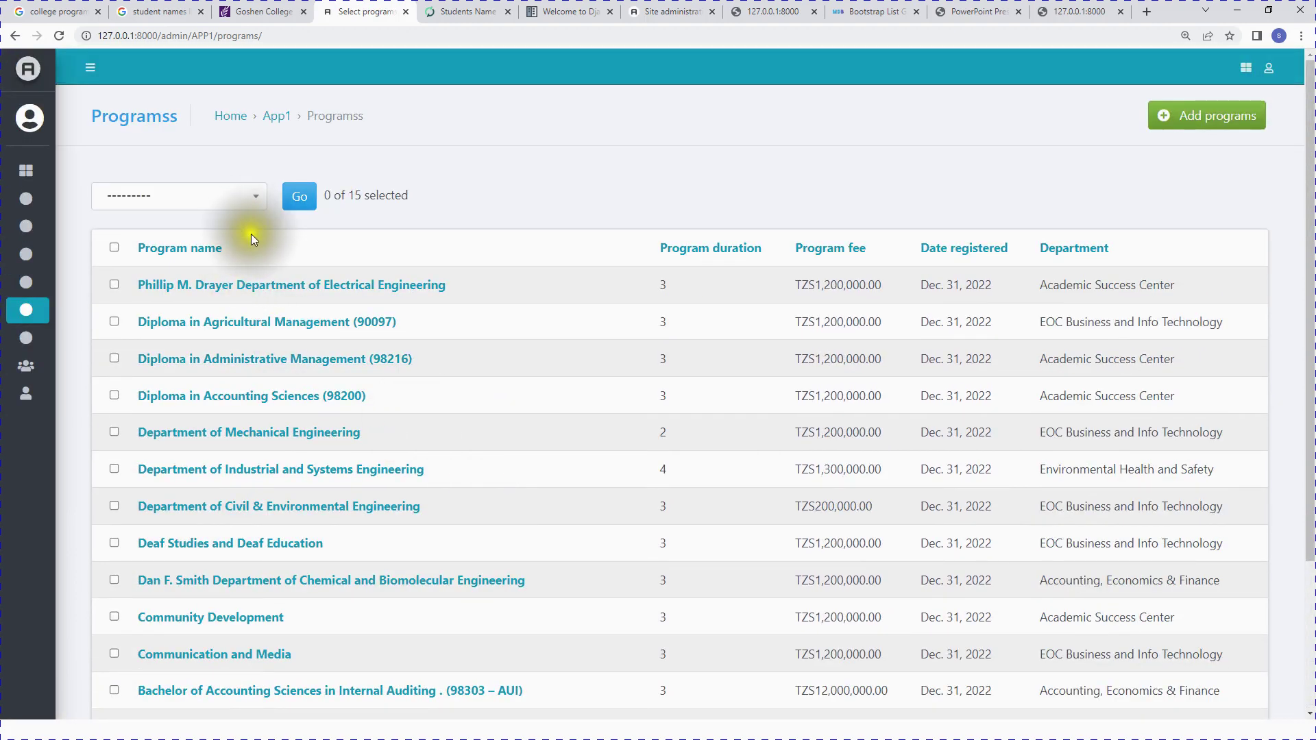
# Step: Return to the Students list
pyautogui.click(479, 132)
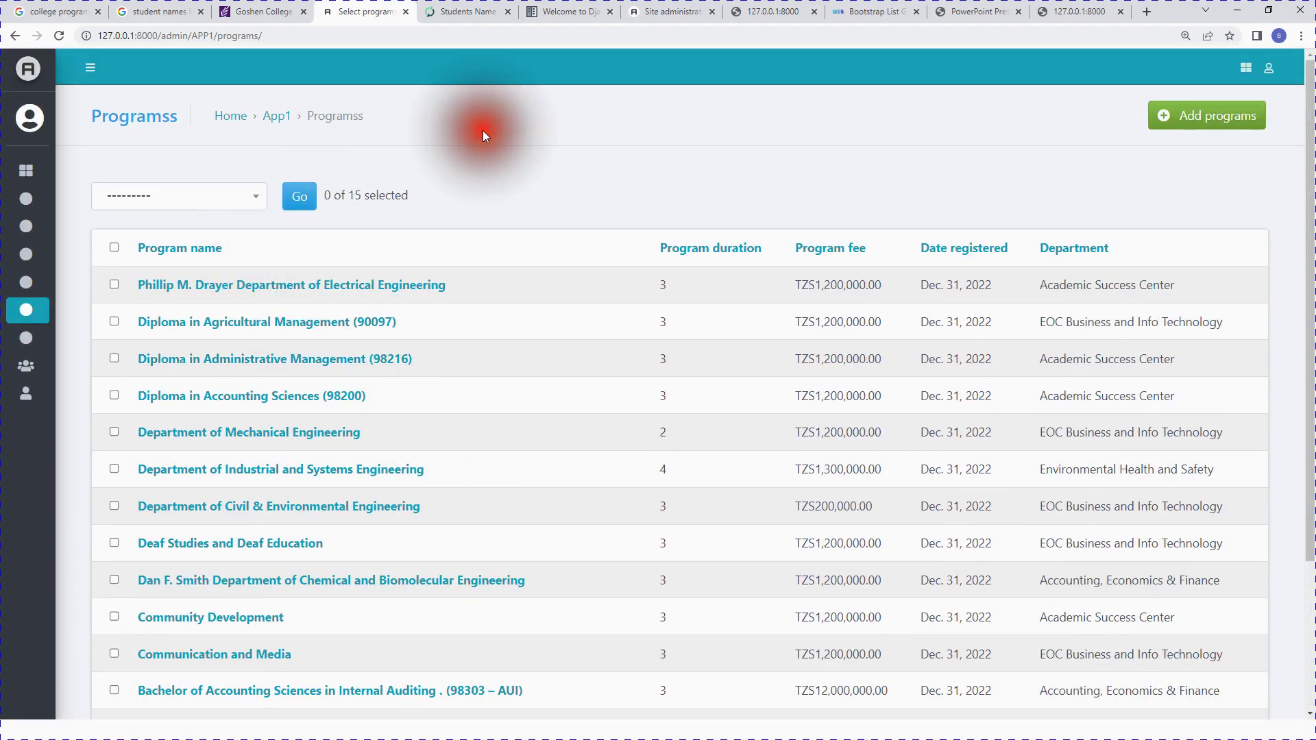
pyautogui.moveTo(79, 336)
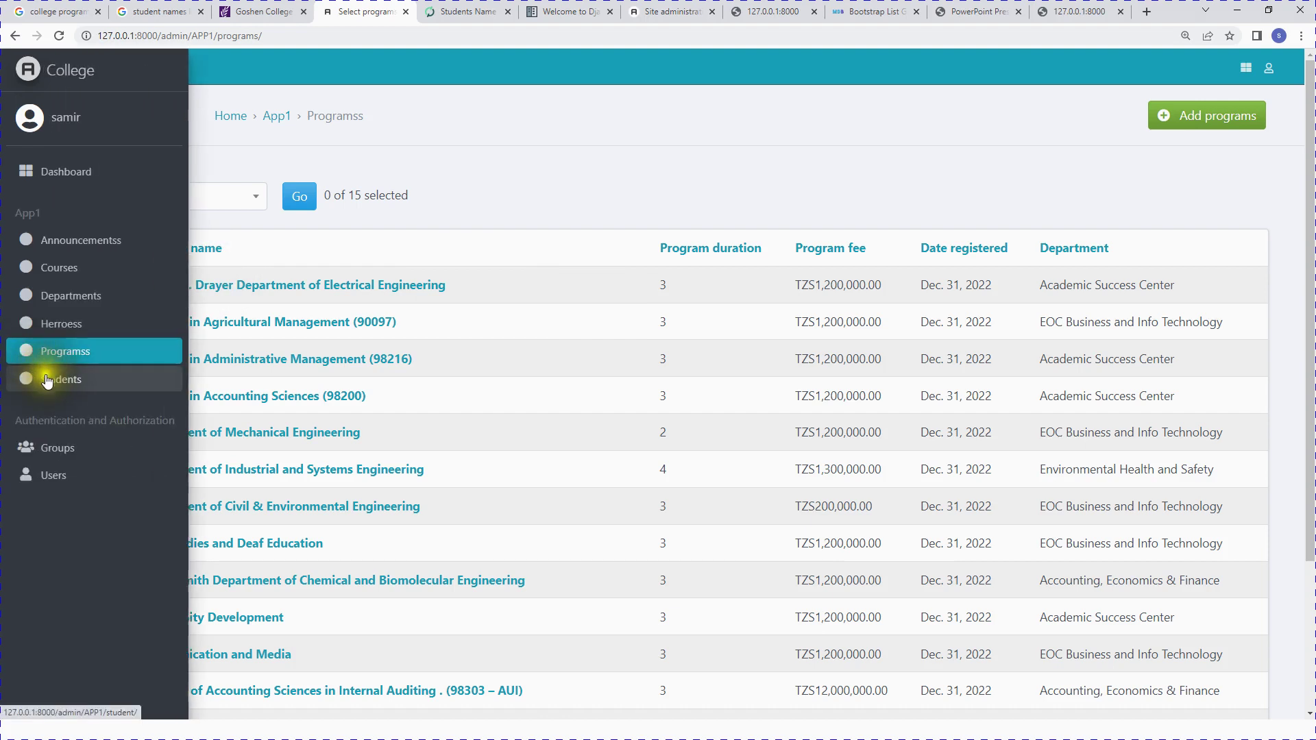
pyautogui.click(48, 376)
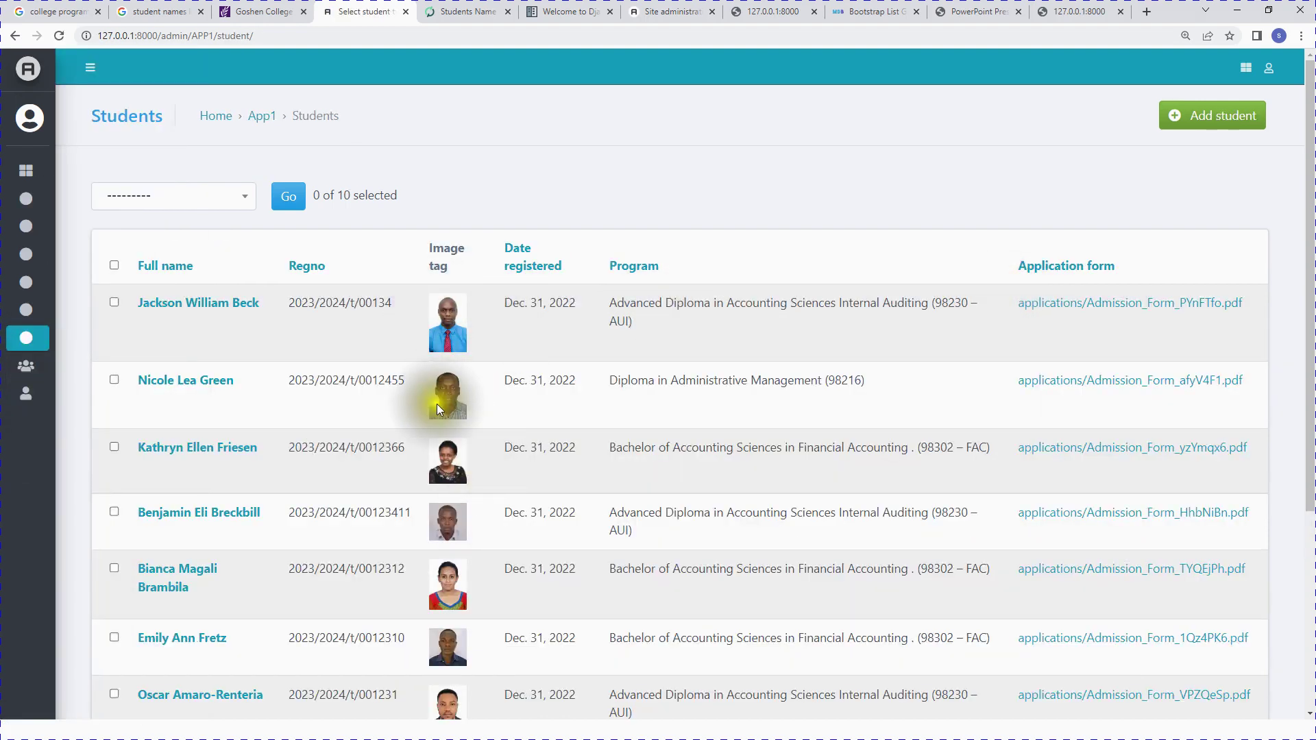